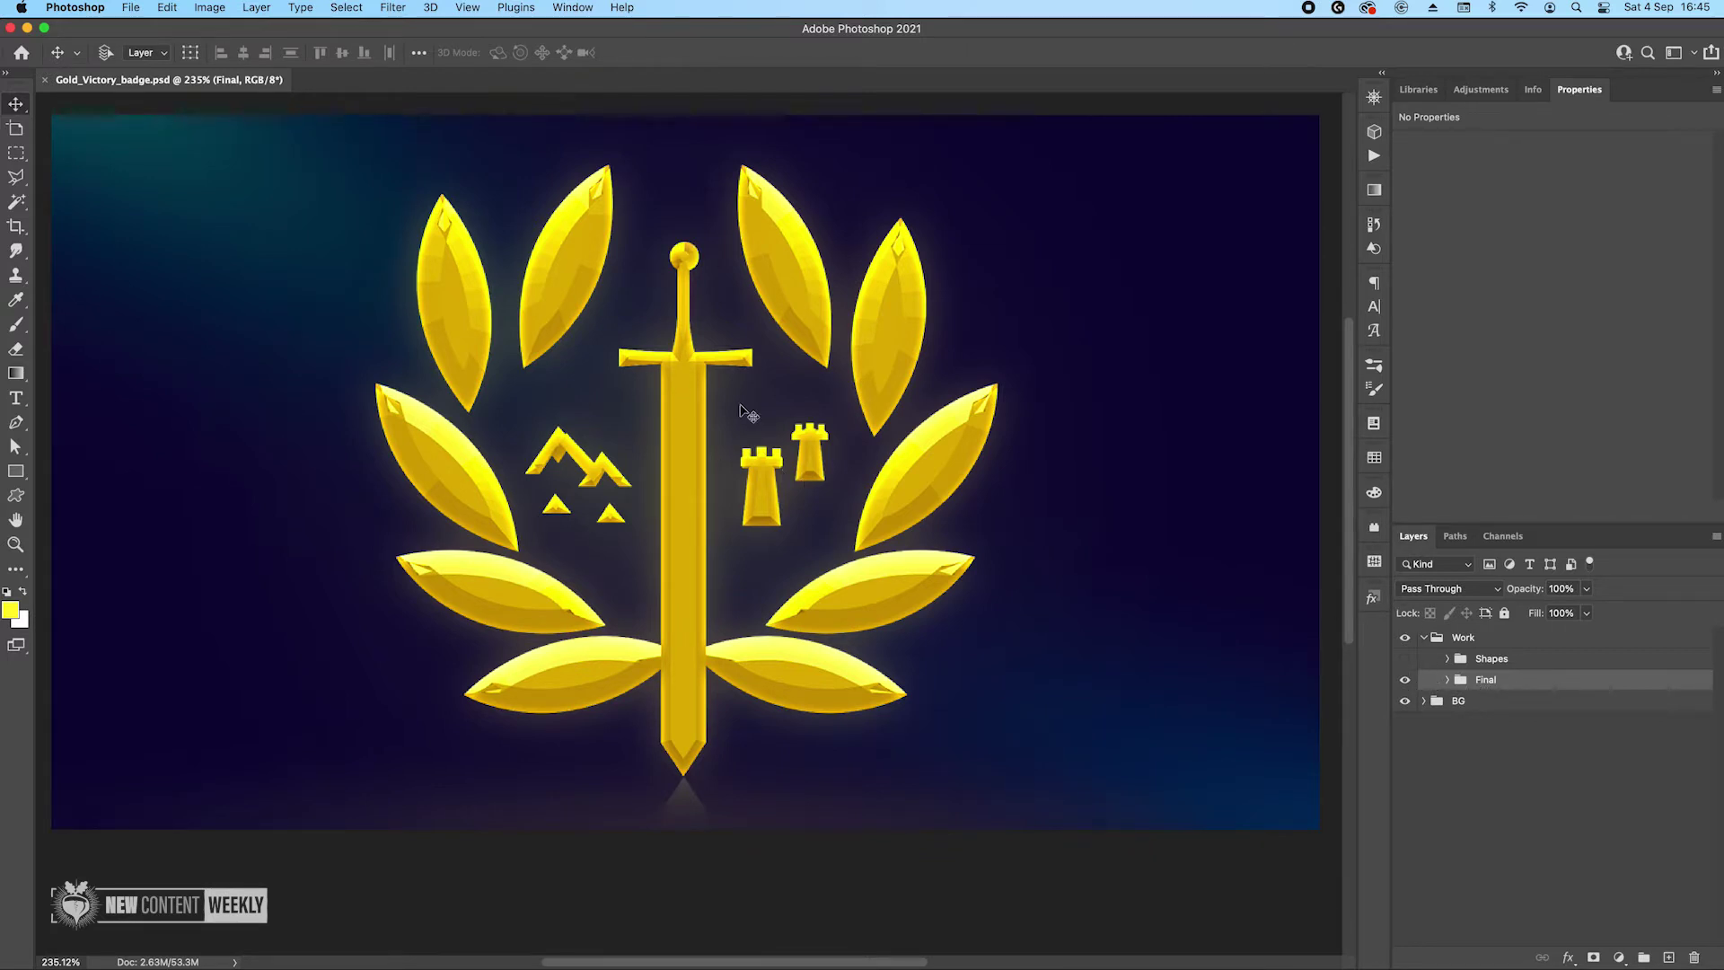
# Show the Shapes group, hide the Final group, and expand Shapes to list its layers.
pyautogui.click(1404, 659)
pyautogui.click(1405, 679)
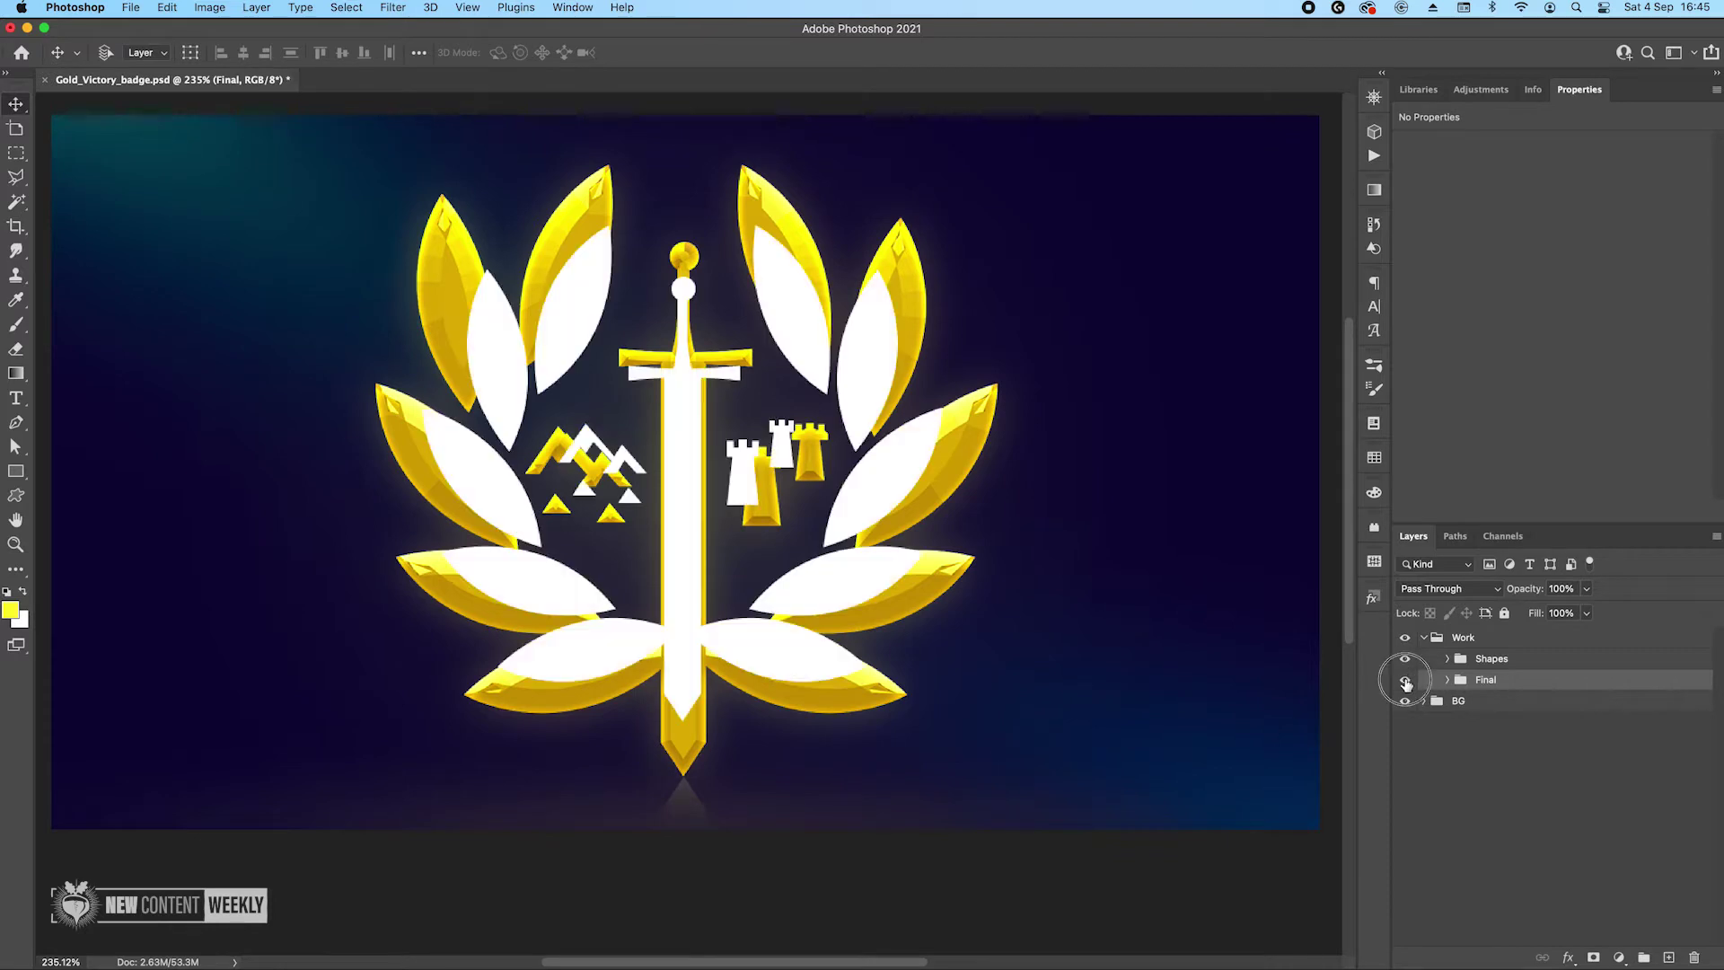
pyautogui.scroll(1, 663, 471)
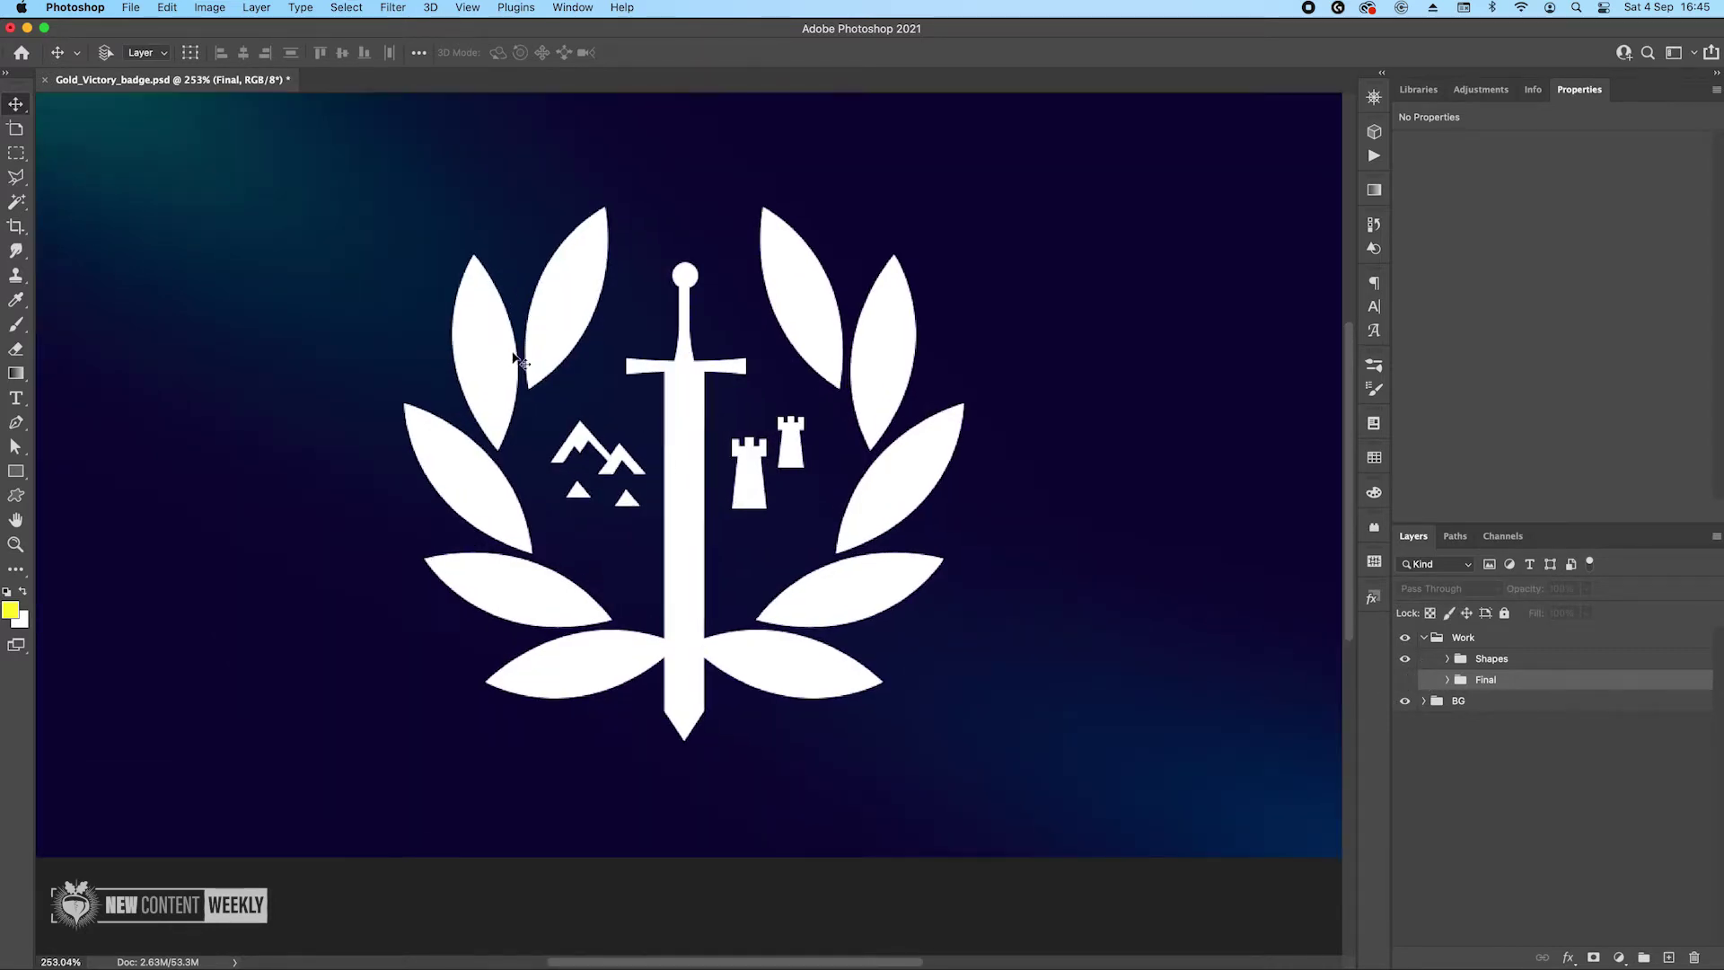
pyautogui.click(1453, 660)
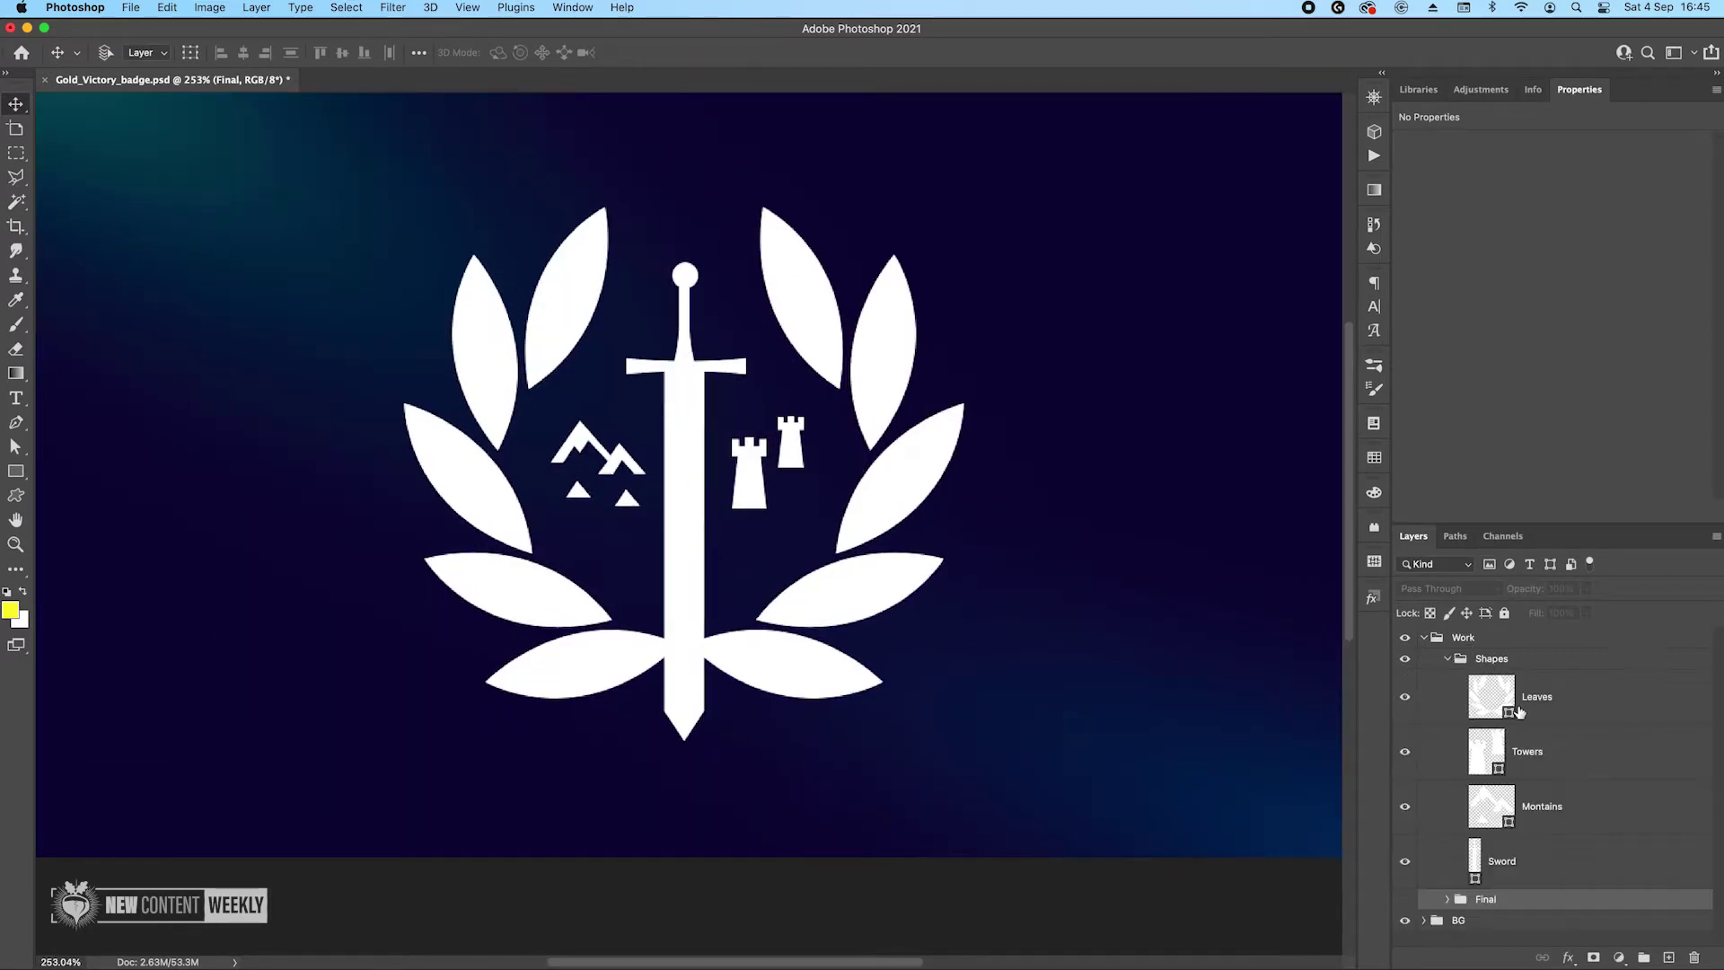
# Select all paths of the Leaves shape layer, copy them, and switch to Illustrator.
pyautogui.click(1569, 696)
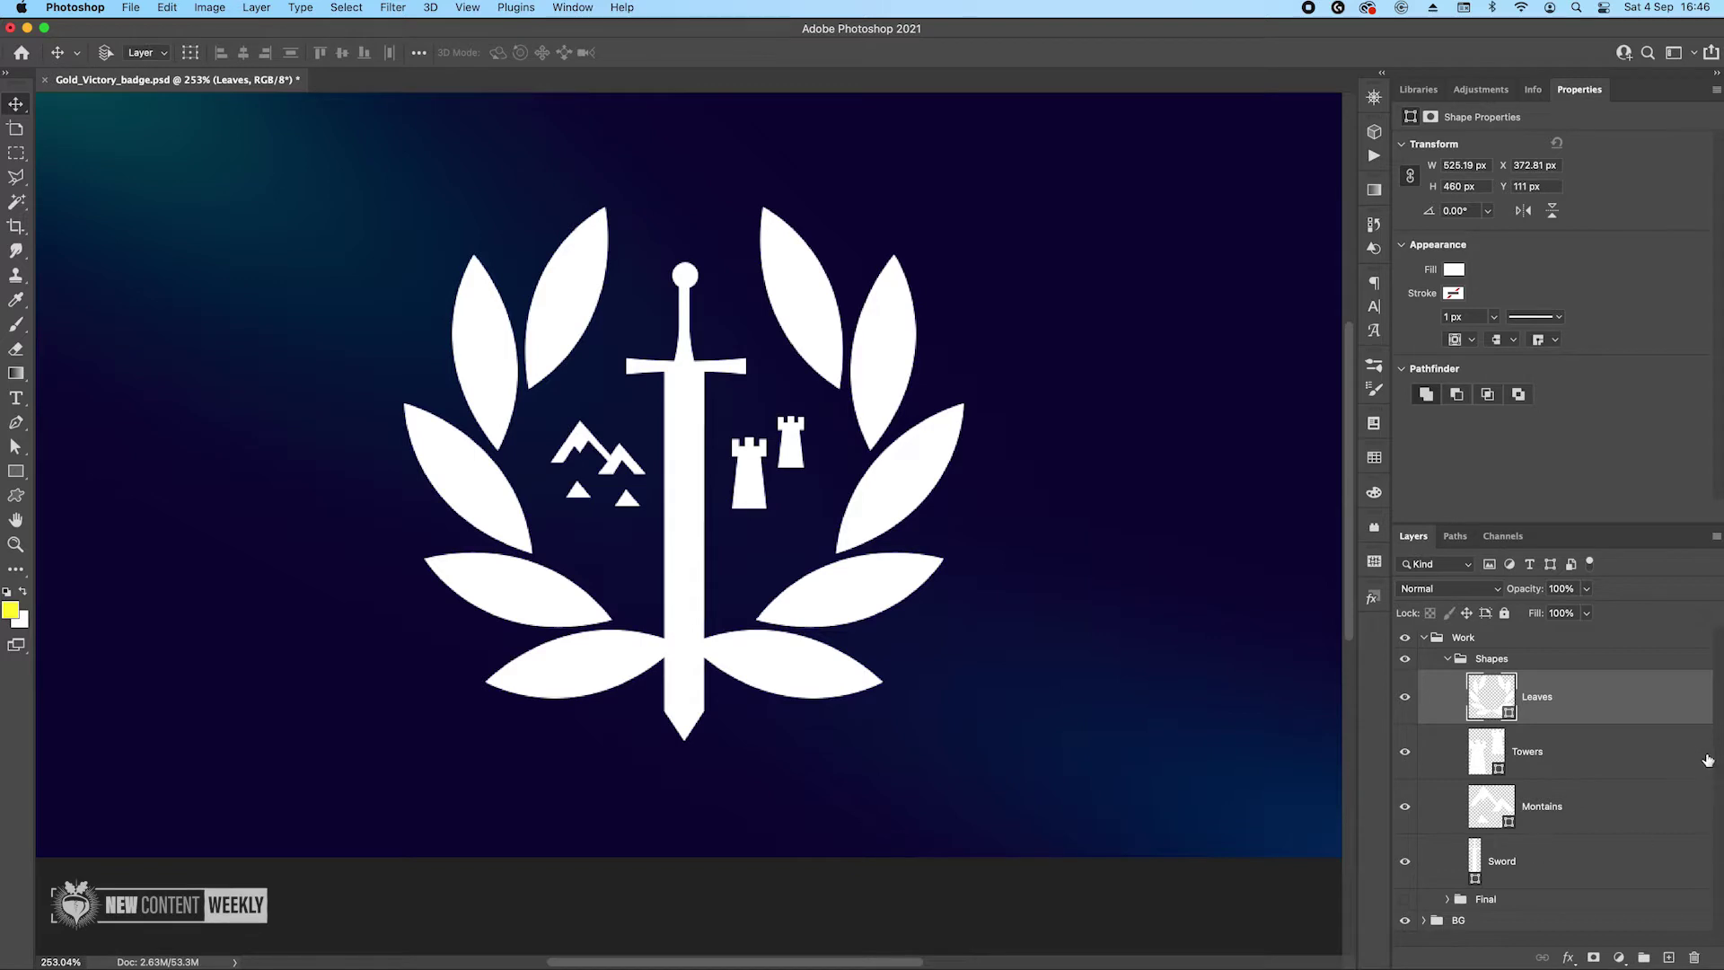
pyautogui.press('p')
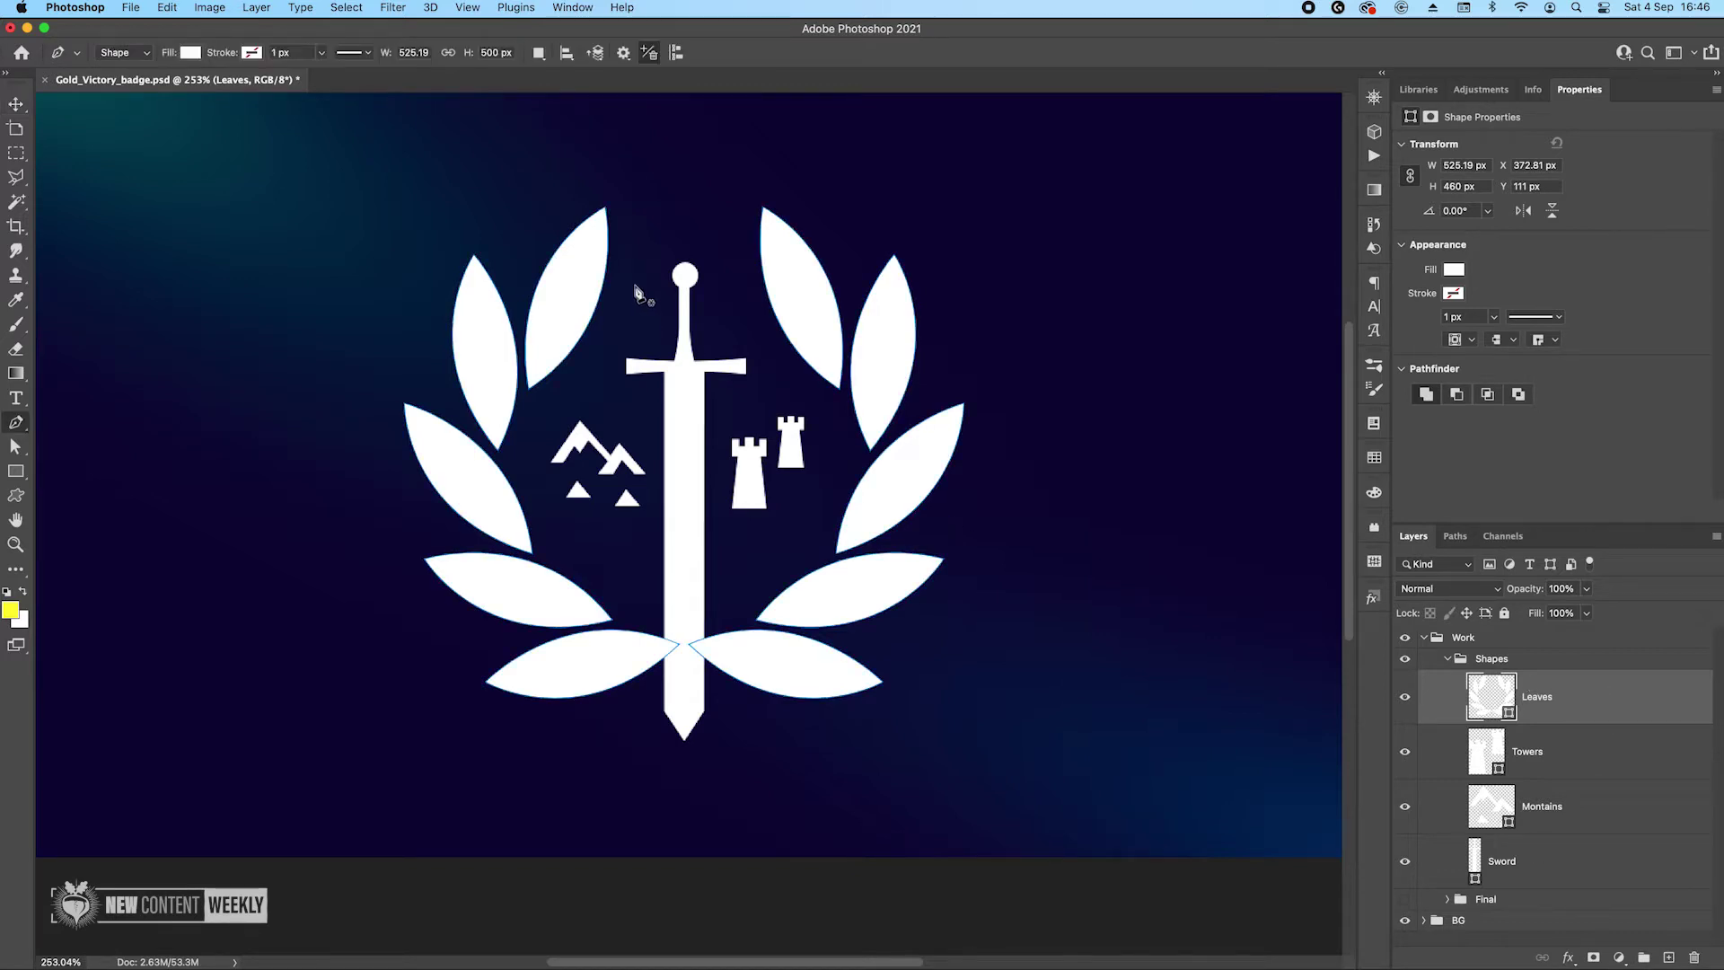
pyautogui.moveTo(603, 345); pyautogui.dragTo(1084, 802)
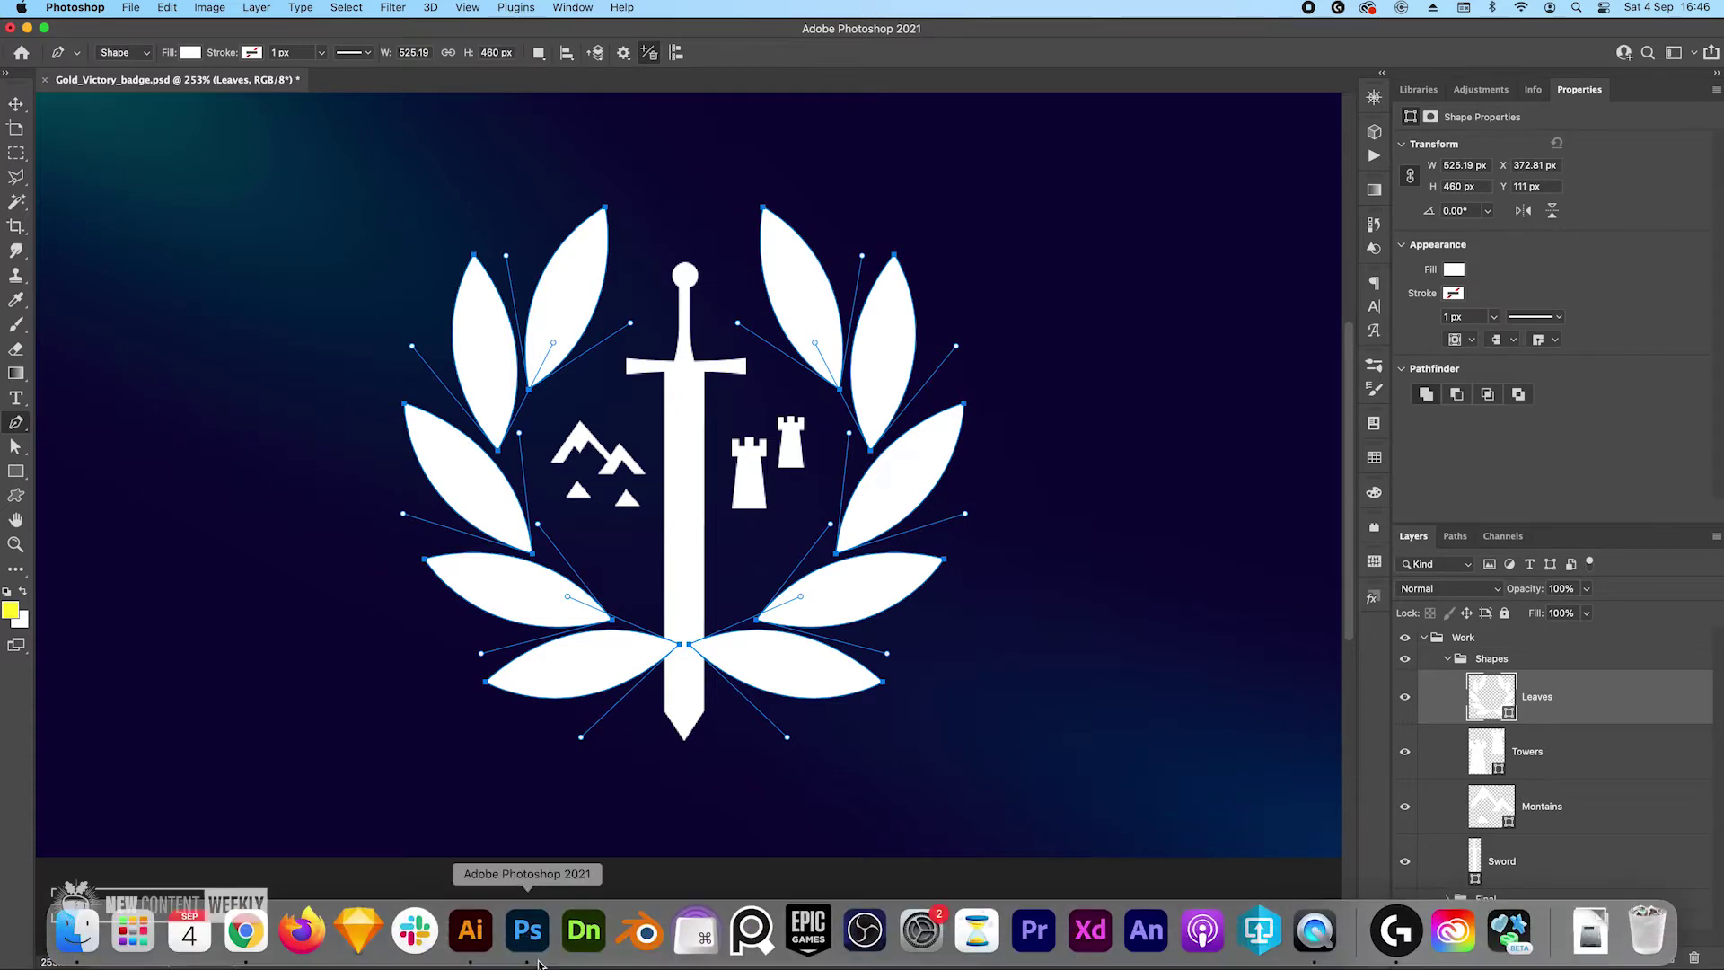
pyautogui.click(461, 932)
pyautogui.press('super+v')
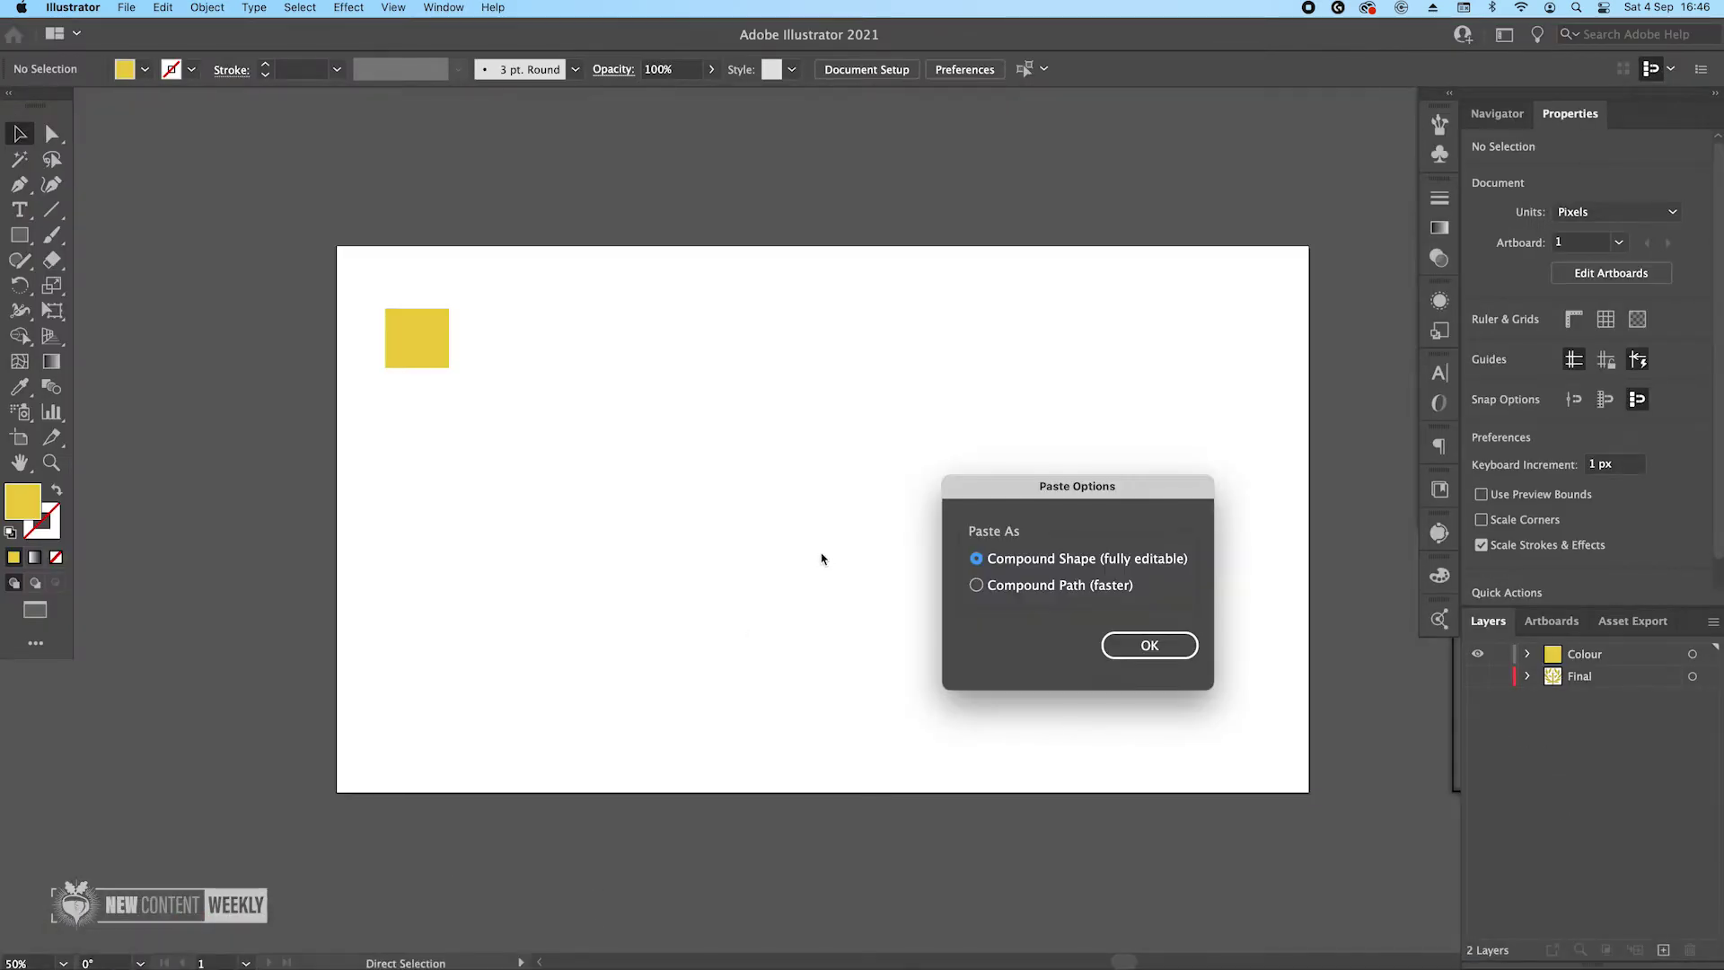
pyautogui.click(1125, 656)
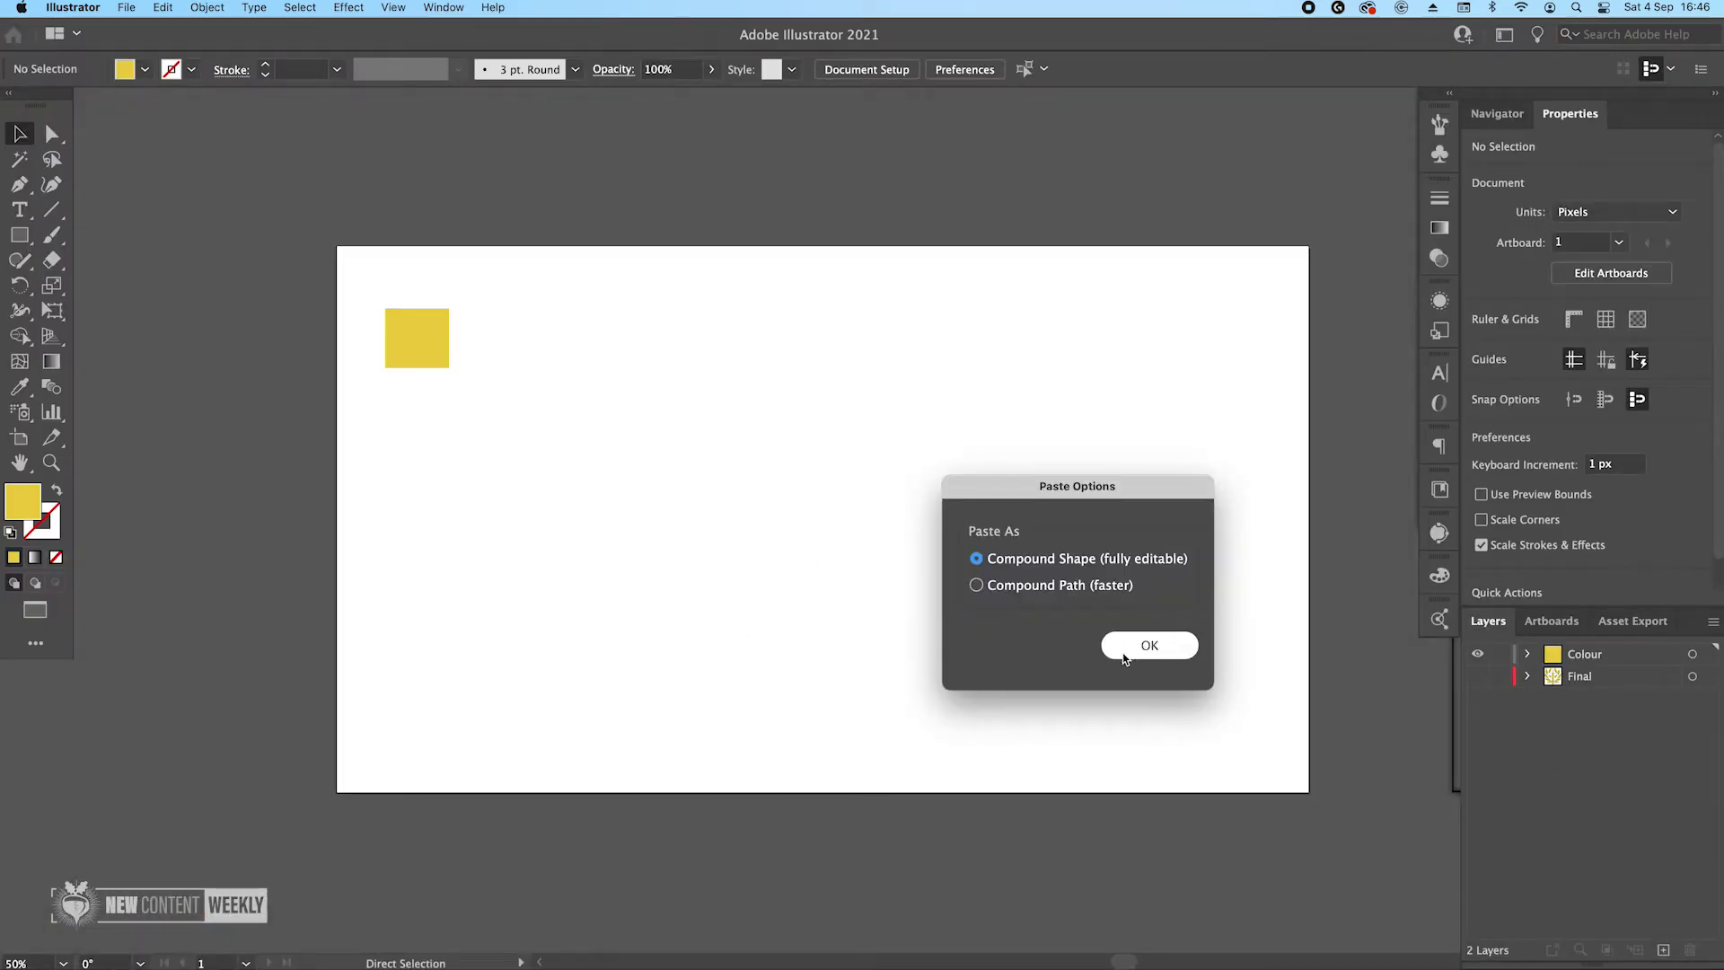
pyautogui.click(1129, 655)
pyautogui.press('super+z')
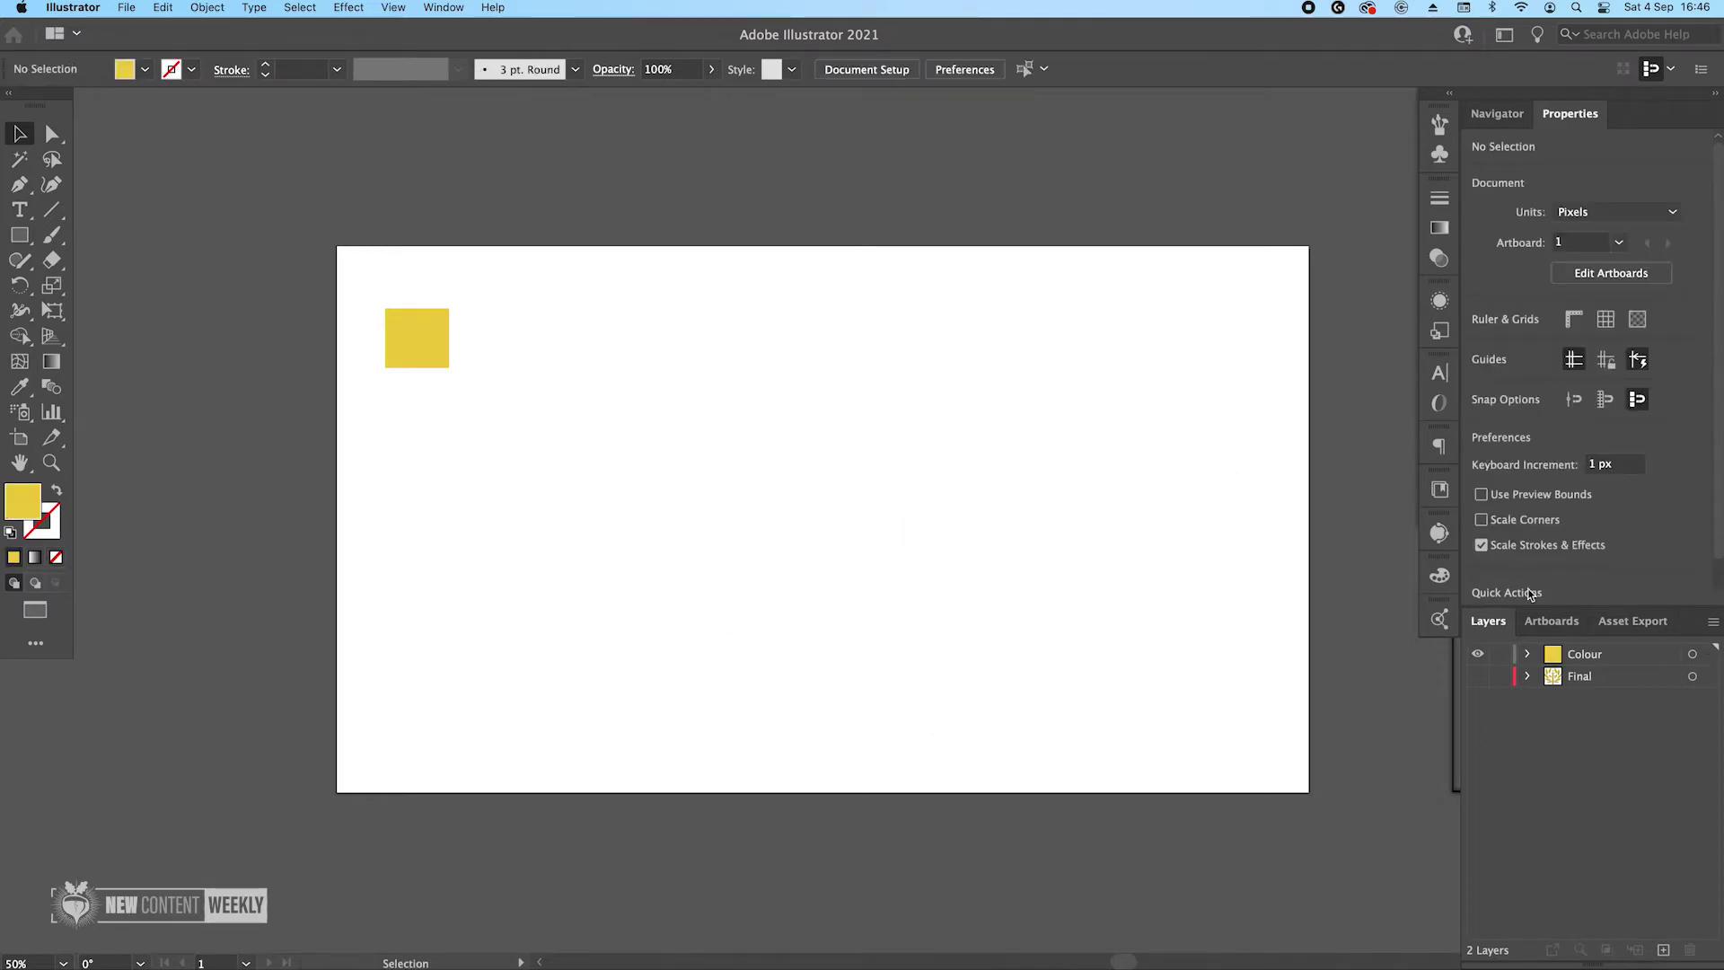
# Create a new layer above Colour and paste the copied leaves onto it as a Compound Shape.
pyautogui.click(1663, 950)
pyautogui.press('super+v')
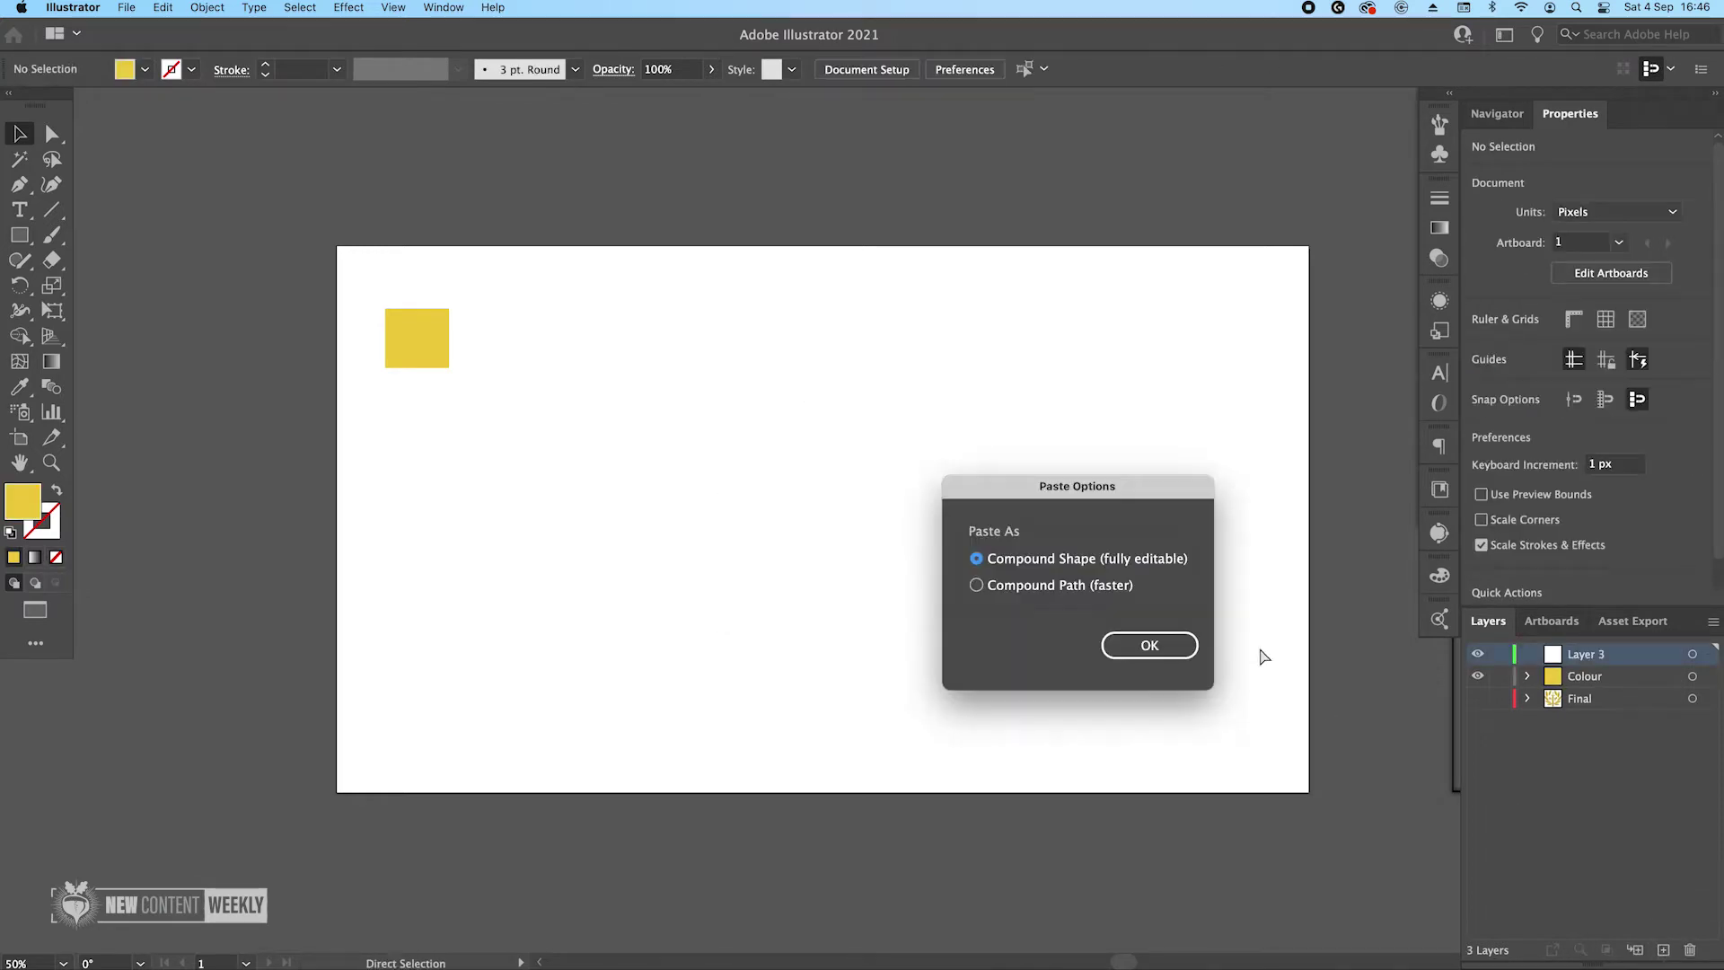
pyautogui.click(1118, 643)
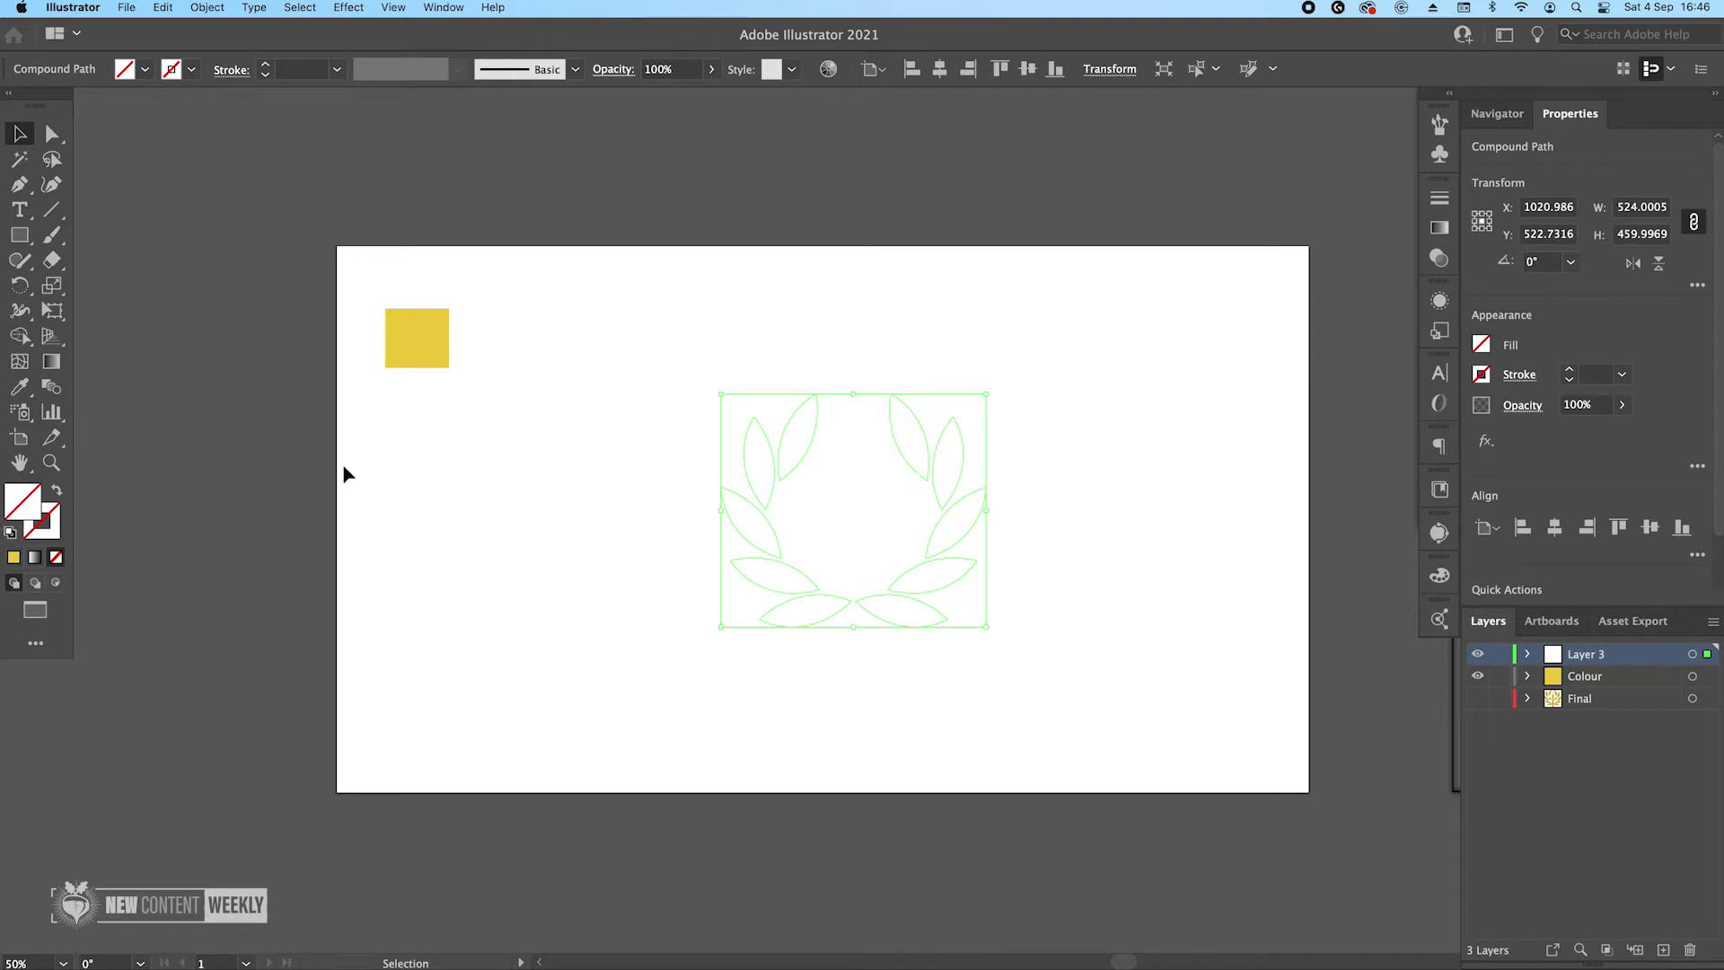
# Fill the pasted leaves with the yellow sampled from the colour square, keeping #efce43 in the Color Picker.
pyautogui.press('i')
pyautogui.click(412, 339)
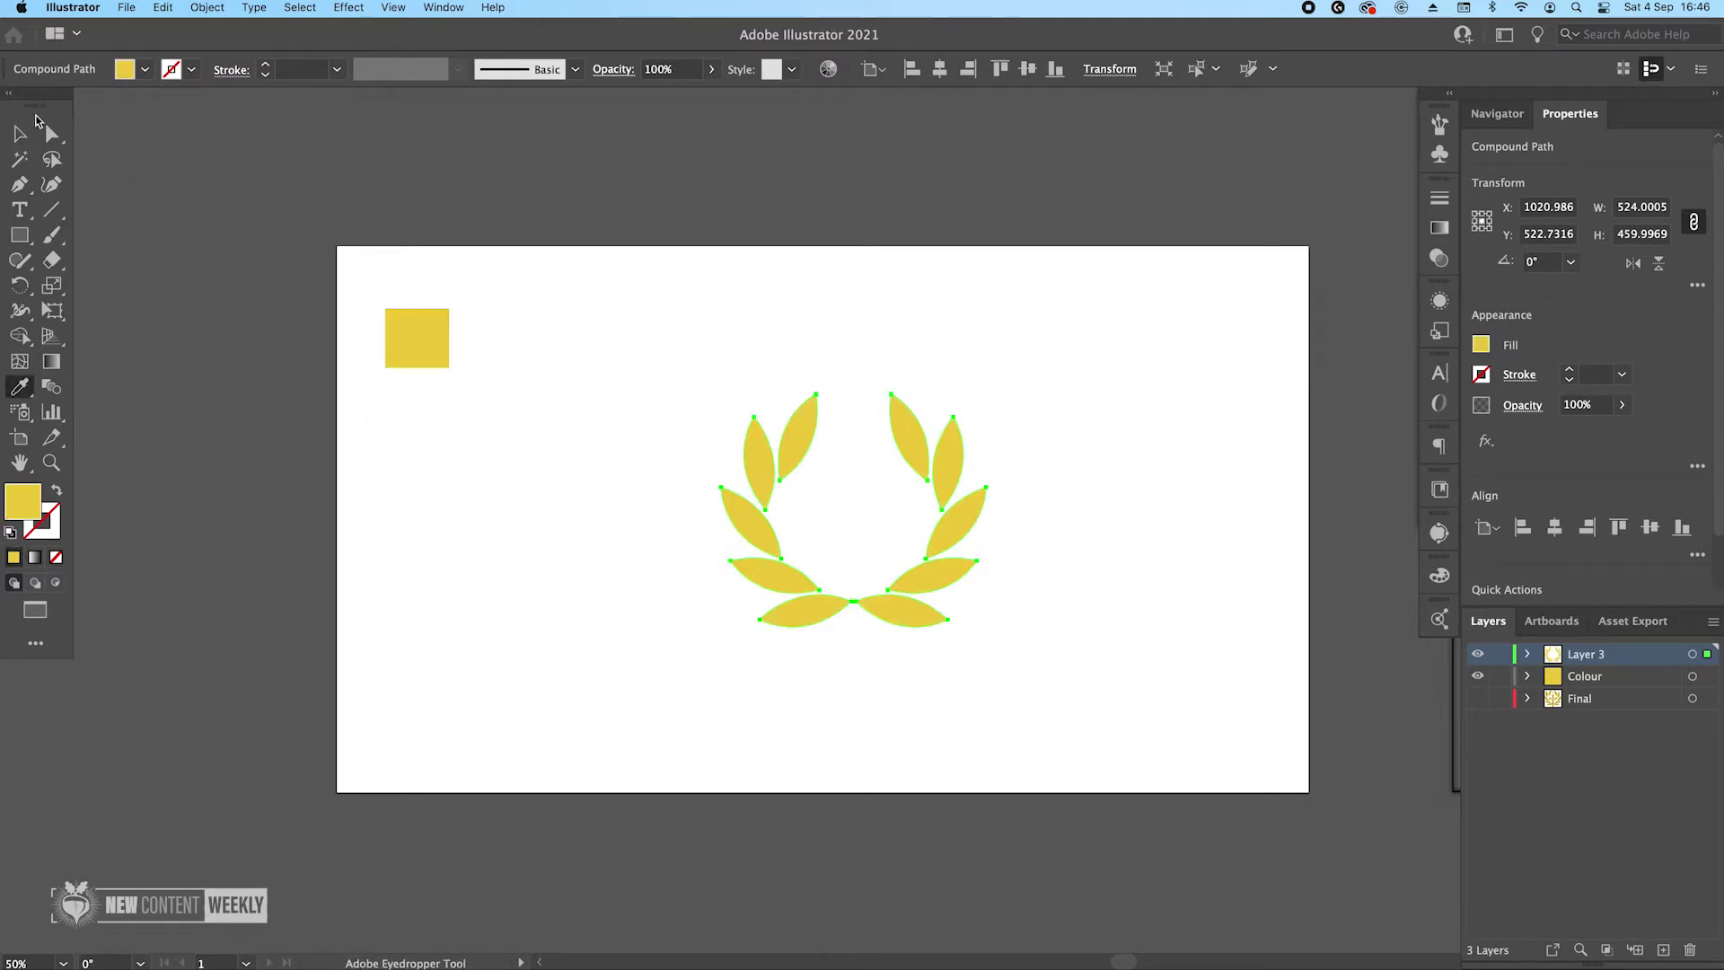
pyautogui.doubleClick(23, 509)
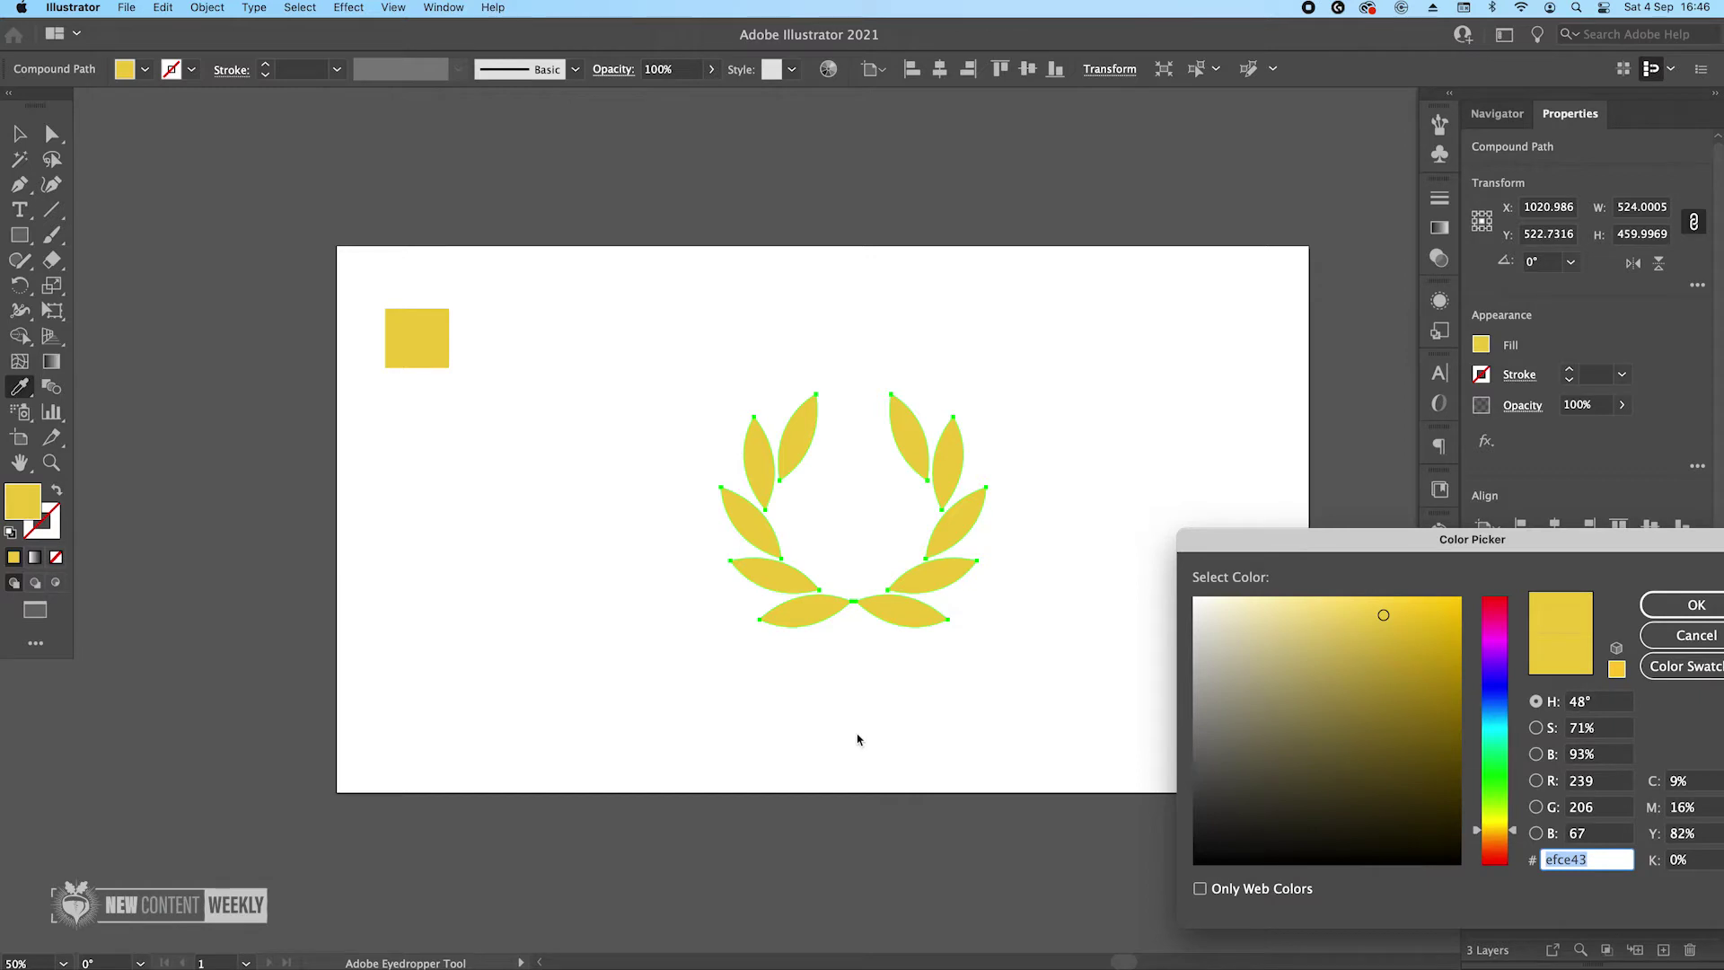
pyautogui.click(1696, 604)
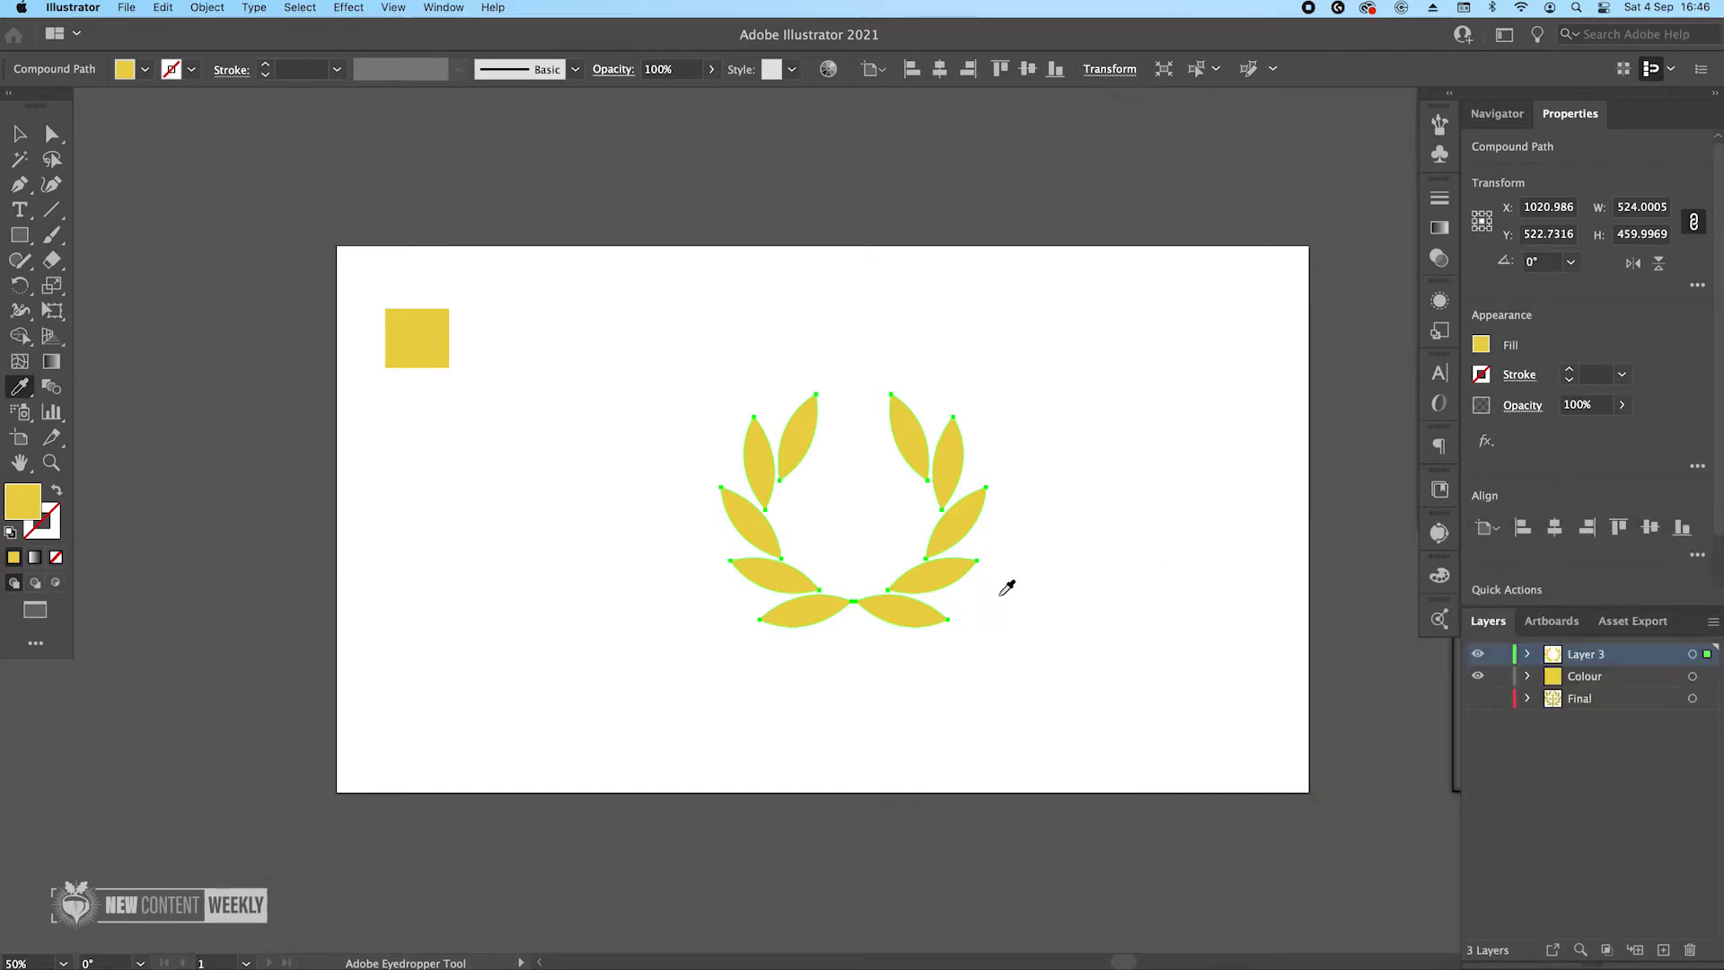
pyautogui.scroll(2, 890, 514)
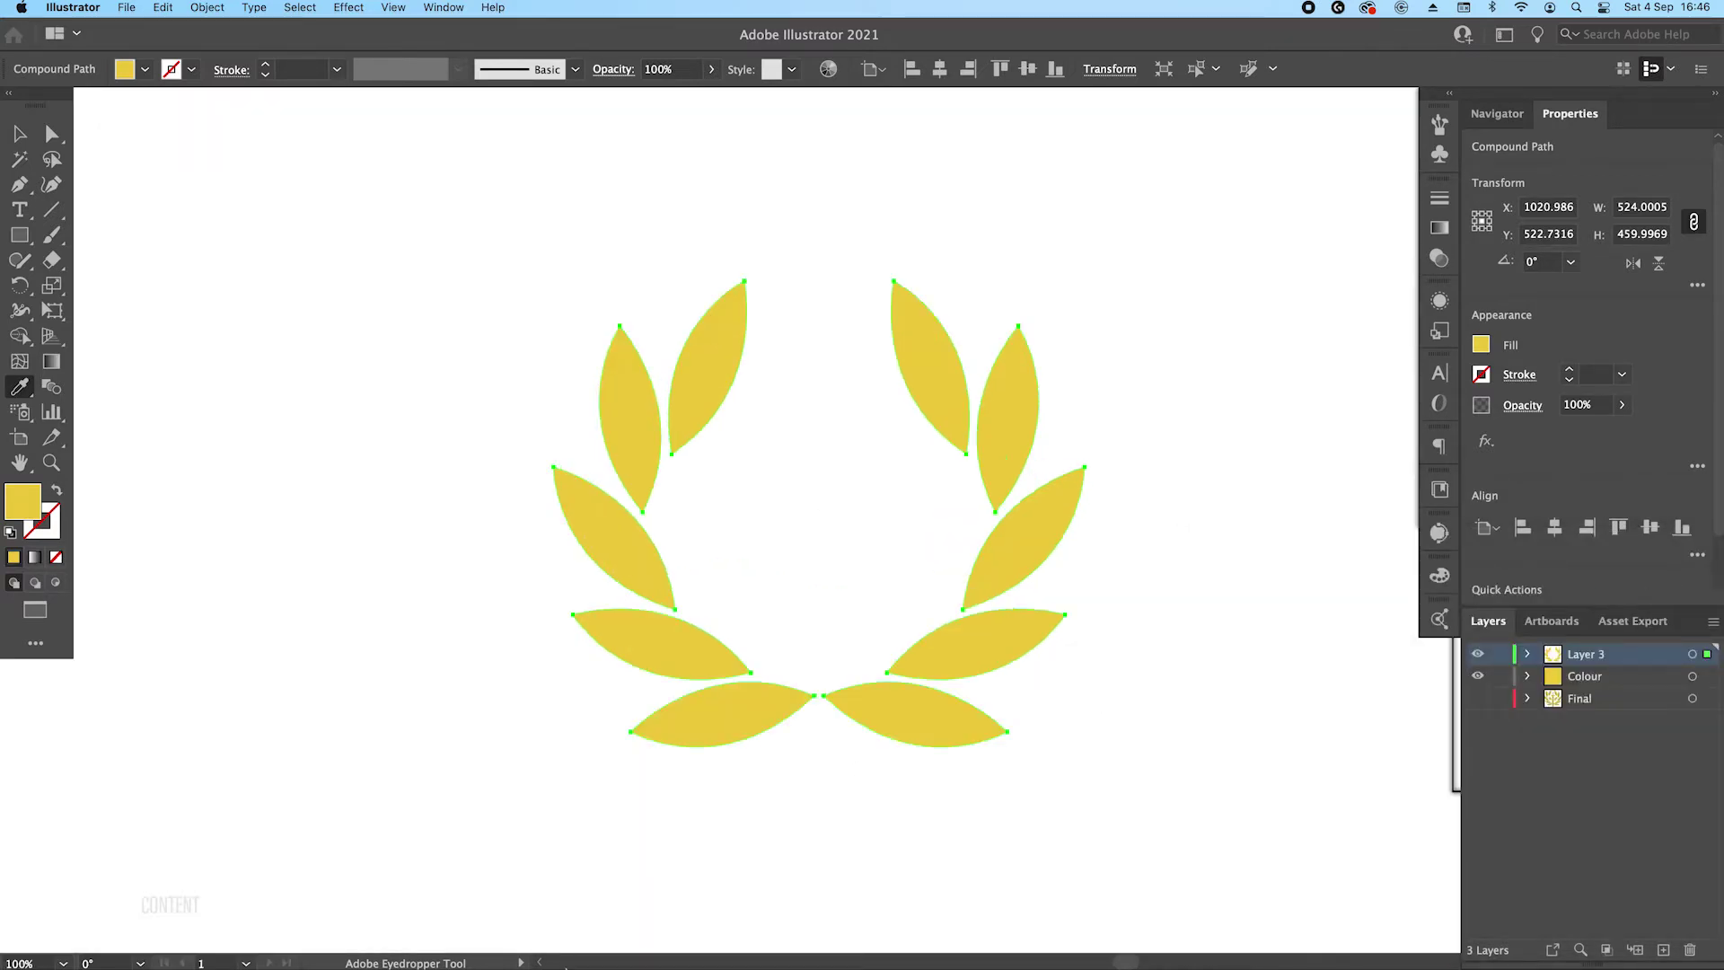
# Switch to Photoshop, copy the paths of the Towers shape layer, and return to Illustrator.
pyautogui.click(527, 928)
pyautogui.click(1558, 762)
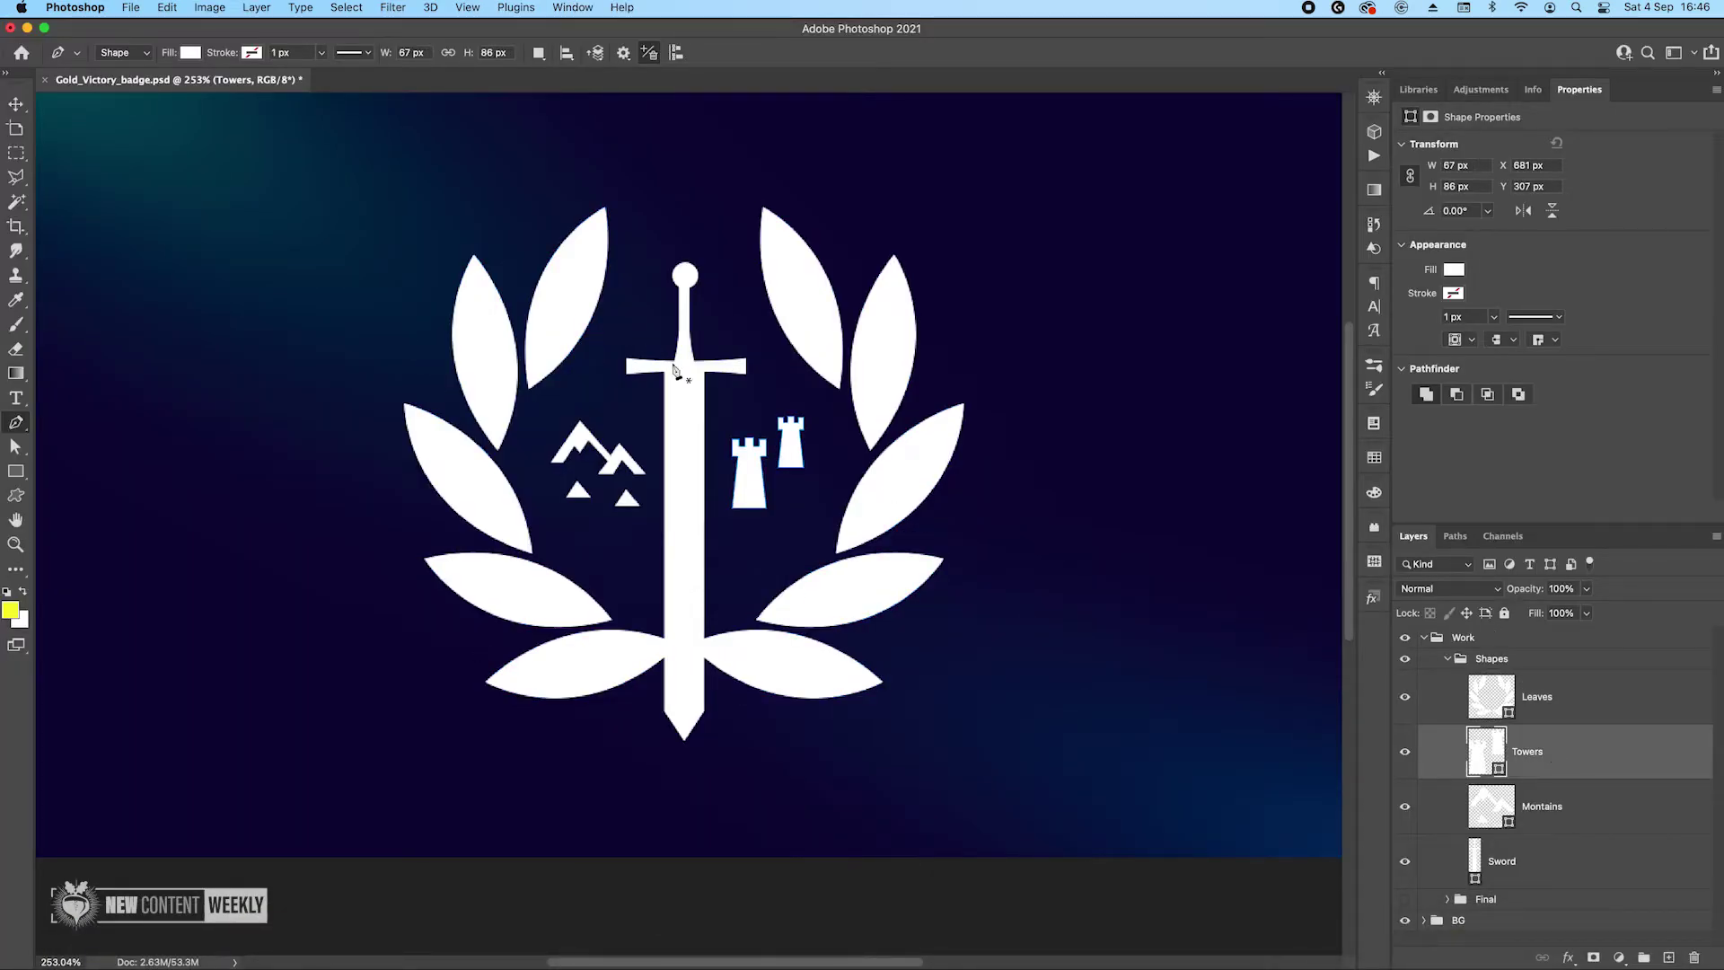
pyautogui.press('super+Tab')
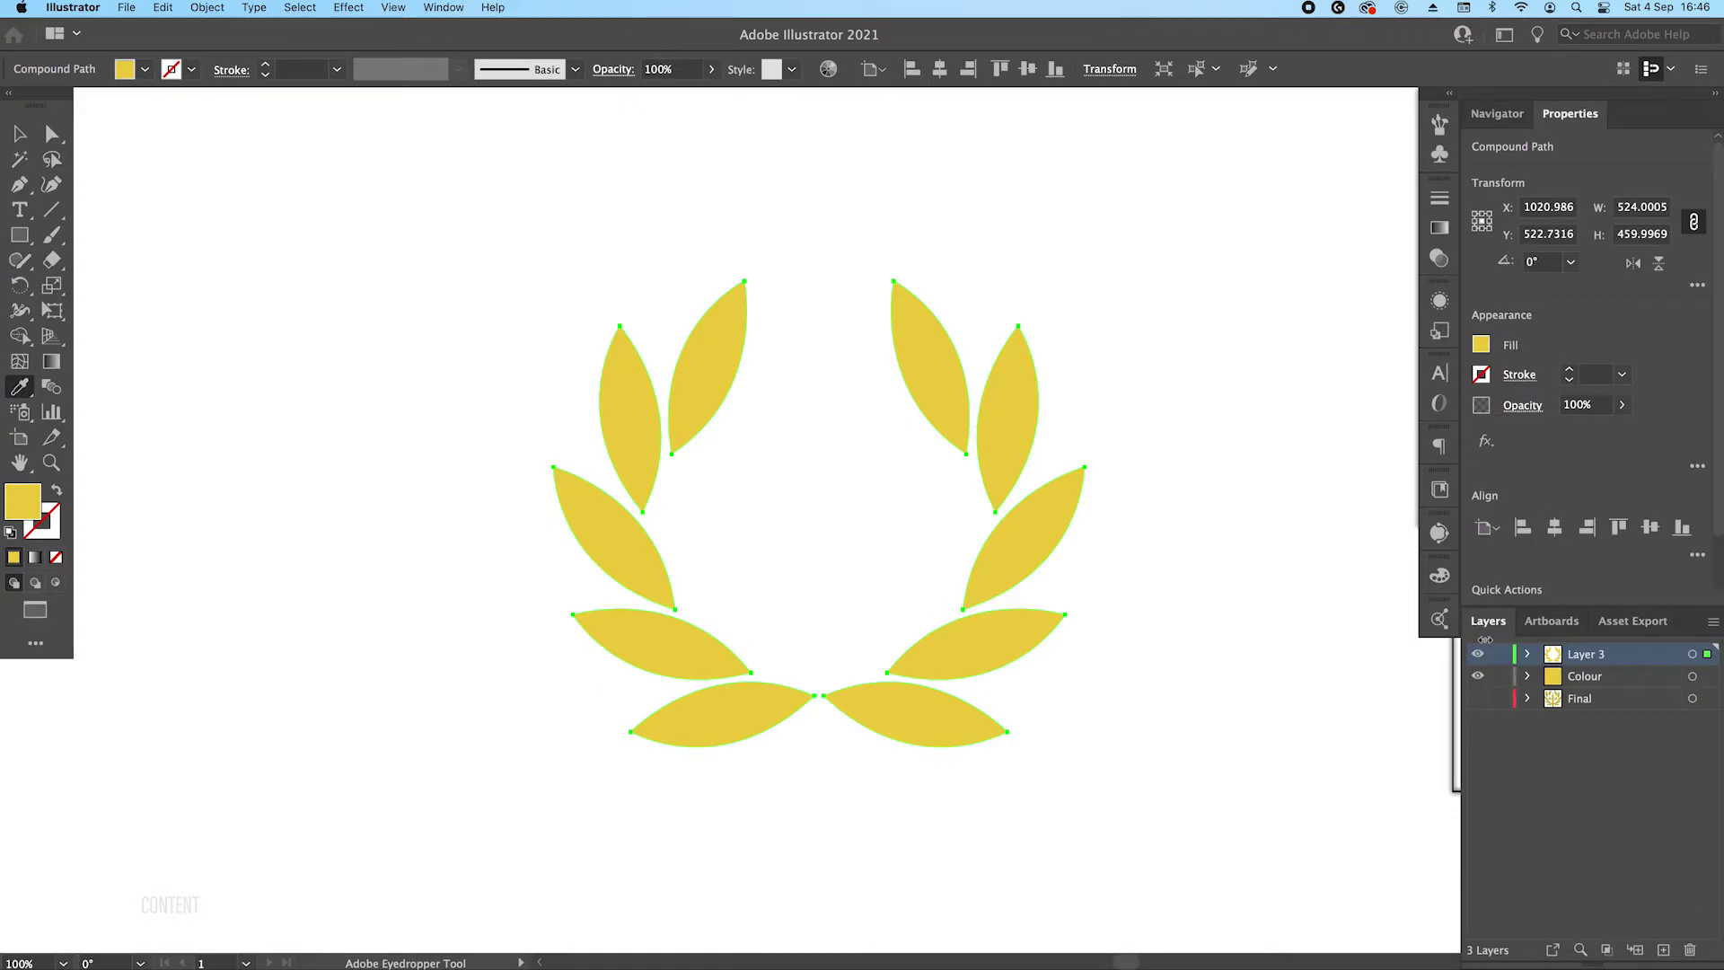
# Paste the towers onto a new layer as a Compound Shape and fill them with the leaves' yellow.
pyautogui.click(1664, 950)
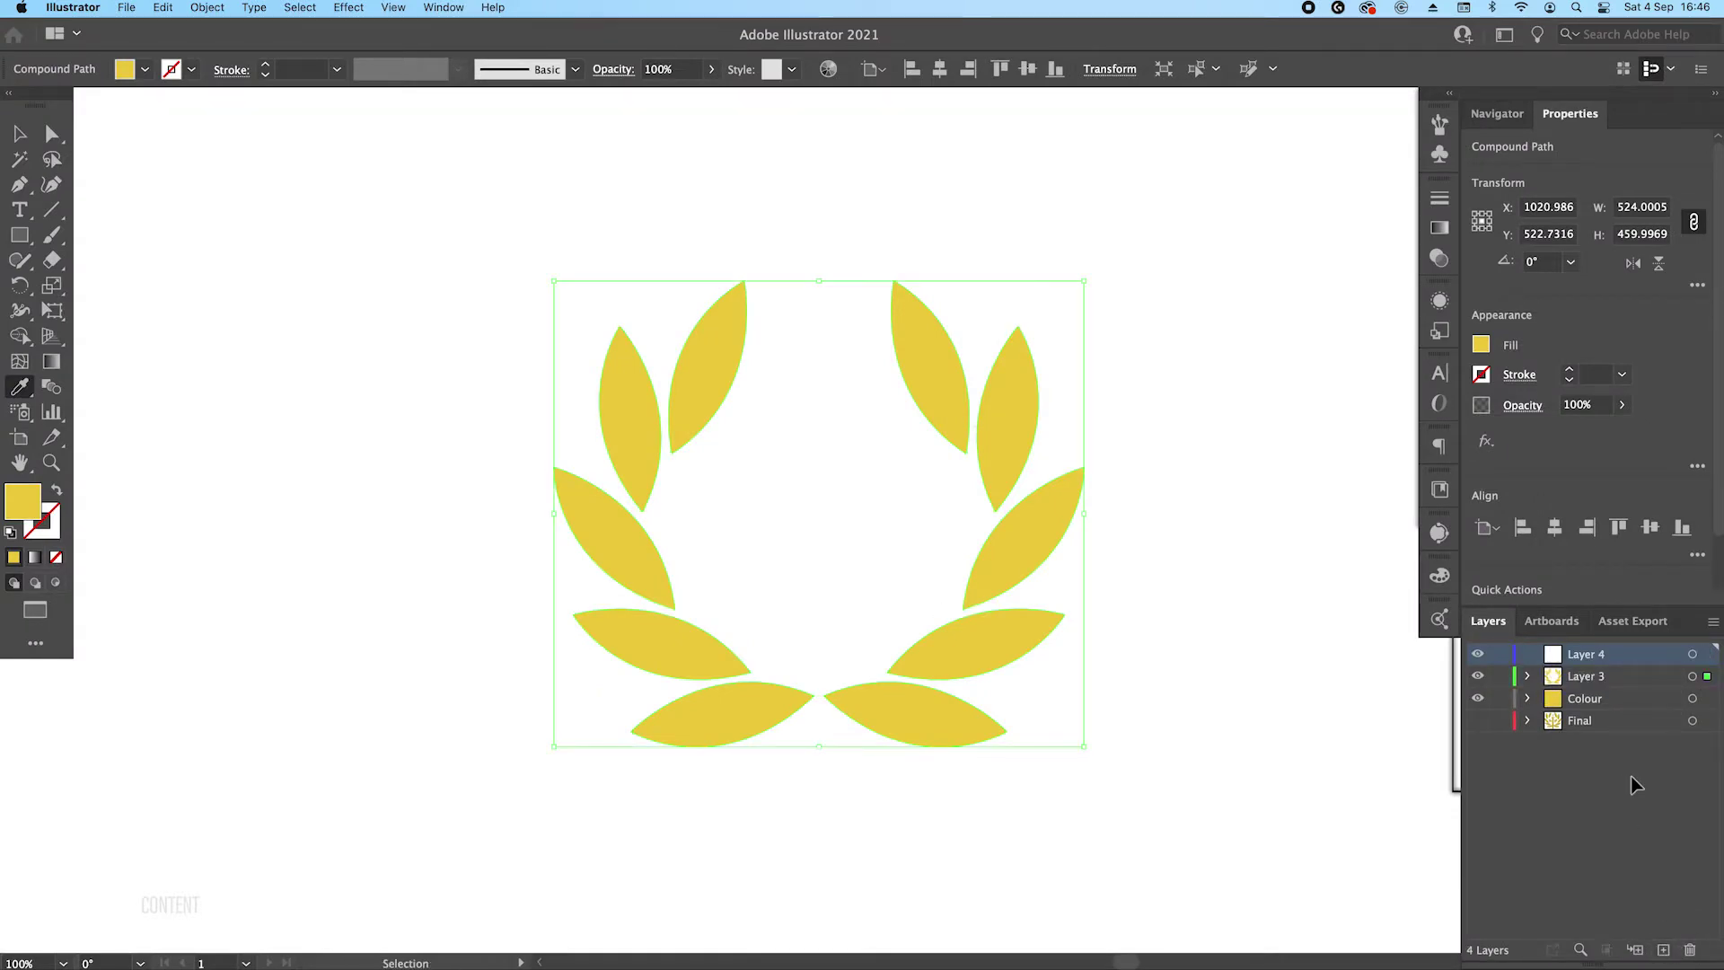
pyautogui.press('super+v')
pyautogui.click(1131, 646)
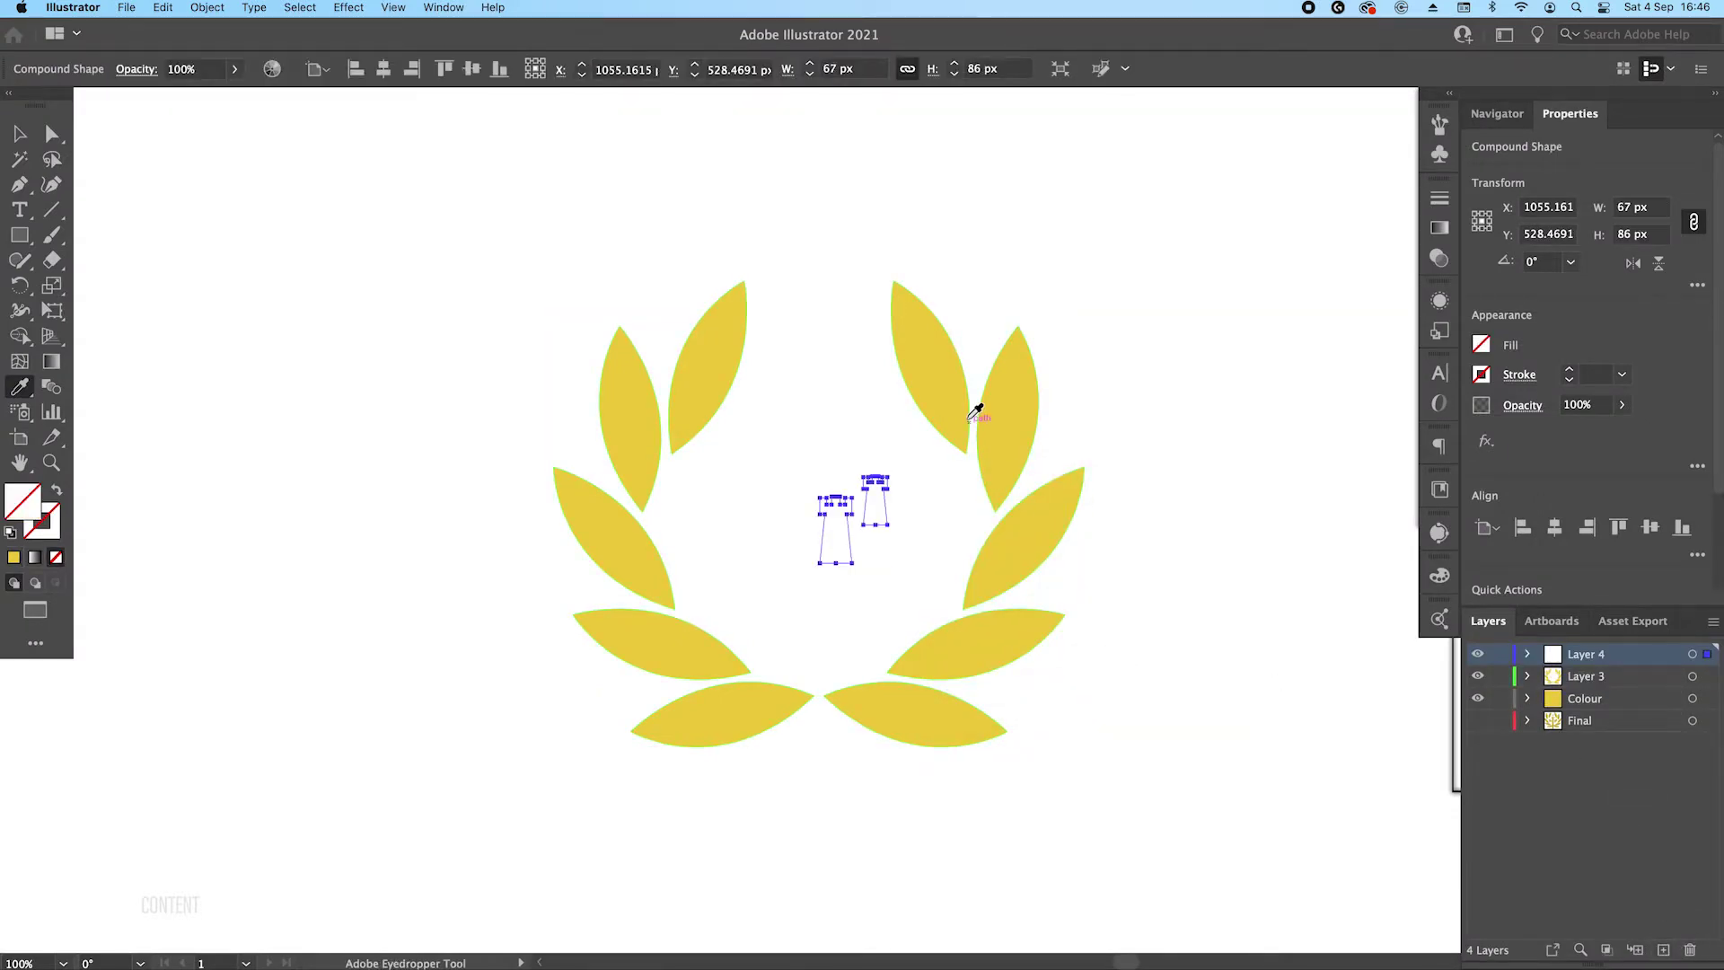
pyautogui.click(974, 418)
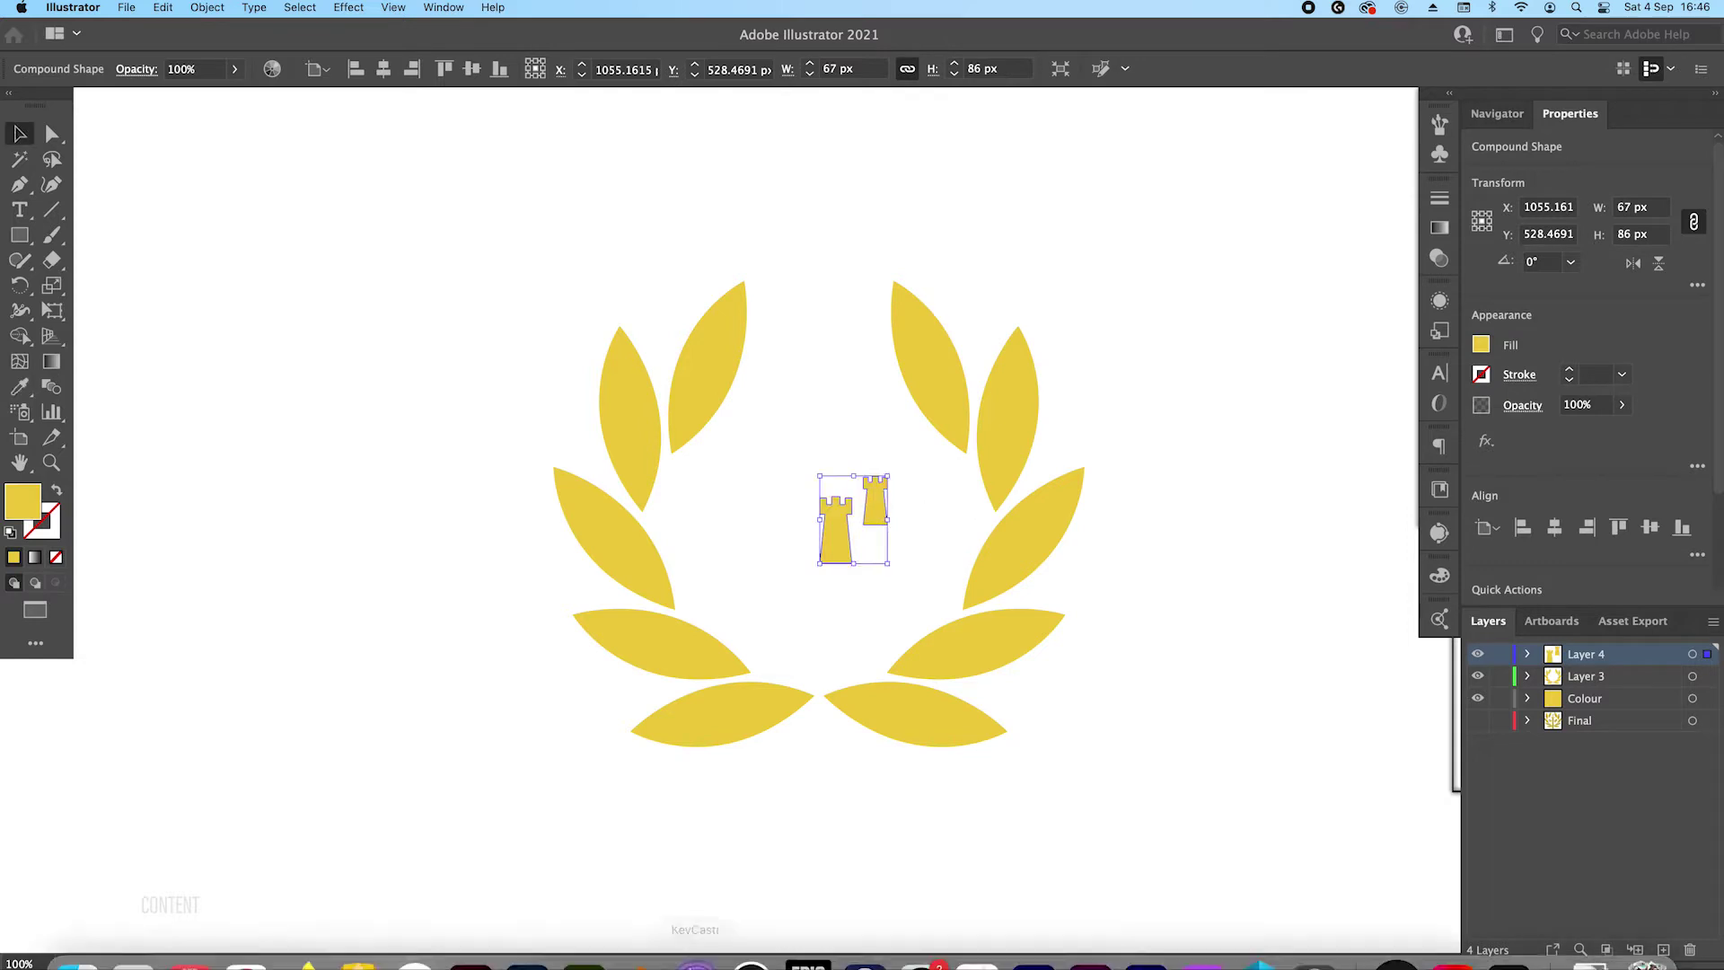
# Switch to Photoshop, copy the paths of the Montains shape layer, and return to Illustrator.
pyautogui.click(535, 935)
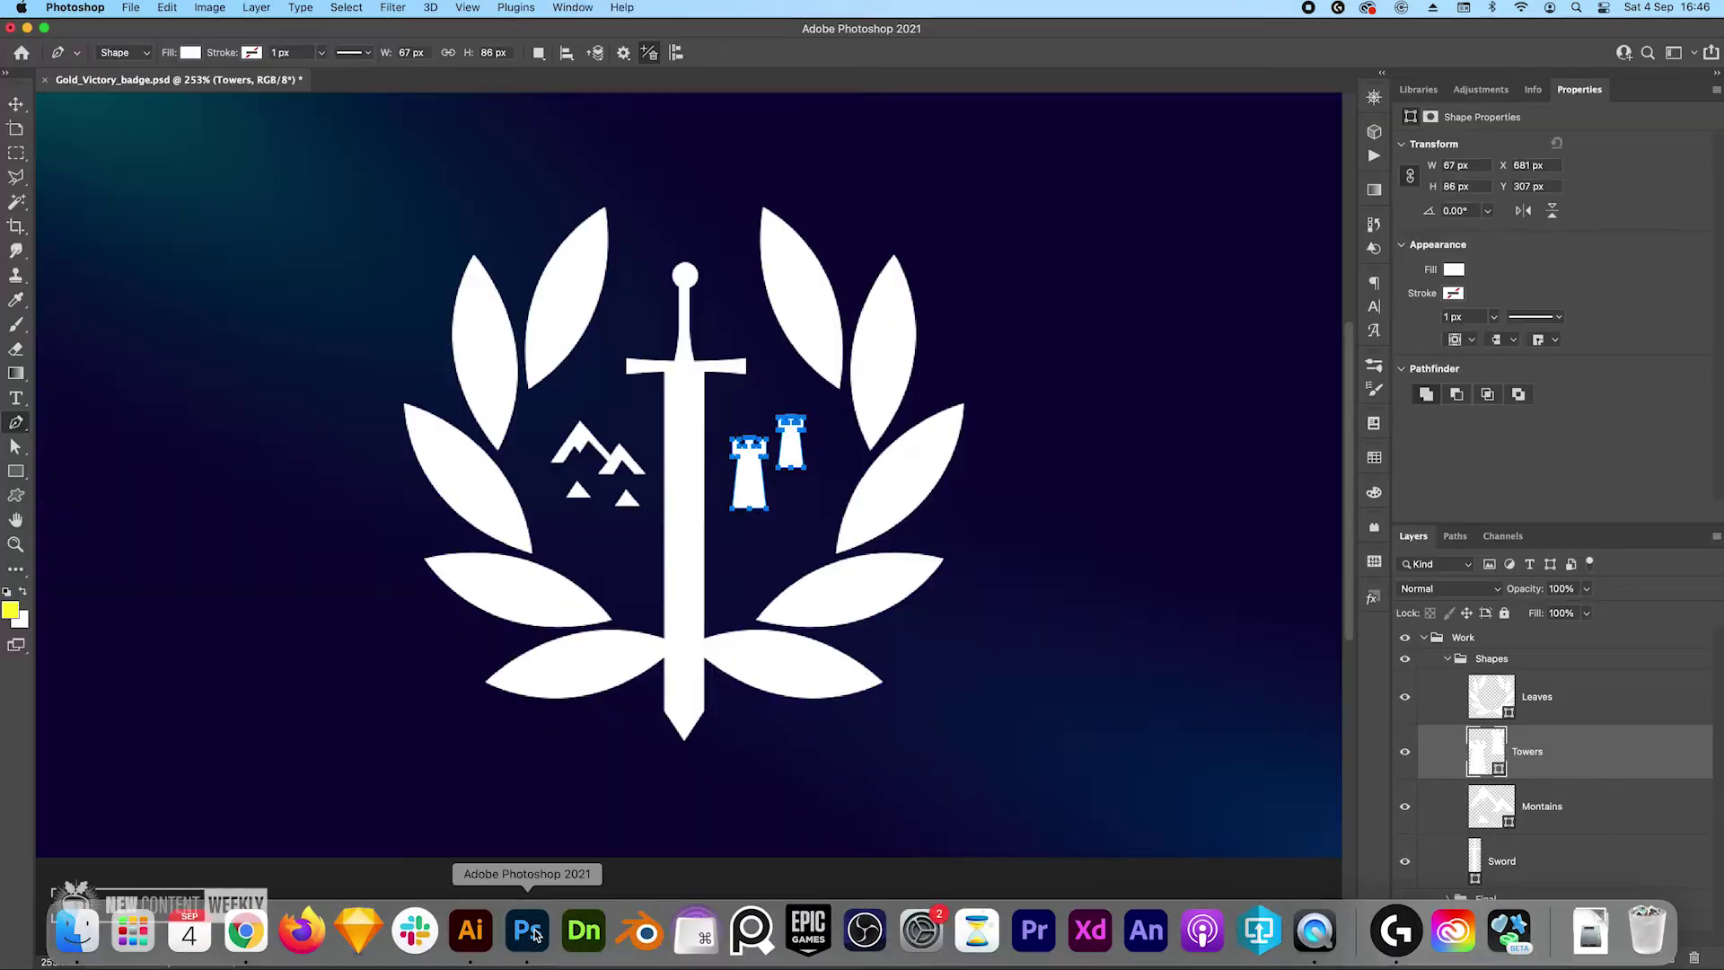
pyautogui.click(1559, 818)
pyautogui.click(773, 553)
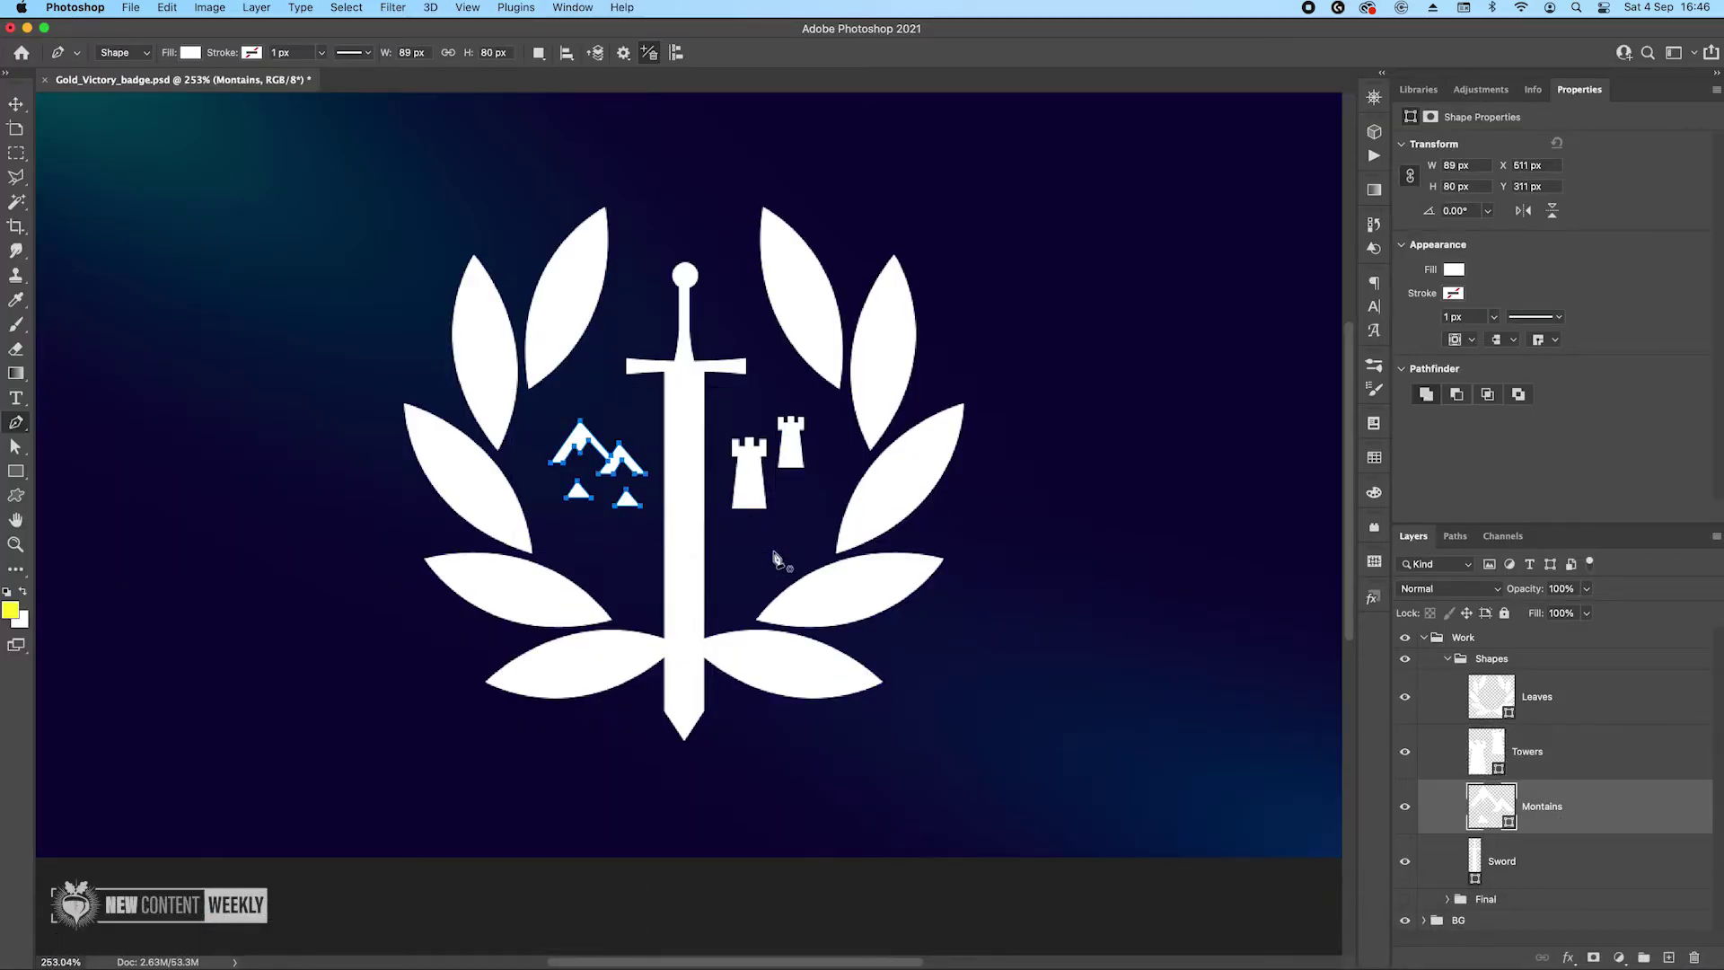
pyautogui.press('super+Tab')
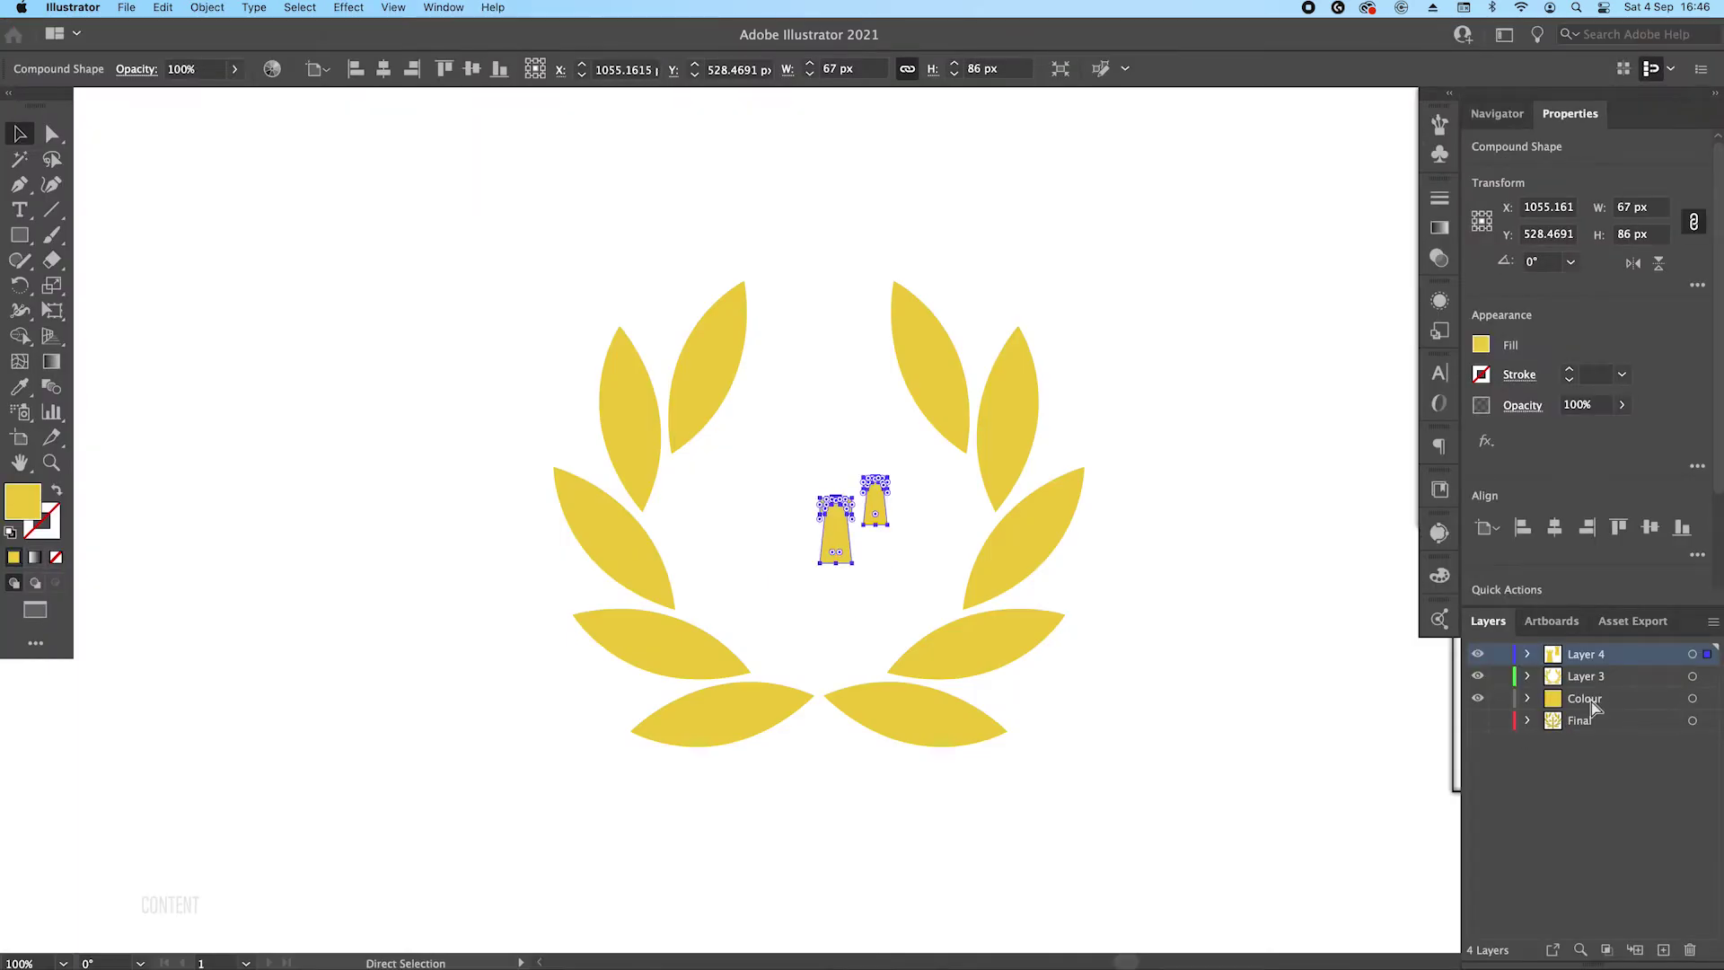
# Paste the mountains onto a new layer as a Compound Shape and fill them with the leaves' yellow.
pyautogui.press('super+l')
pyautogui.press('super+v')
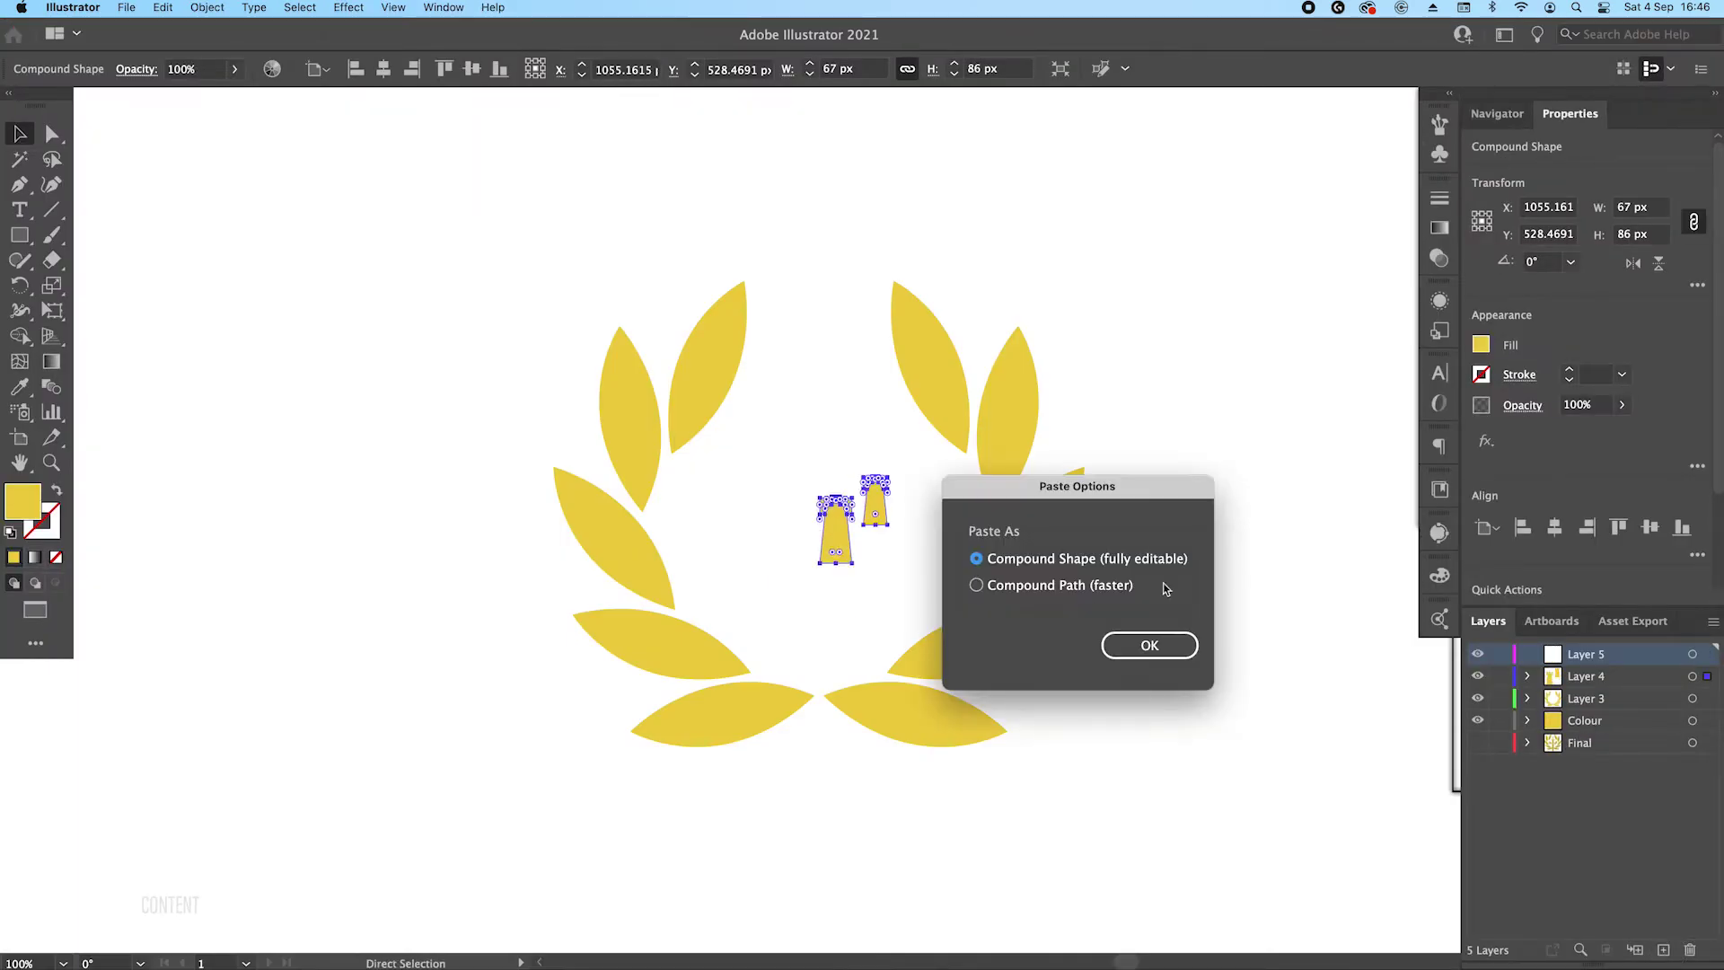
pyautogui.click(1147, 645)
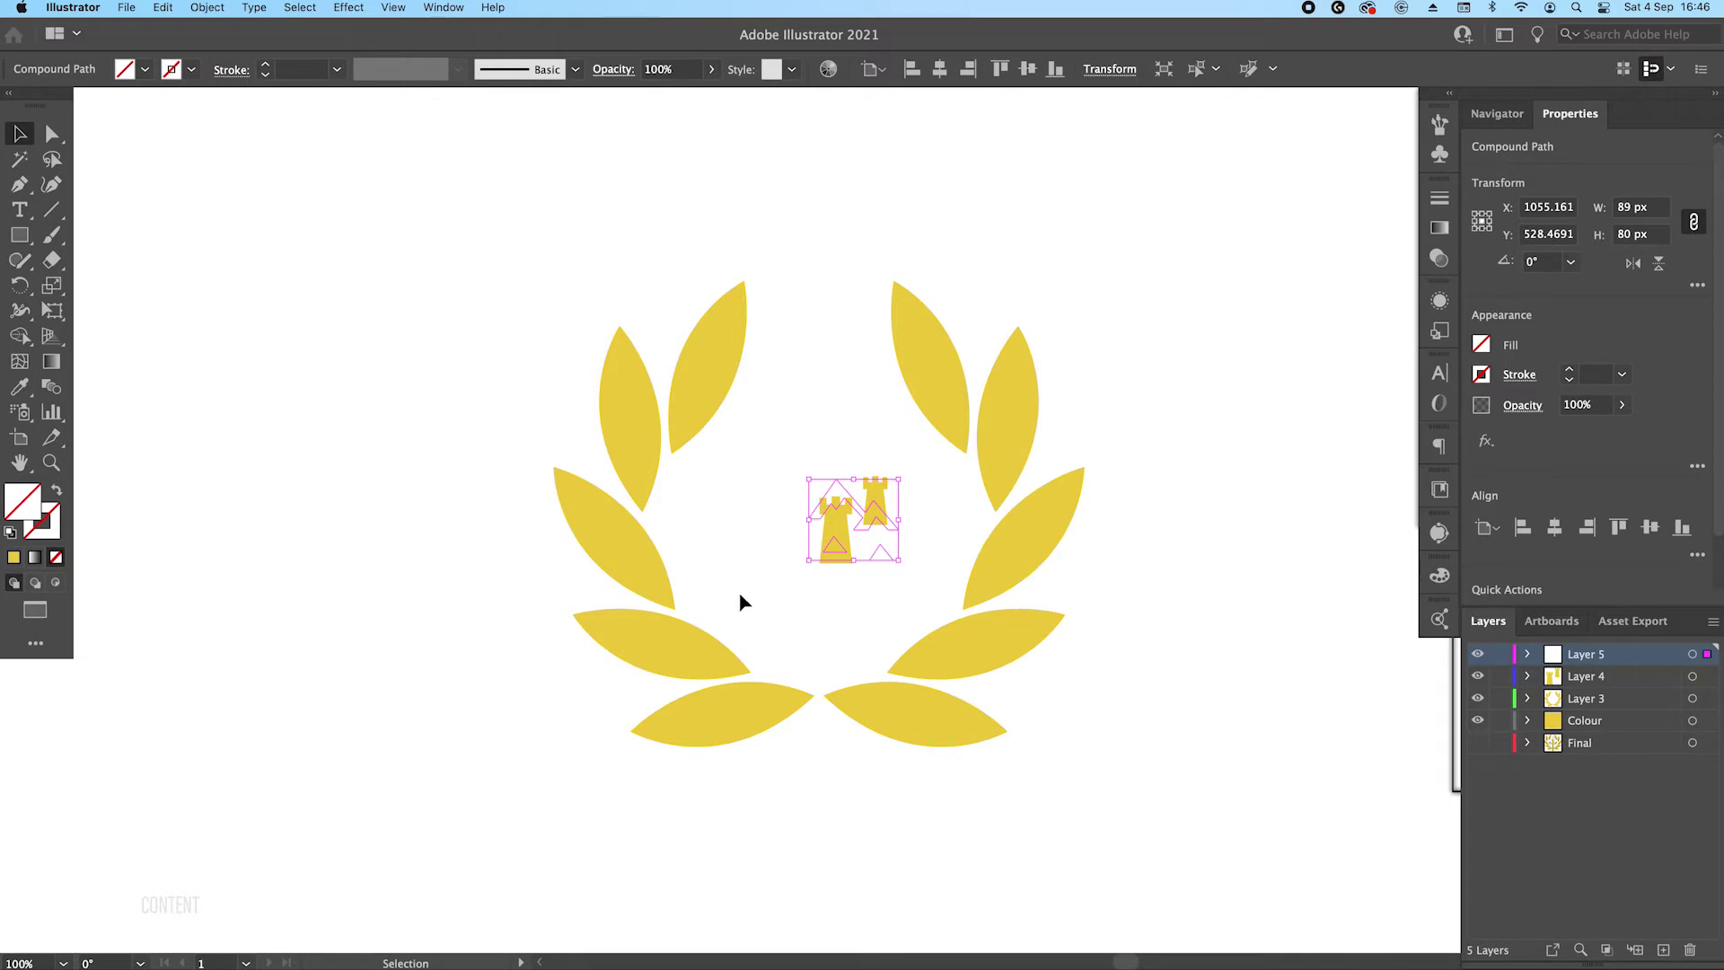
pyautogui.press('i')
pyautogui.click(636, 373)
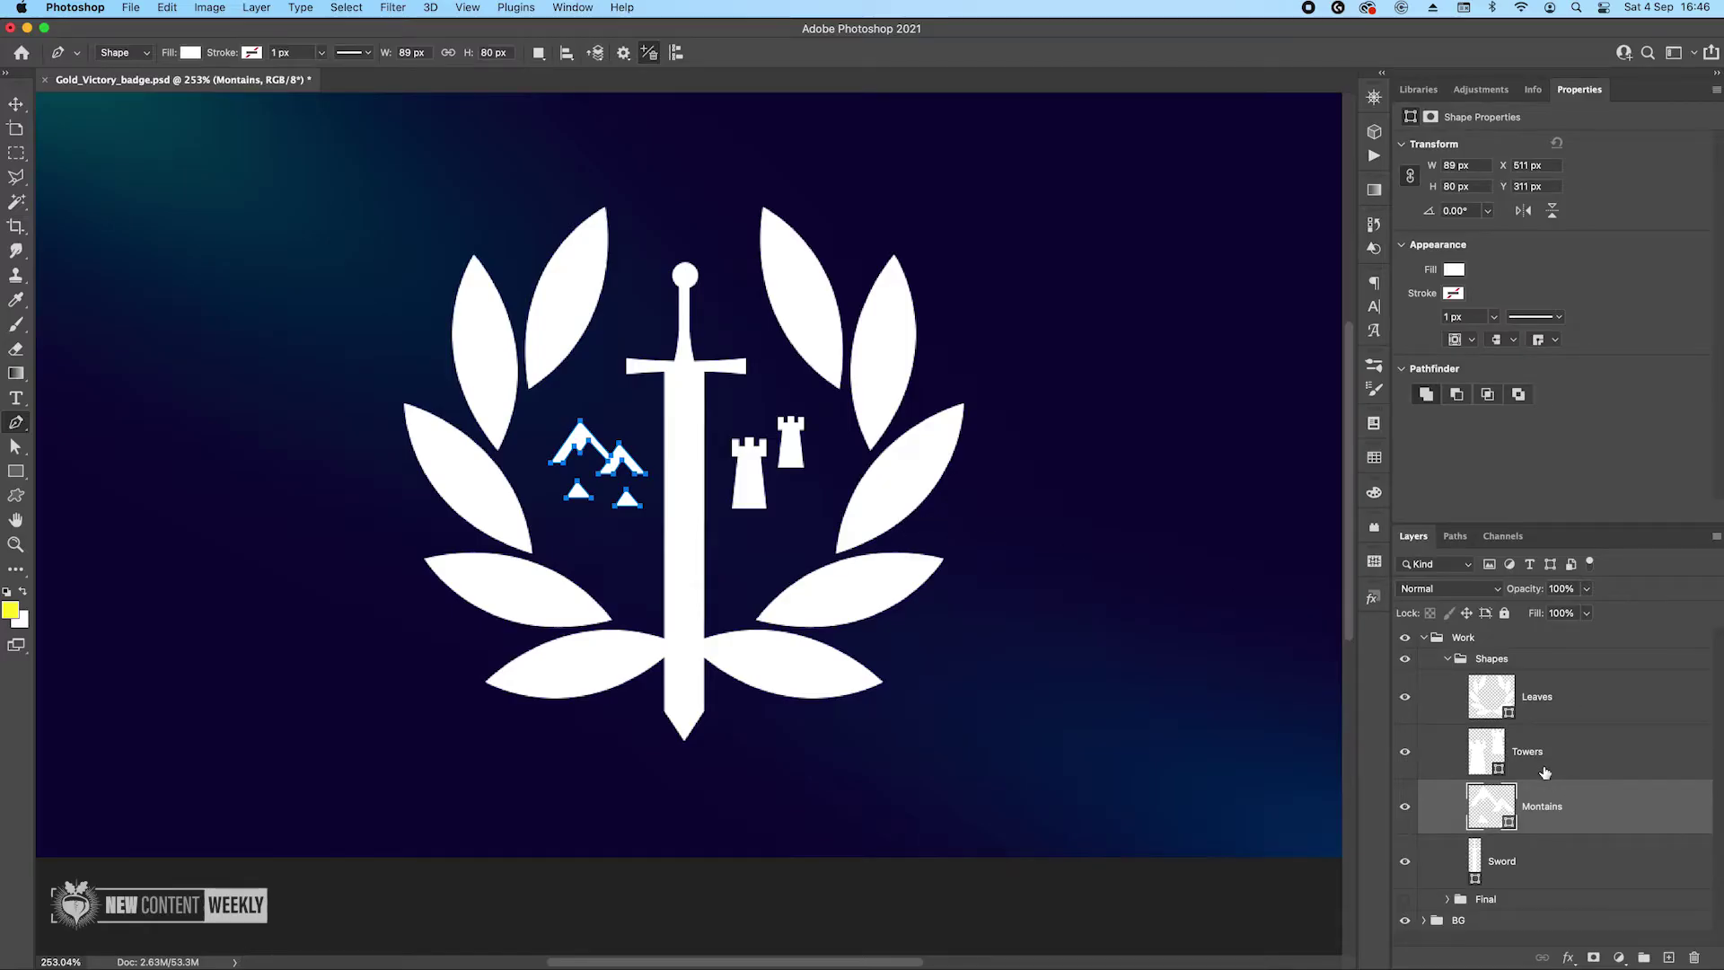
# Copy the Sword shape from Photoshop onto a new Illustrator layer as a Compound Shape, filled with the same yellow.
pyautogui.click(1570, 870)
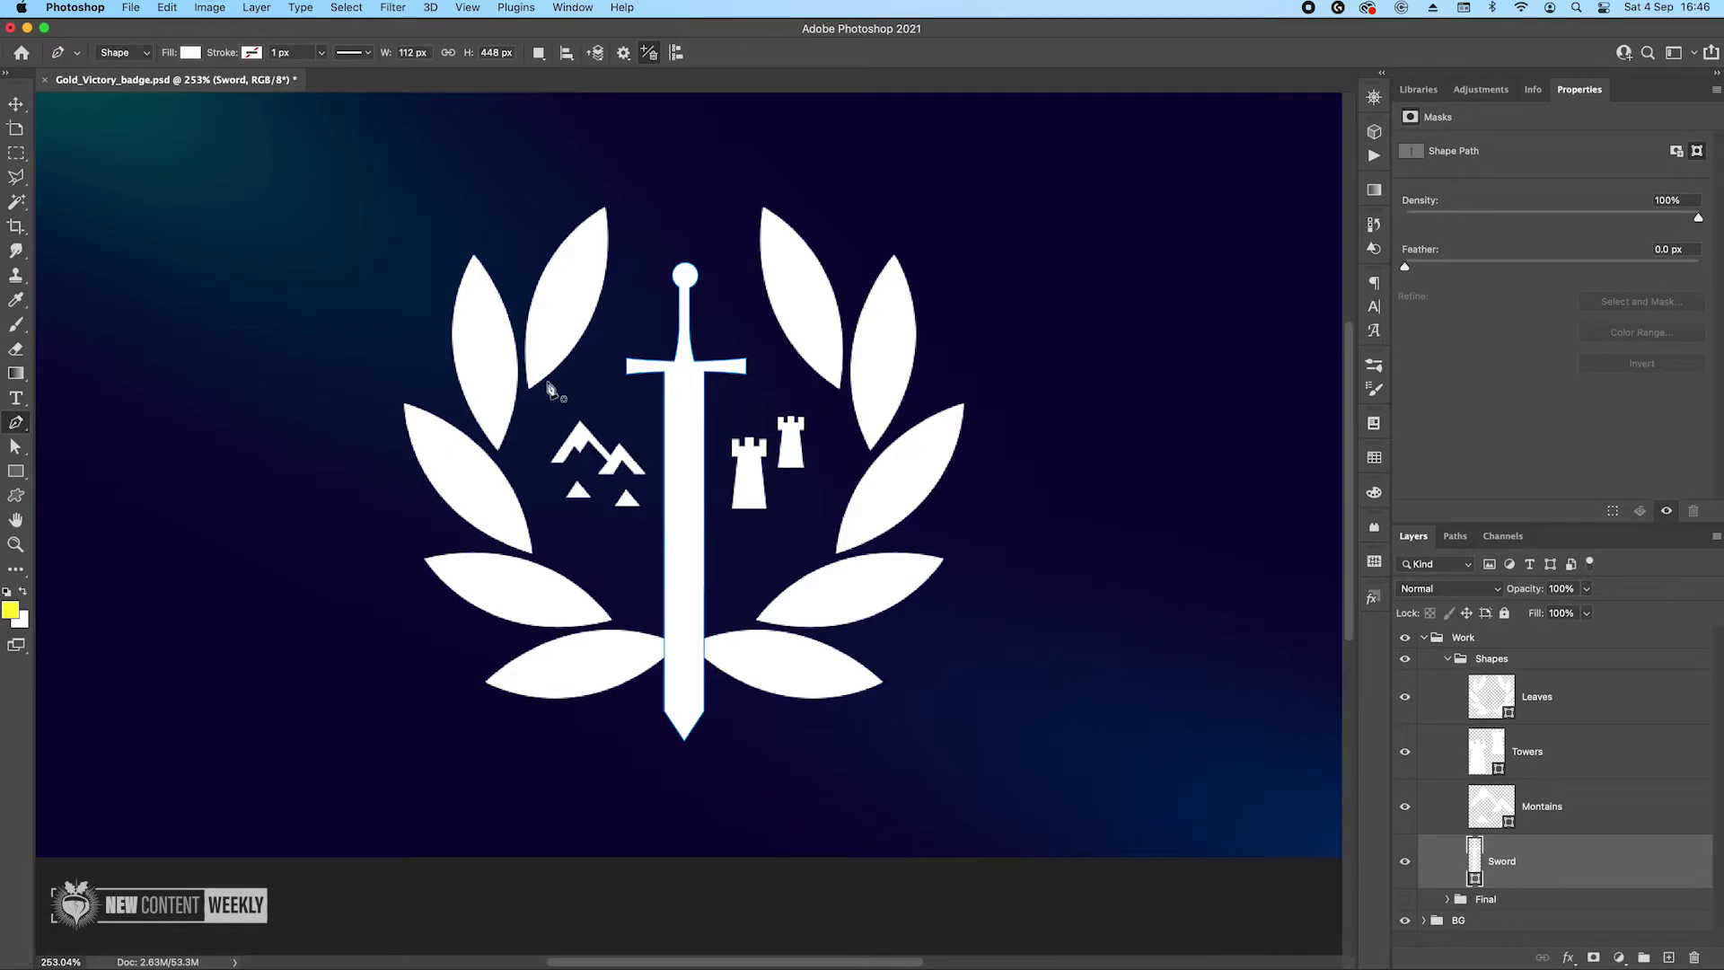
pyautogui.moveTo(617, 199); pyautogui.dragTo(784, 819)
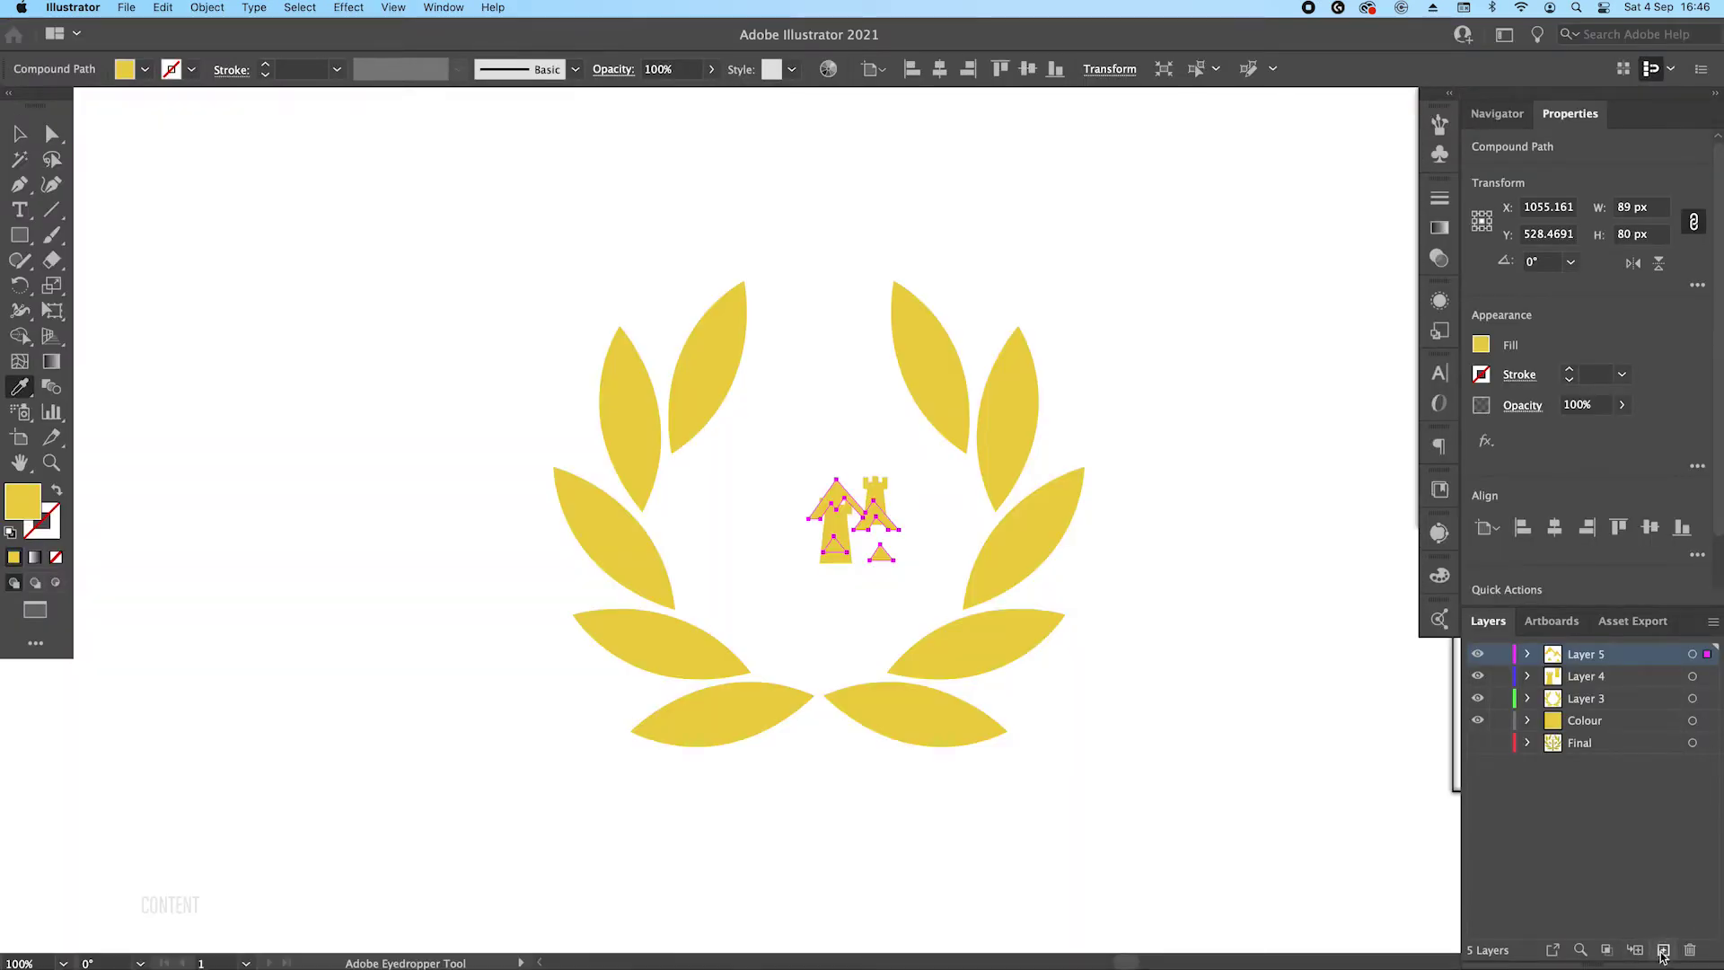
pyautogui.click(1663, 949)
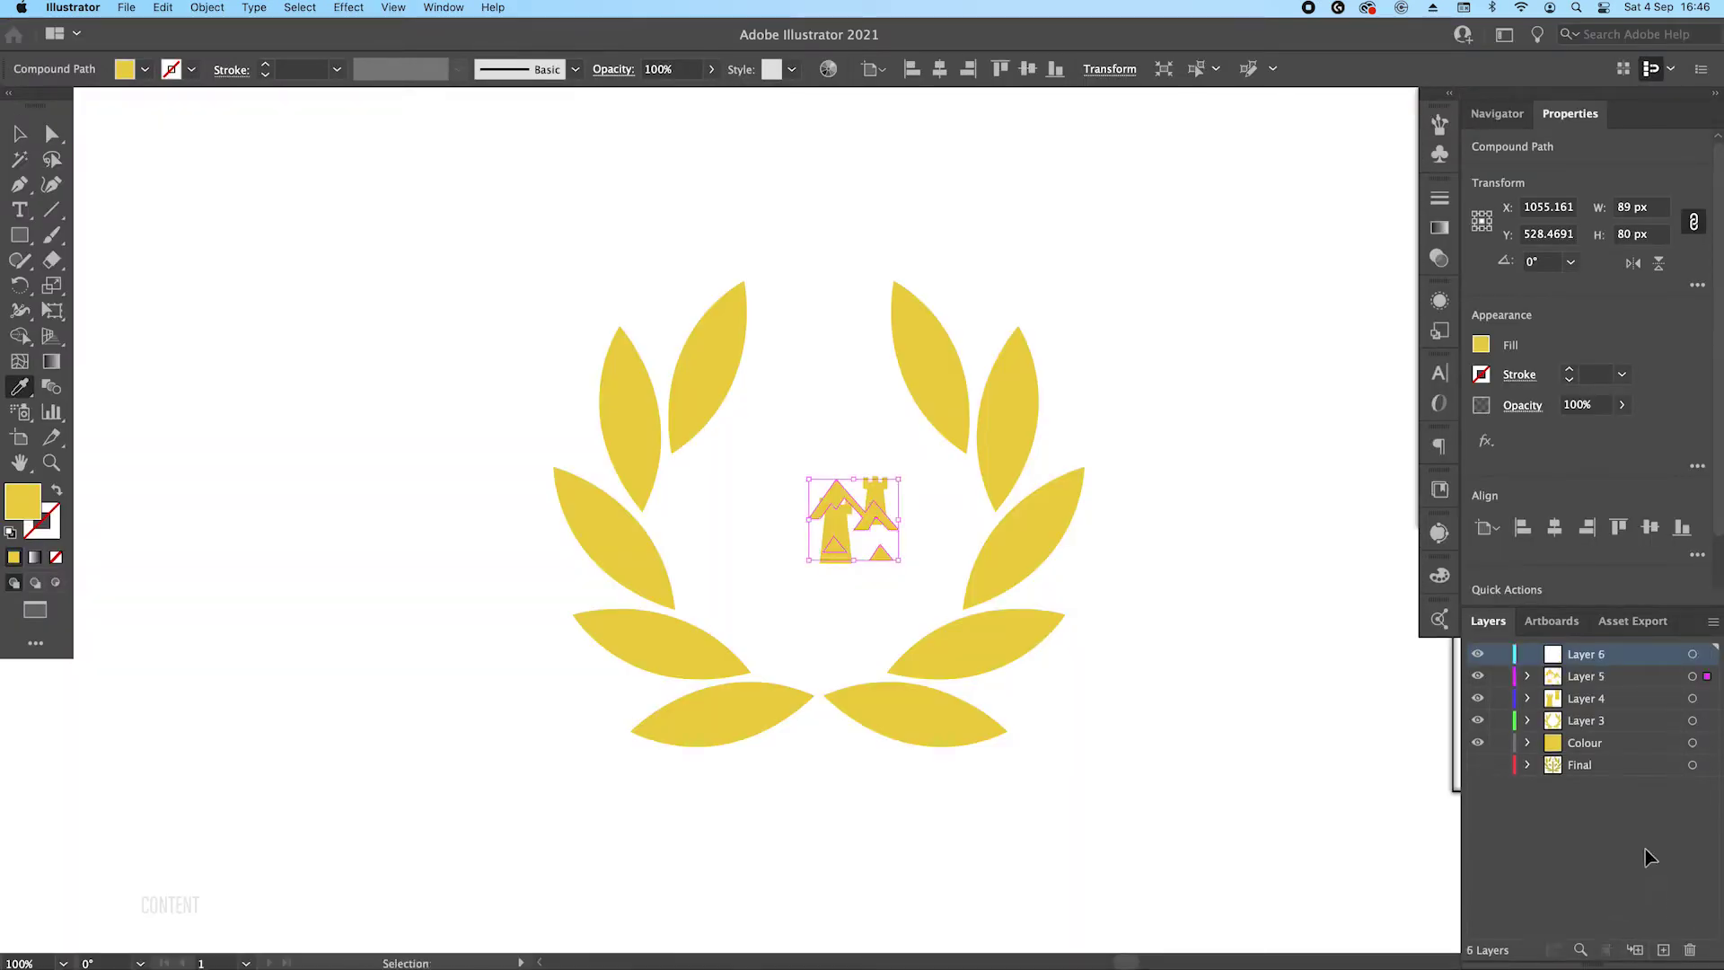
pyautogui.press('super+v')
pyautogui.click(1157, 643)
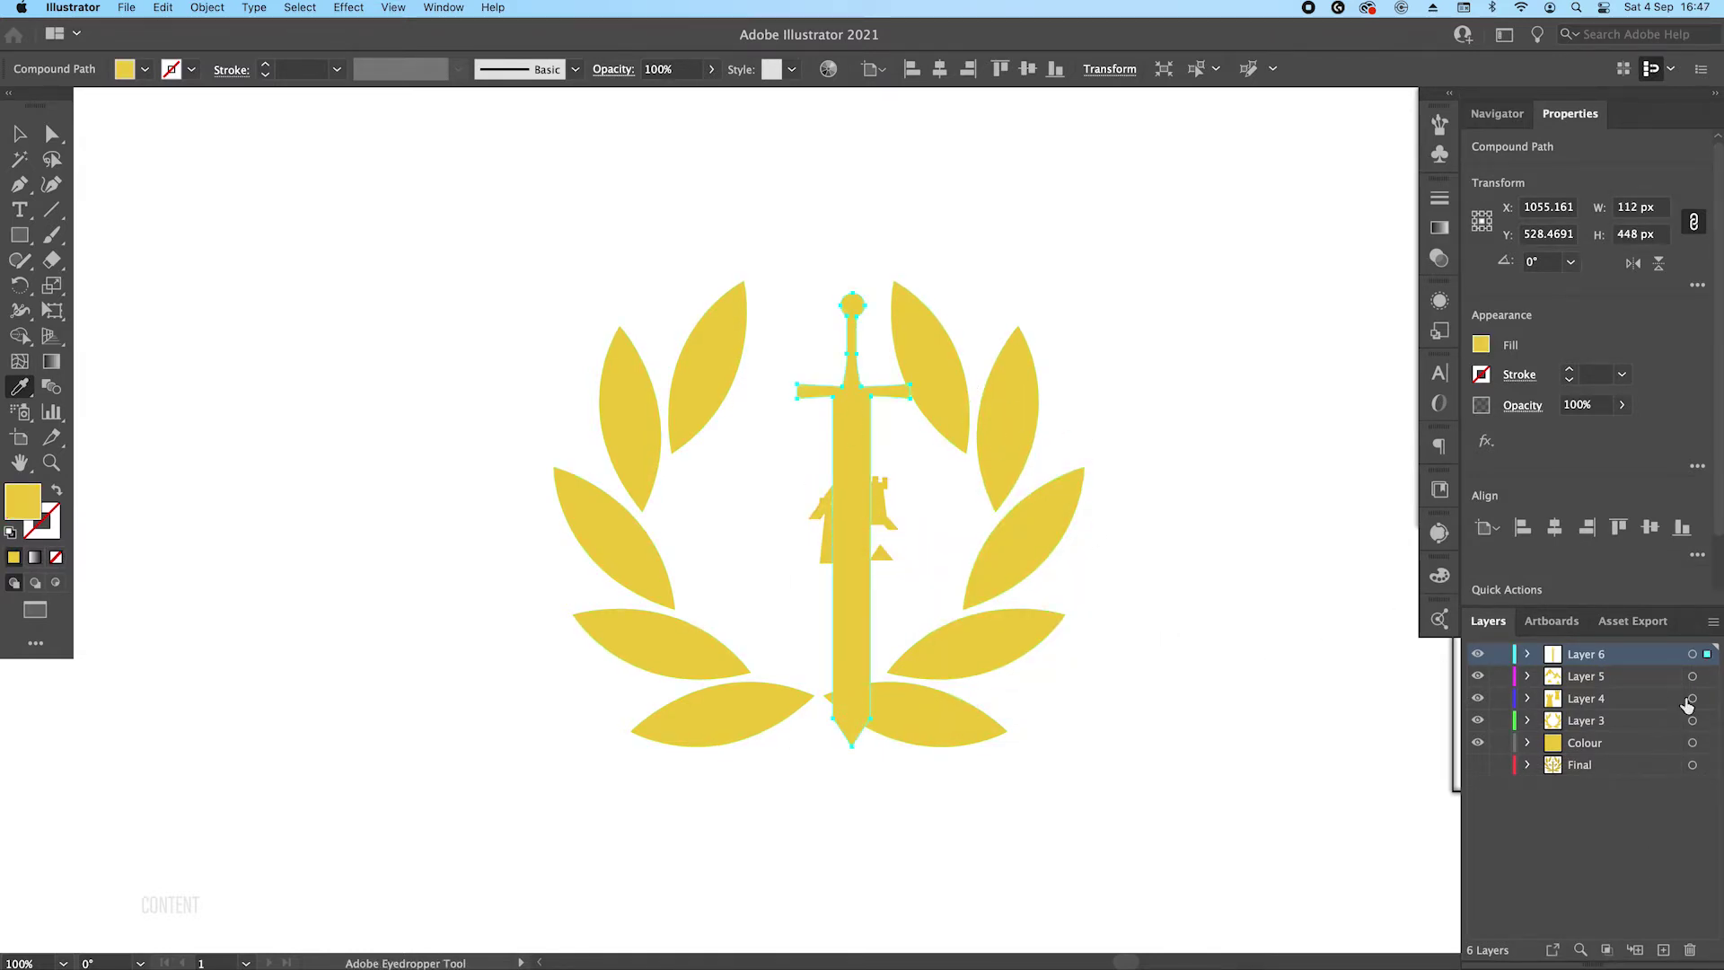
# Select the artwork on Layers 3 to 6 and align it all to a common horizontal centre.
pyautogui.keyDown('shift'); pyautogui.click(1707, 676); pyautogui.keyUp('shift')
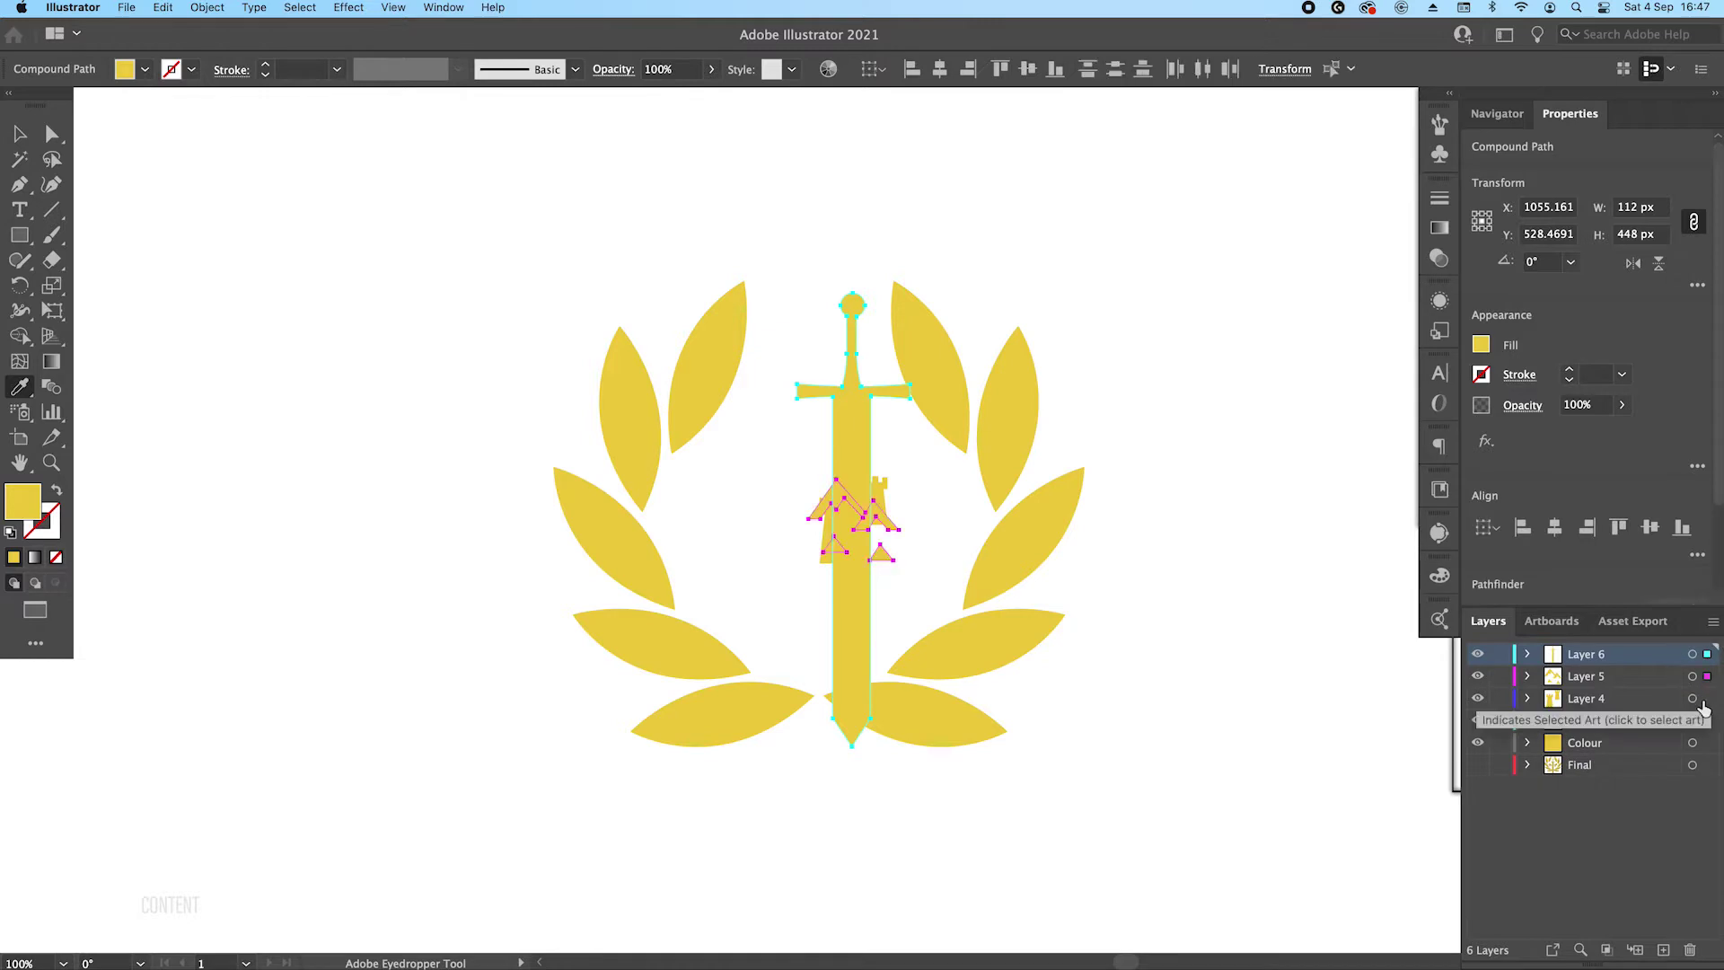
pyautogui.keyDown('shift'); pyautogui.click(1706, 698); pyautogui.keyUp('shift')
pyautogui.keyDown('shift'); pyautogui.click(1706, 721); pyautogui.keyUp('shift')
pyautogui.click(1649, 723)
pyautogui.keyDown('shift'); pyautogui.click(1646, 658); pyautogui.keyUp('shift')
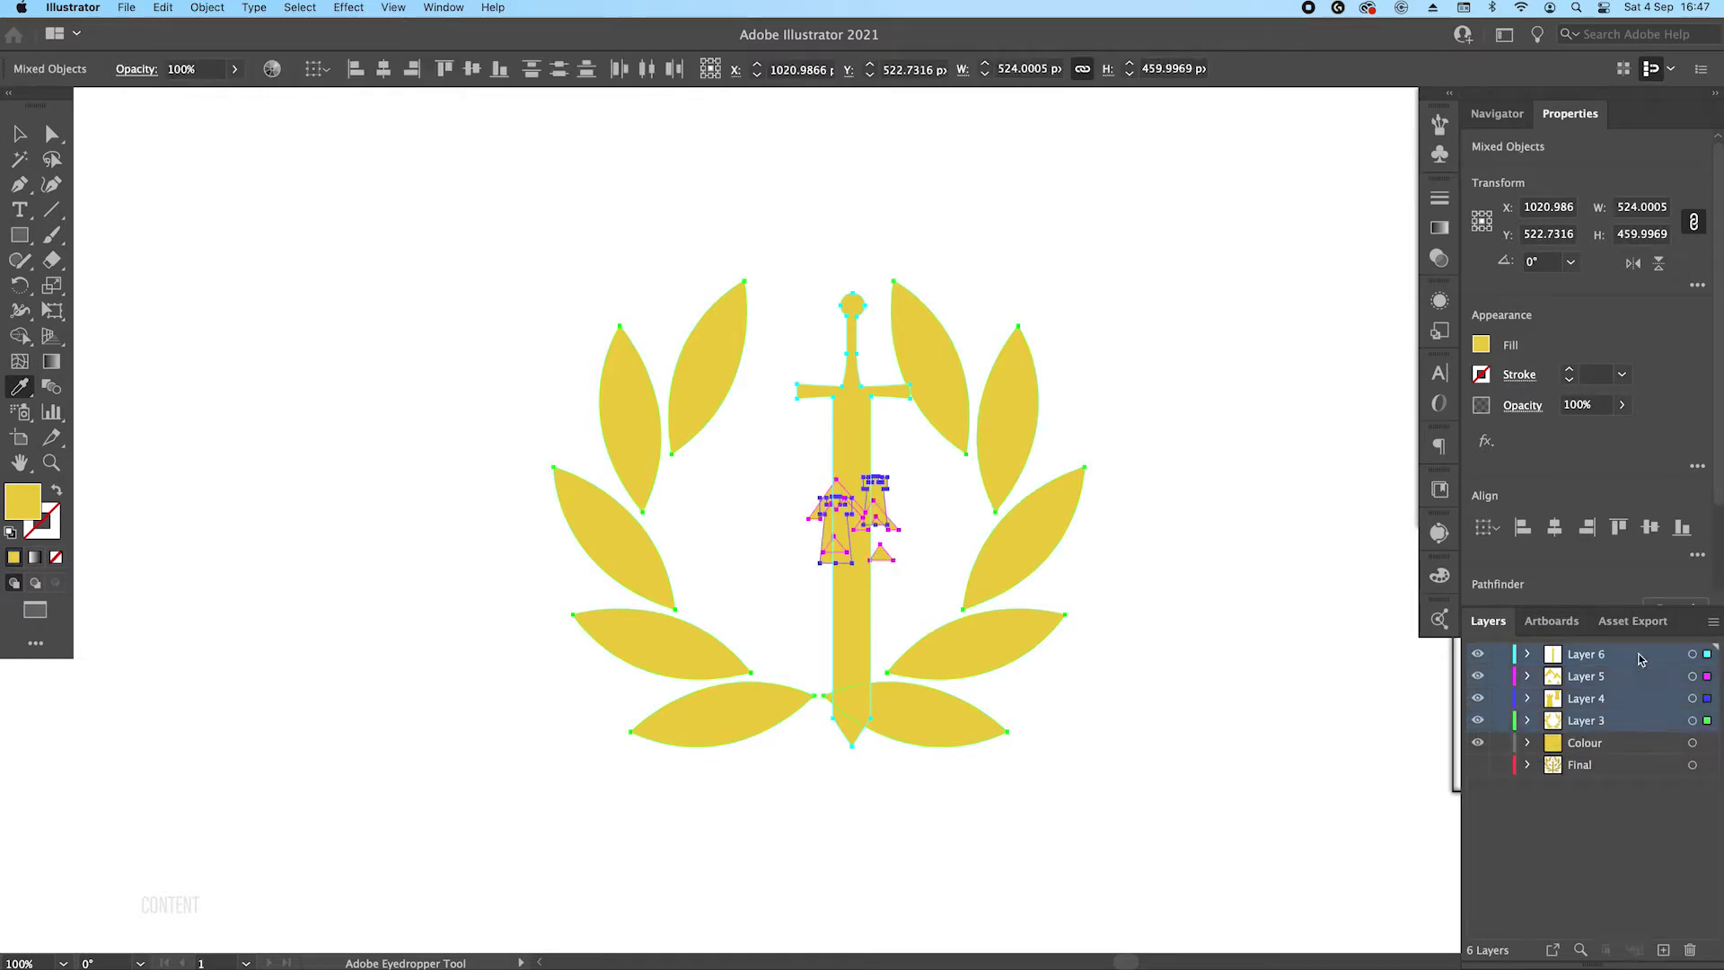
pyautogui.click(384, 69)
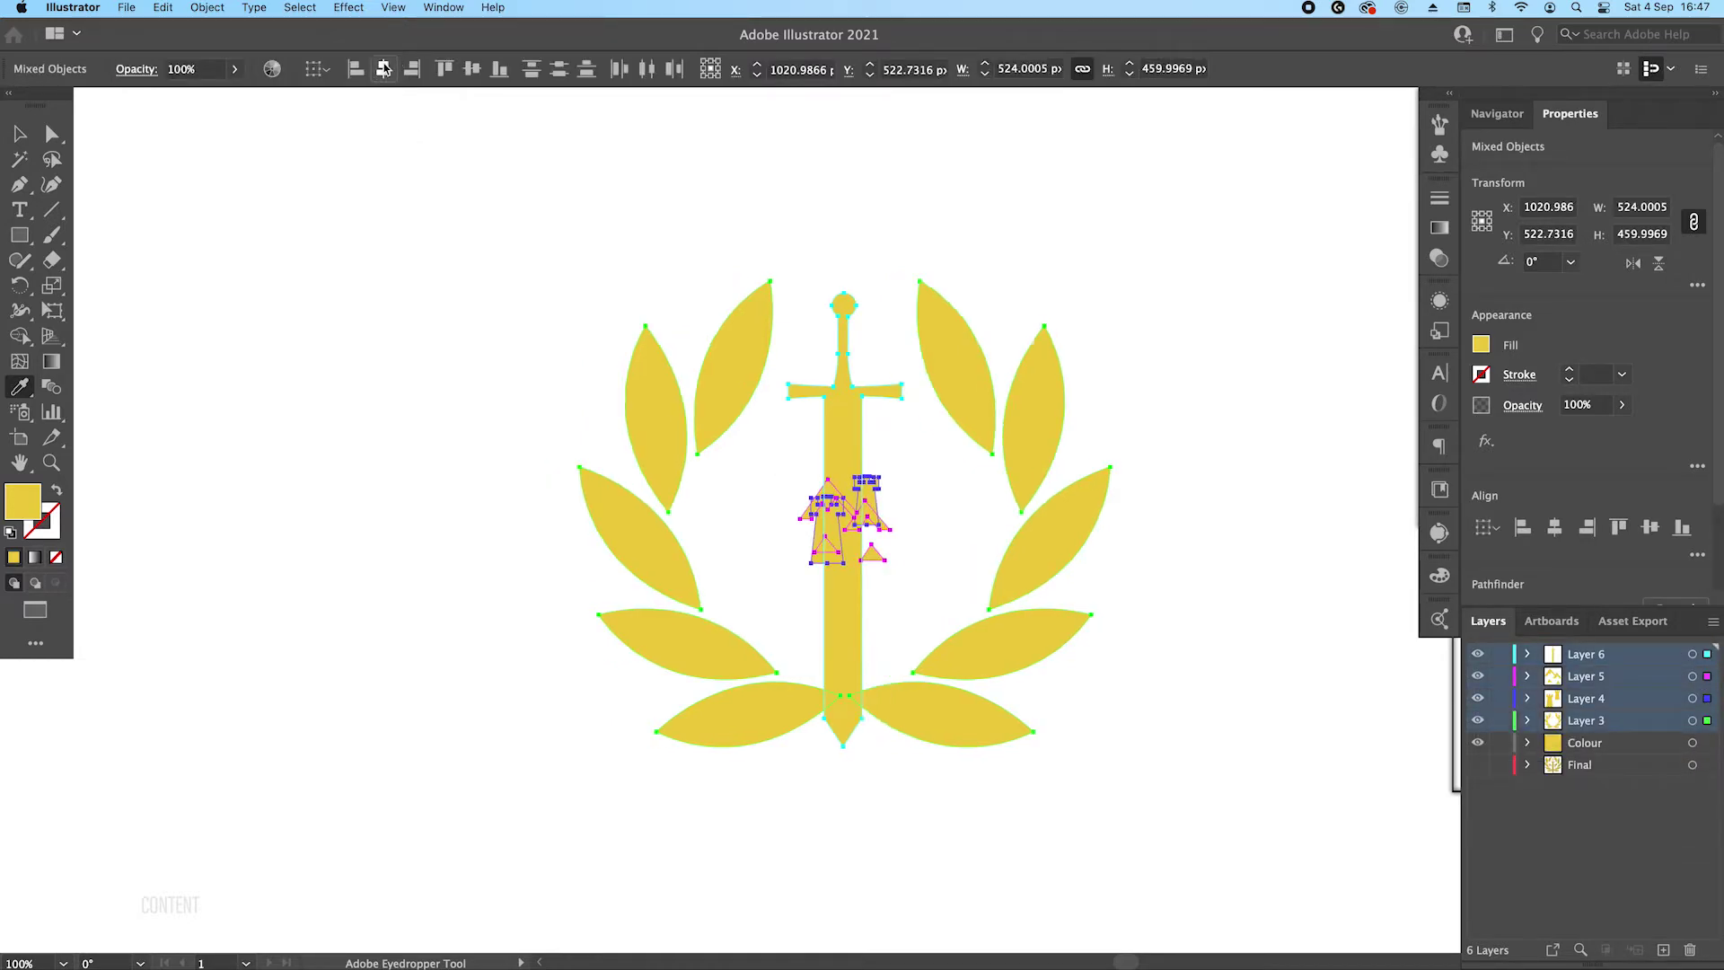
# Move the sword straight down about 57 px so its tip extends below the leaves.
pyautogui.press('v')
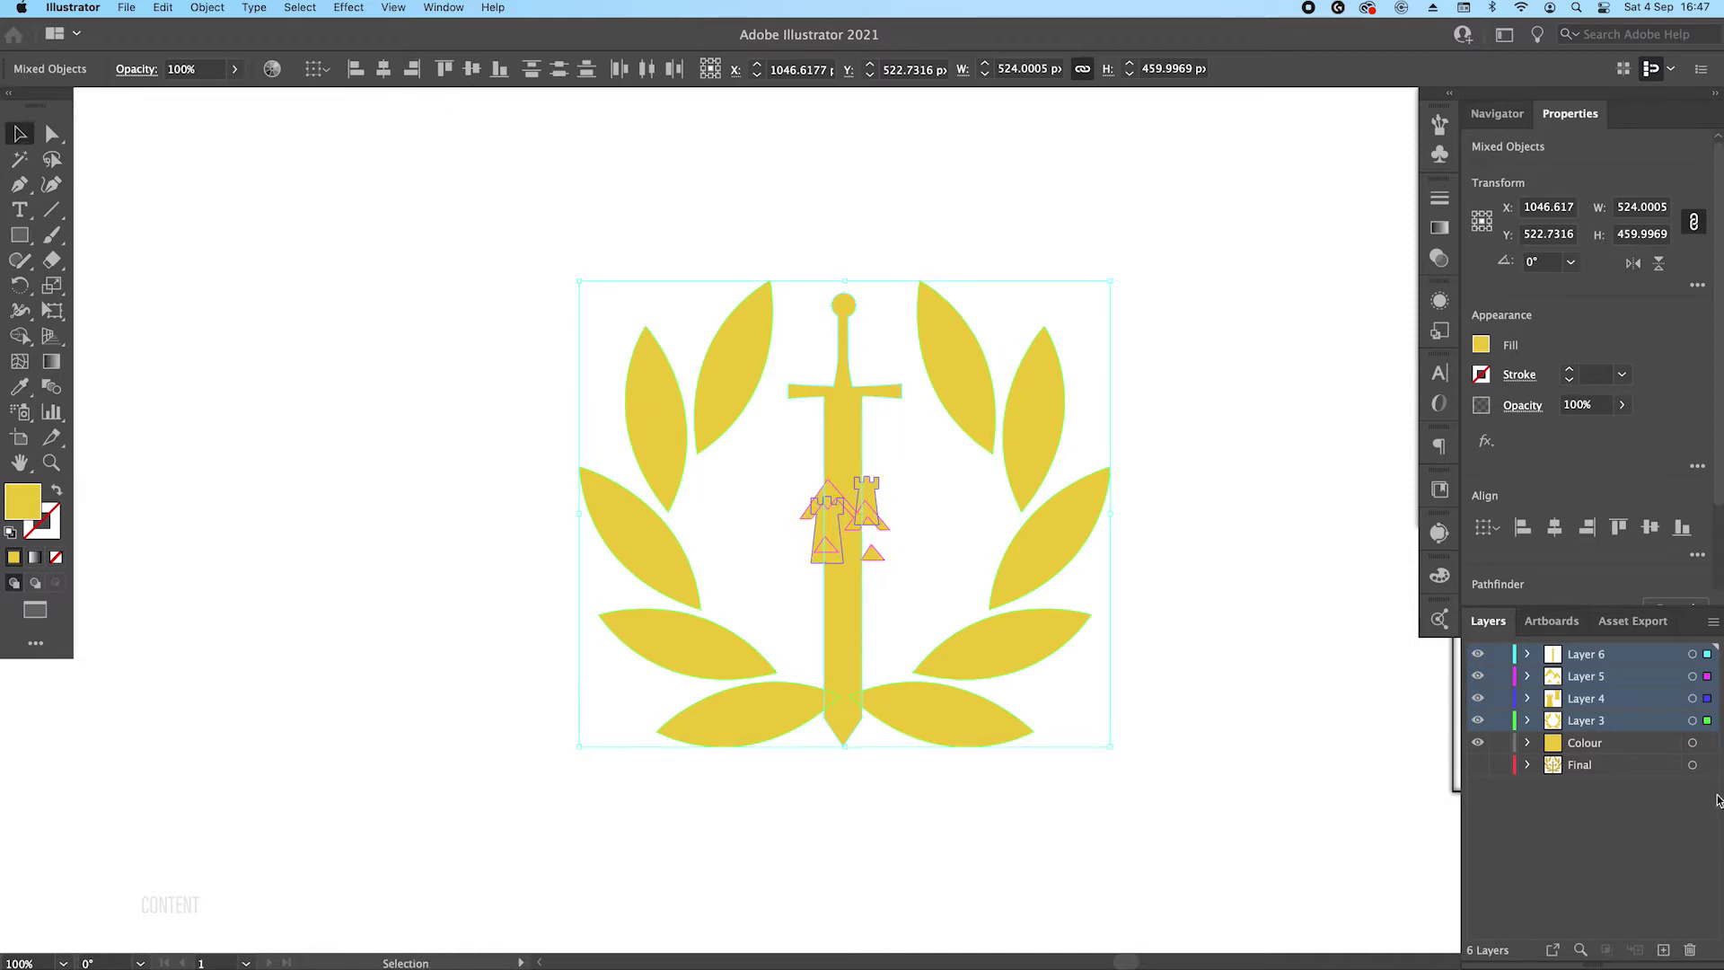
pyautogui.click(1707, 654)
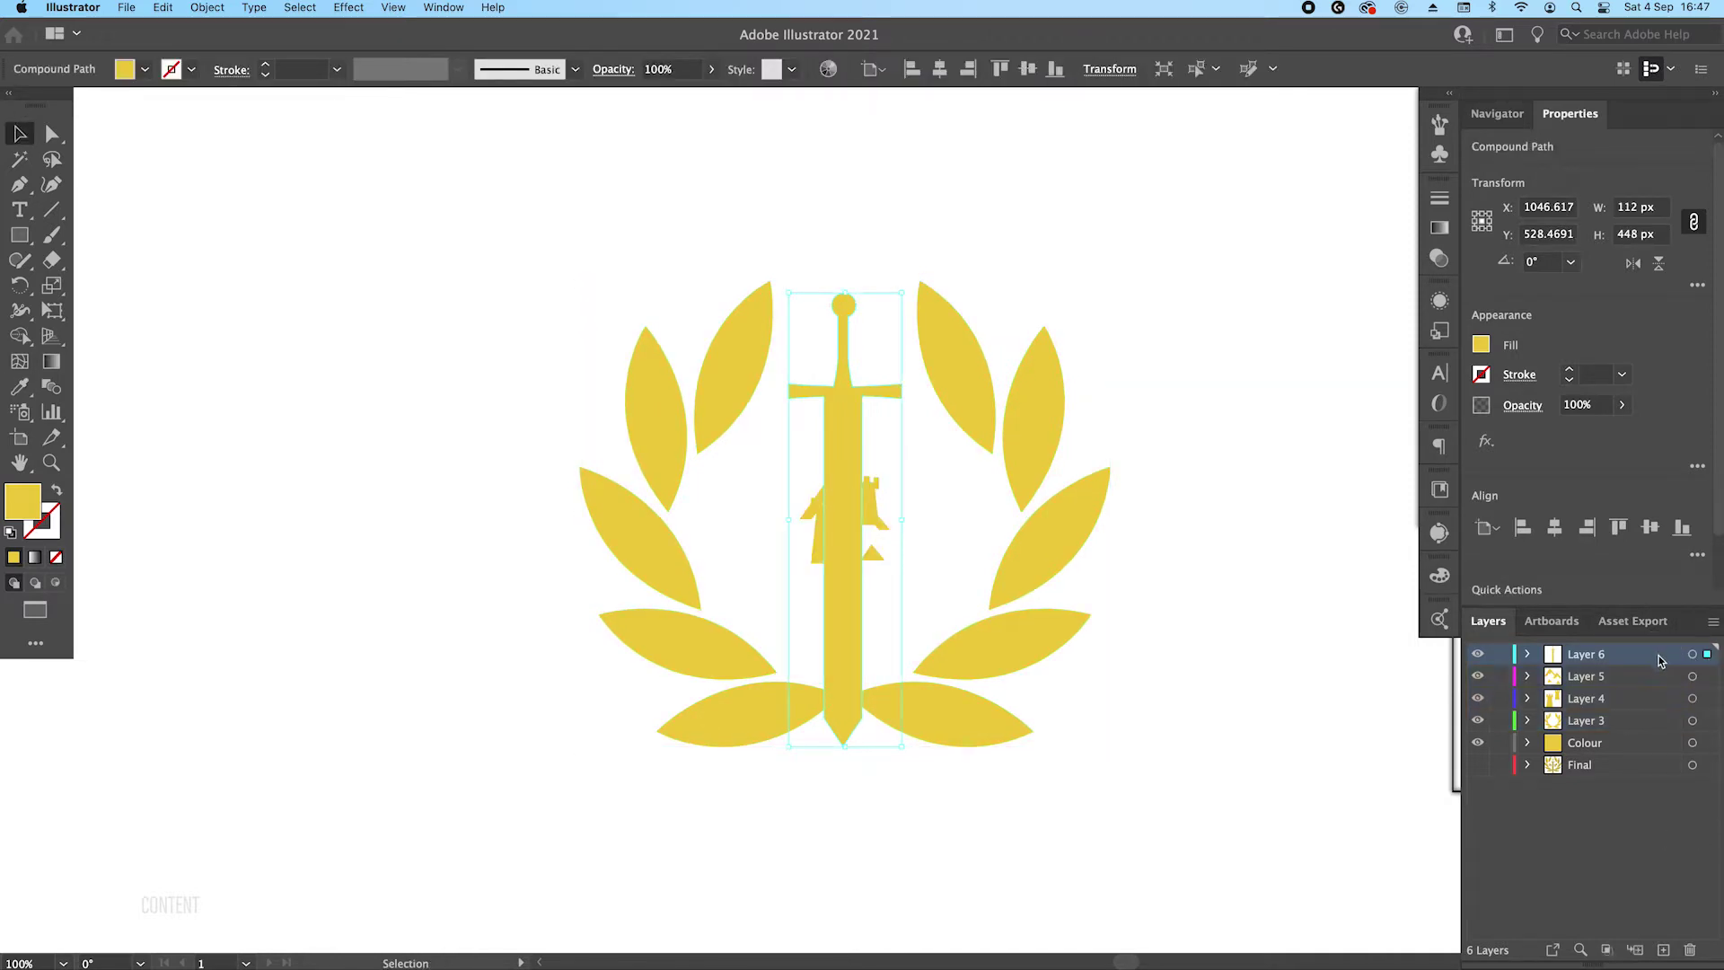
pyautogui.moveTo(834, 352); pyautogui.dragTo(842, 428)
pyautogui.click(1604, 676)
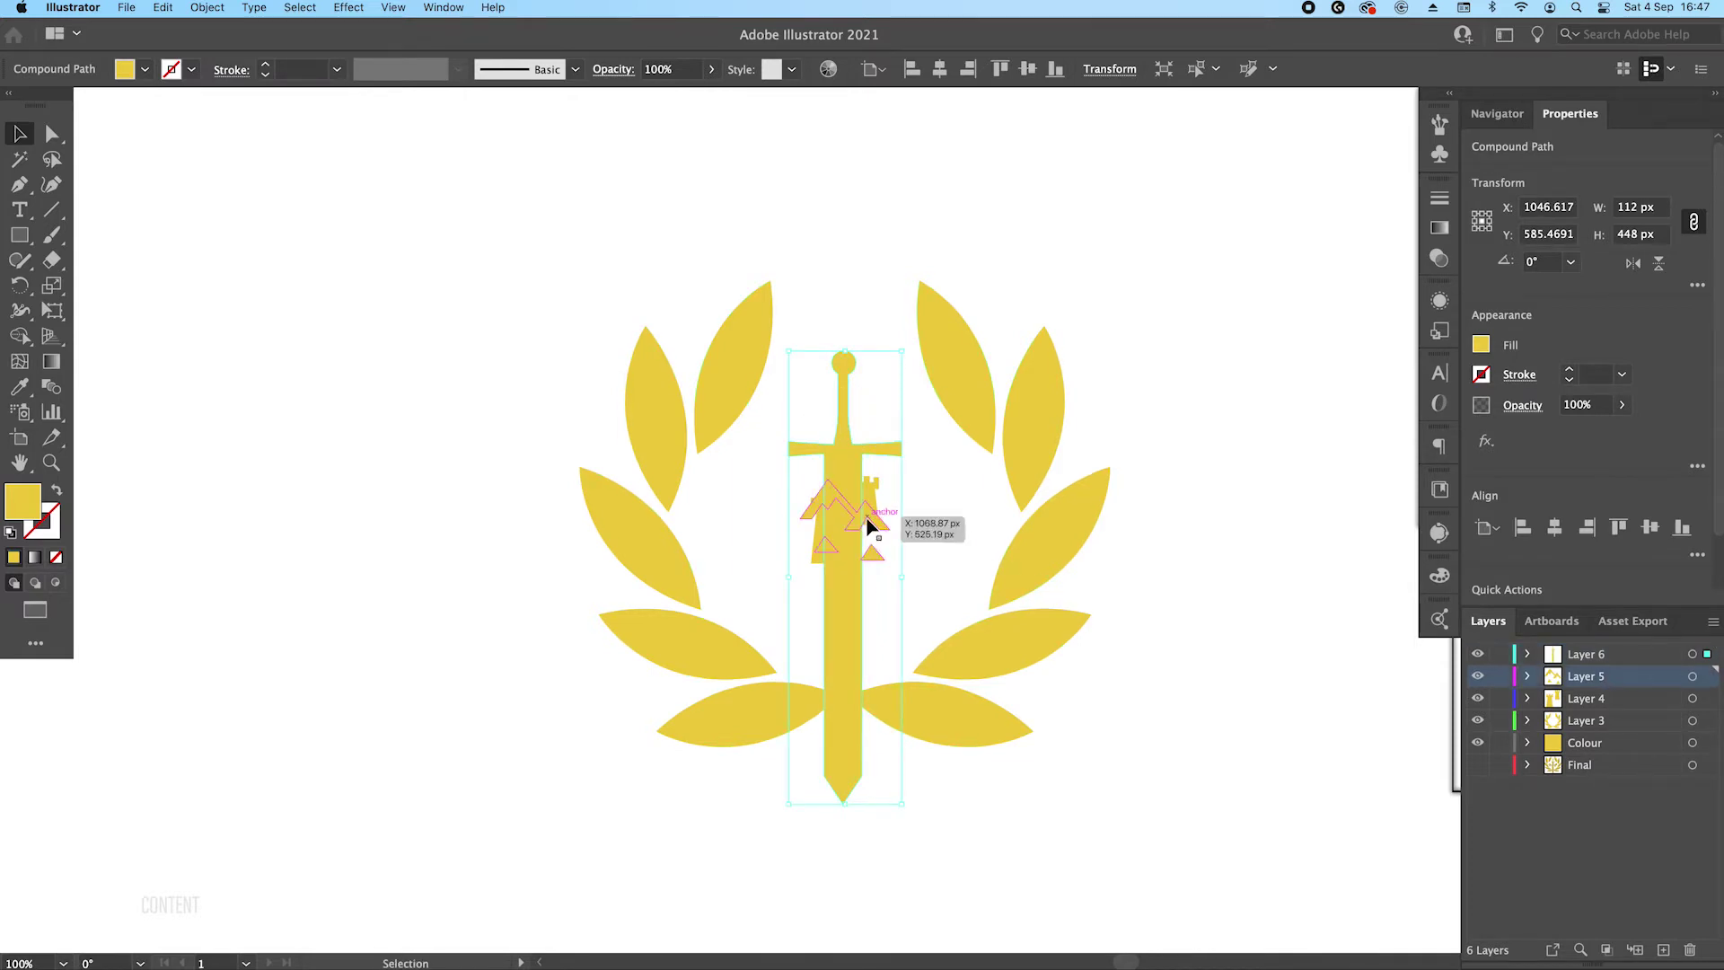
pyautogui.hotkey('shift', 'Right')
pyautogui.hotkey('shift', 'Right')
pyautogui.hotkey('shift', 'Left')
pyautogui.hotkey('shift', 'Left')
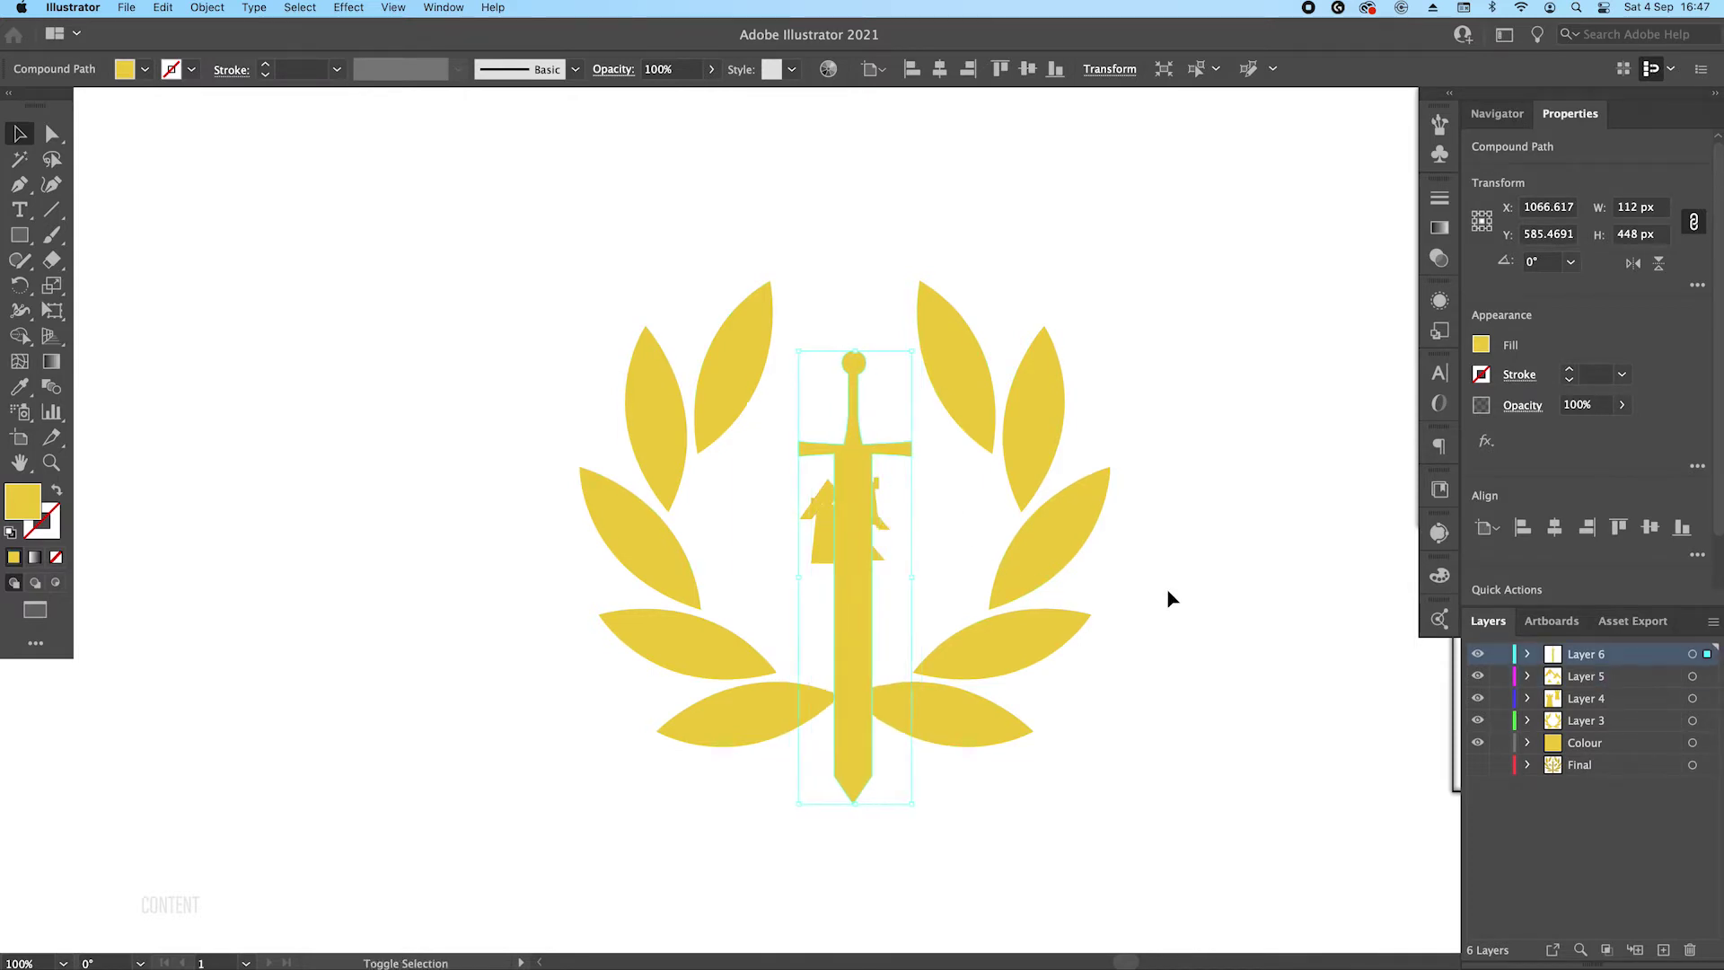
# Move the mountains on Layer 5 left 90 px and down 20 px, beside the sword blade.
pyautogui.click(1692, 677)
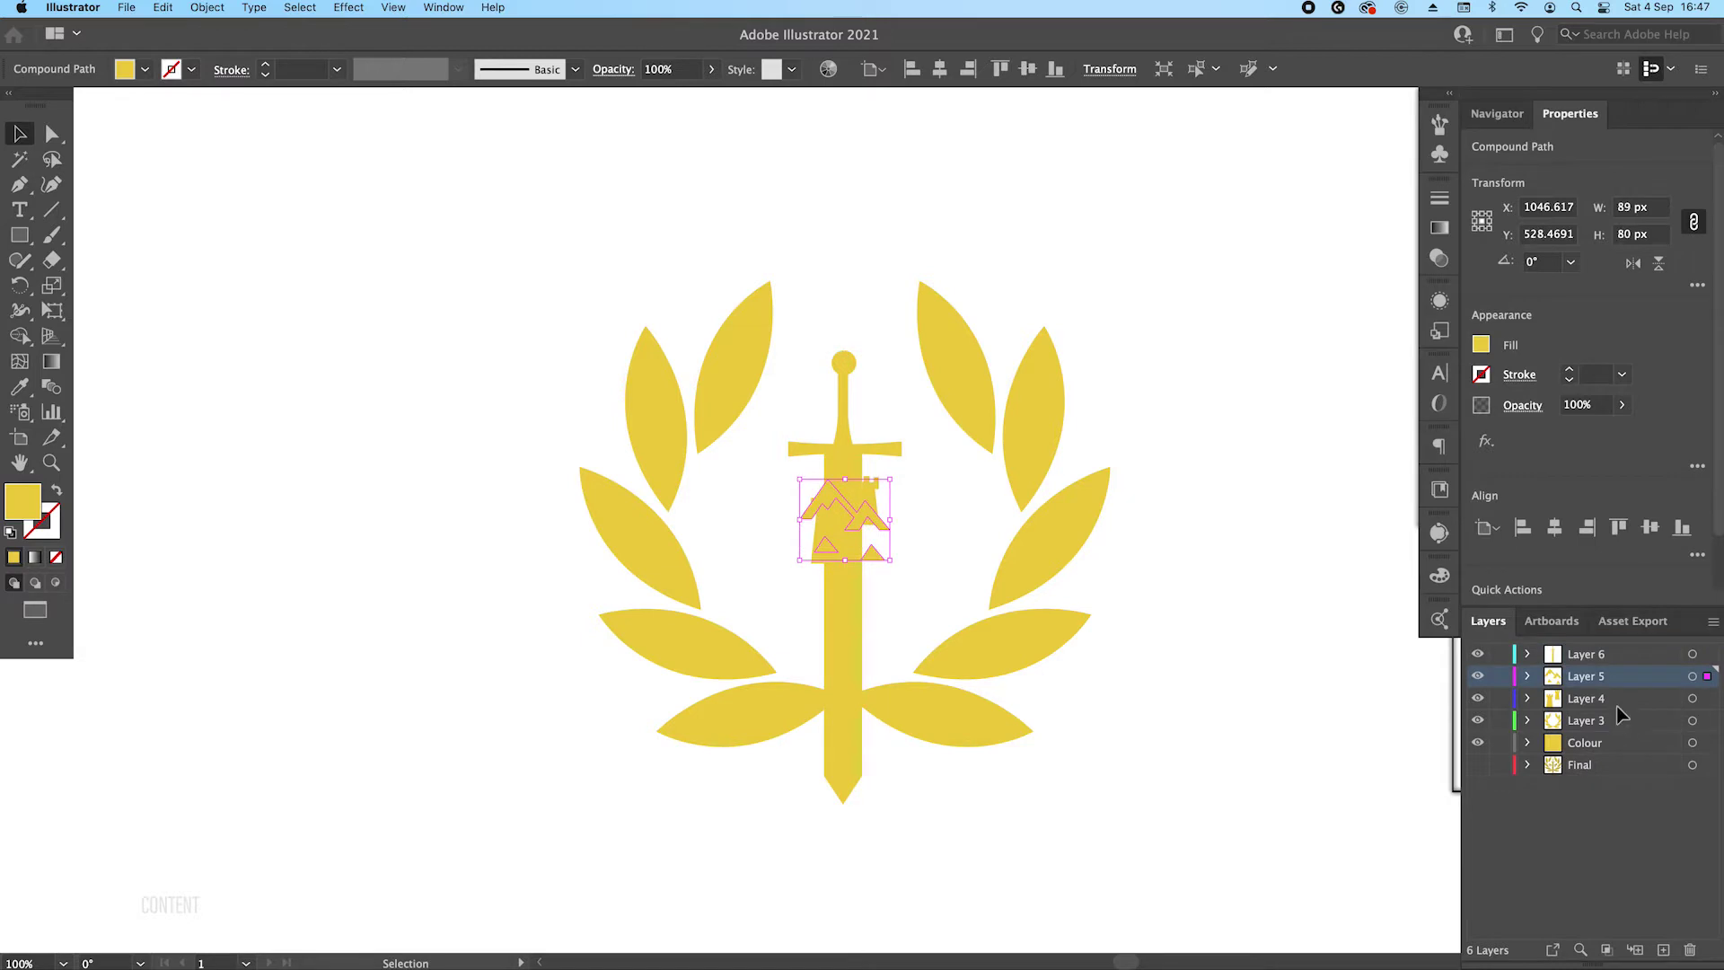
pyautogui.hotkey('shift', 'Left')
pyautogui.hotkey('shift', 'Left')
pyautogui.hotkey('shift', 'Left')
pyautogui.hotkey('shift', 'Left')
pyautogui.hotkey('shift', 'Left')
pyautogui.hotkey('shift', 'Left')
pyautogui.hotkey('shift', 'Left')
pyautogui.hotkey('shift', 'Left')
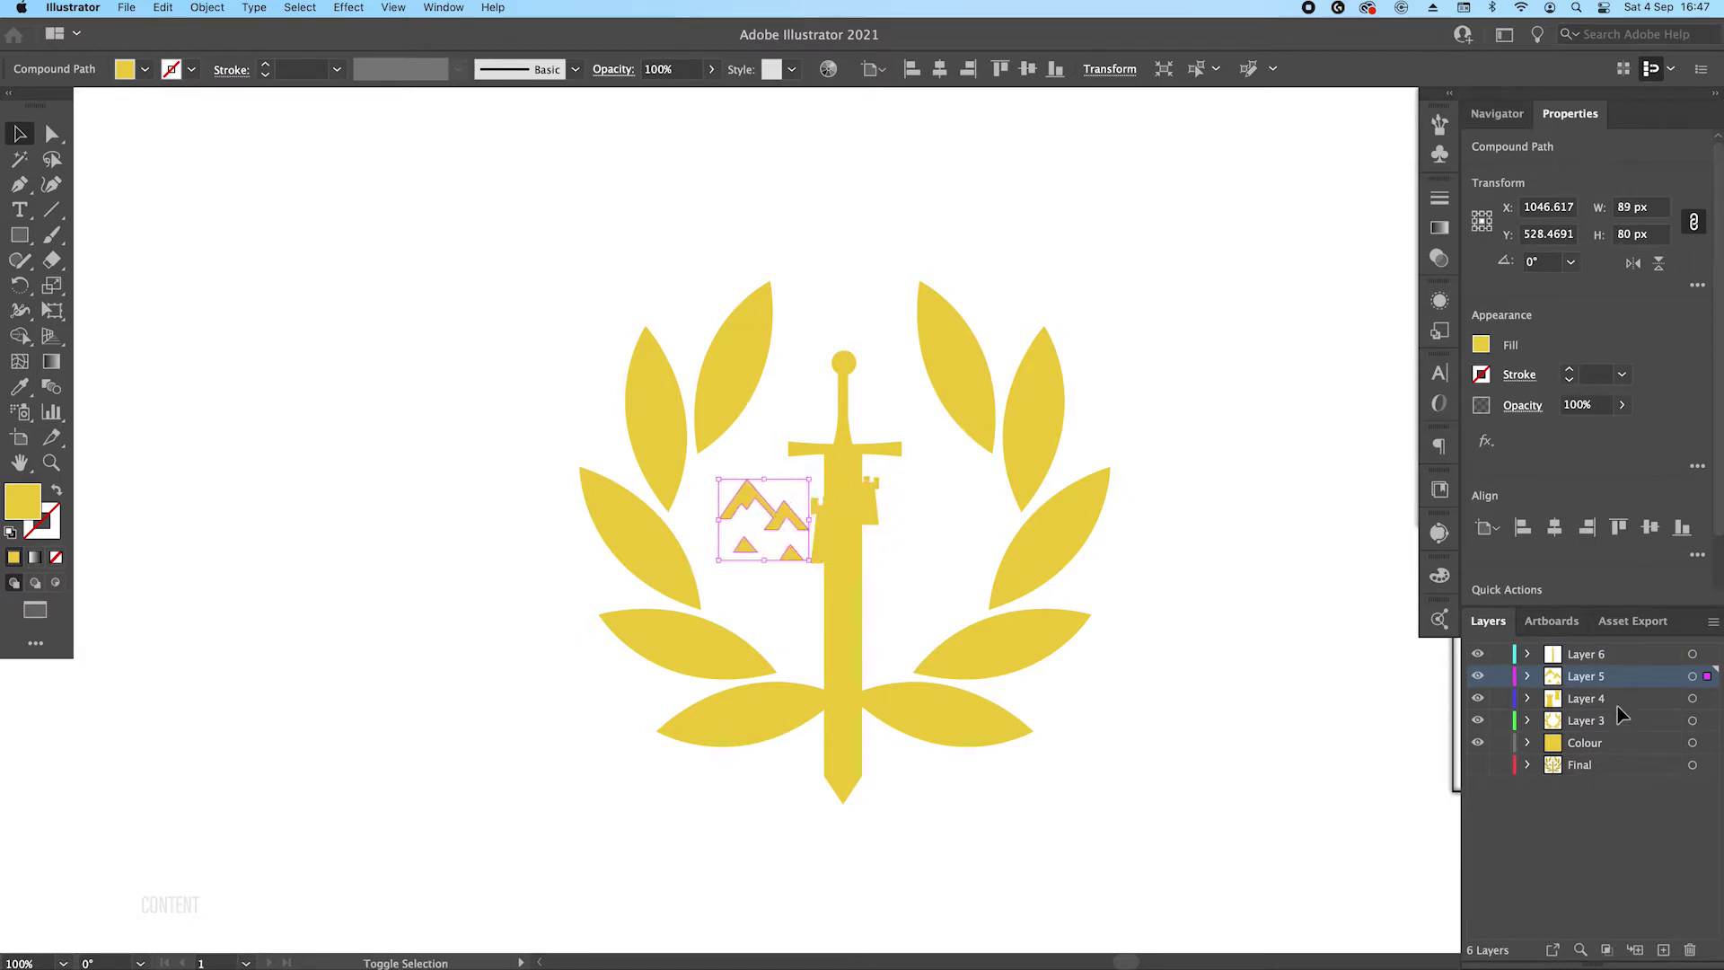
pyautogui.hotkey('shift', 'Down')
pyautogui.hotkey('shift', 'Down')
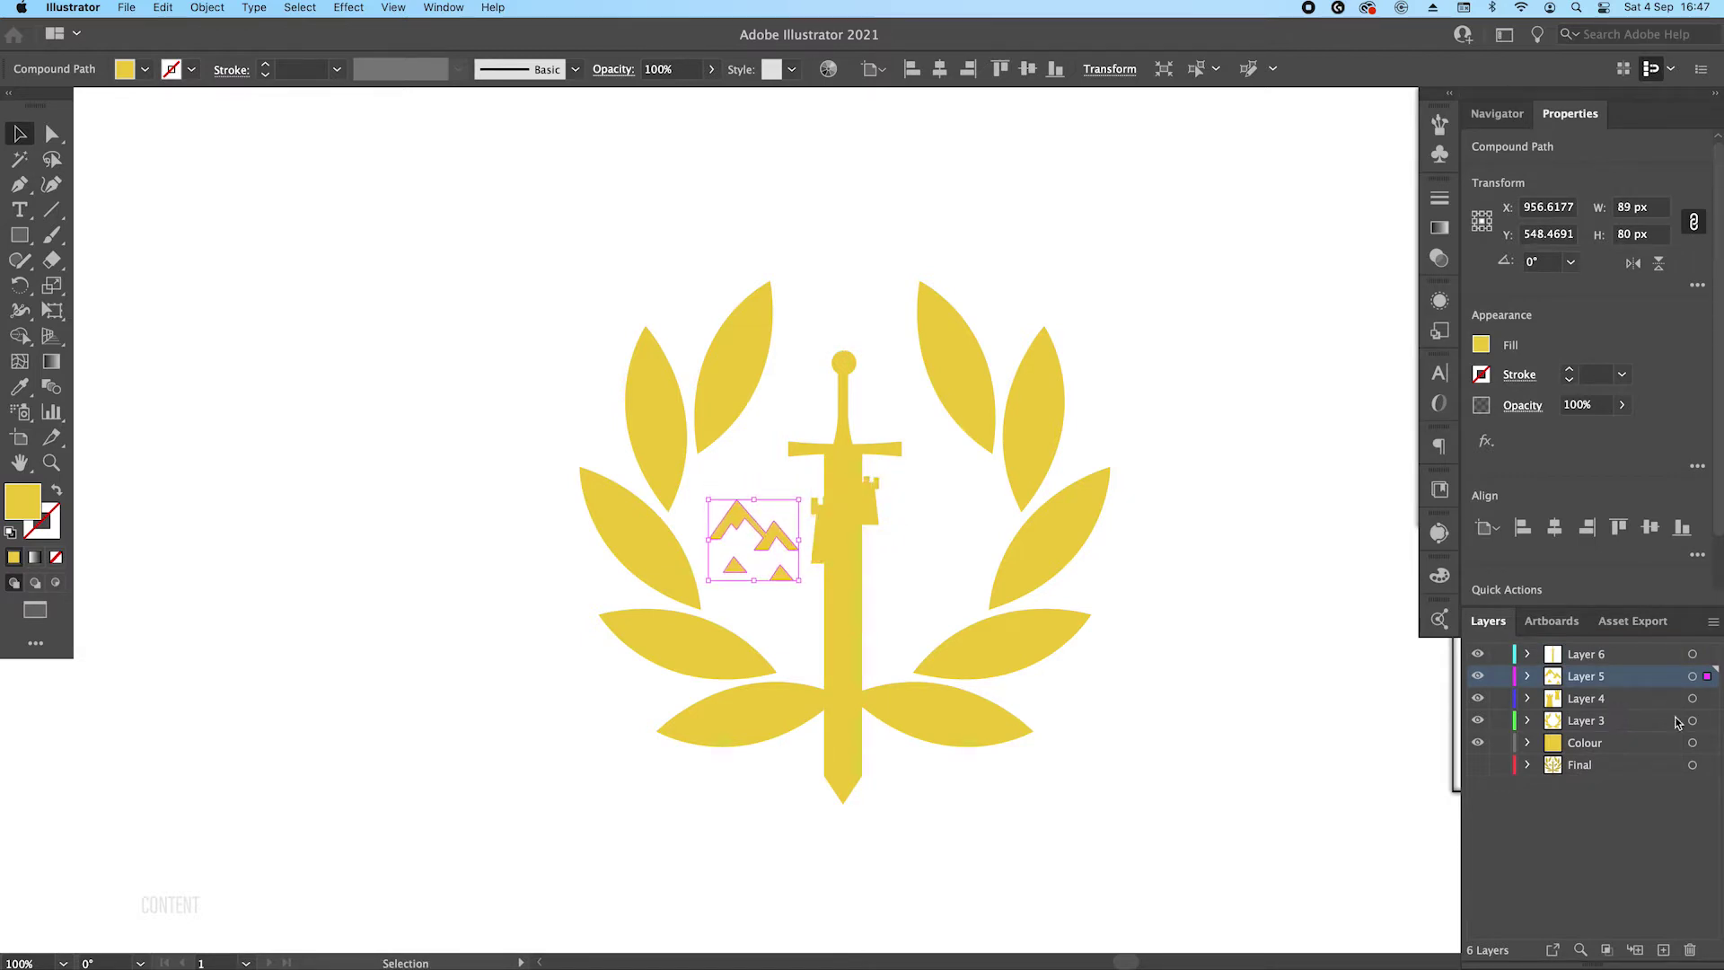
# Move the towers on Layer 4 right 70 px and down 20 px, beside the sword blade, and deselect them.
pyautogui.click(1708, 698)
pyautogui.hotkey('shift', 'Right')
pyautogui.hotkey('shift', 'Right')
pyautogui.hotkey('shift', 'Right')
pyautogui.hotkey('shift', 'Right')
pyautogui.hotkey('shift', 'Right')
pyautogui.hotkey('shift', 'Right')
pyautogui.hotkey('shift', 'Right')
pyautogui.hotkey('shift', 'Right')
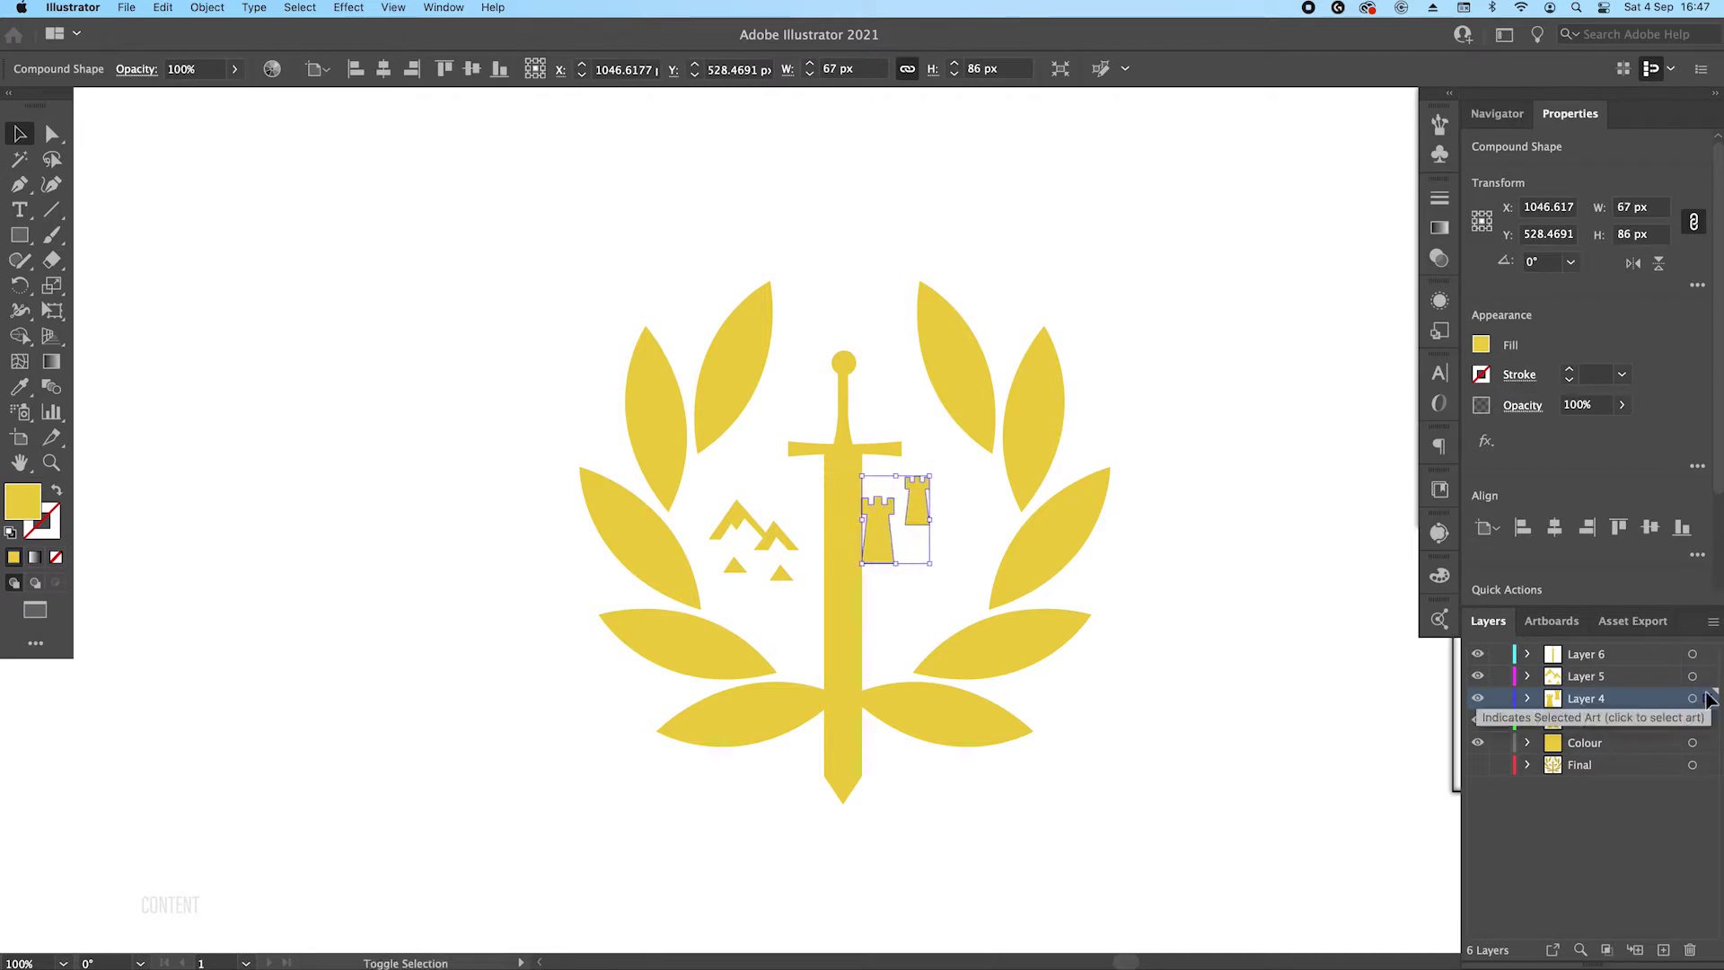
pyautogui.hotkey('shift', 'Down')
pyautogui.hotkey('shift', 'Down')
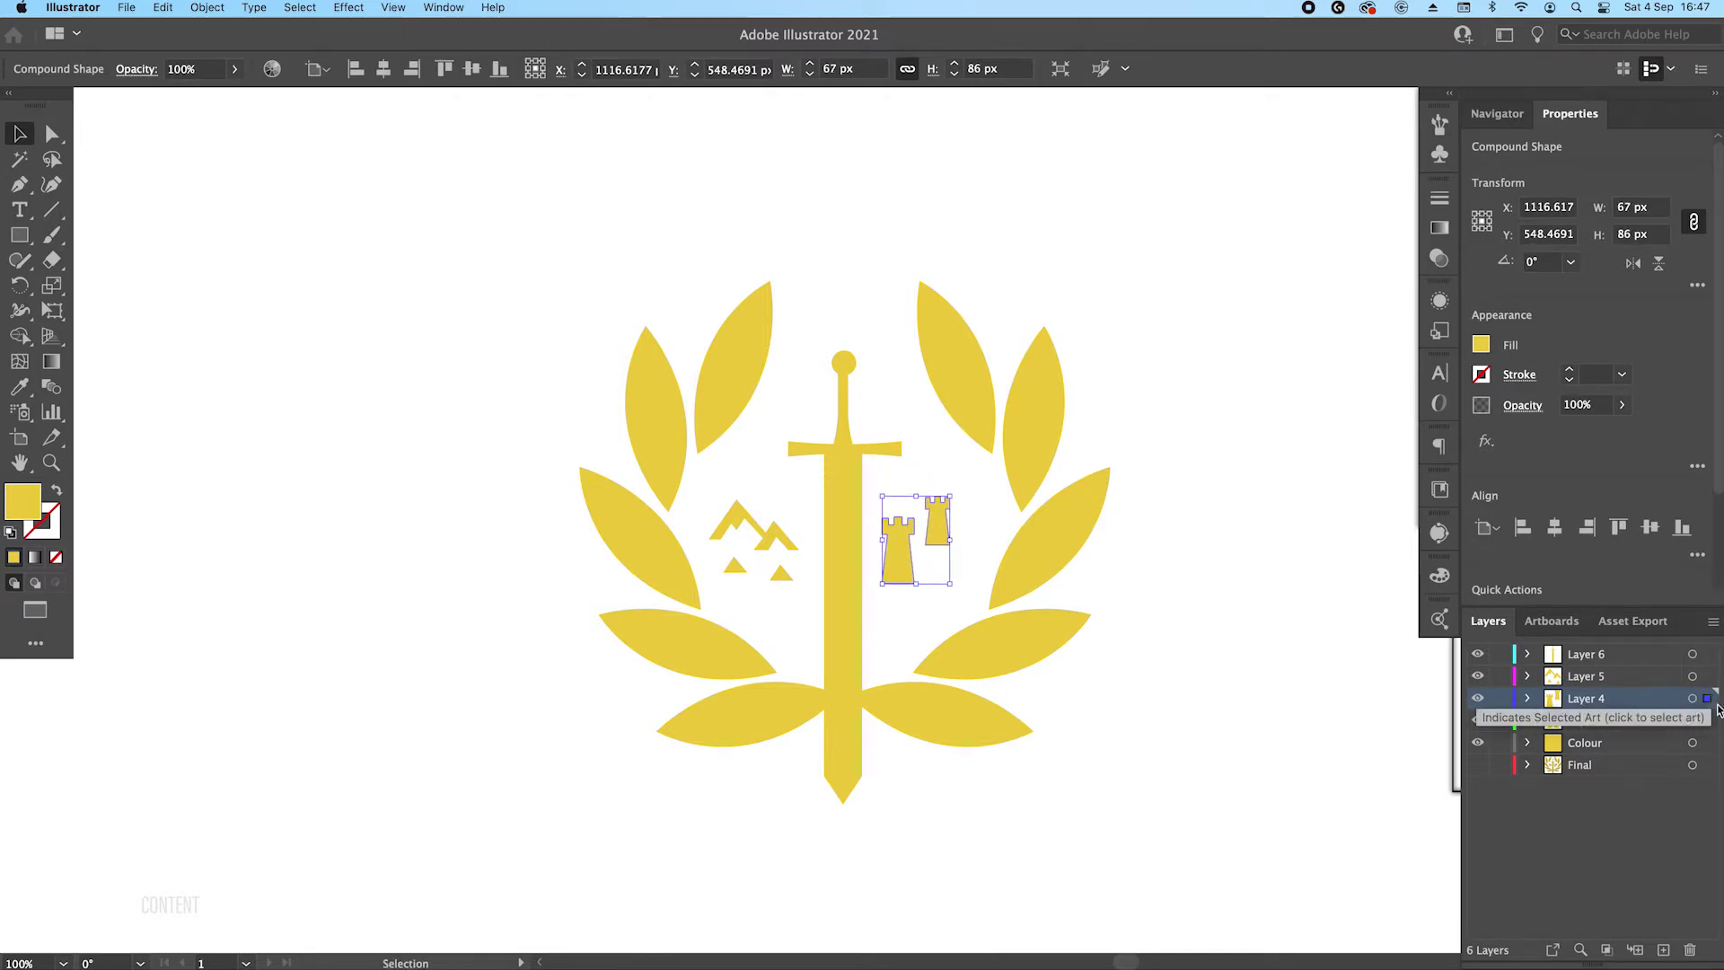
pyautogui.click(1179, 442)
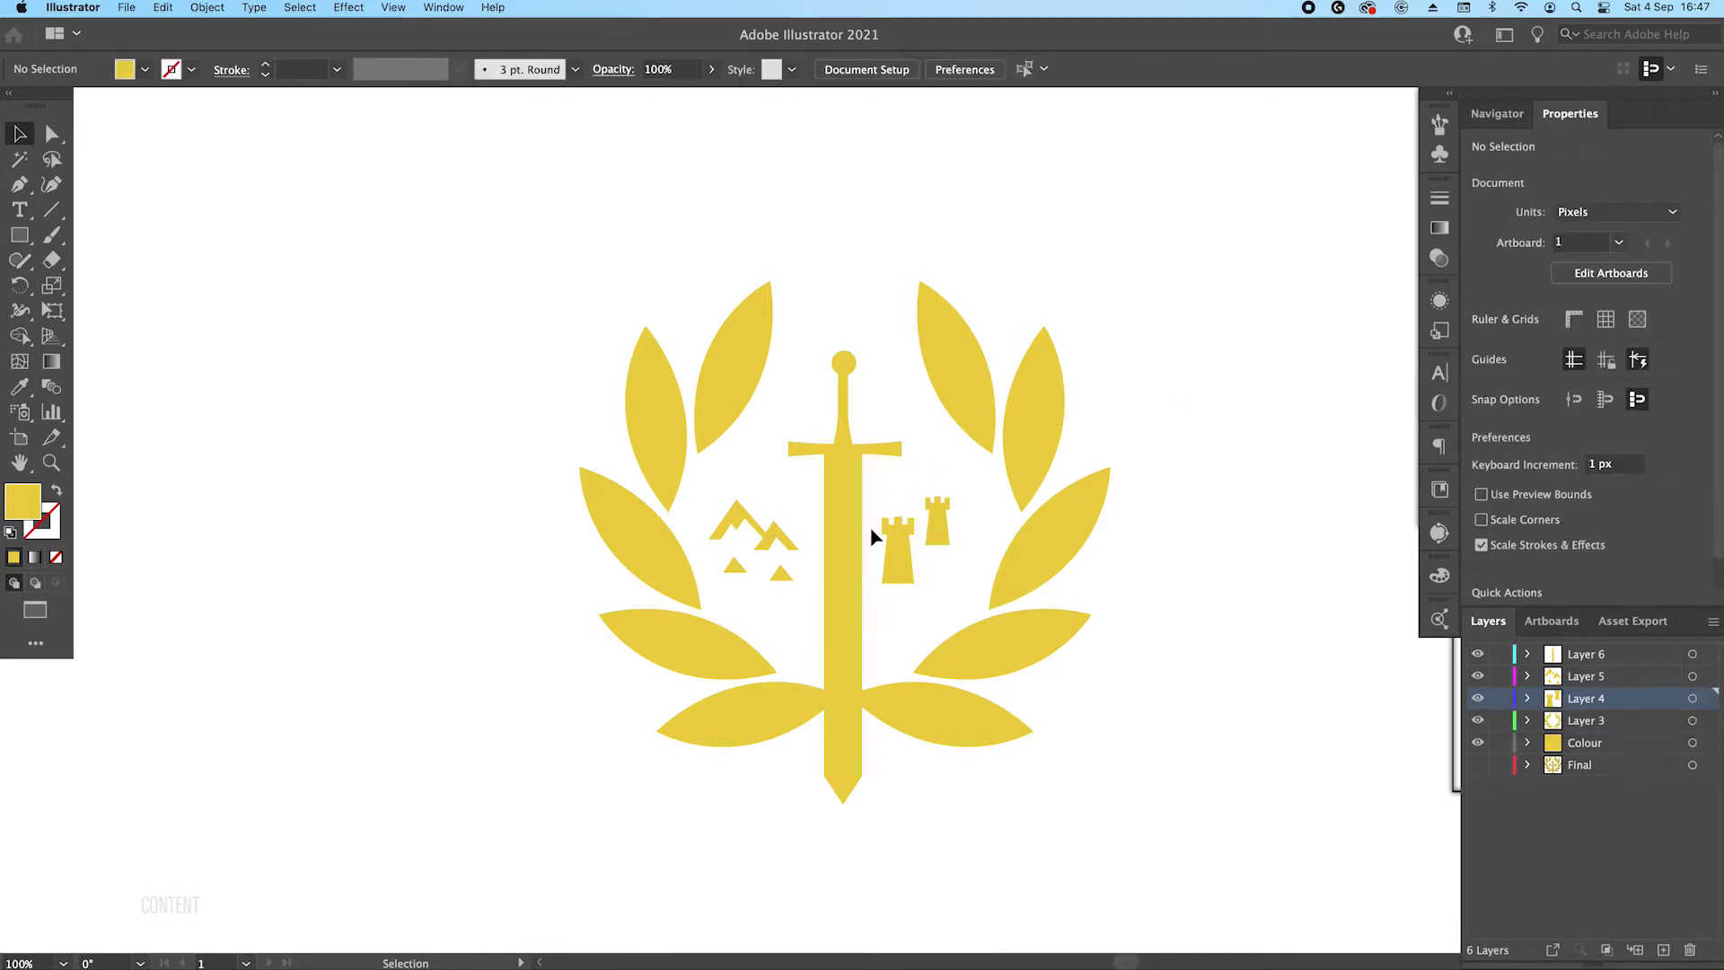
# Start a 3D Extrude & Bevel effect on the leaves with all three rotation angles at 0° and the artwork preview uncovered.
pyautogui.click(975, 378)
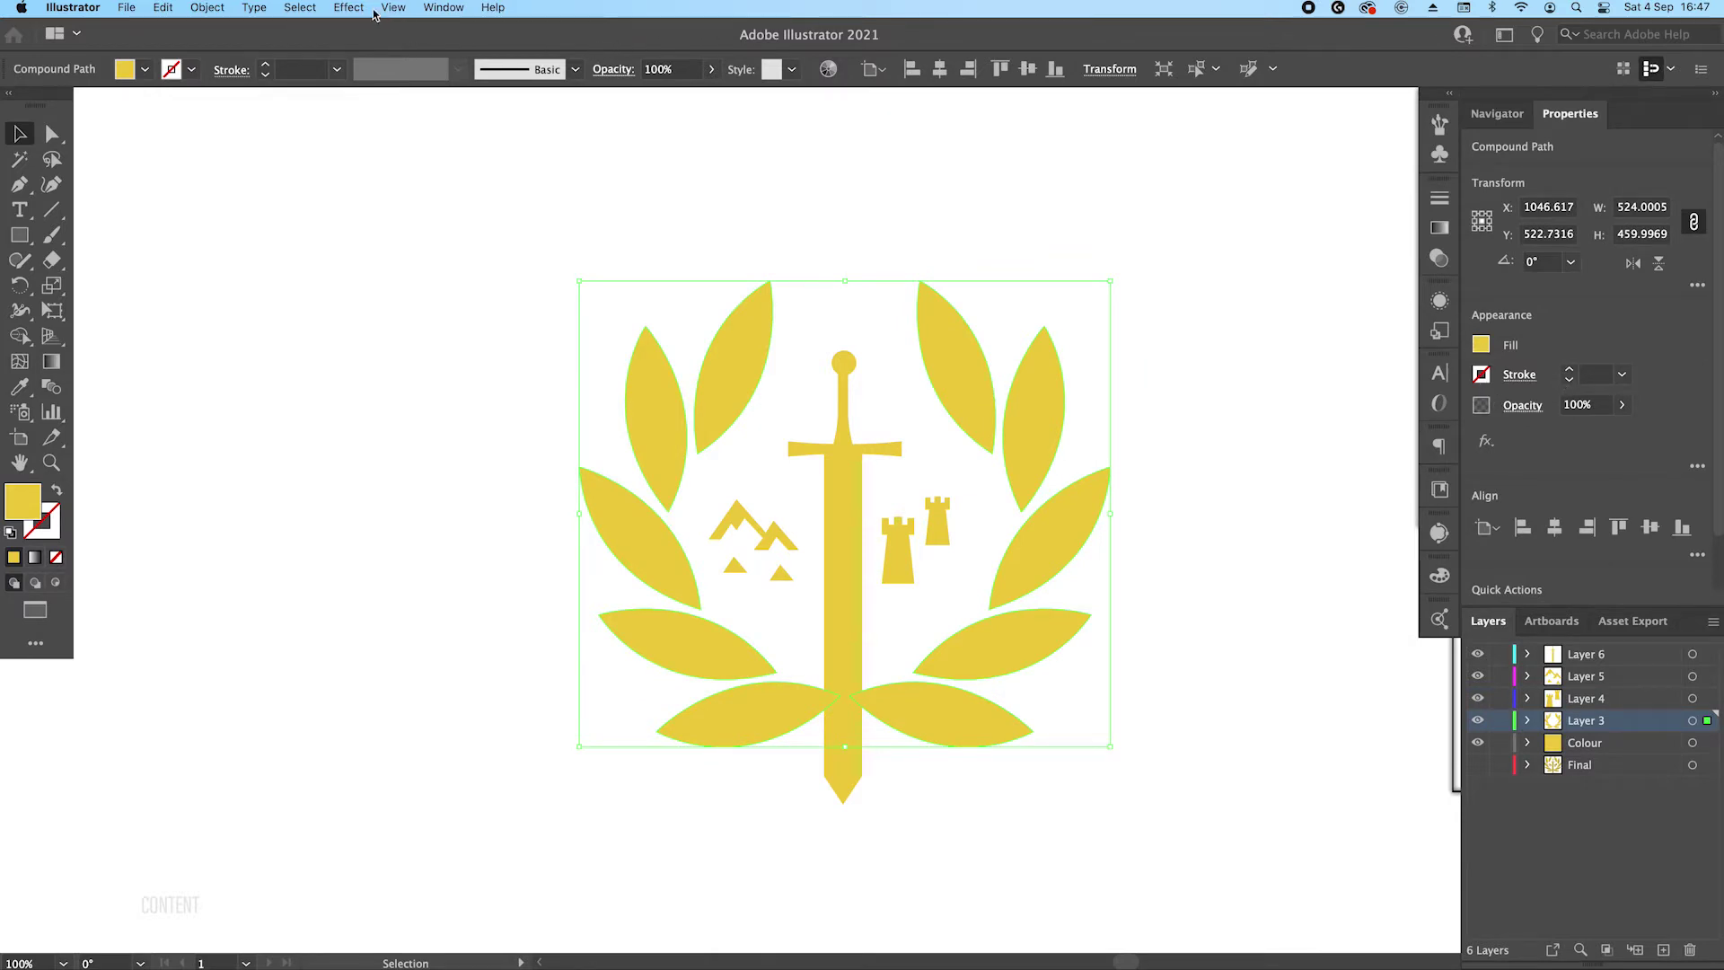
pyautogui.click(349, 7)
pyautogui.moveTo(503, 125)
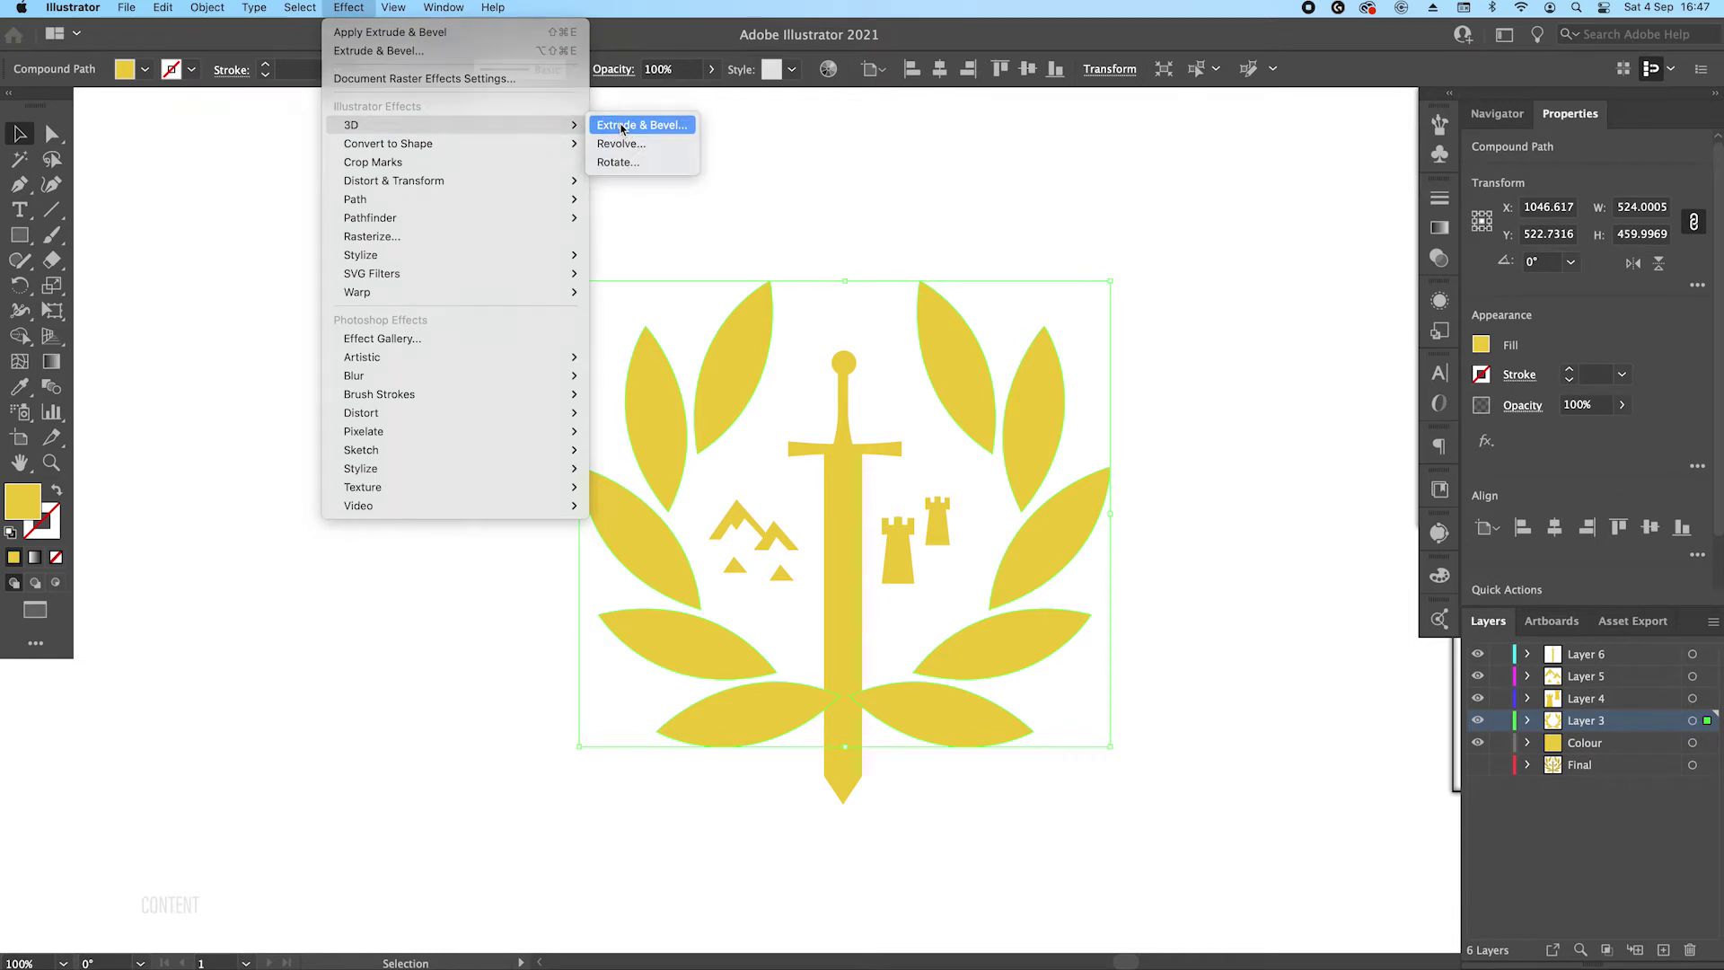
pyautogui.click(621, 127)
pyautogui.moveTo(1571, 114); pyautogui.dragTo(686, 119)
pyautogui.click(908, 195)
pyautogui.write('0')
pyautogui.press('Tab')
pyautogui.write('0')
pyautogui.press('Tab')
pyautogui.write('0')
pyautogui.press('Tab')
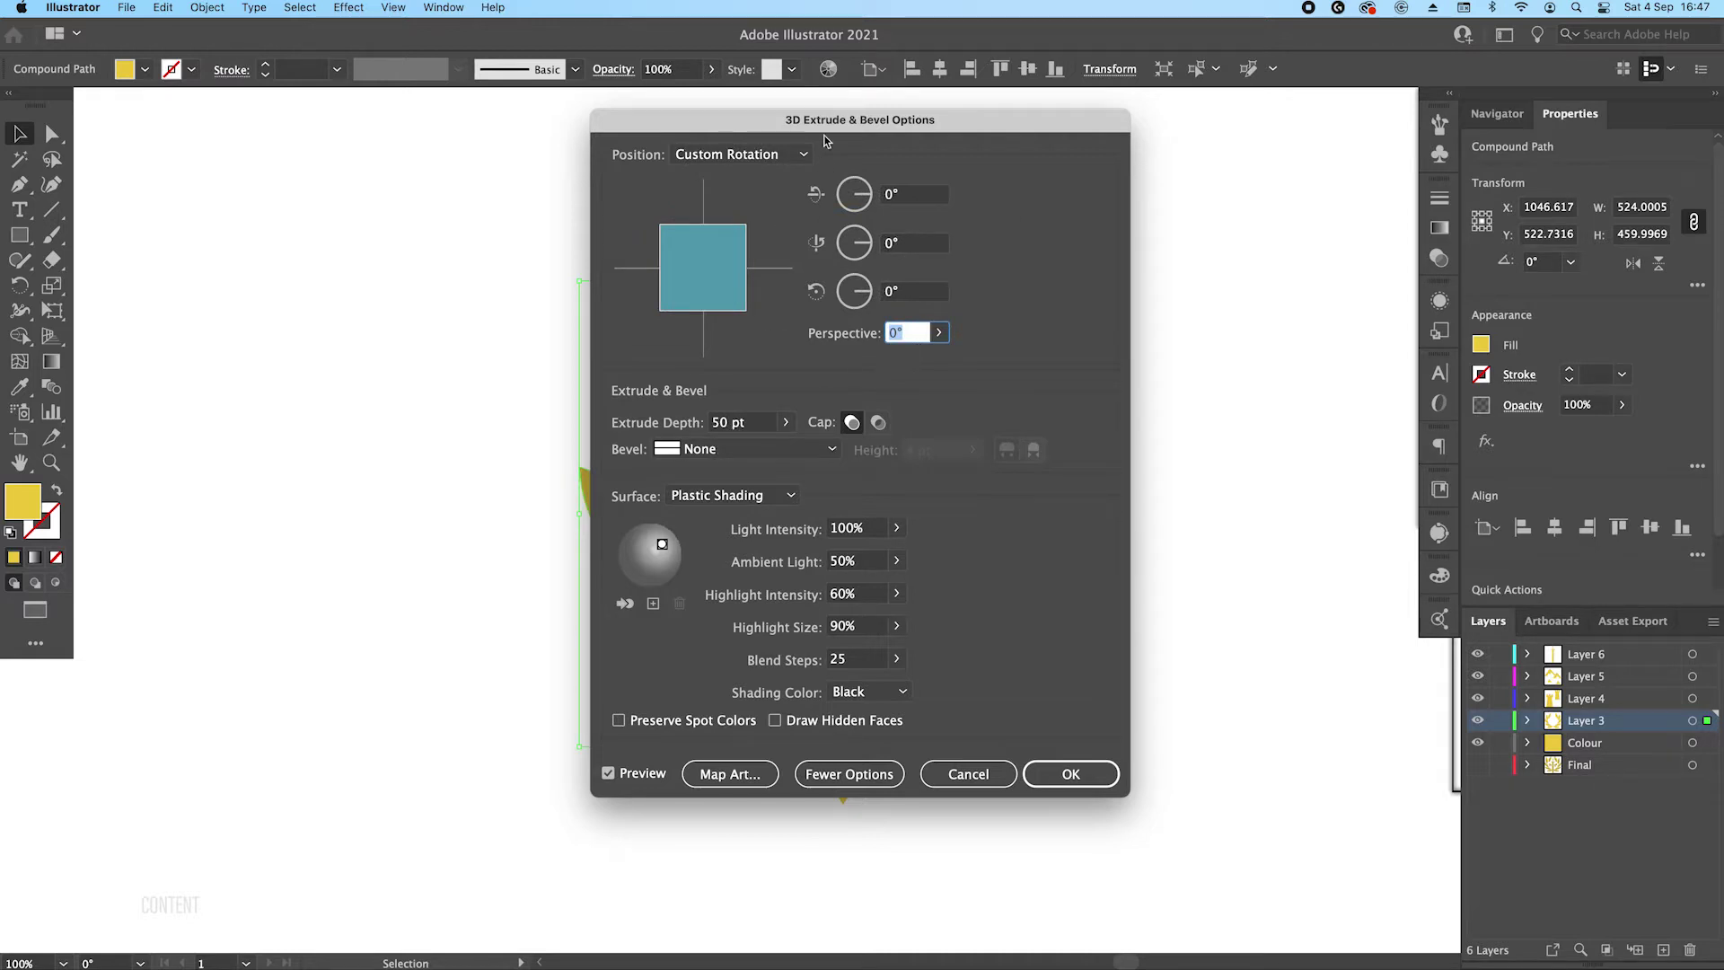
pyautogui.moveTo(900, 119); pyautogui.dragTo(1448, 113)
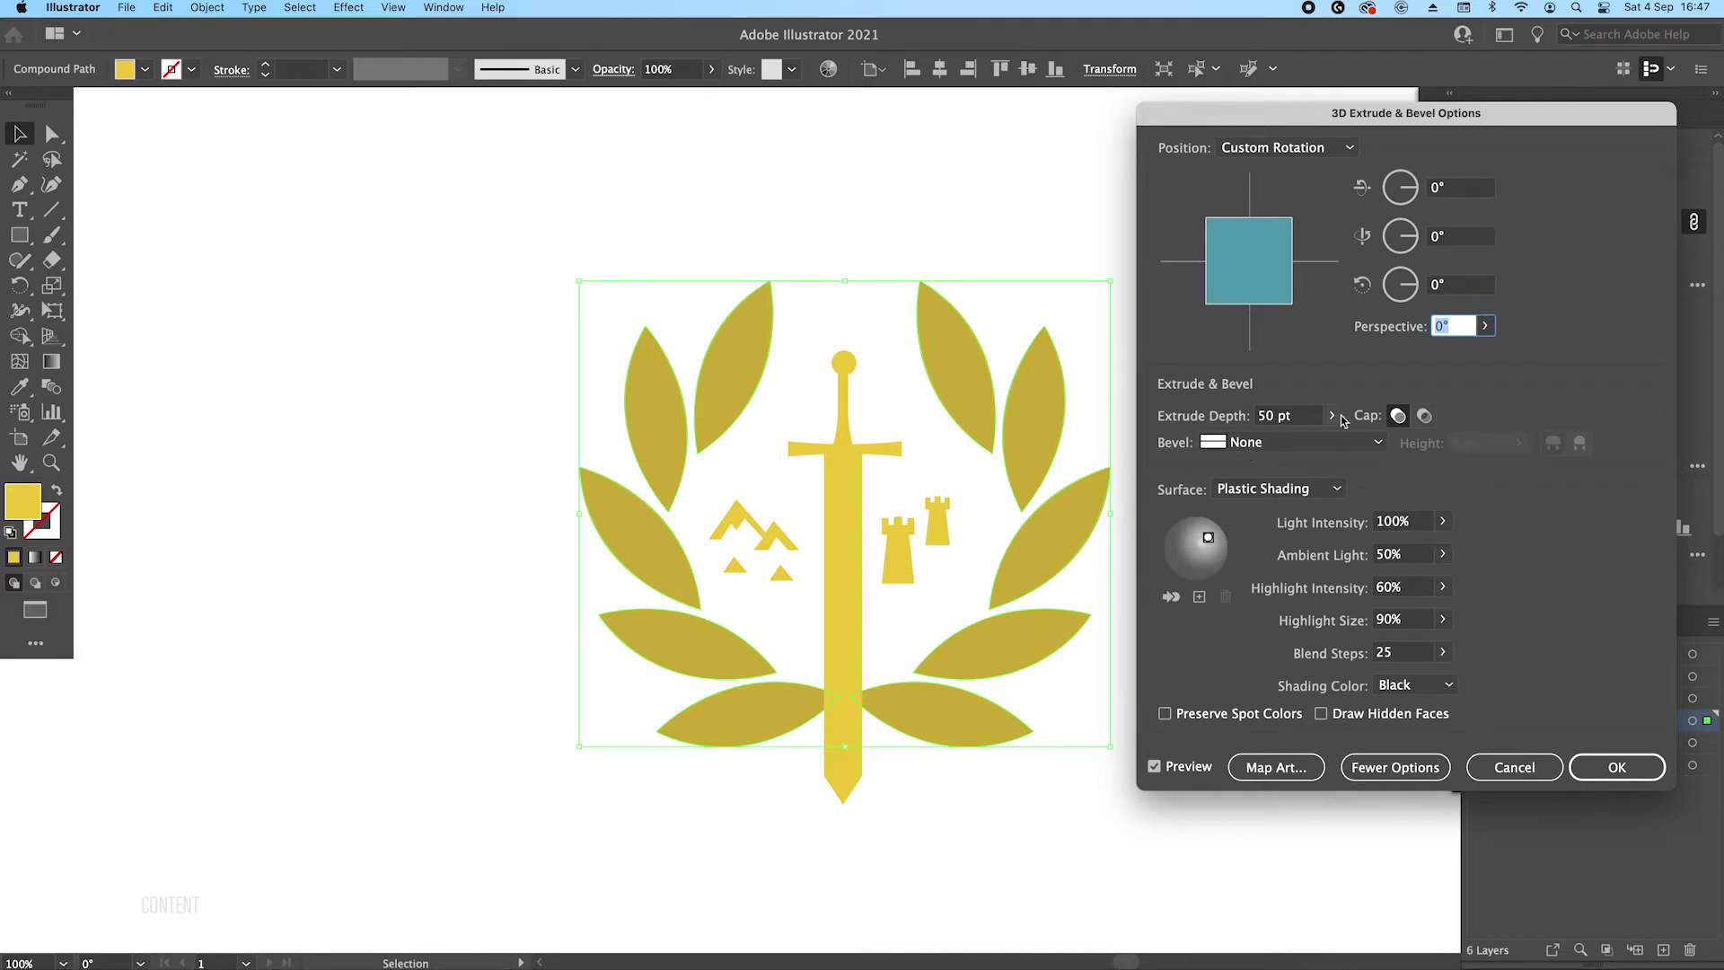
# Give the leaves' extrusion a Complex 1 bevel with a height of 20 pt.
pyautogui.click(1253, 444)
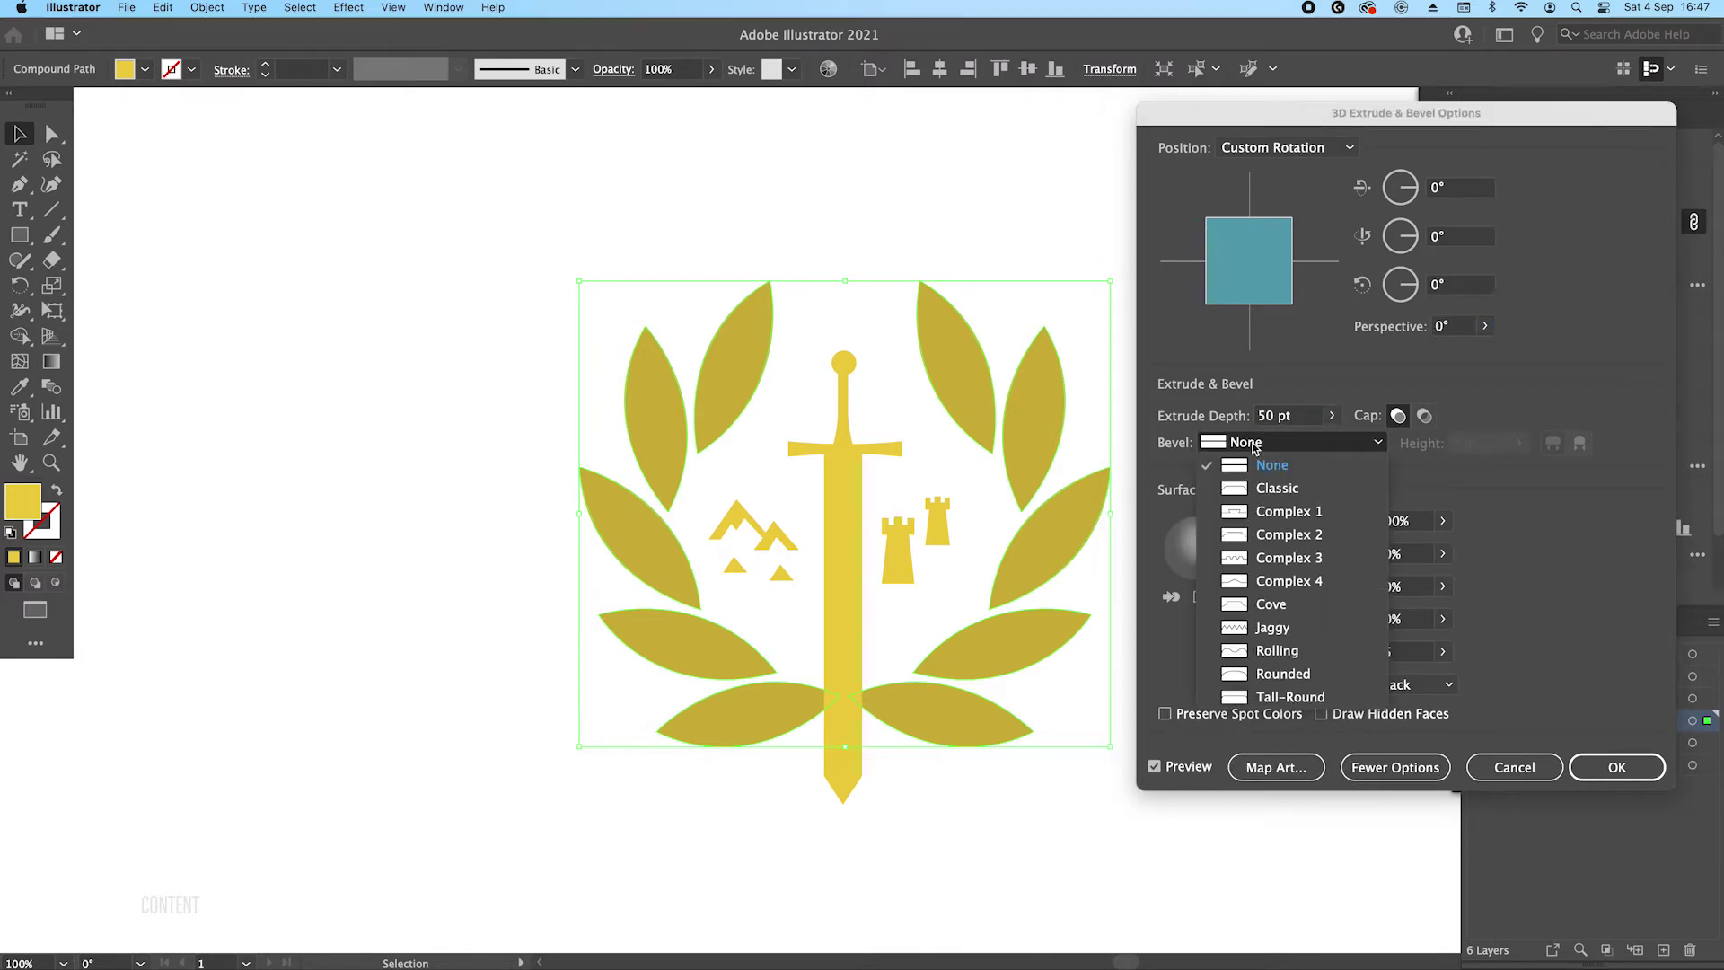
pyautogui.click(1284, 510)
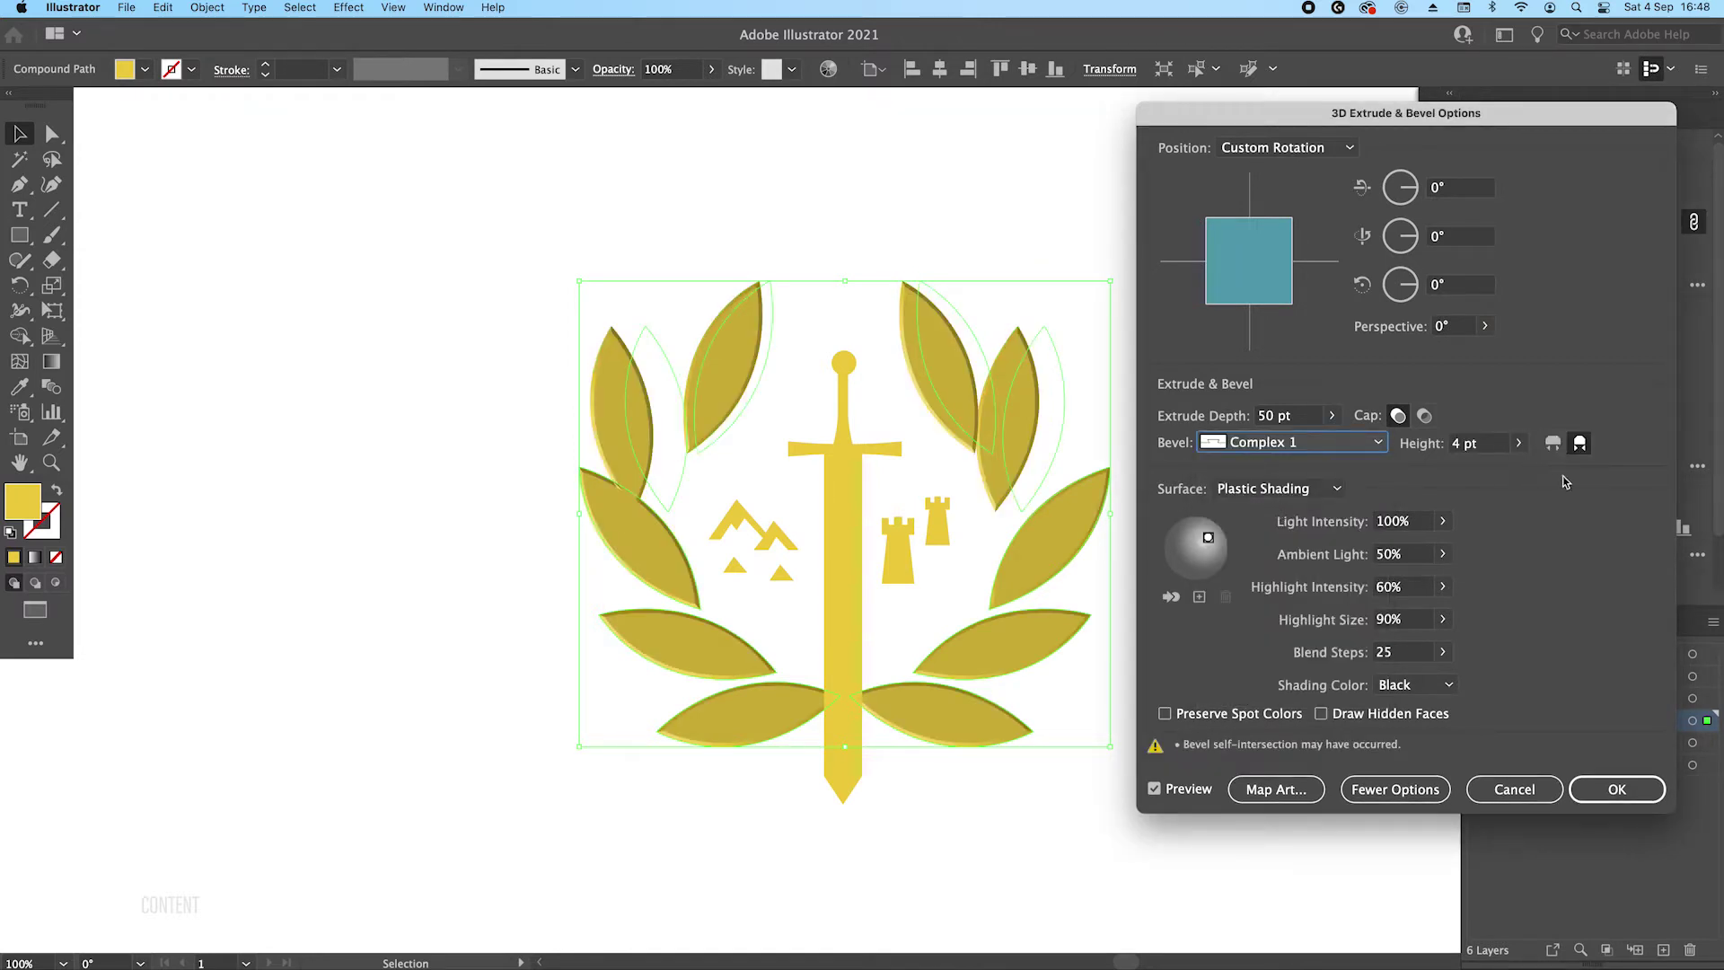
pyautogui.click(1478, 444)
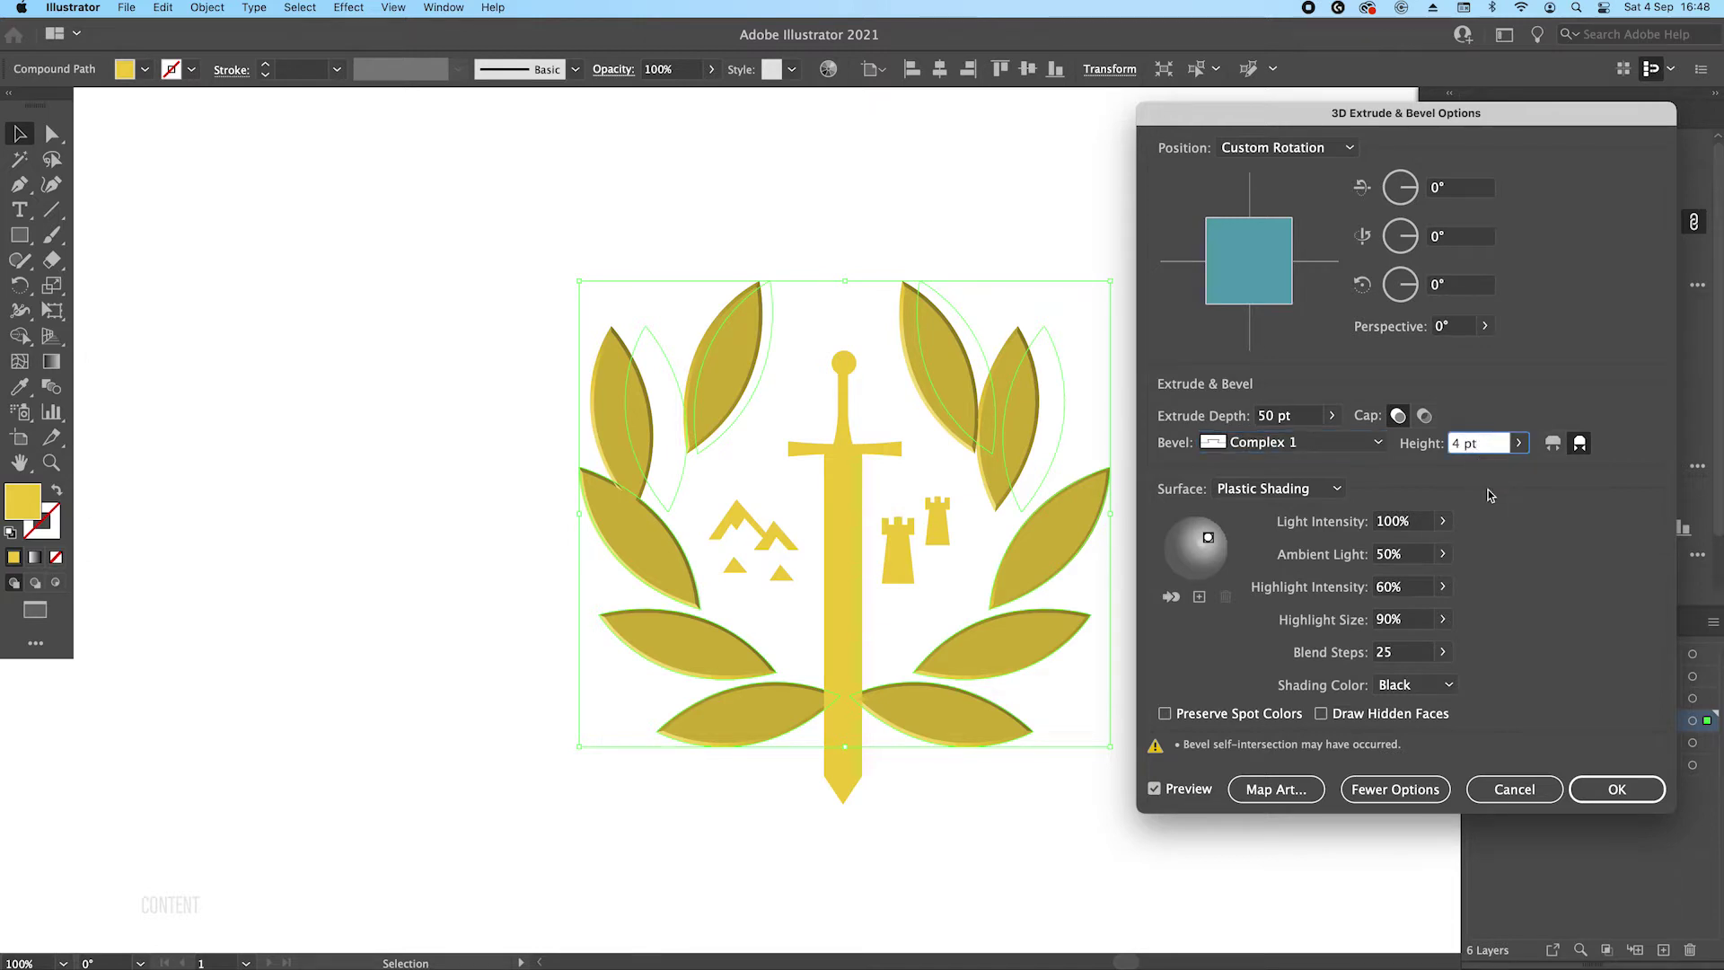
pyautogui.moveTo(1490, 447); pyautogui.dragTo(1424, 440)
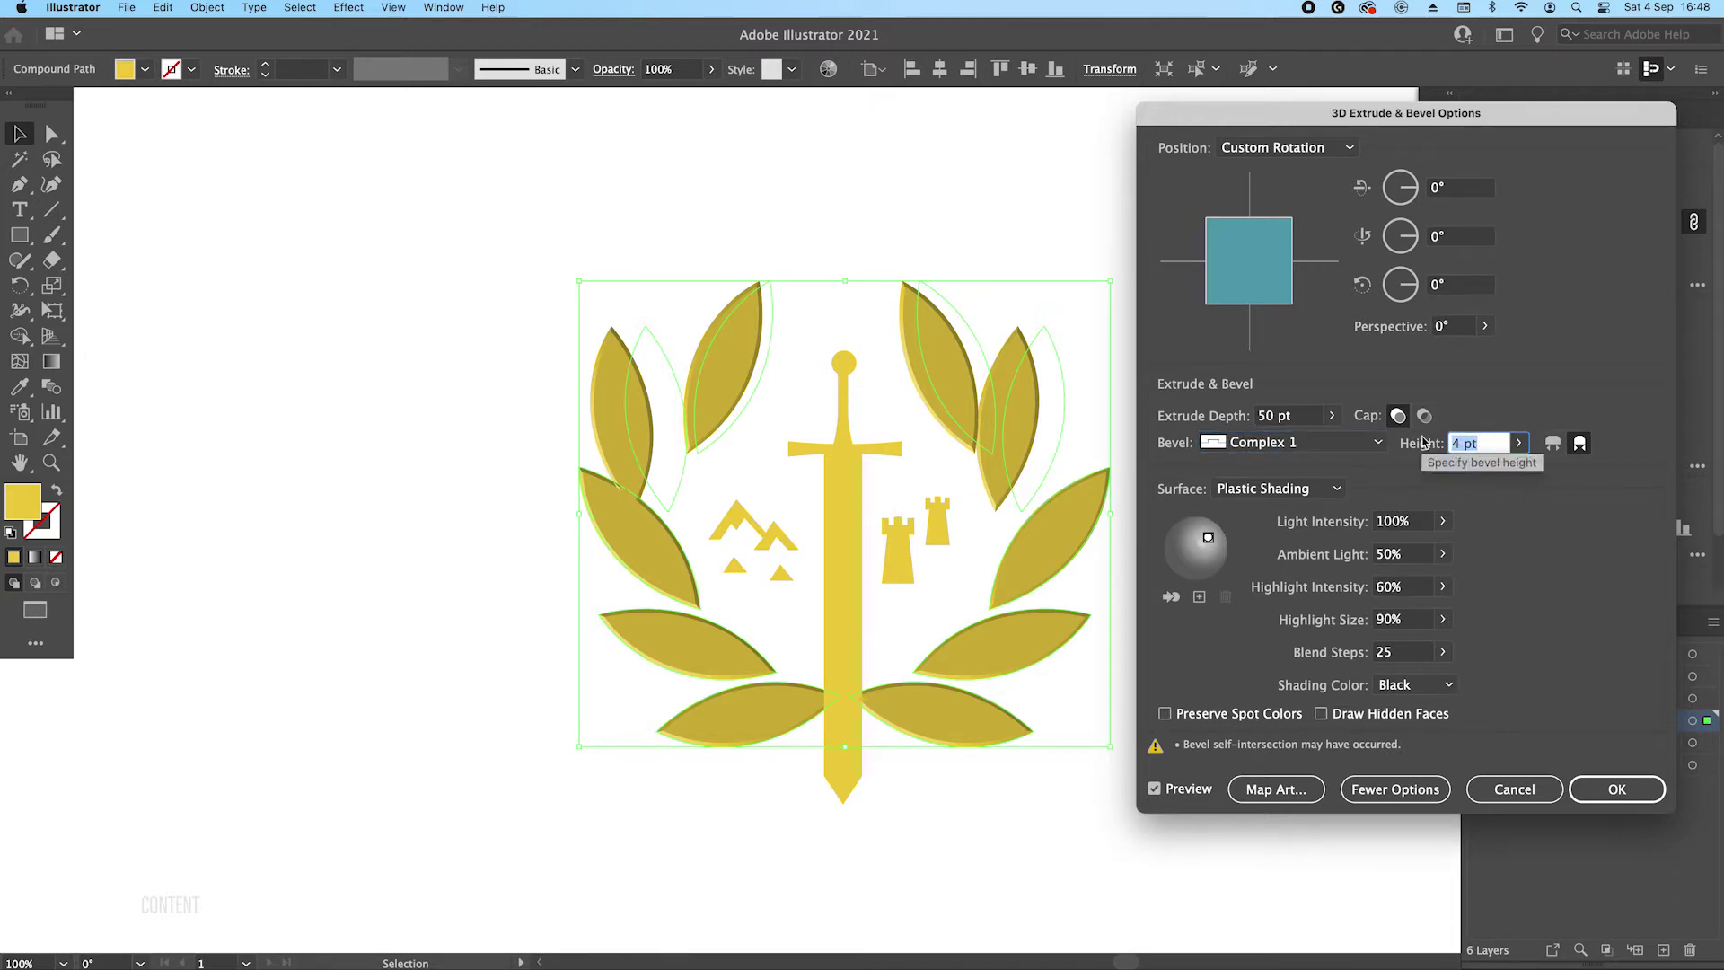
pyautogui.write('20')
pyautogui.press('Tab')
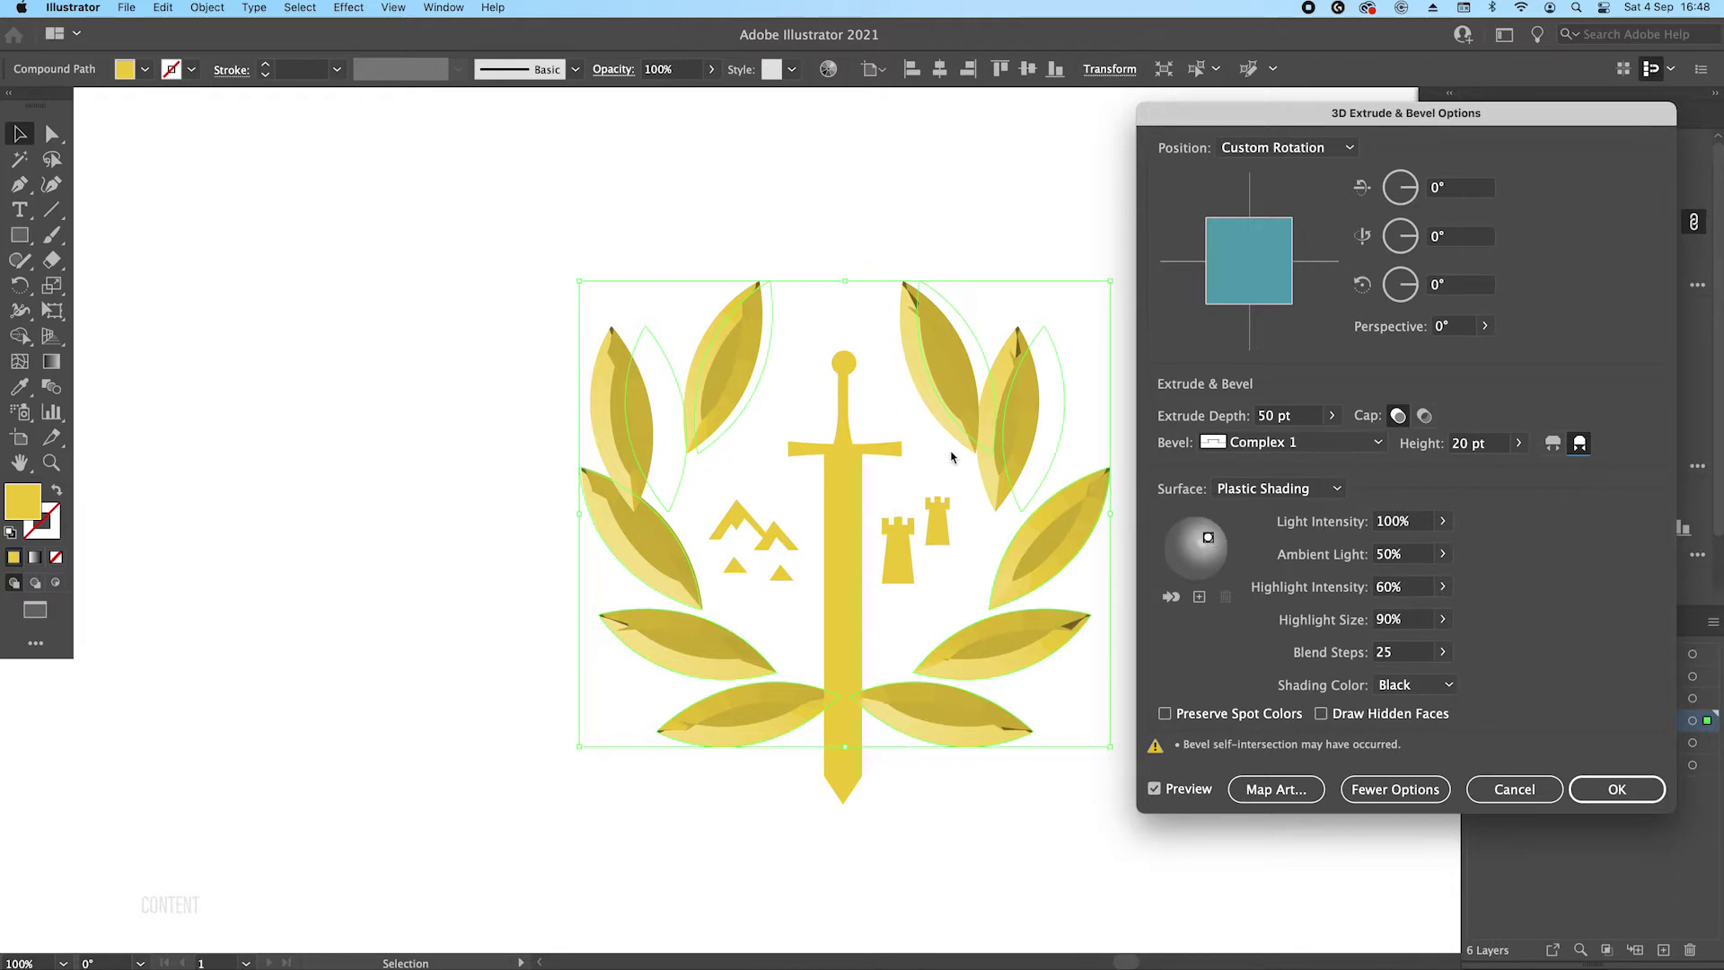
# Raise the existing light towards the top of the shading sphere and add a second light beside it at 32% intensity.
pyautogui.moveTo(1209, 539); pyautogui.dragTo(1208, 526)
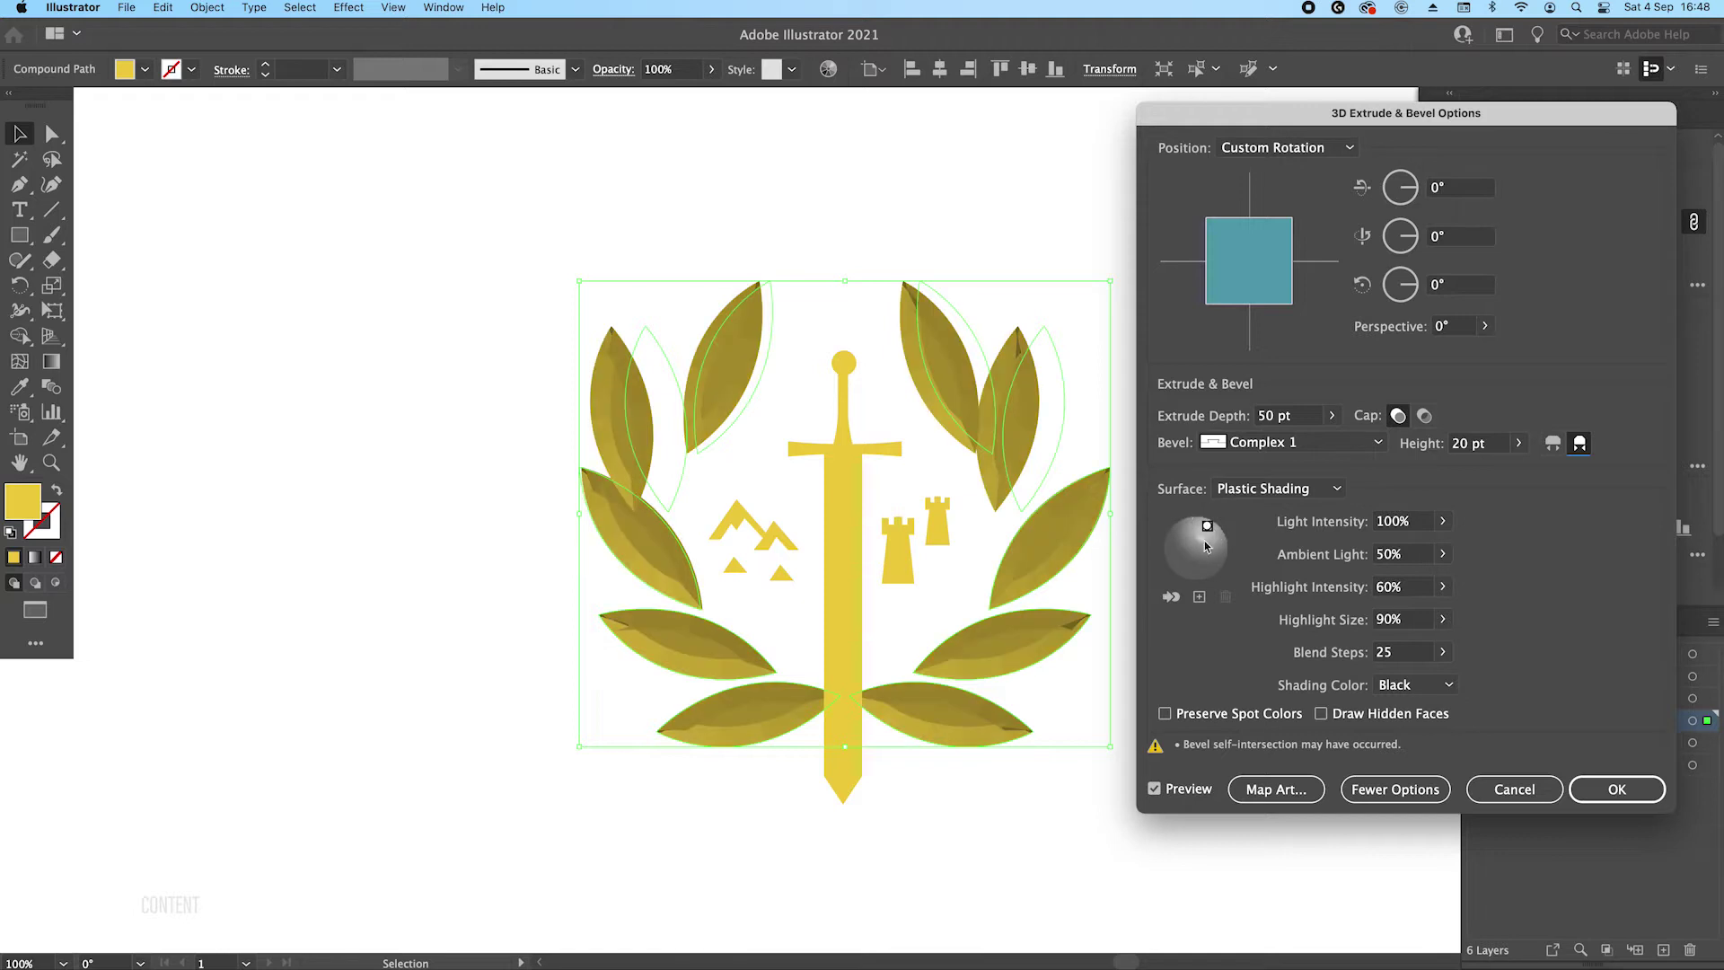
pyautogui.click(1199, 597)
pyautogui.moveTo(1197, 546); pyautogui.dragTo(1186, 525)
pyautogui.moveTo(1440, 523); pyautogui.dragTo(1408, 556)
pyautogui.click(1489, 571)
# Set the ambient light of the leaves' shading to 26%.
pyautogui.click(1441, 556)
pyautogui.moveTo(1399, 581); pyautogui.dragTo(1381, 588)
pyautogui.click(1497, 568)
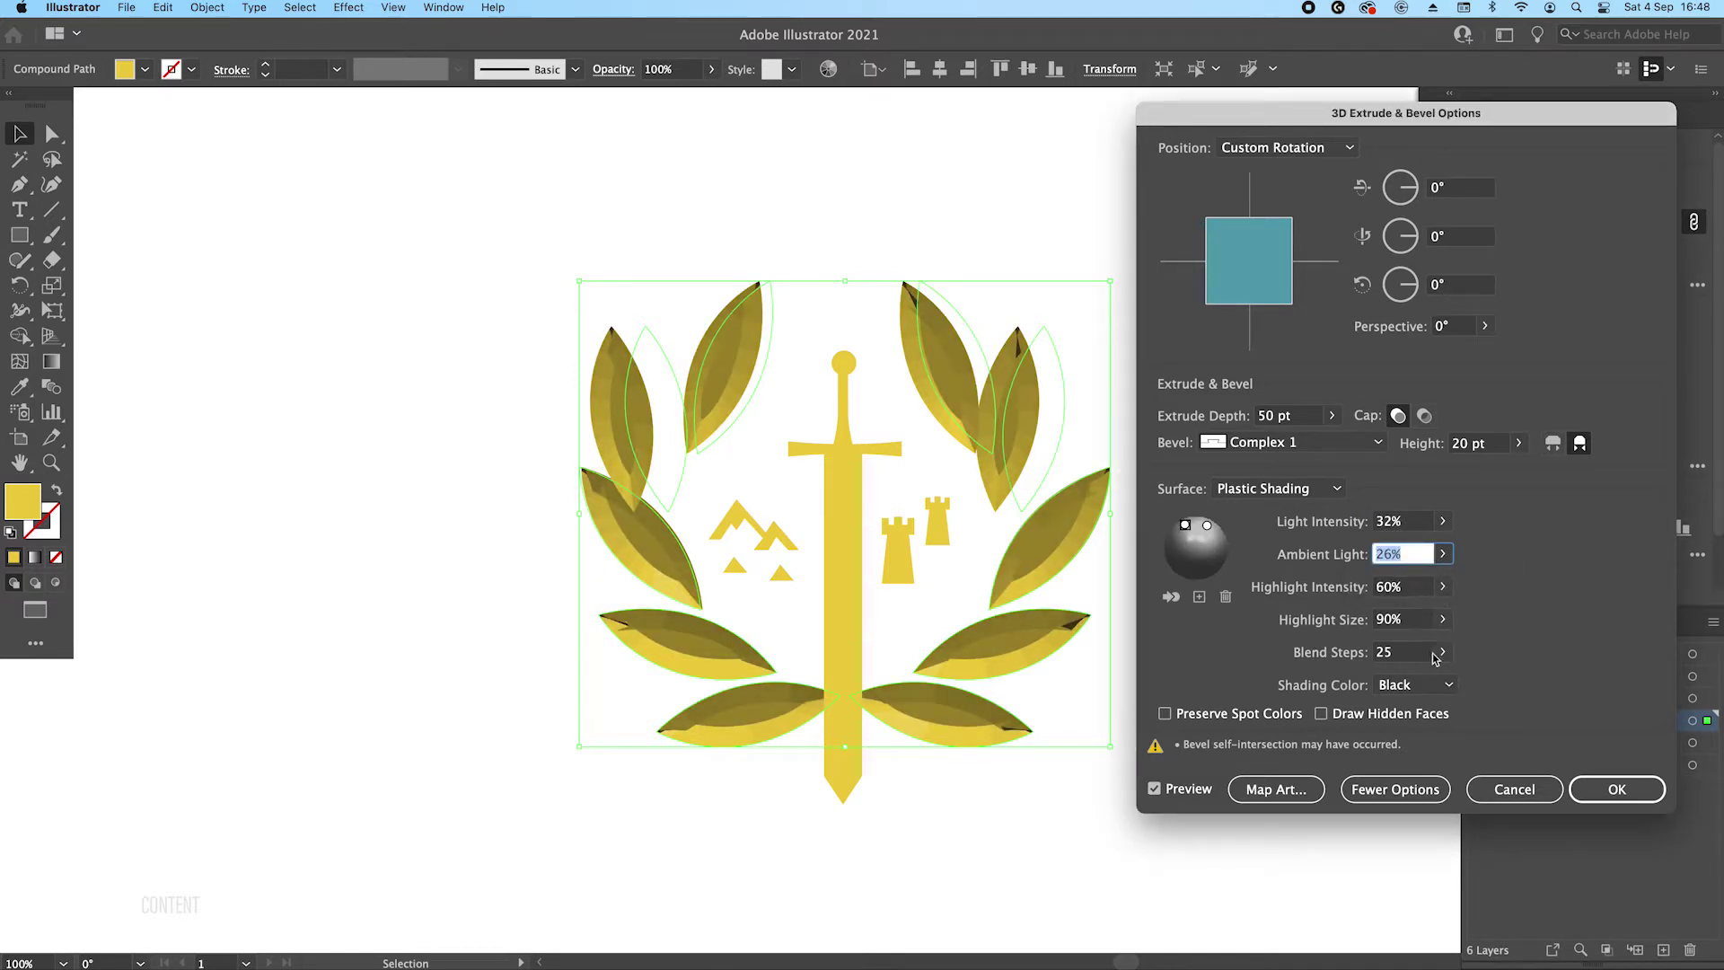
# Try 6 and 4 blend steps for the leaves' shading, and settle on 8.
pyautogui.click(1404, 655)
pyautogui.doubleClick(1405, 655)
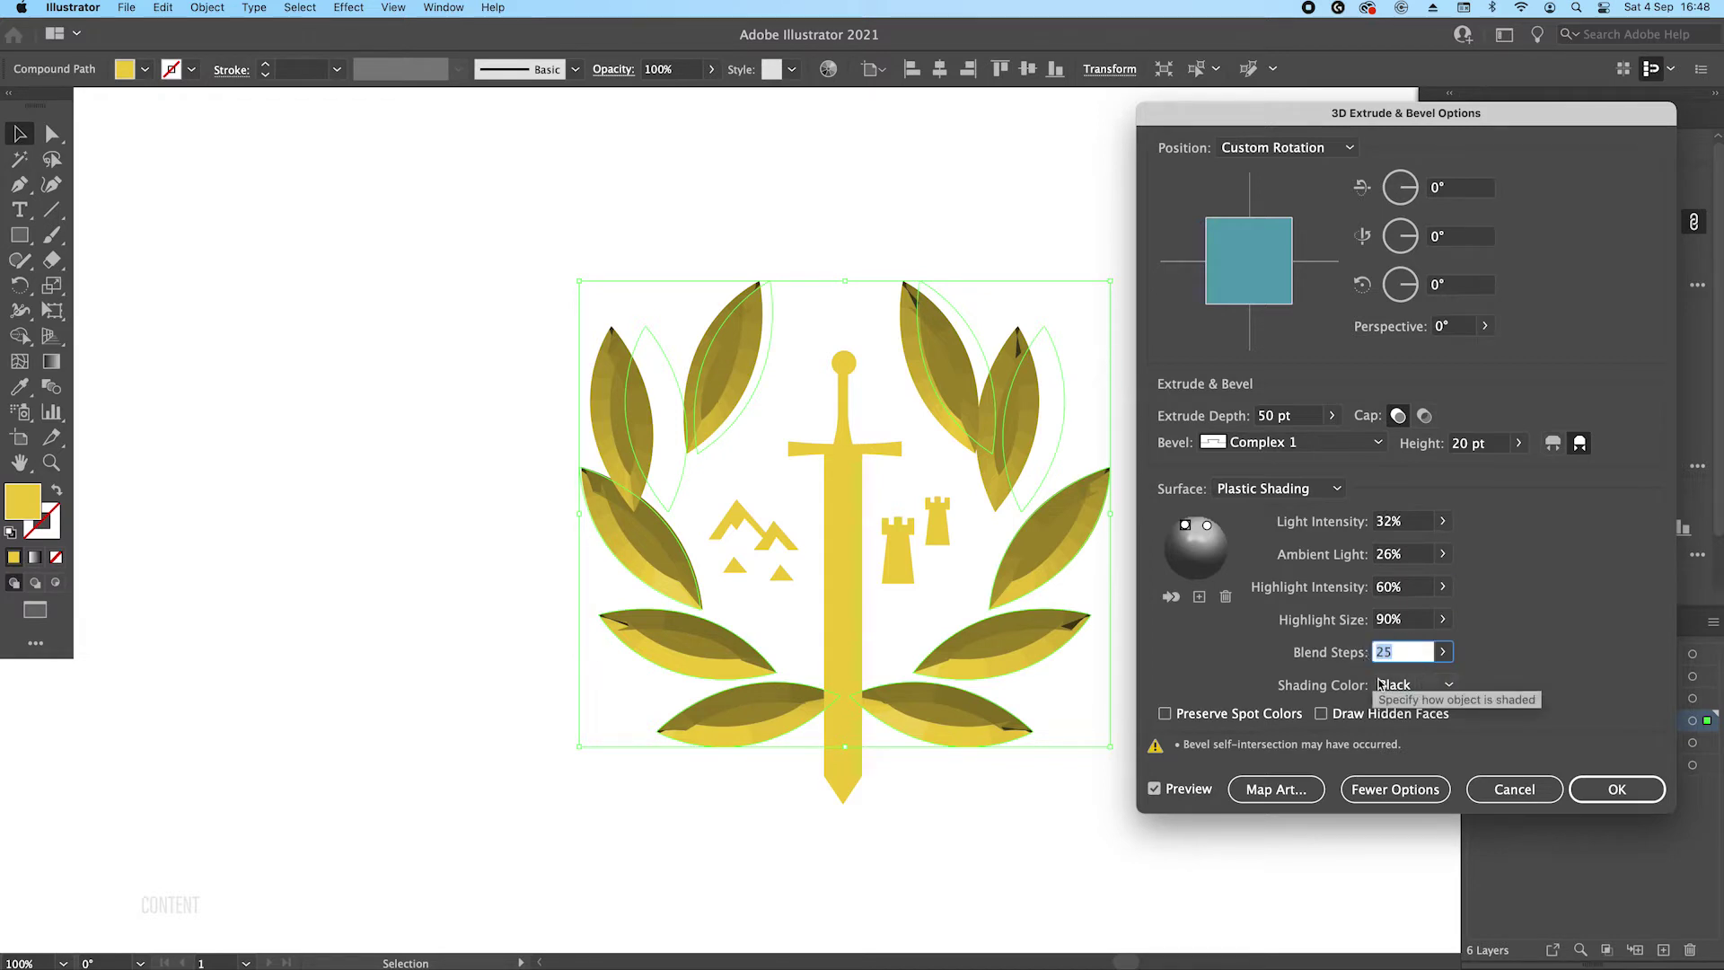
pyautogui.write('6')
pyautogui.press('Tab')
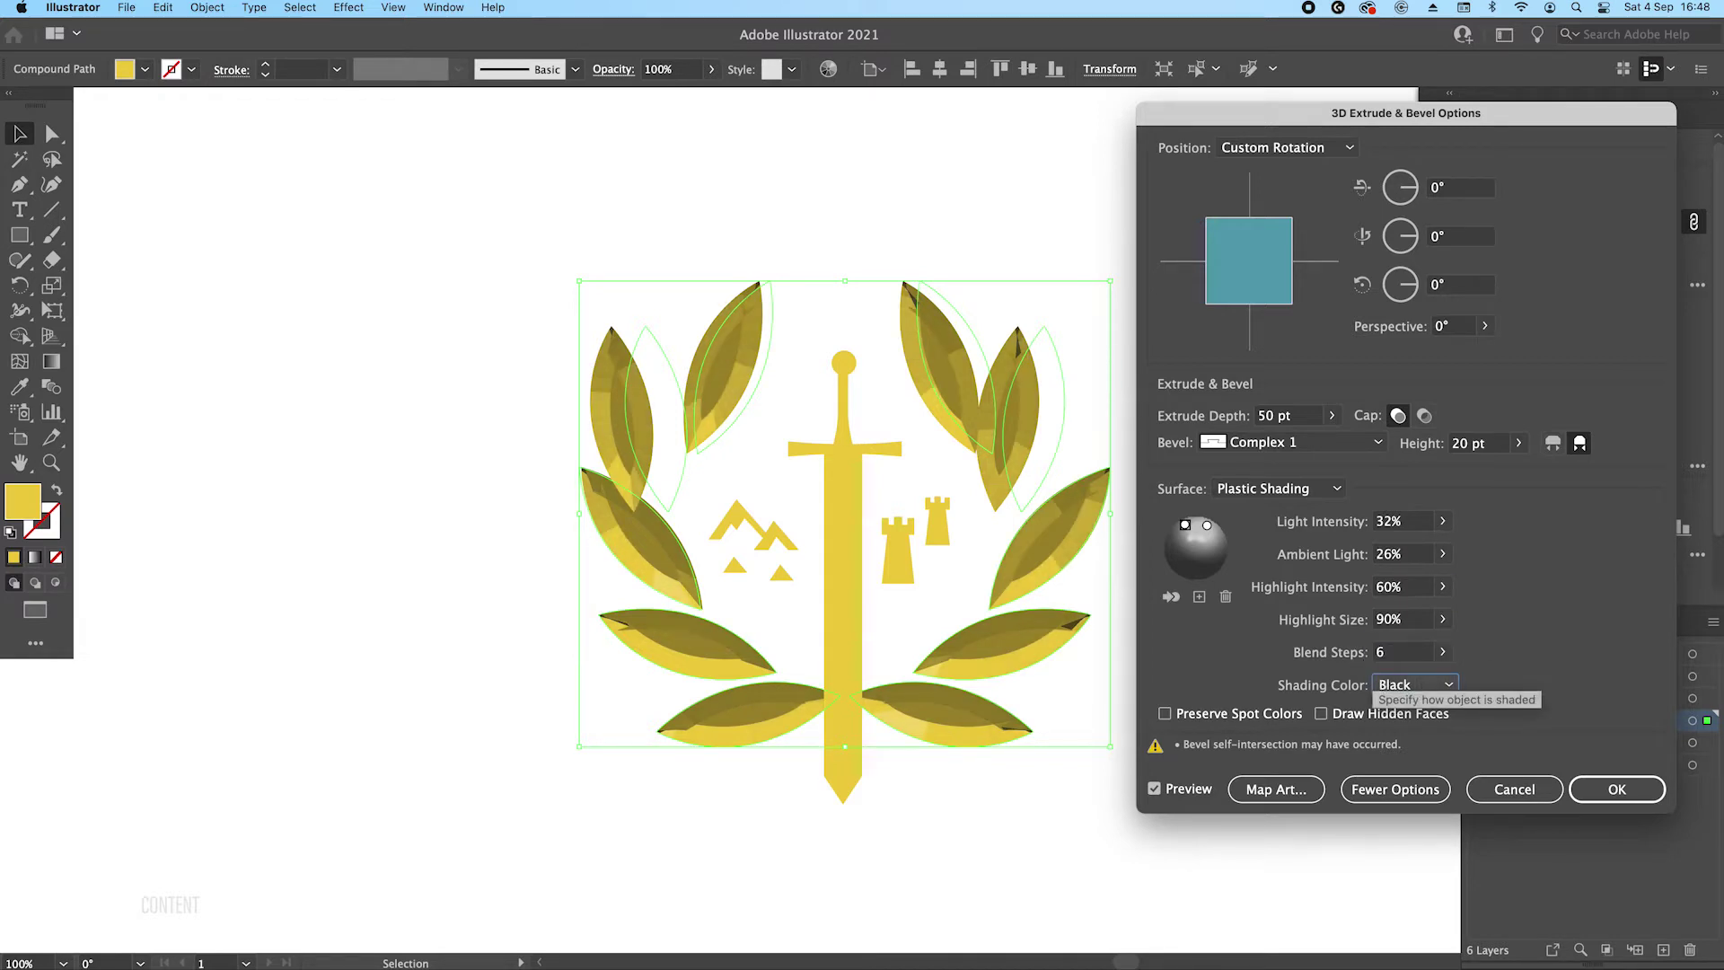
pyautogui.doubleClick(1390, 653)
pyautogui.write('4')
pyautogui.press('Tab')
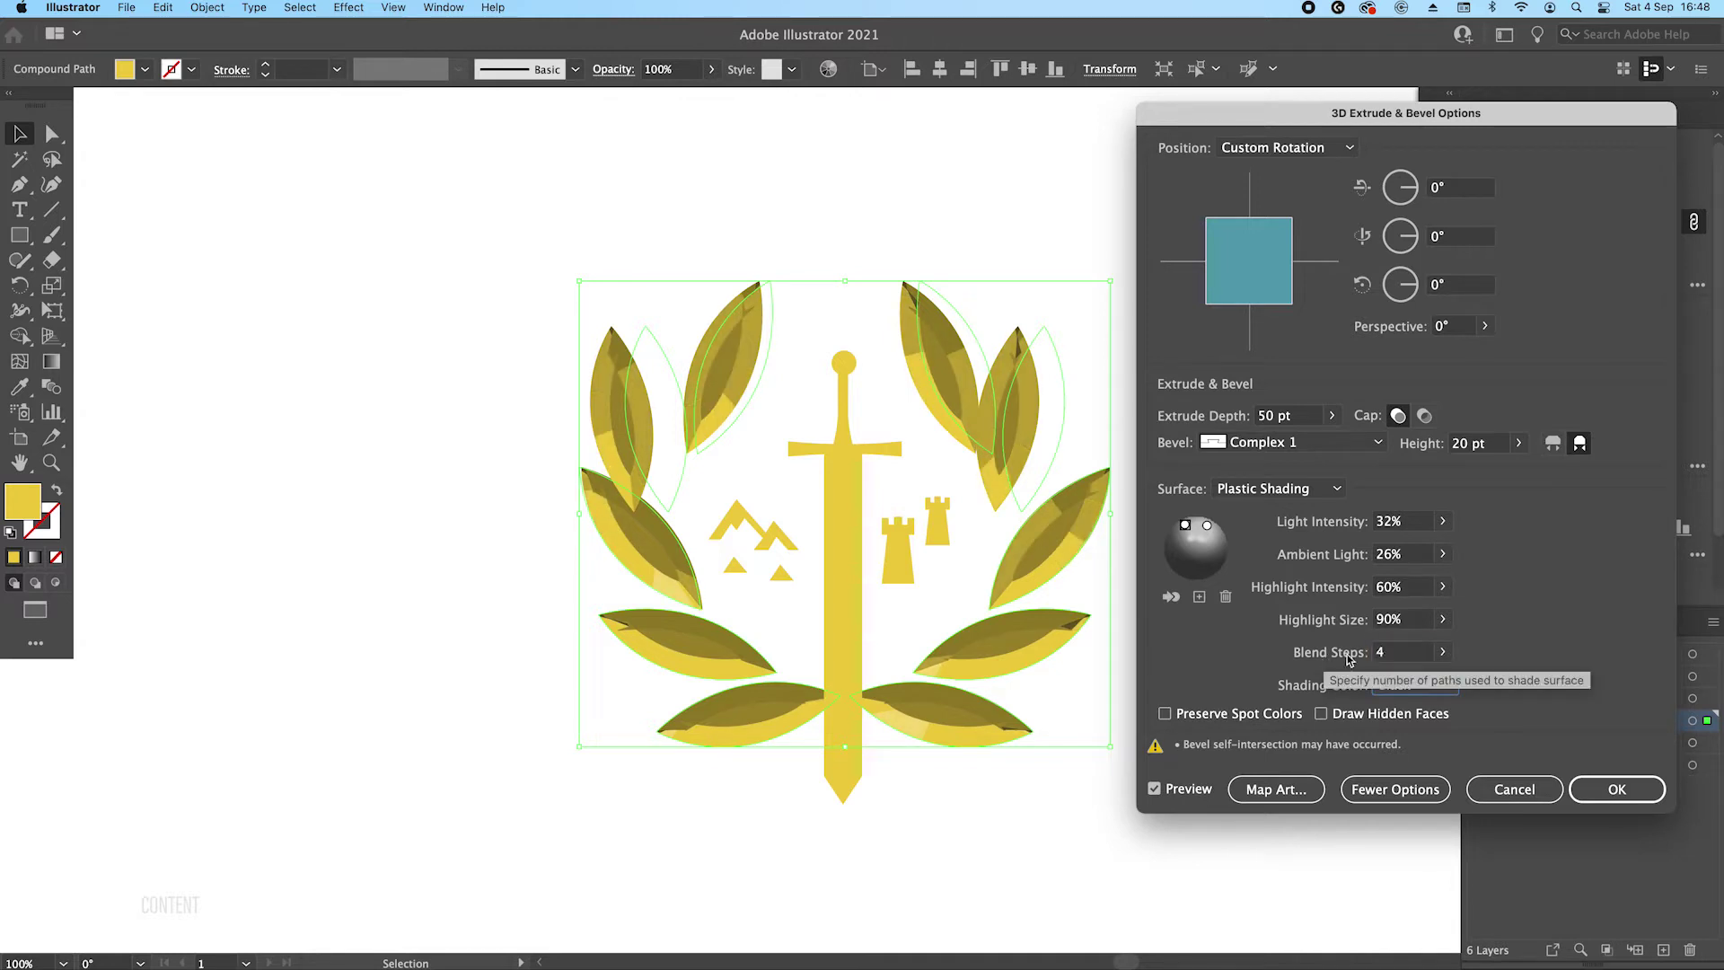
pyautogui.hotkey('shift', 'Tab')
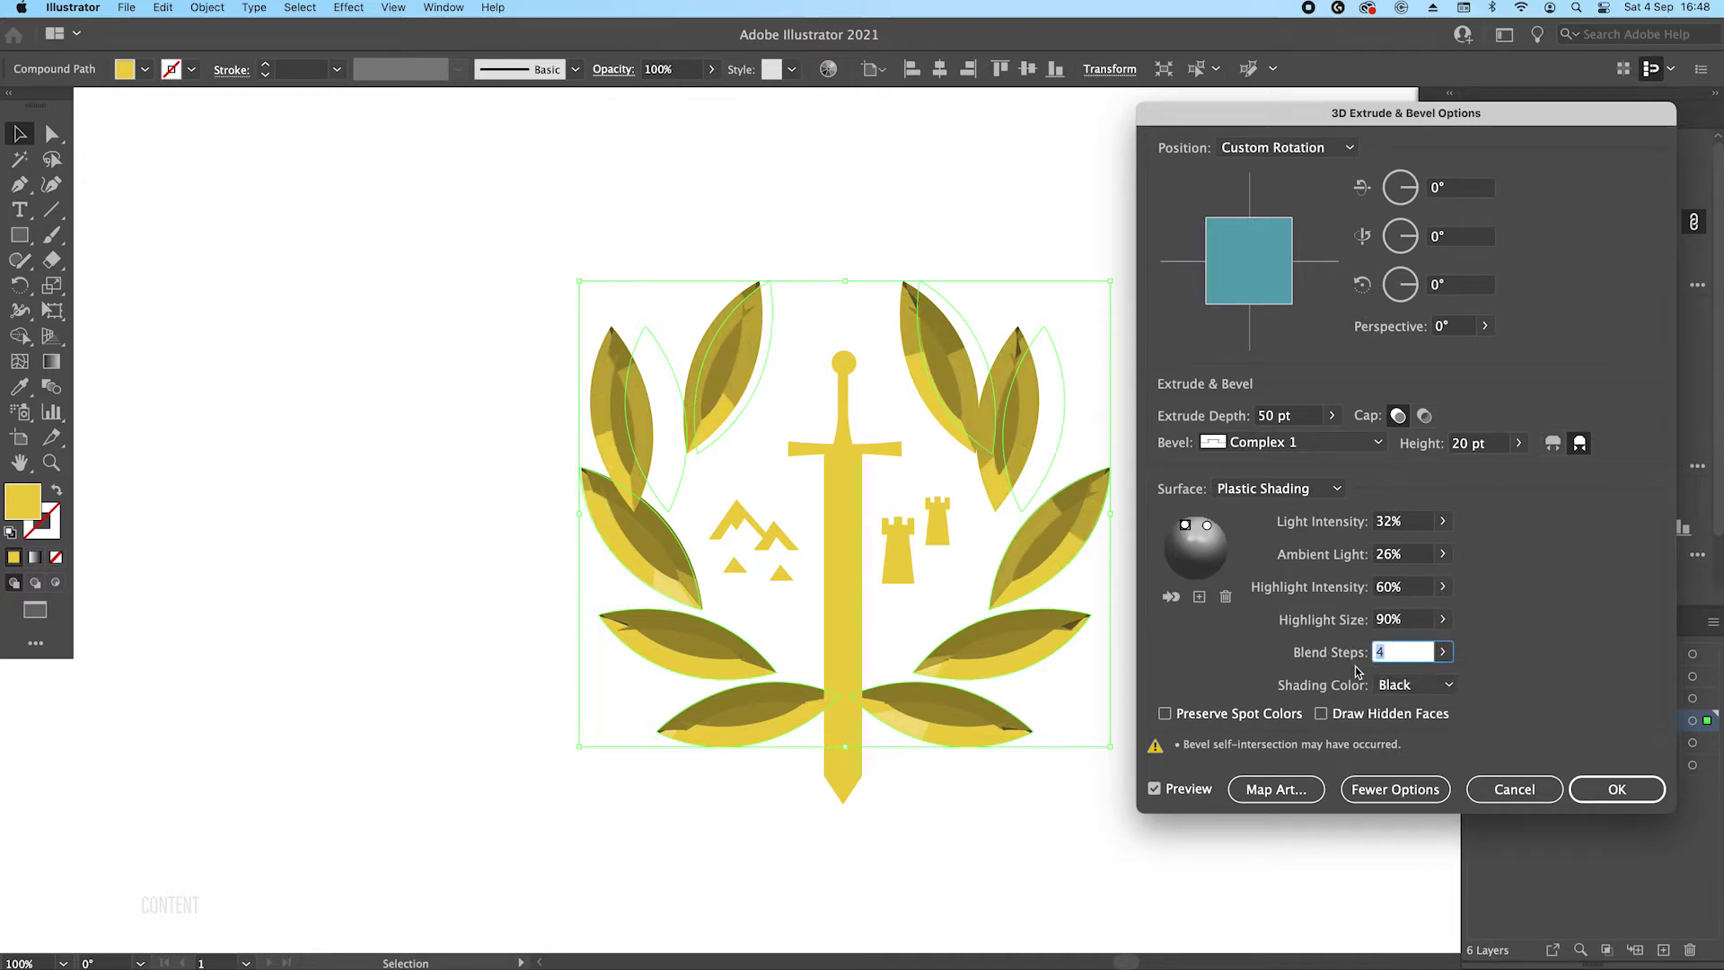
pyautogui.press('Tab')
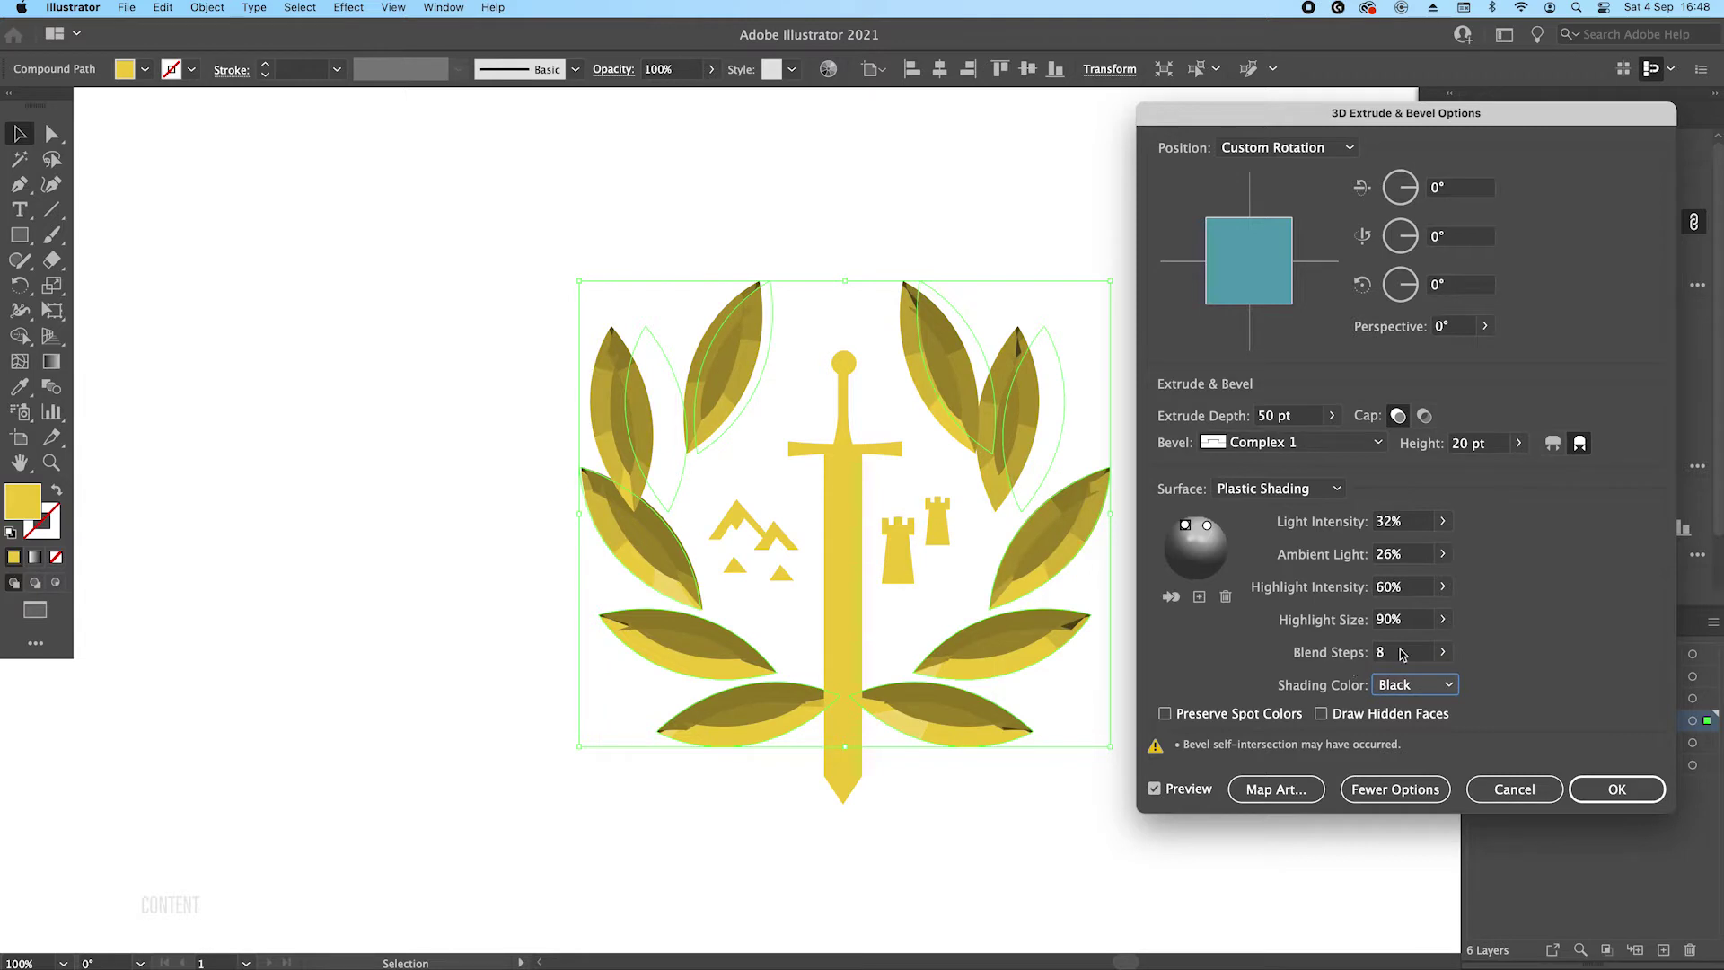
# Enable Draw Hidden Faces and set a custom olive shading colour, 938e28, for the leaves.
pyautogui.click(1321, 713)
pyautogui.click(1434, 686)
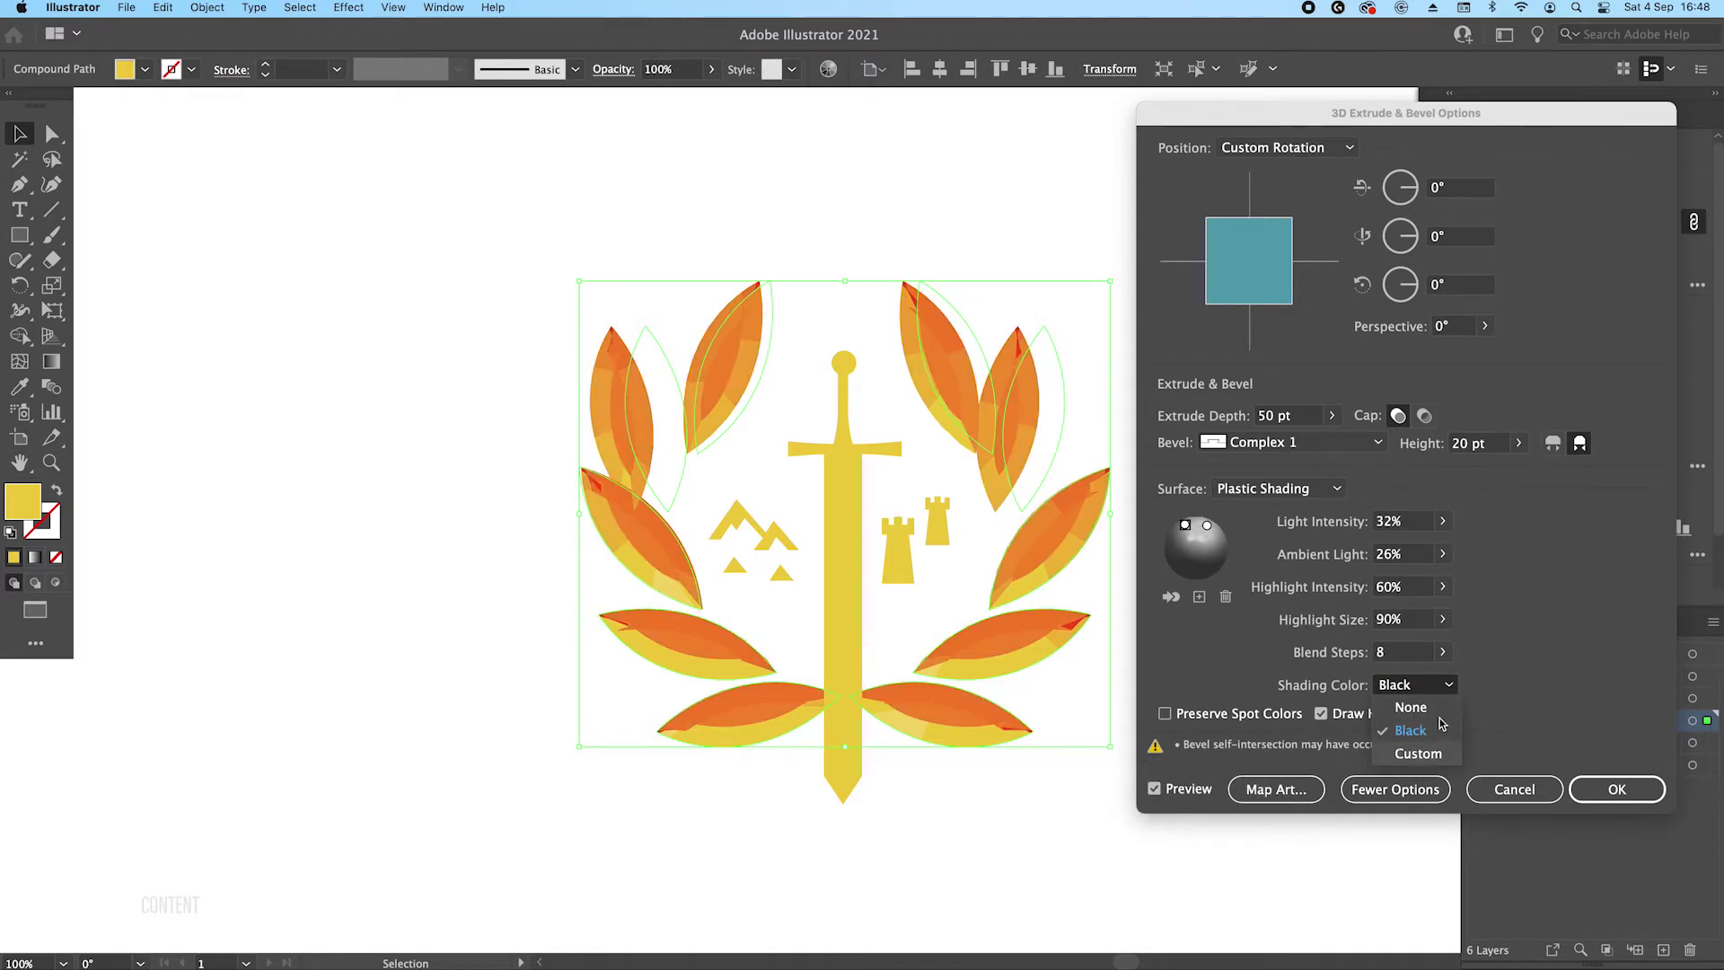
pyautogui.click(1423, 754)
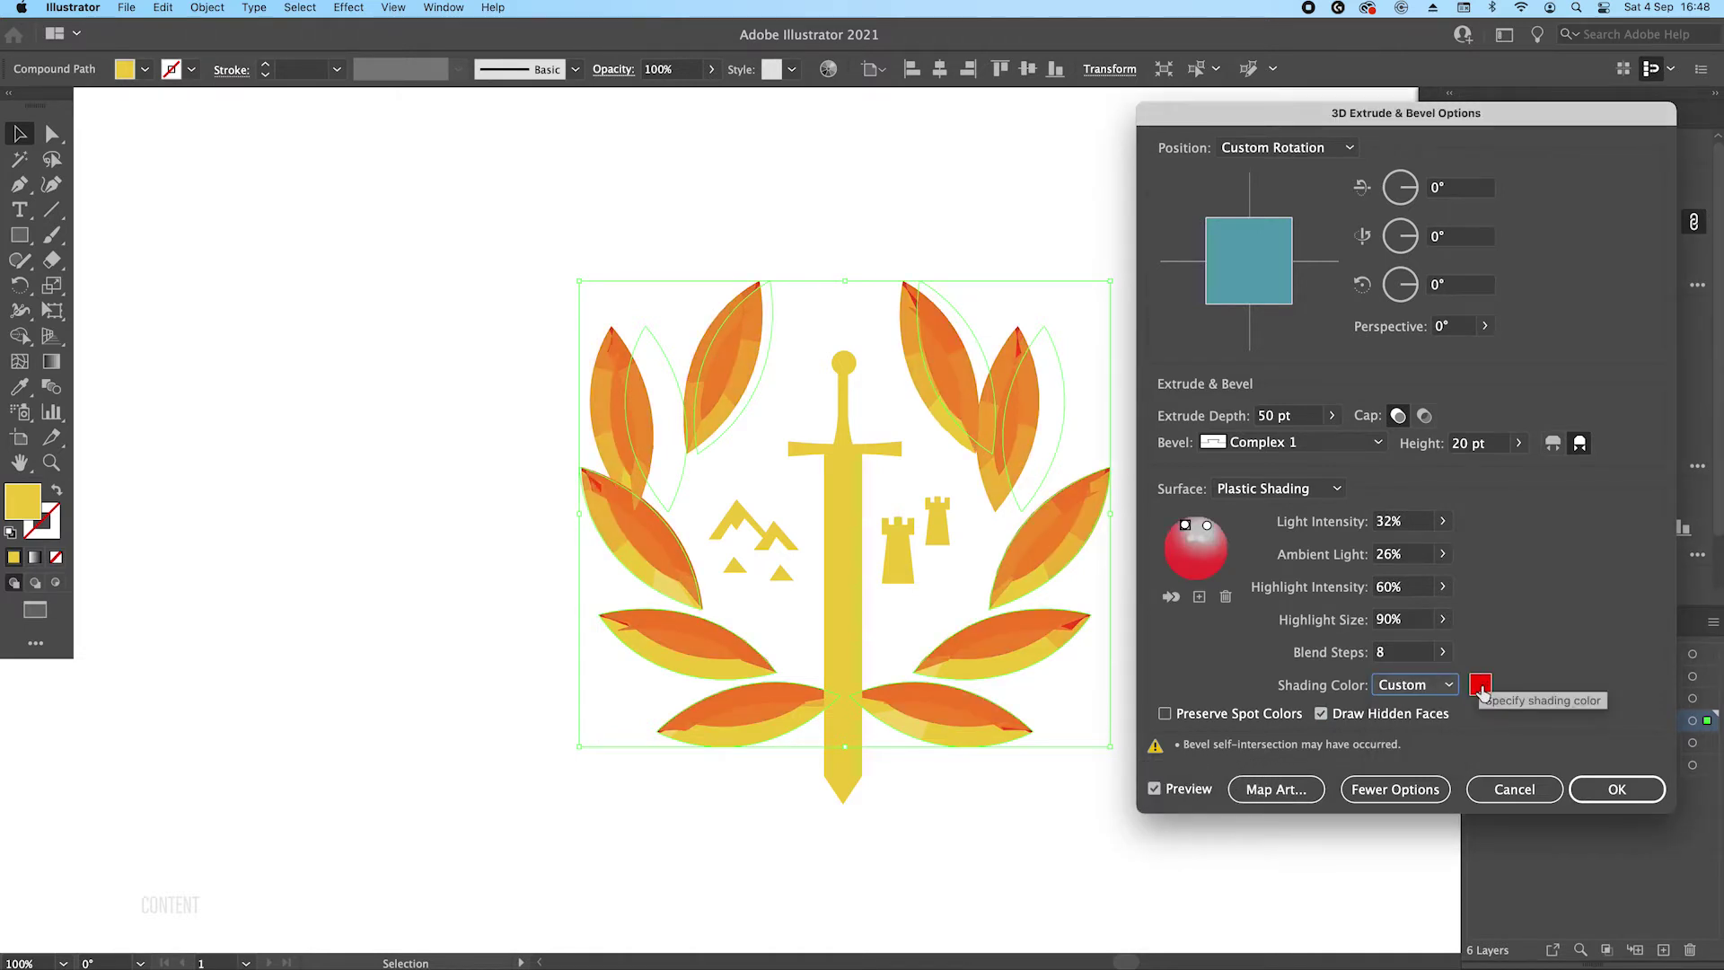
pyautogui.click(1480, 686)
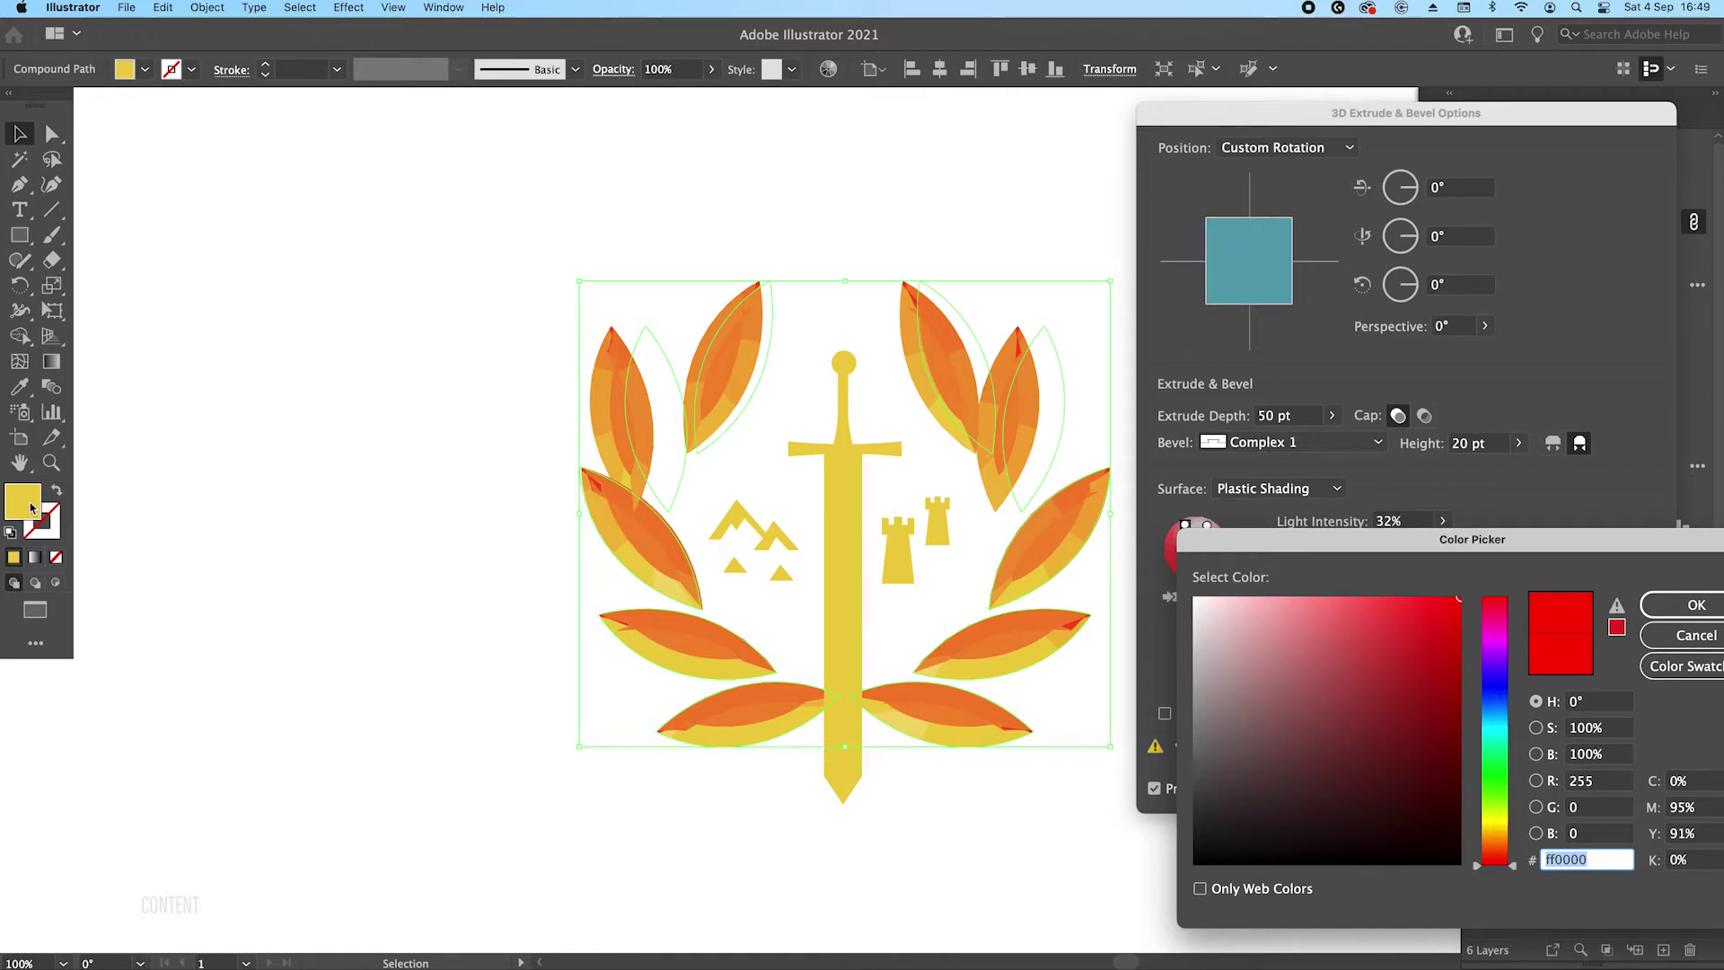
pyautogui.click(1482, 825)
pyautogui.click(1403, 642)
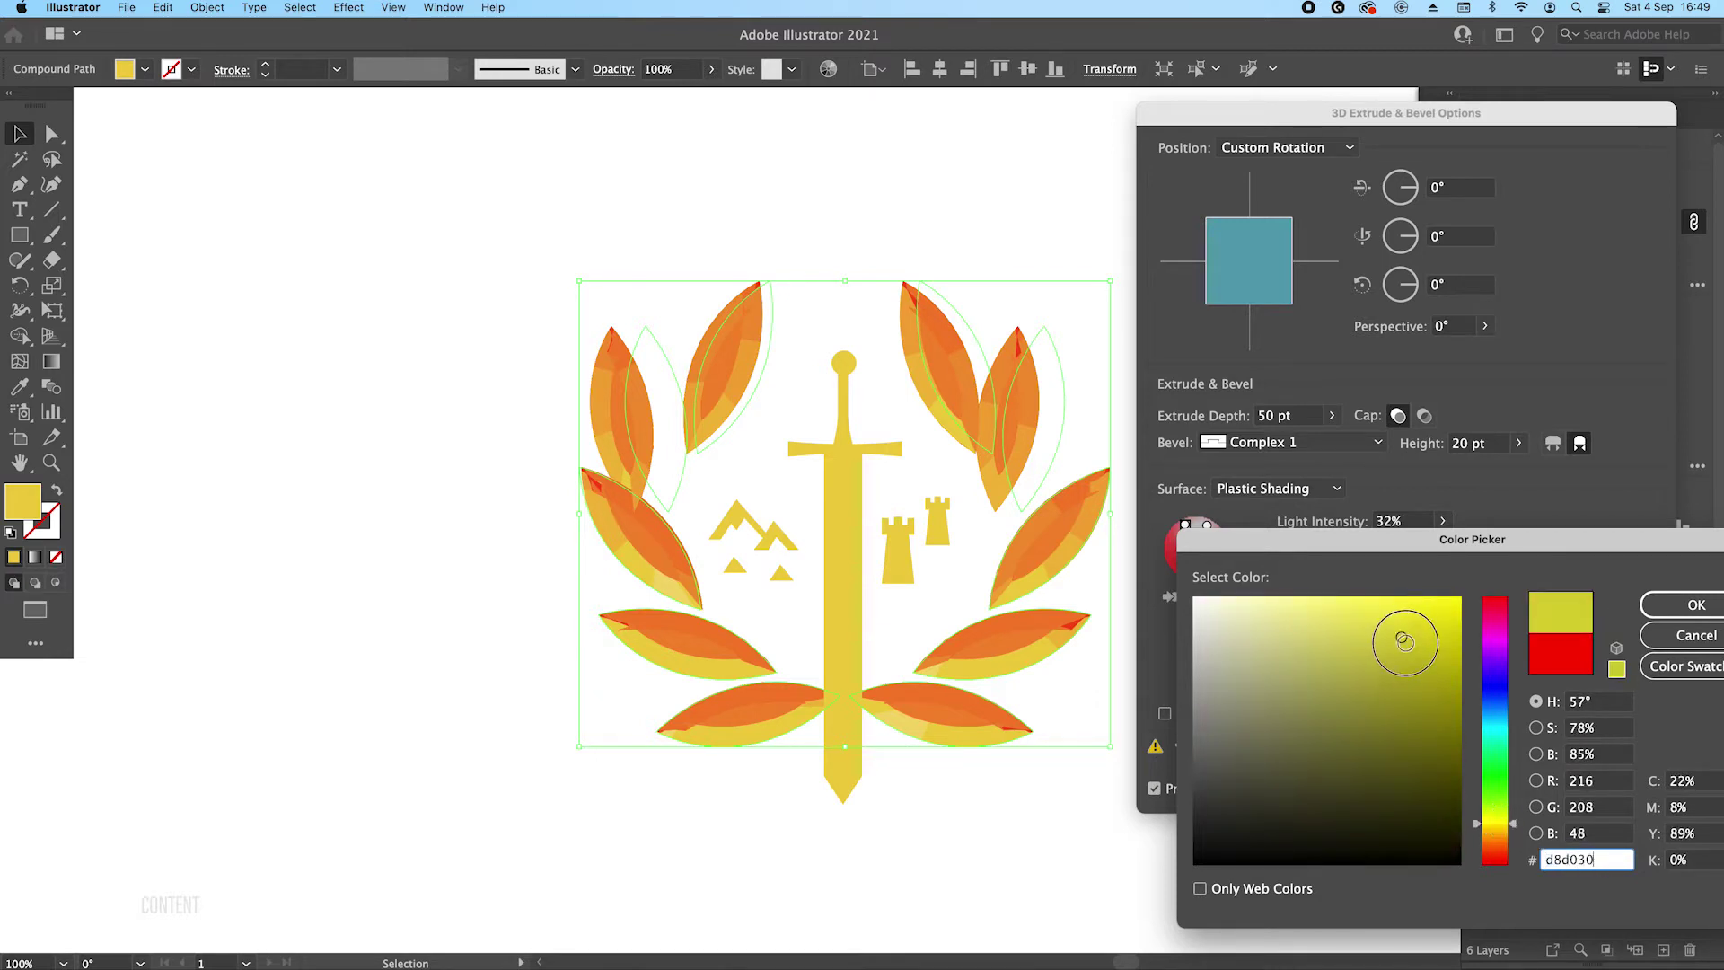
pyautogui.moveTo(1403, 641); pyautogui.dragTo(1391, 707)
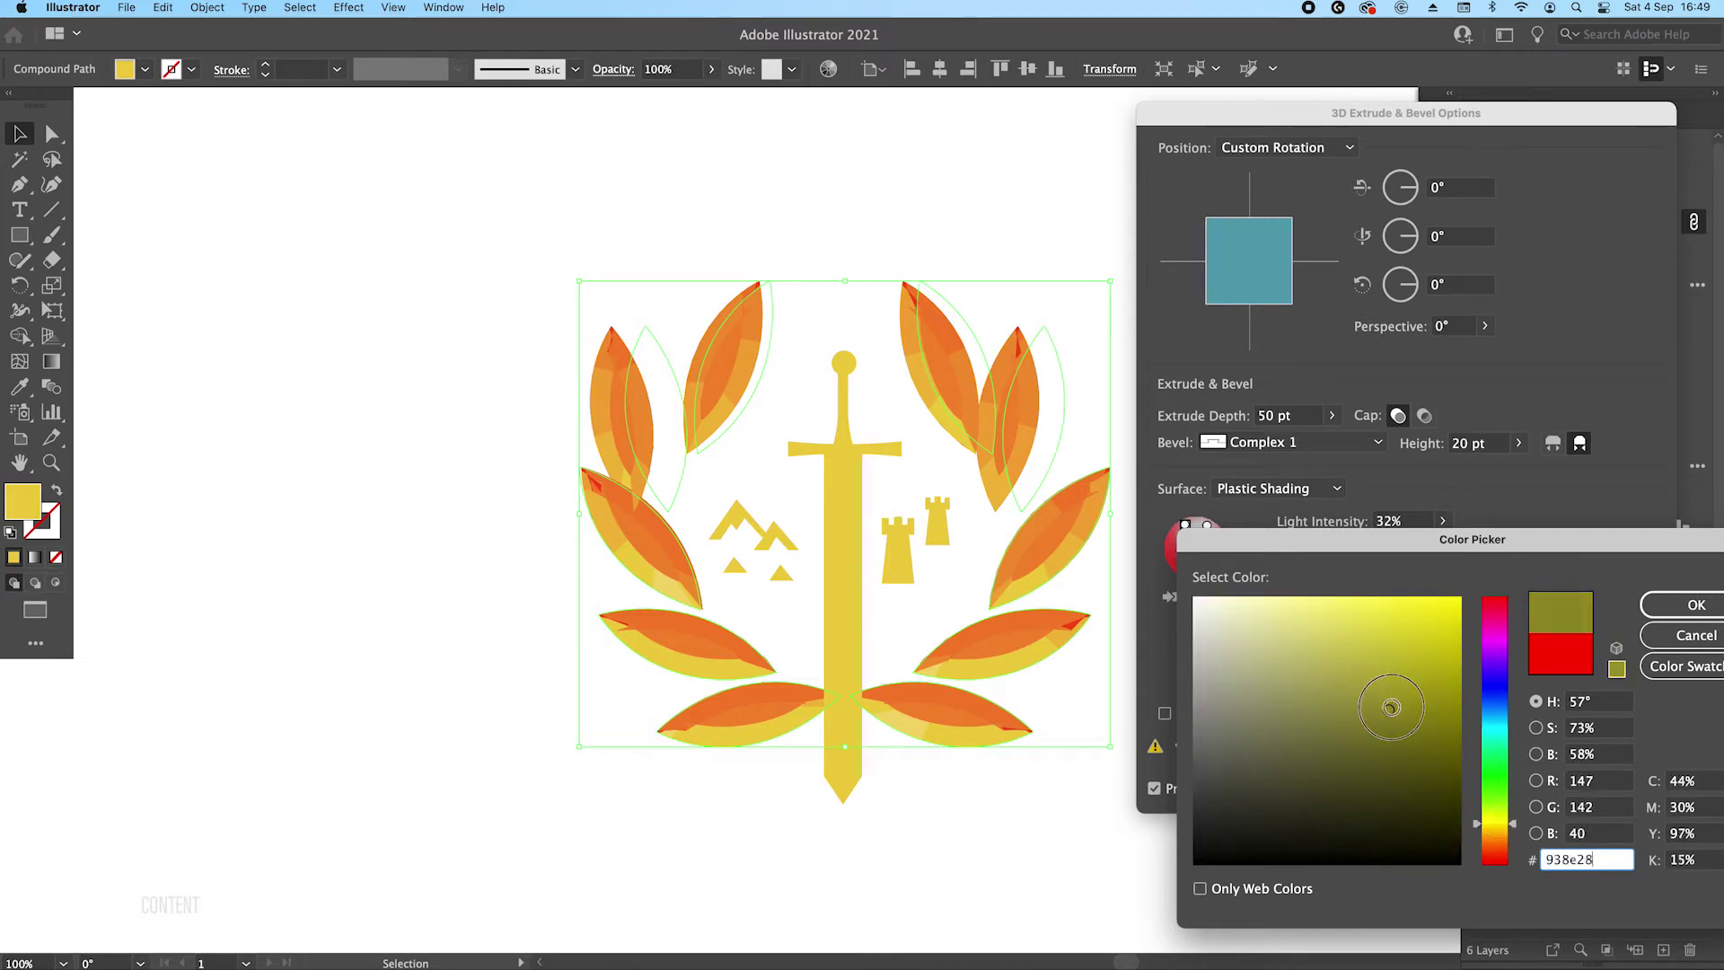
pyautogui.click(1672, 605)
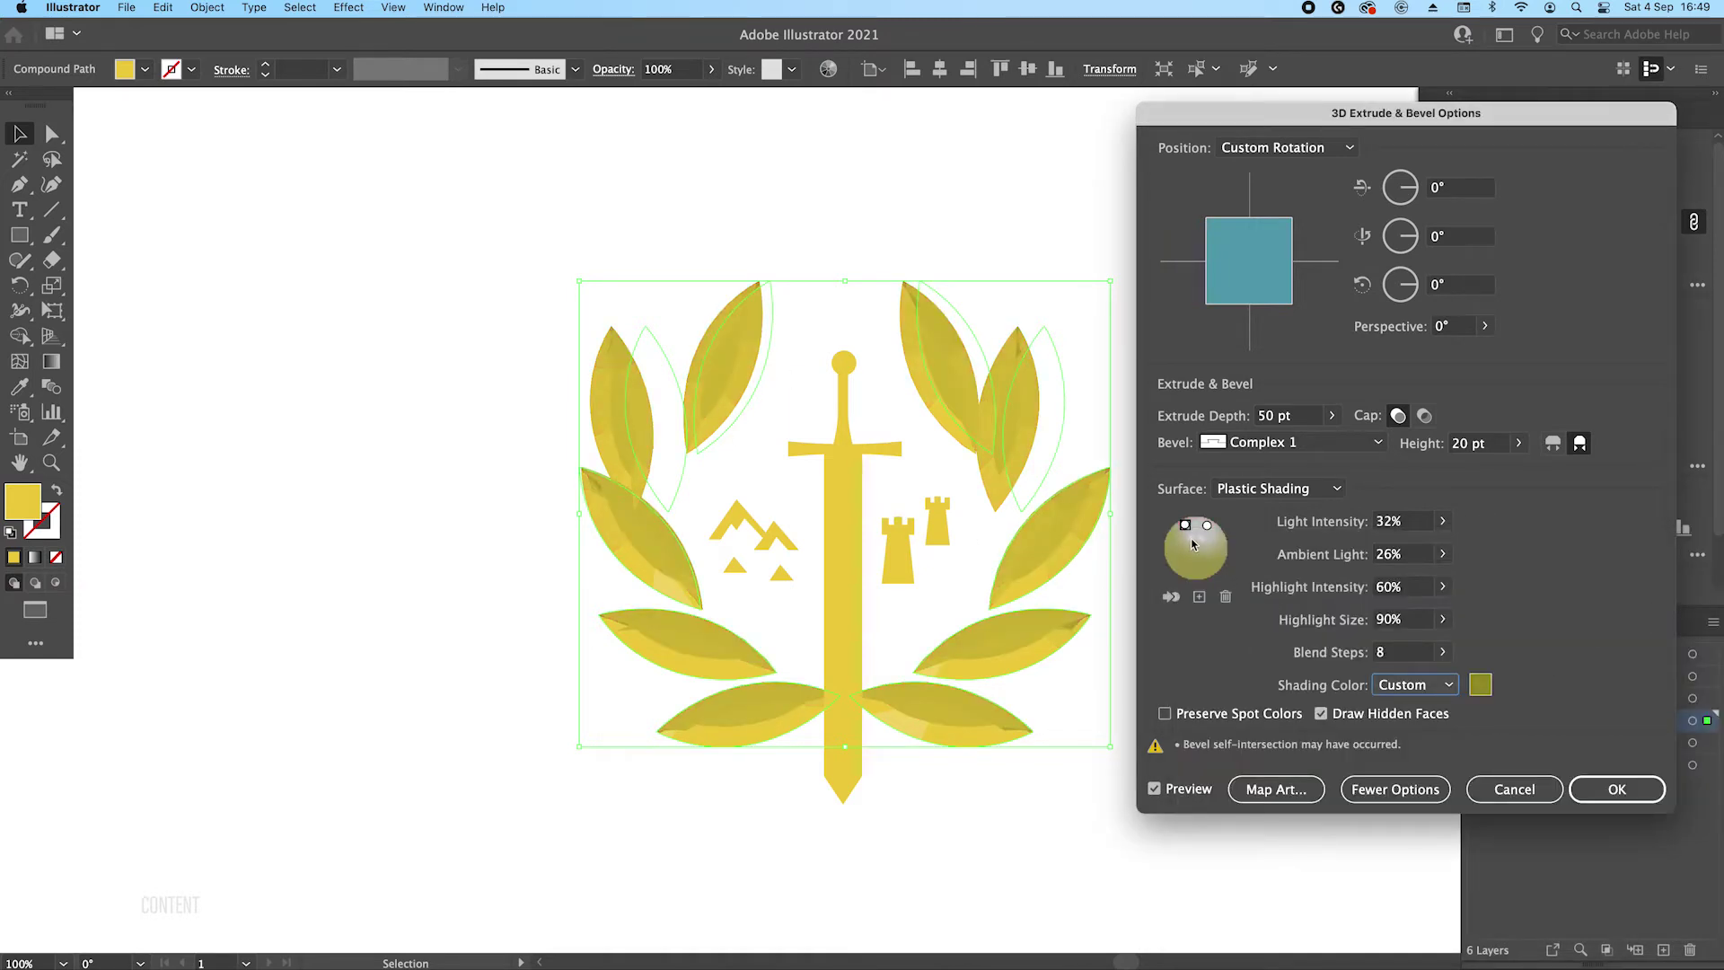
# Add a third light between the two existing ones on the shading sphere and set its intensity to 15%.
pyautogui.click(1199, 597)
pyautogui.moveTo(1198, 560); pyautogui.dragTo(1196, 537)
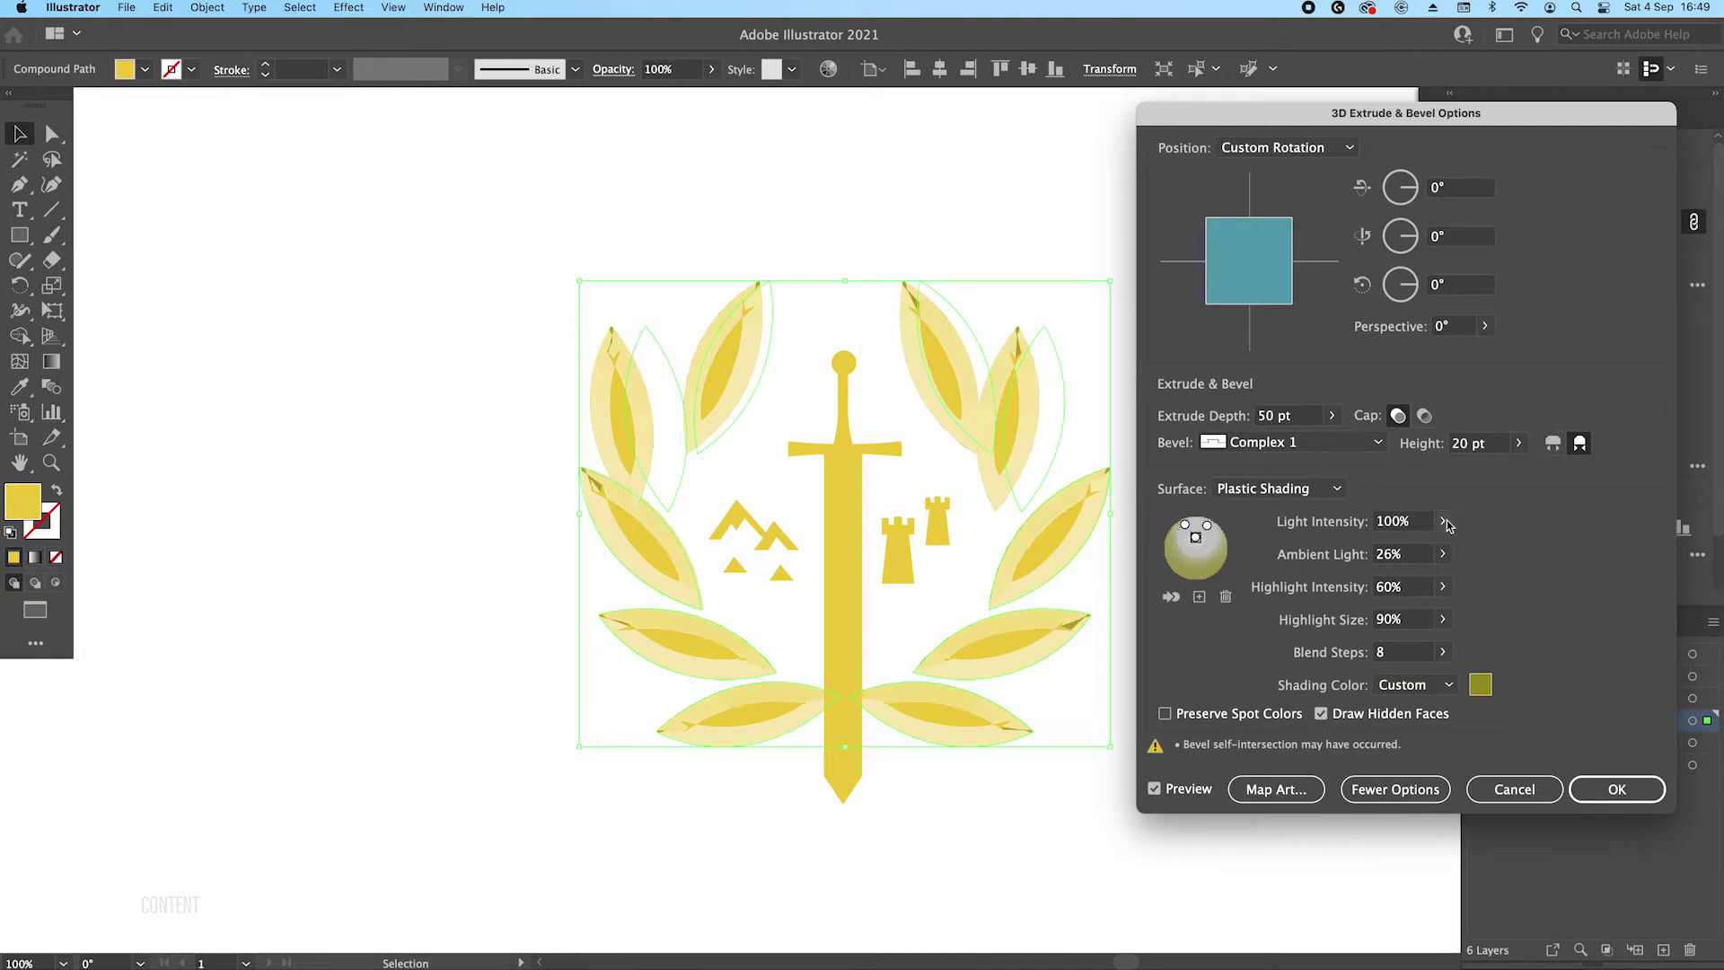
pyautogui.click(1443, 521)
pyautogui.moveTo(1447, 547); pyautogui.dragTo(1376, 548)
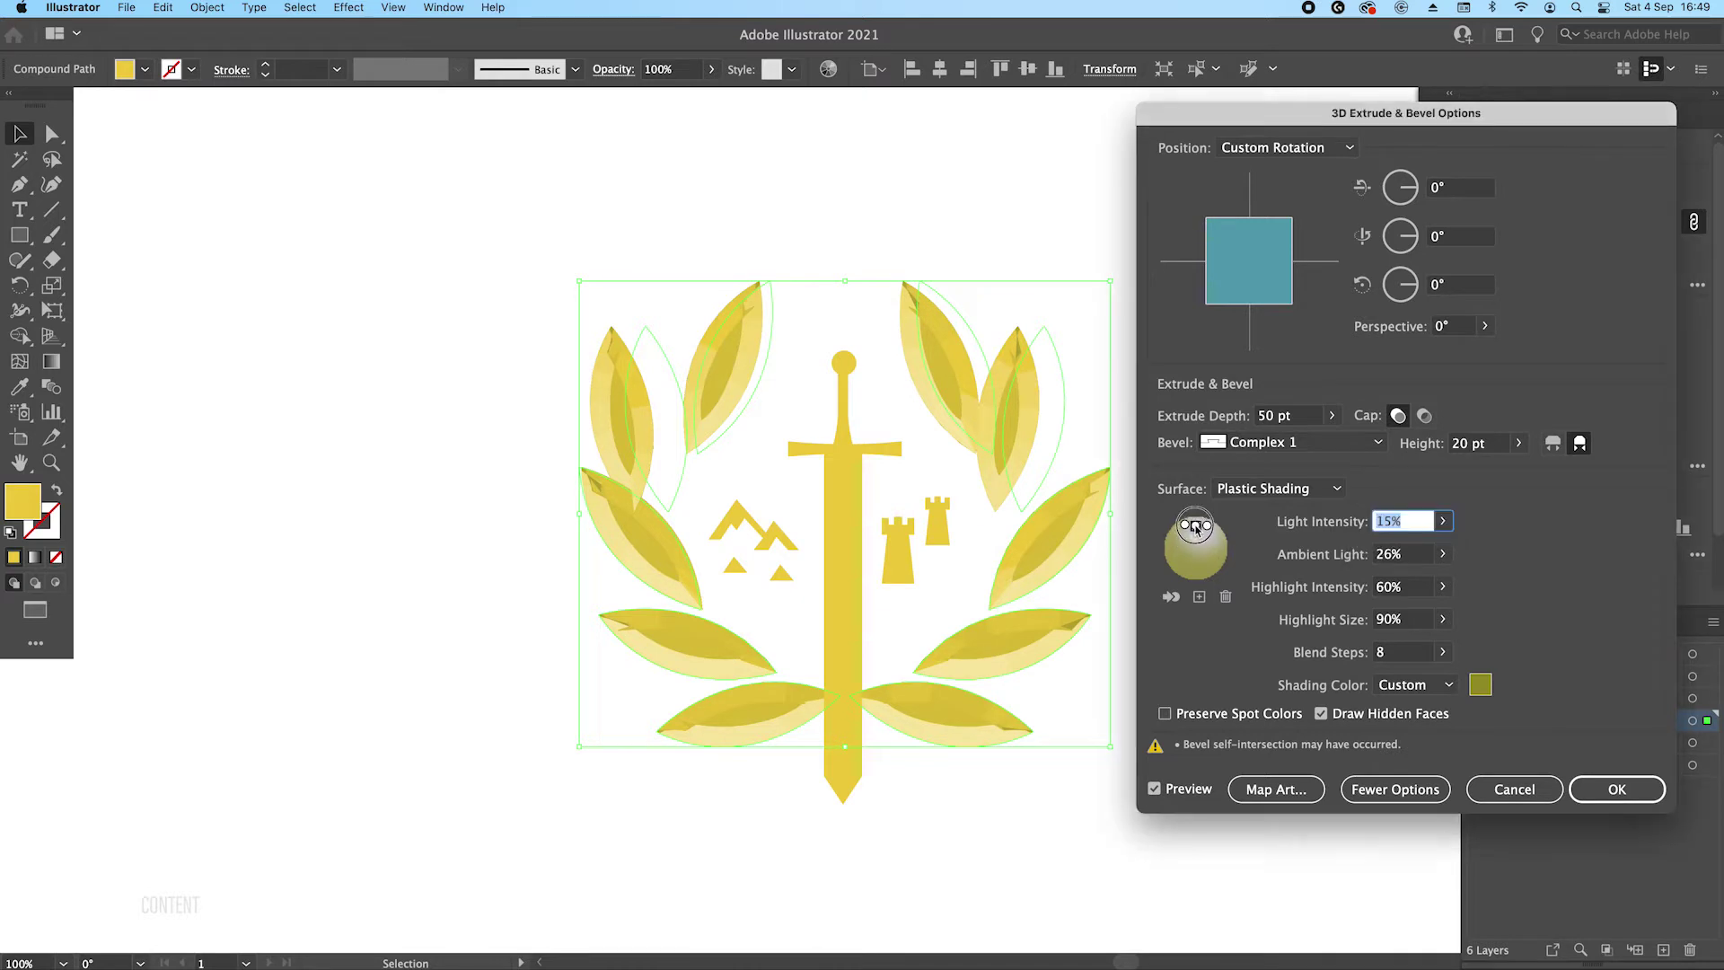
# Lower the two outer lights slightly on the shading sphere and place the middle light above them.
pyautogui.click(1185, 526)
pyautogui.moveTo(1210, 526); pyautogui.dragTo(1210, 533)
pyautogui.click(1196, 523)
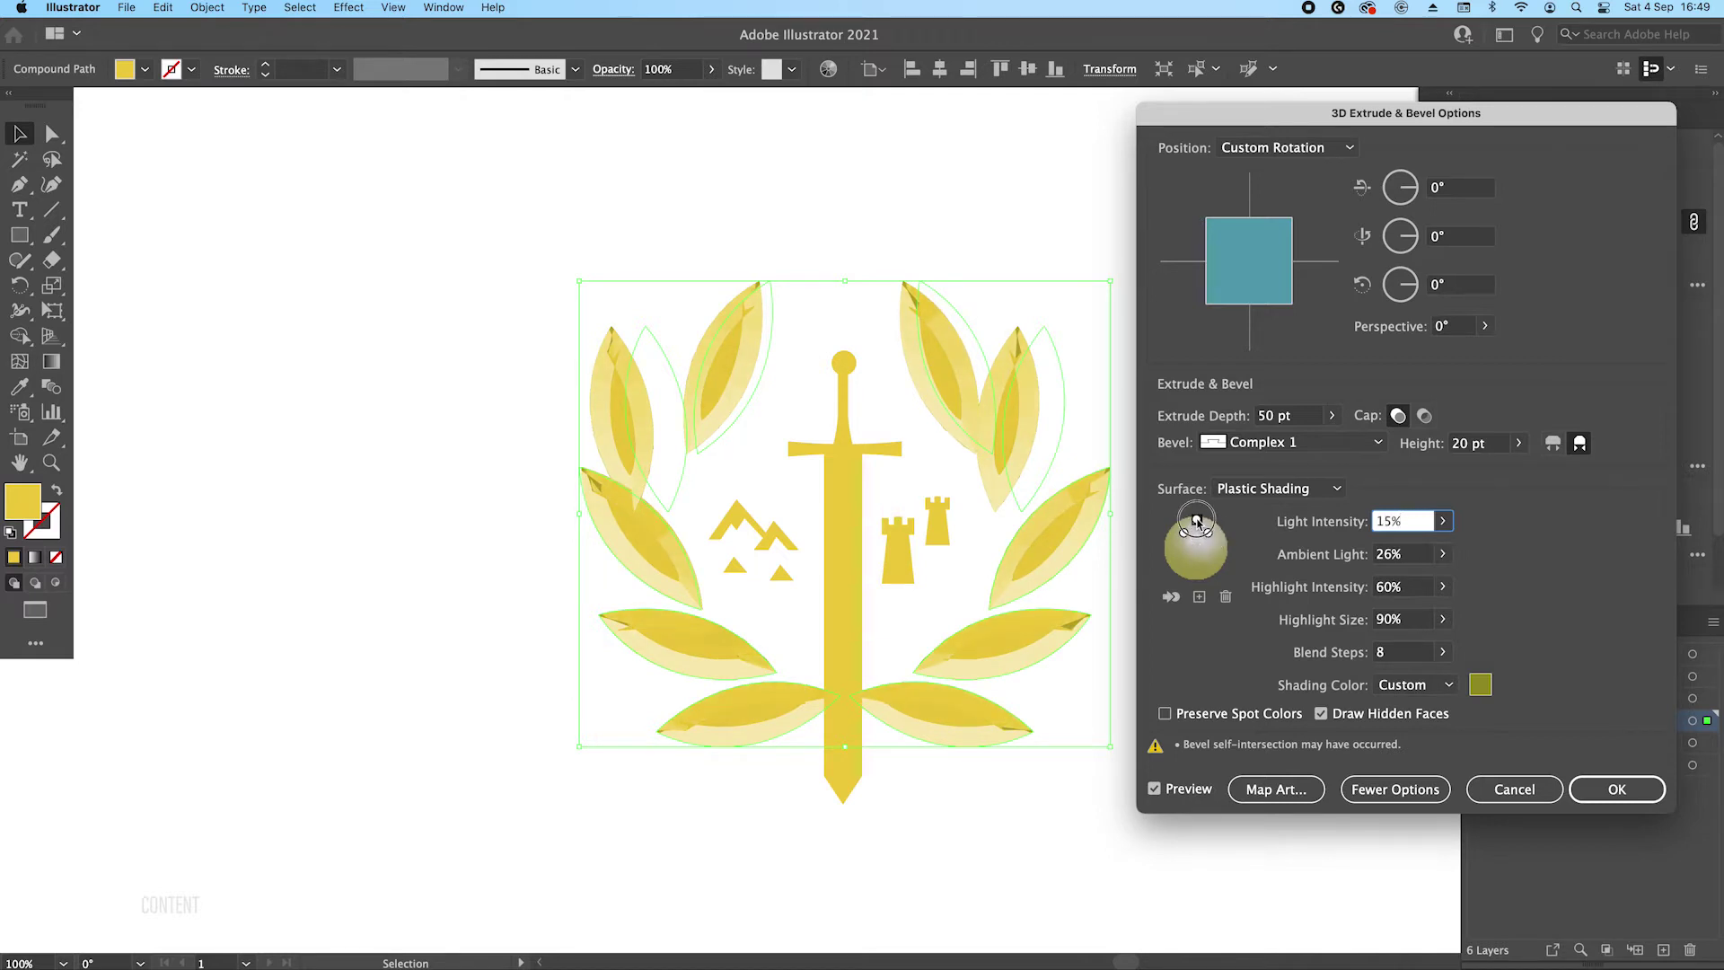
# Raise the two outer lights slightly on the shading sphere.
pyautogui.click(1209, 534)
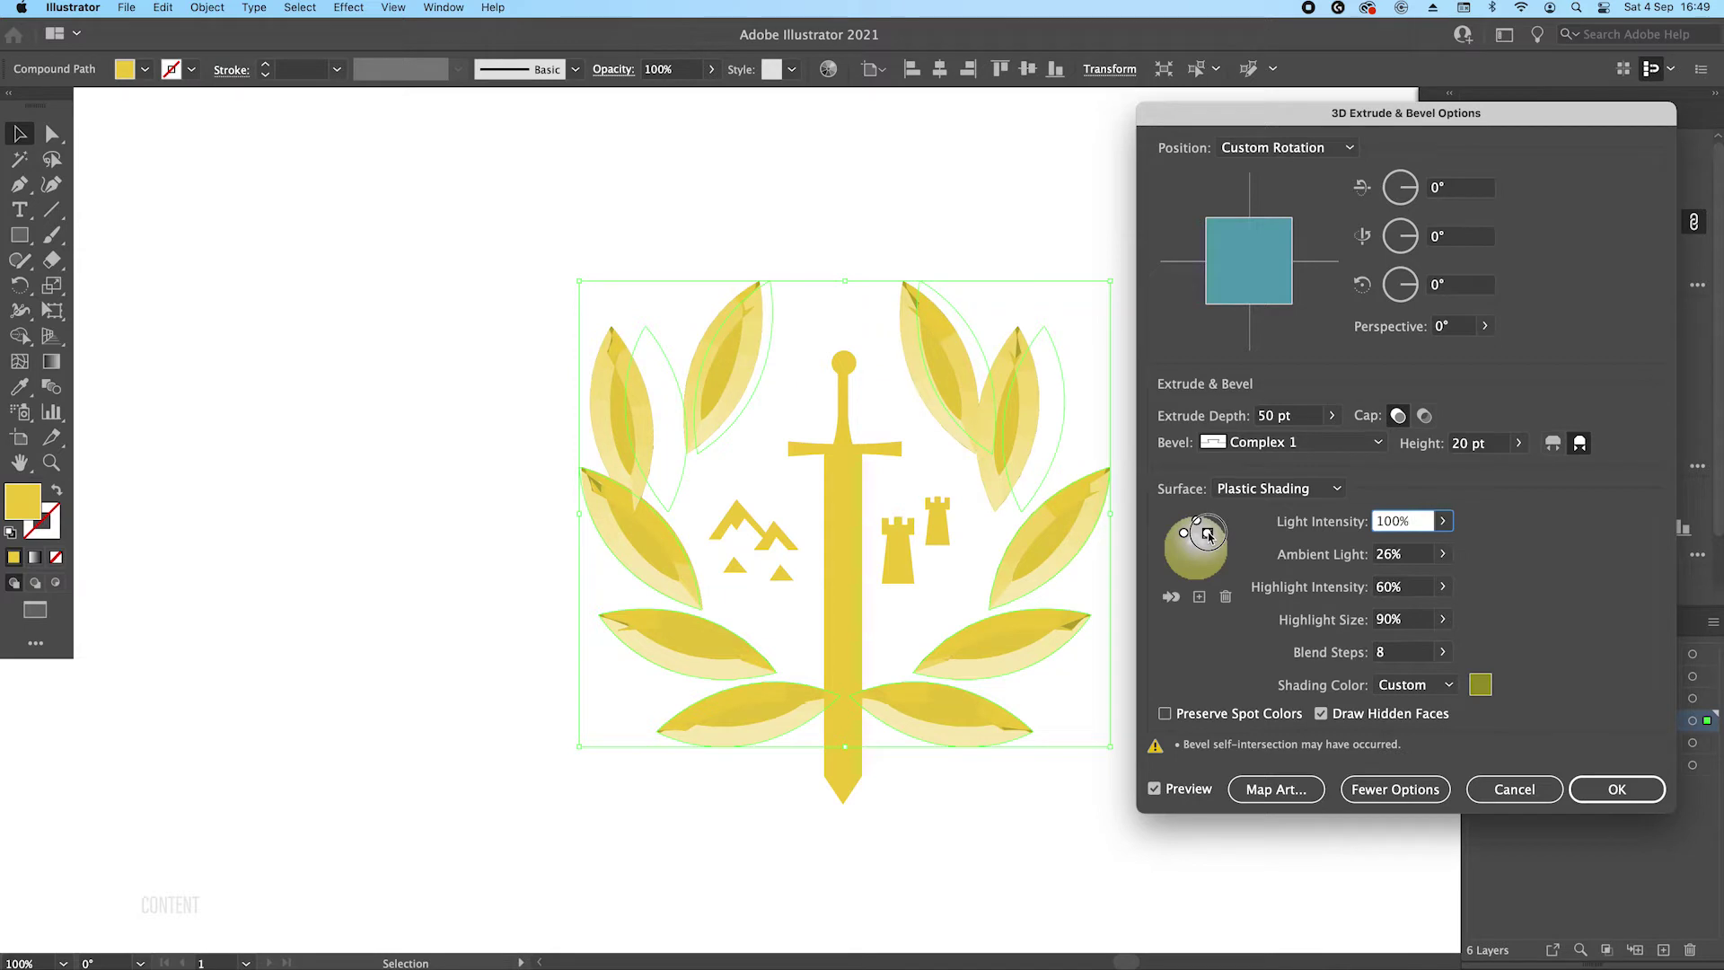
pyautogui.click(1184, 533)
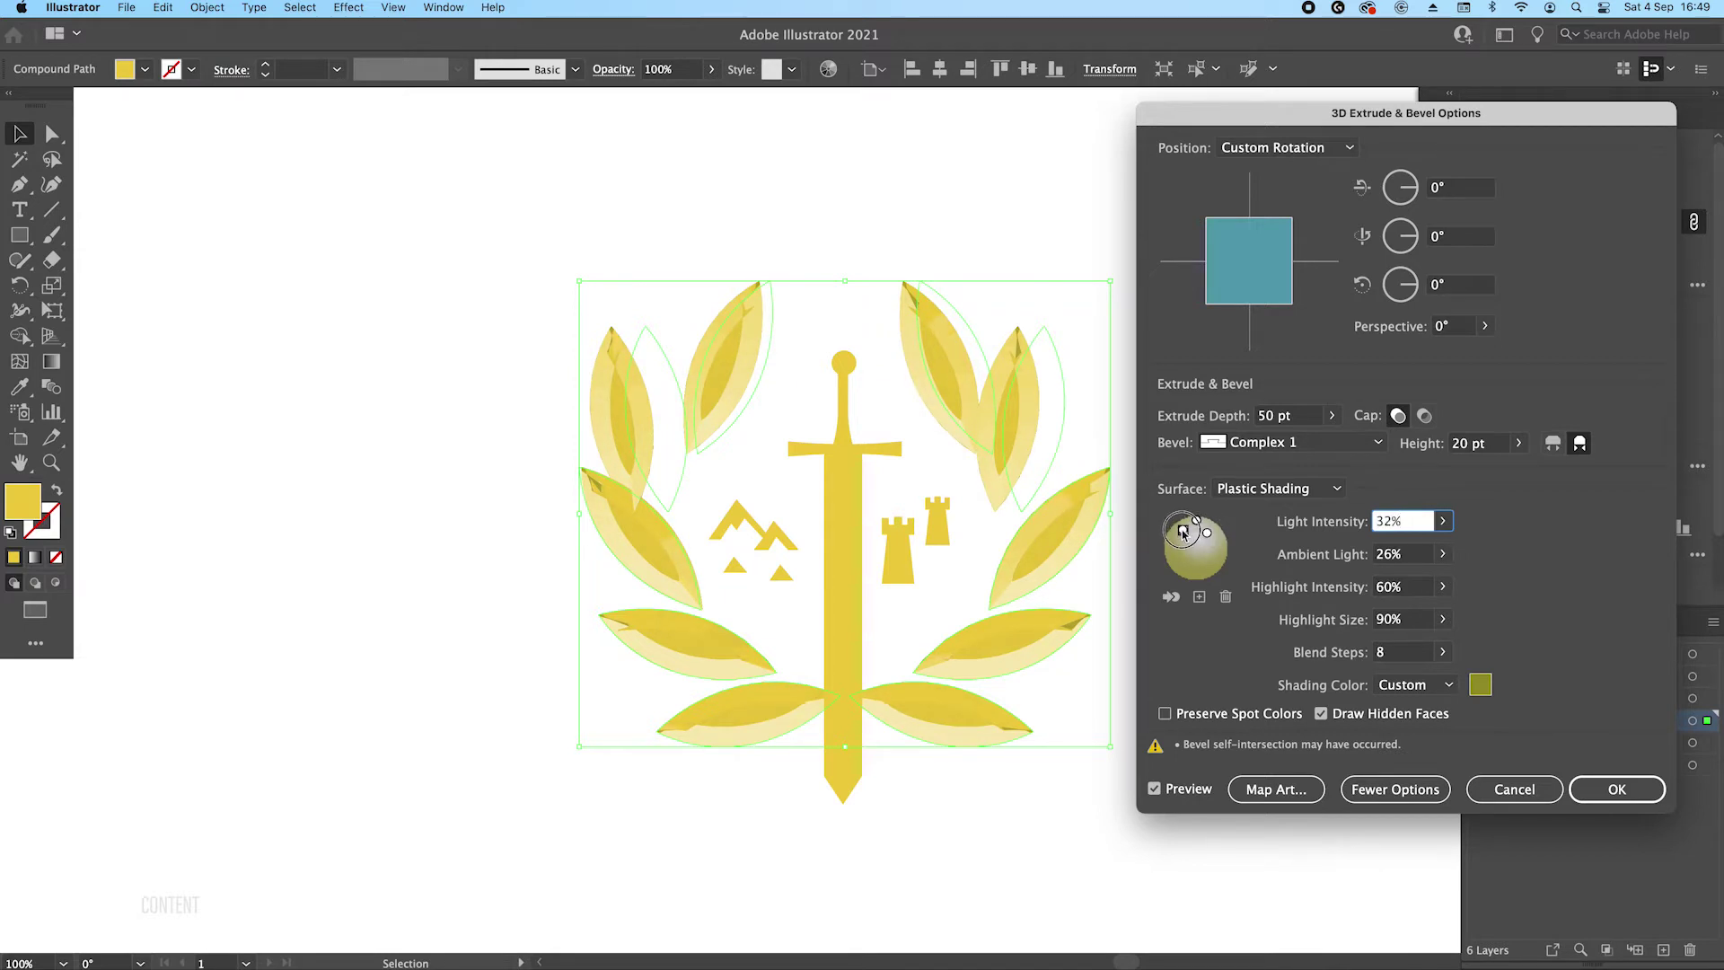
pyautogui.click(1210, 530)
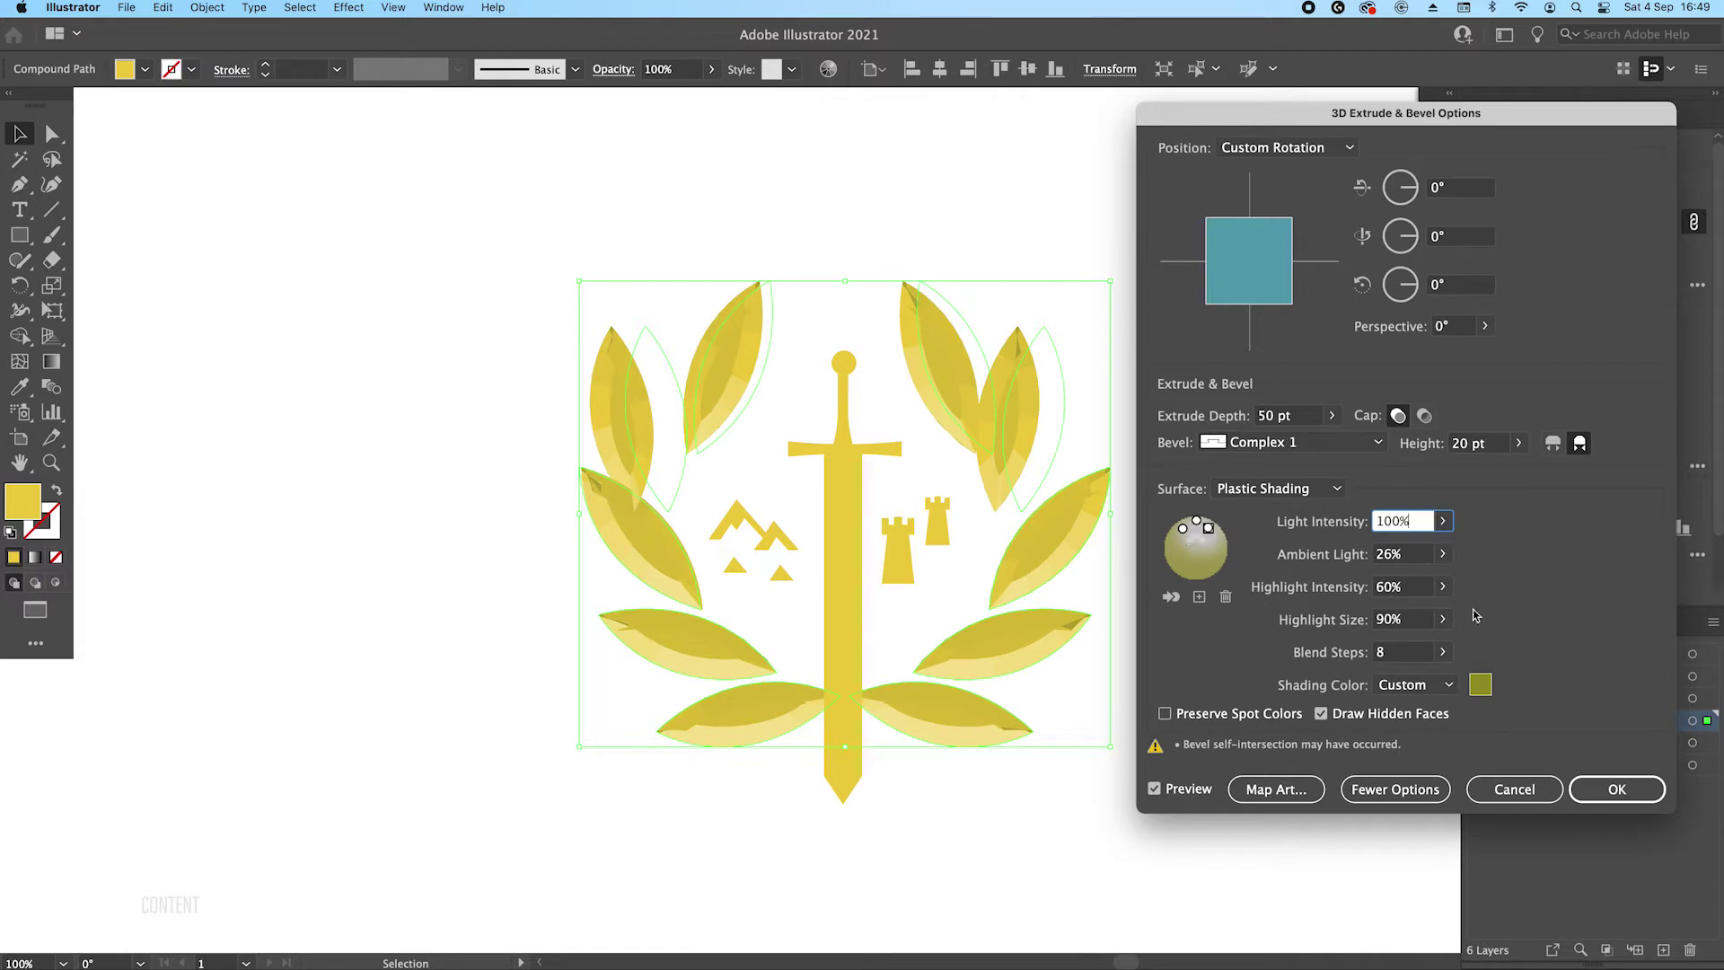
# Try a highlight intensity of 49% for the leaves' shading, and settle on 36%.
pyautogui.moveTo(1442, 587); pyautogui.dragTo(1398, 615)
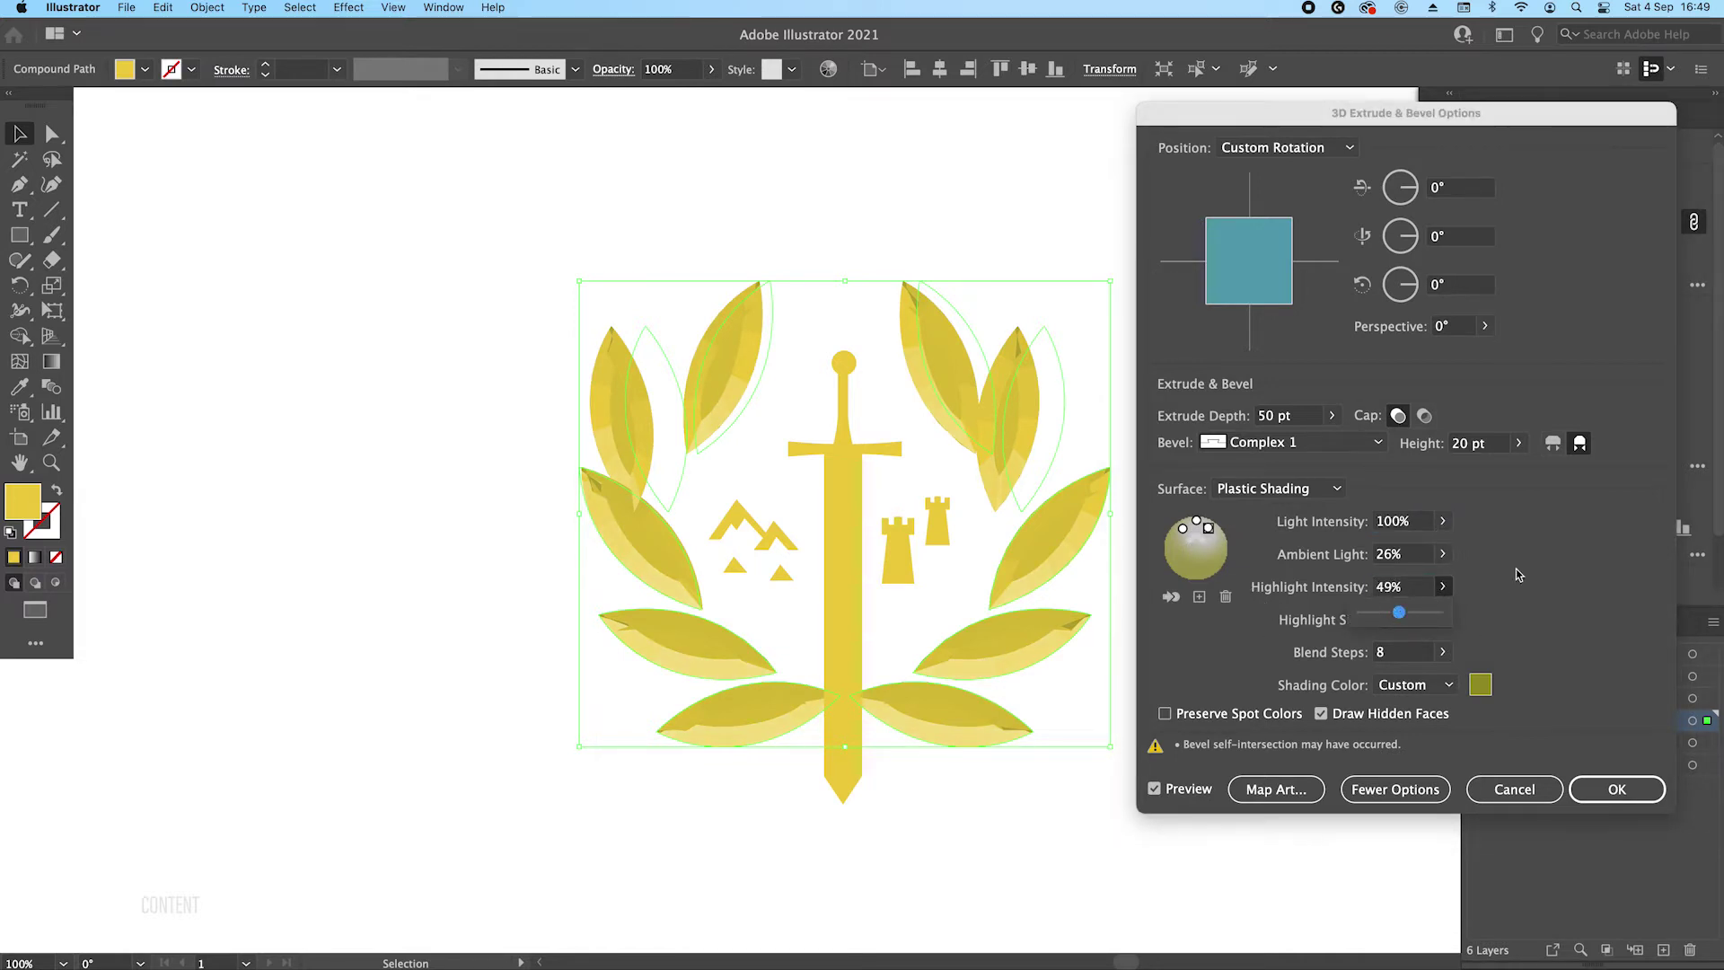
pyautogui.click(1183, 529)
pyautogui.click(1442, 586)
pyautogui.moveTo(1401, 616); pyautogui.dragTo(1389, 614)
pyautogui.click(1198, 522)
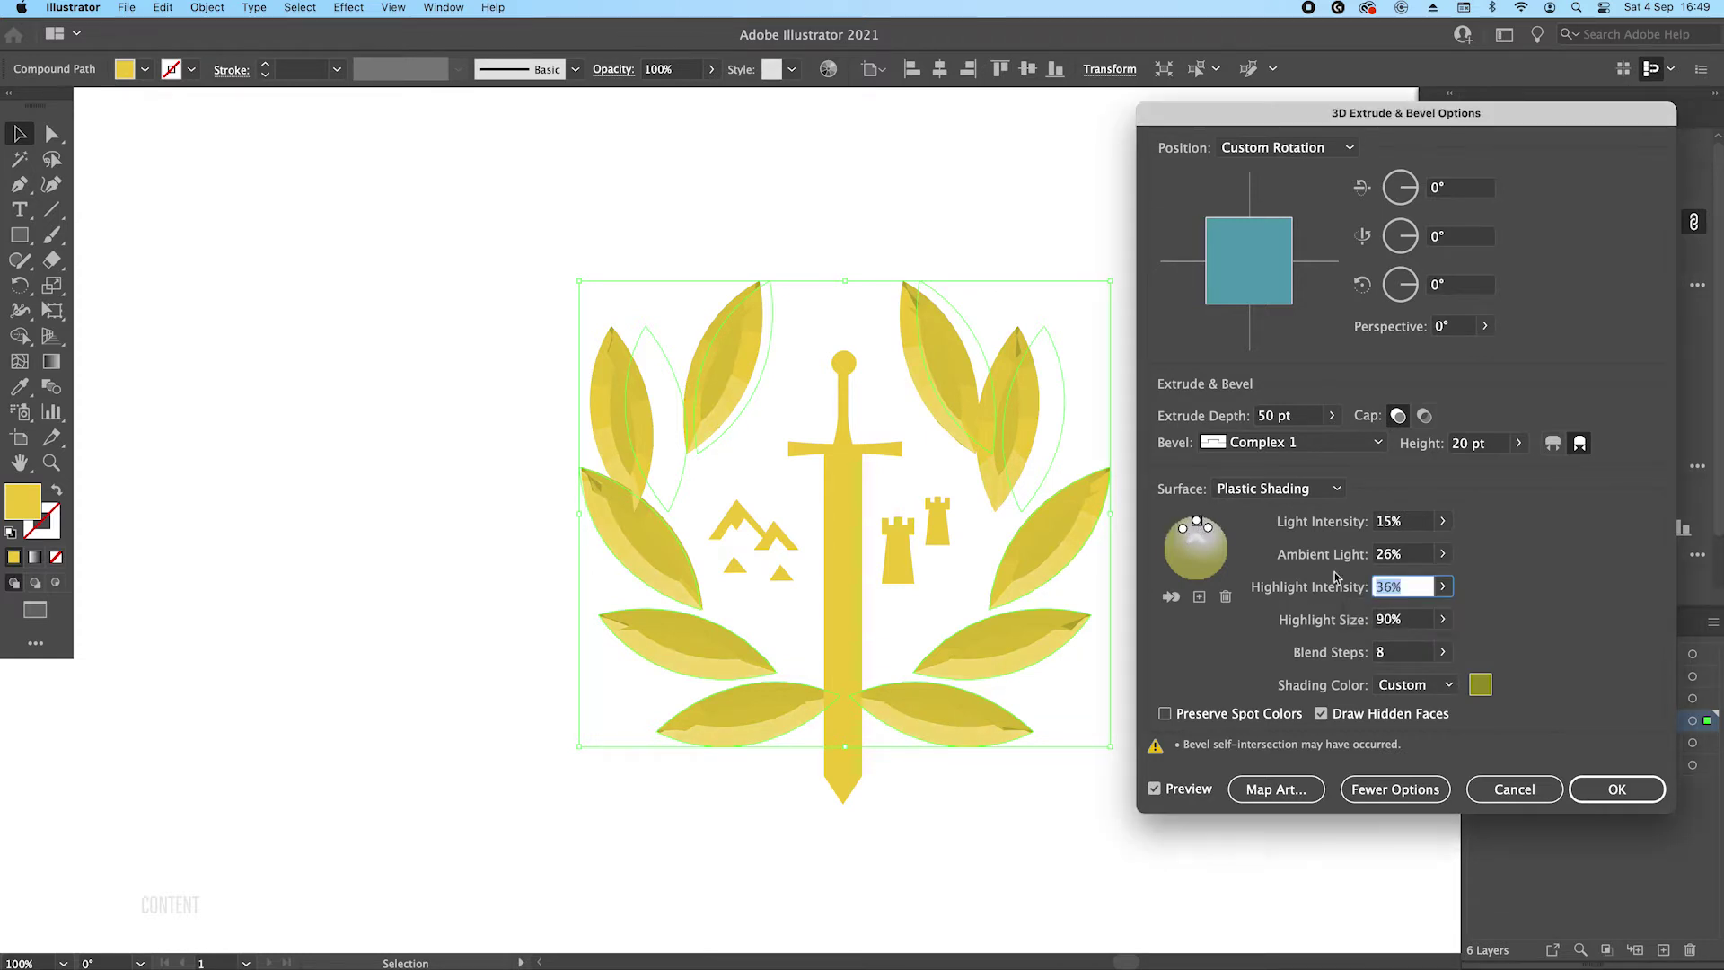
# Try a highlight size of 51% for the leaves' shading, and settle on 67%.
pyautogui.click(1442, 619)
pyautogui.moveTo(1434, 643); pyautogui.dragTo(1399, 643)
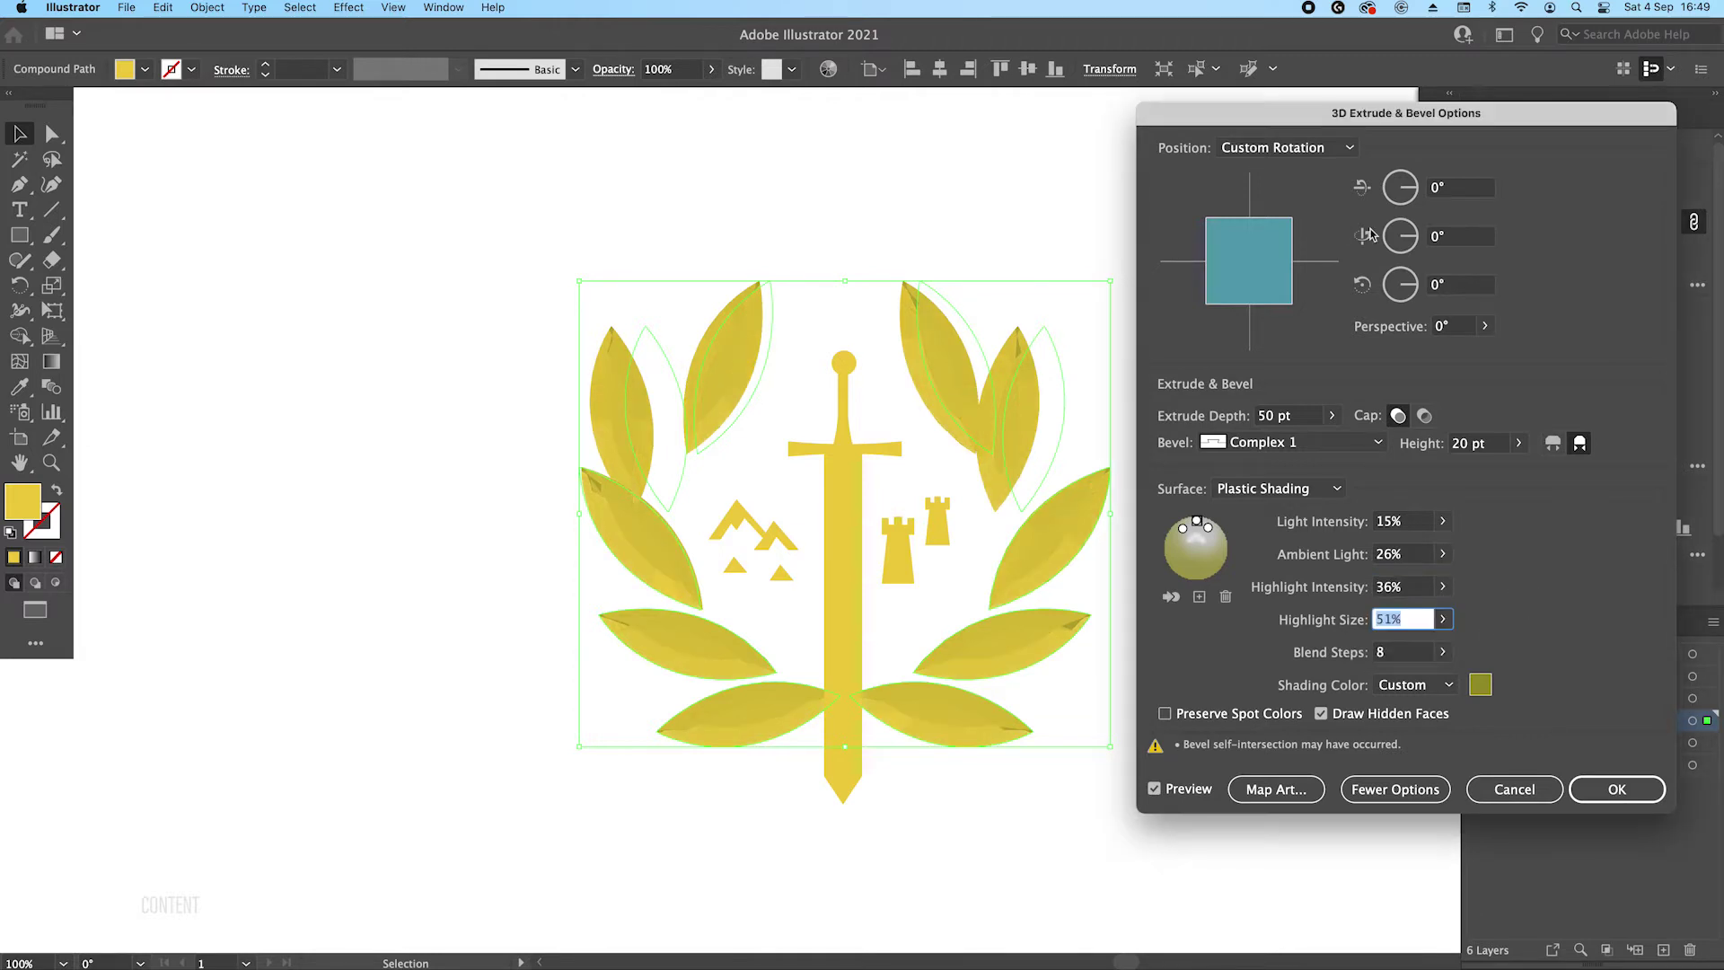
pyautogui.click(1442, 619)
pyautogui.moveTo(1399, 646); pyautogui.dragTo(1414, 646)
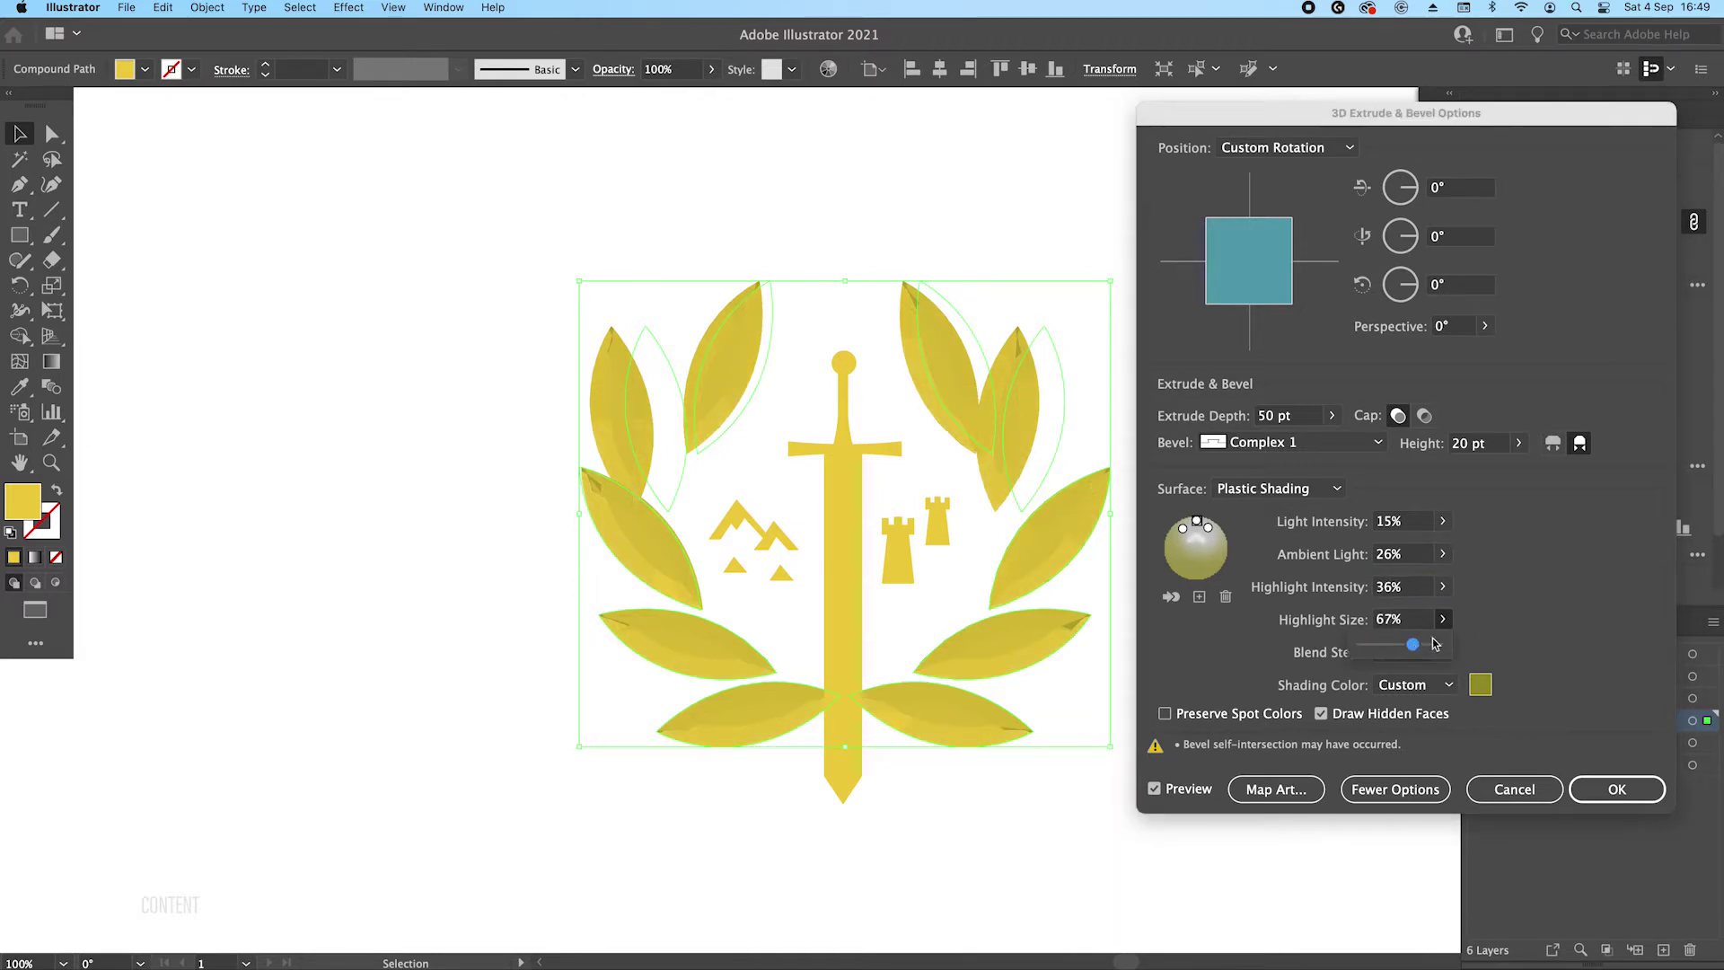
# Reposition the lights on the shading sphere, spreading the two outer ones slightly further apart.
pyautogui.click(1208, 528)
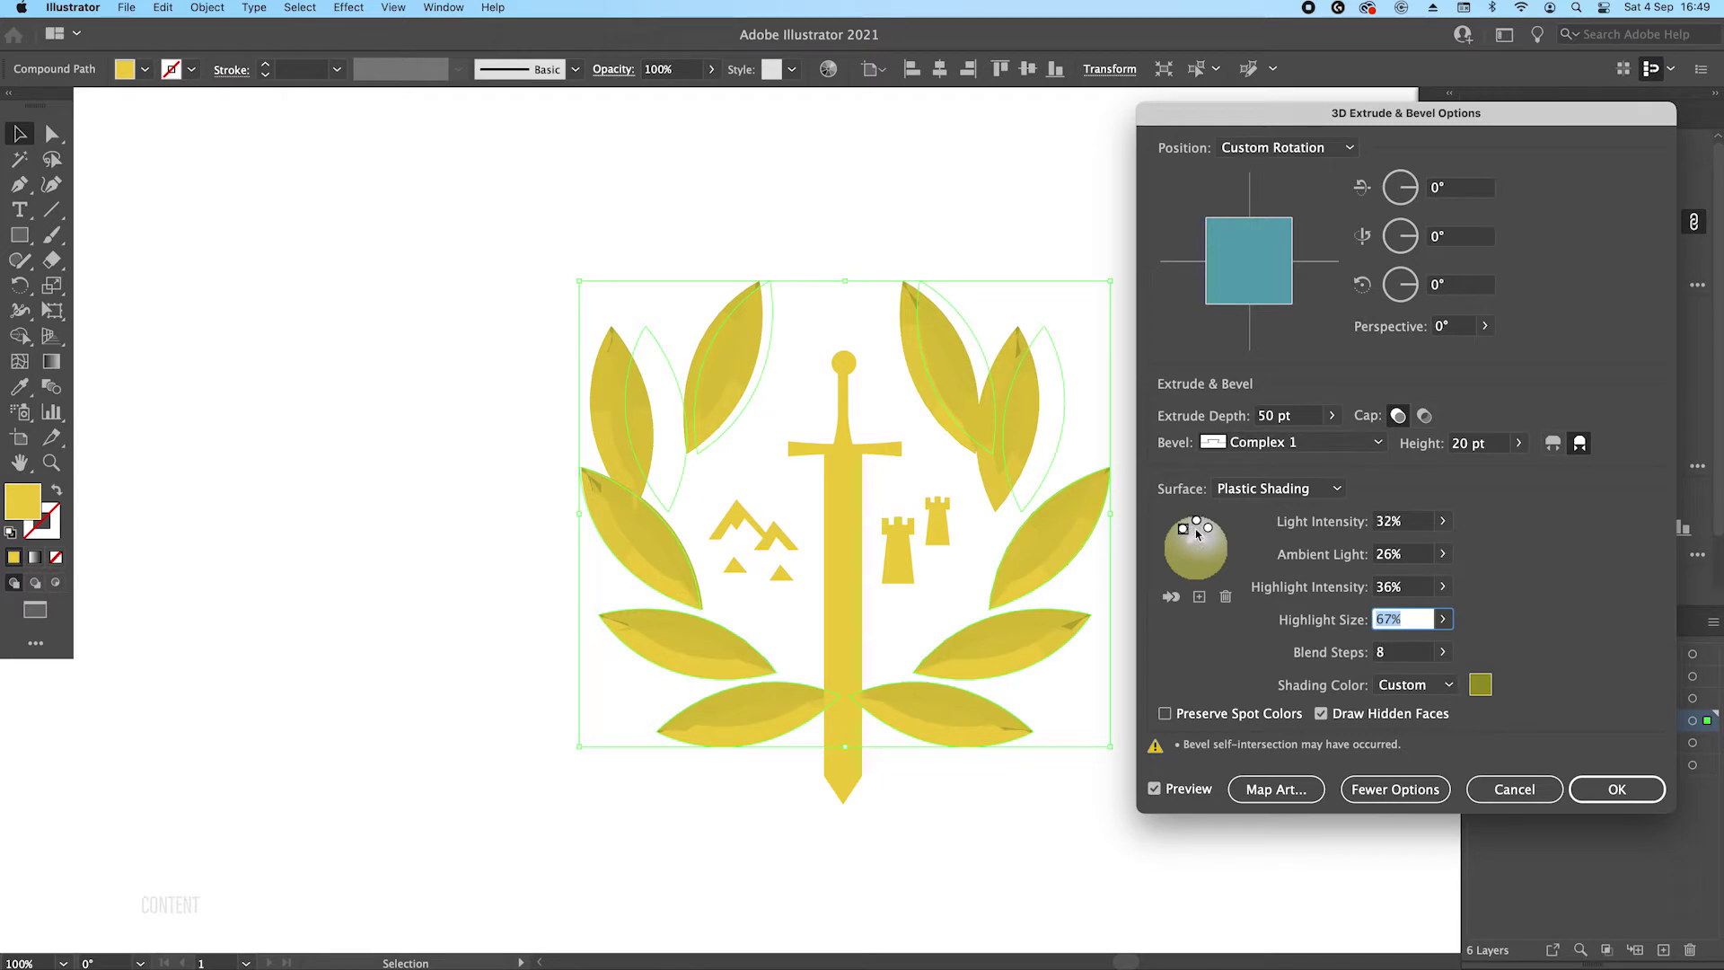
pyautogui.click(1184, 528)
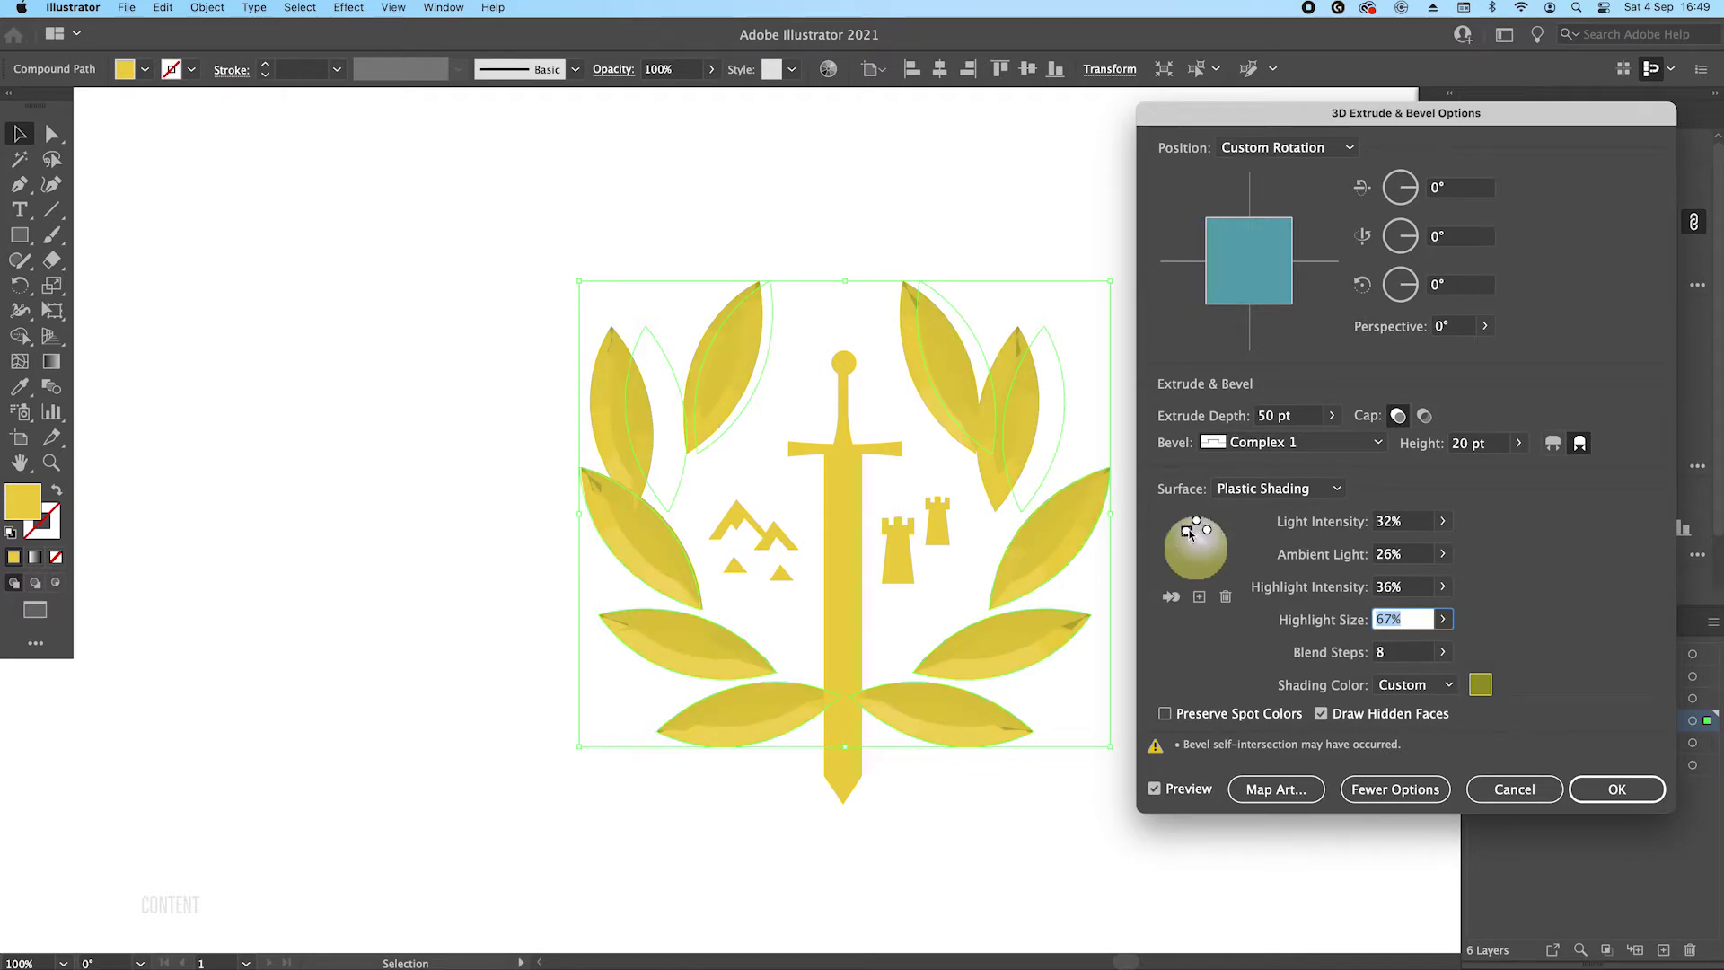
pyautogui.click(1198, 521)
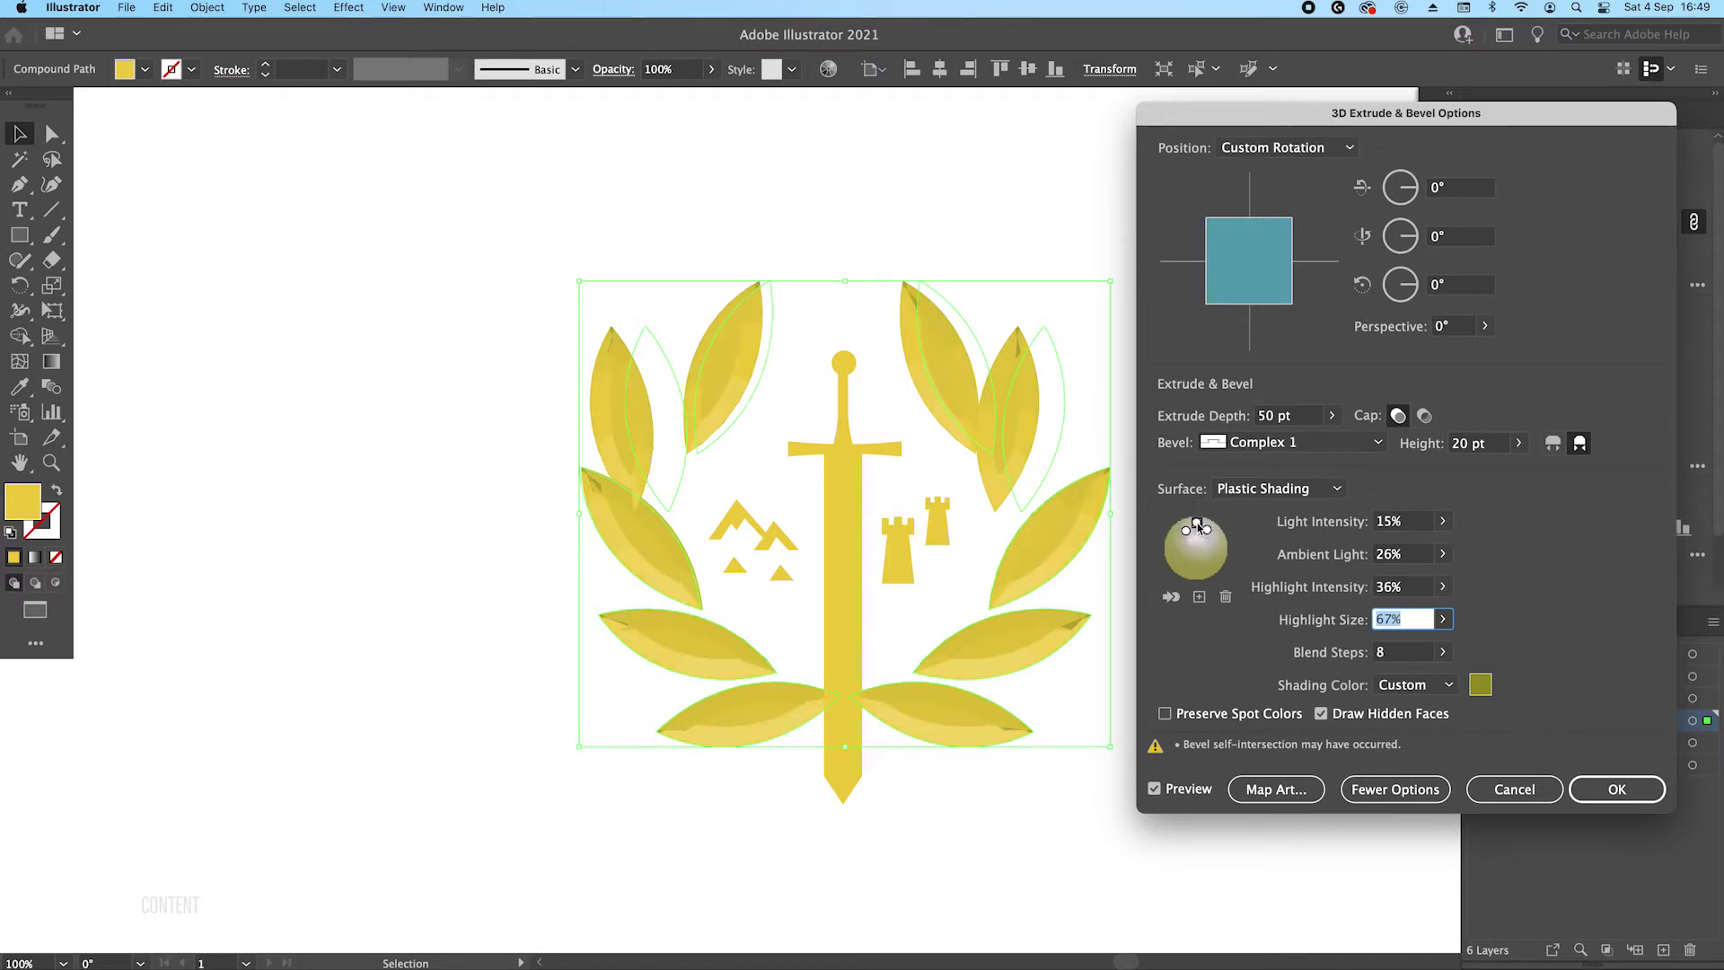
pyautogui.click(1210, 528)
pyautogui.click(1181, 530)
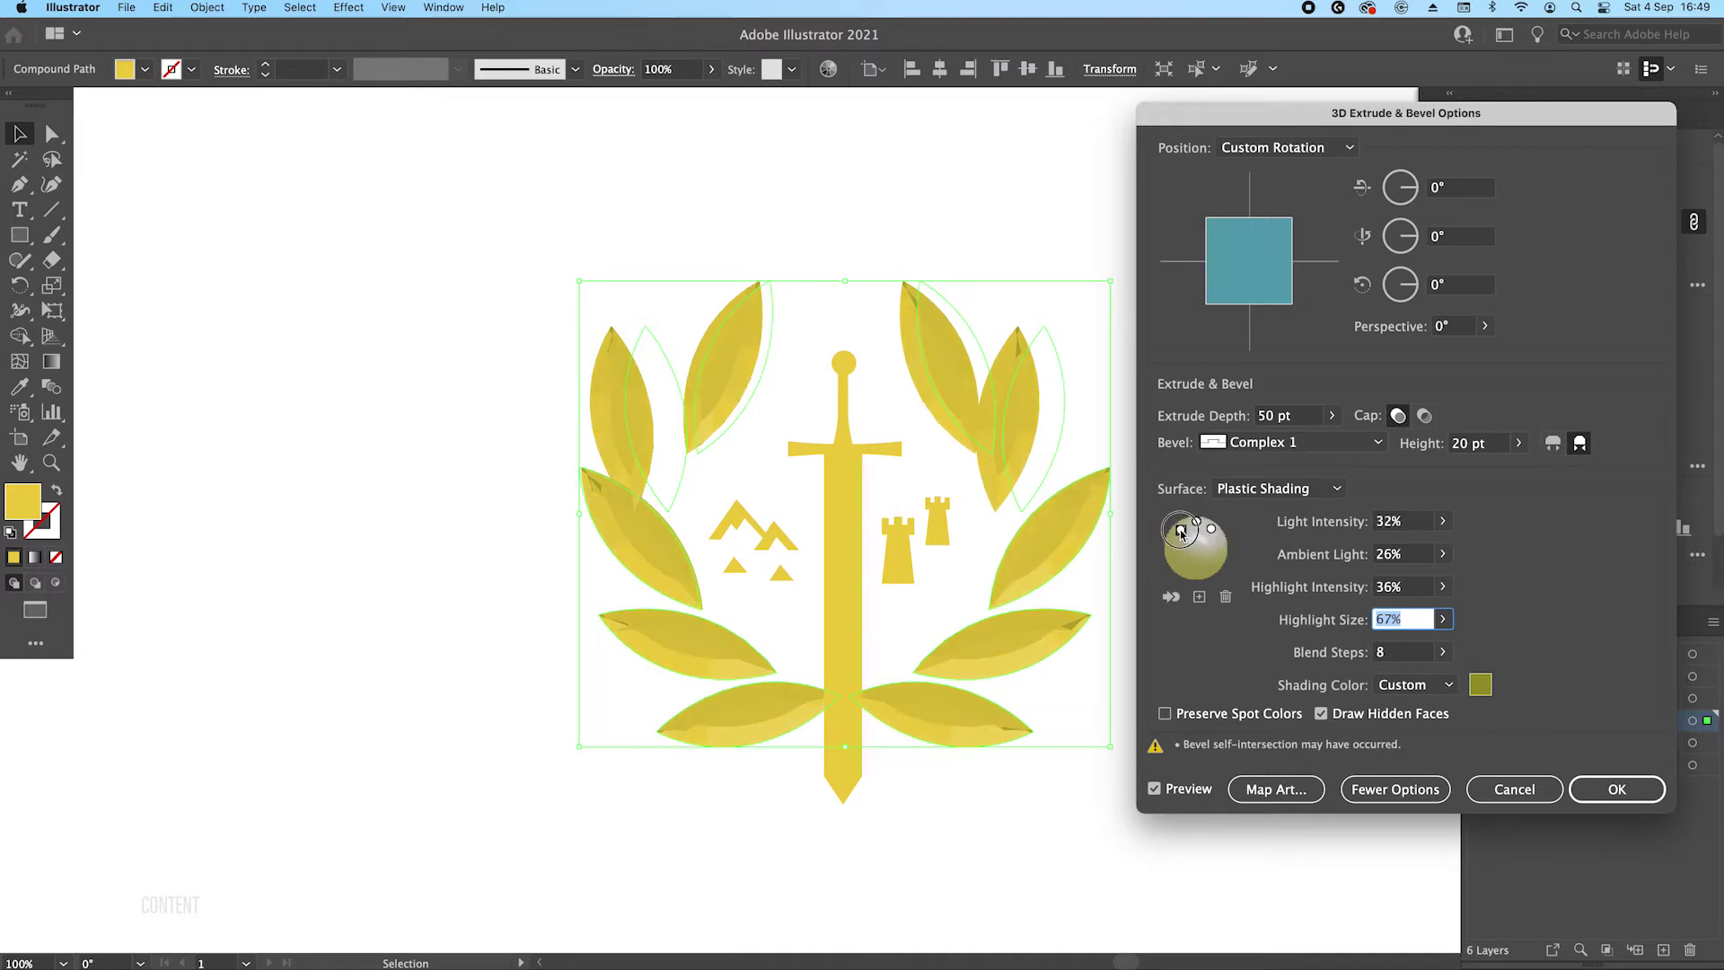
# Darken the leaves' custom shading colour to olive 7c7521.
pyautogui.click(1480, 685)
pyautogui.moveTo(1385, 706)
pyautogui.mouseDown()
pyautogui.moveTo(1376, 724)
pyautogui.moveTo(1393, 731)
pyautogui.mouseUp()
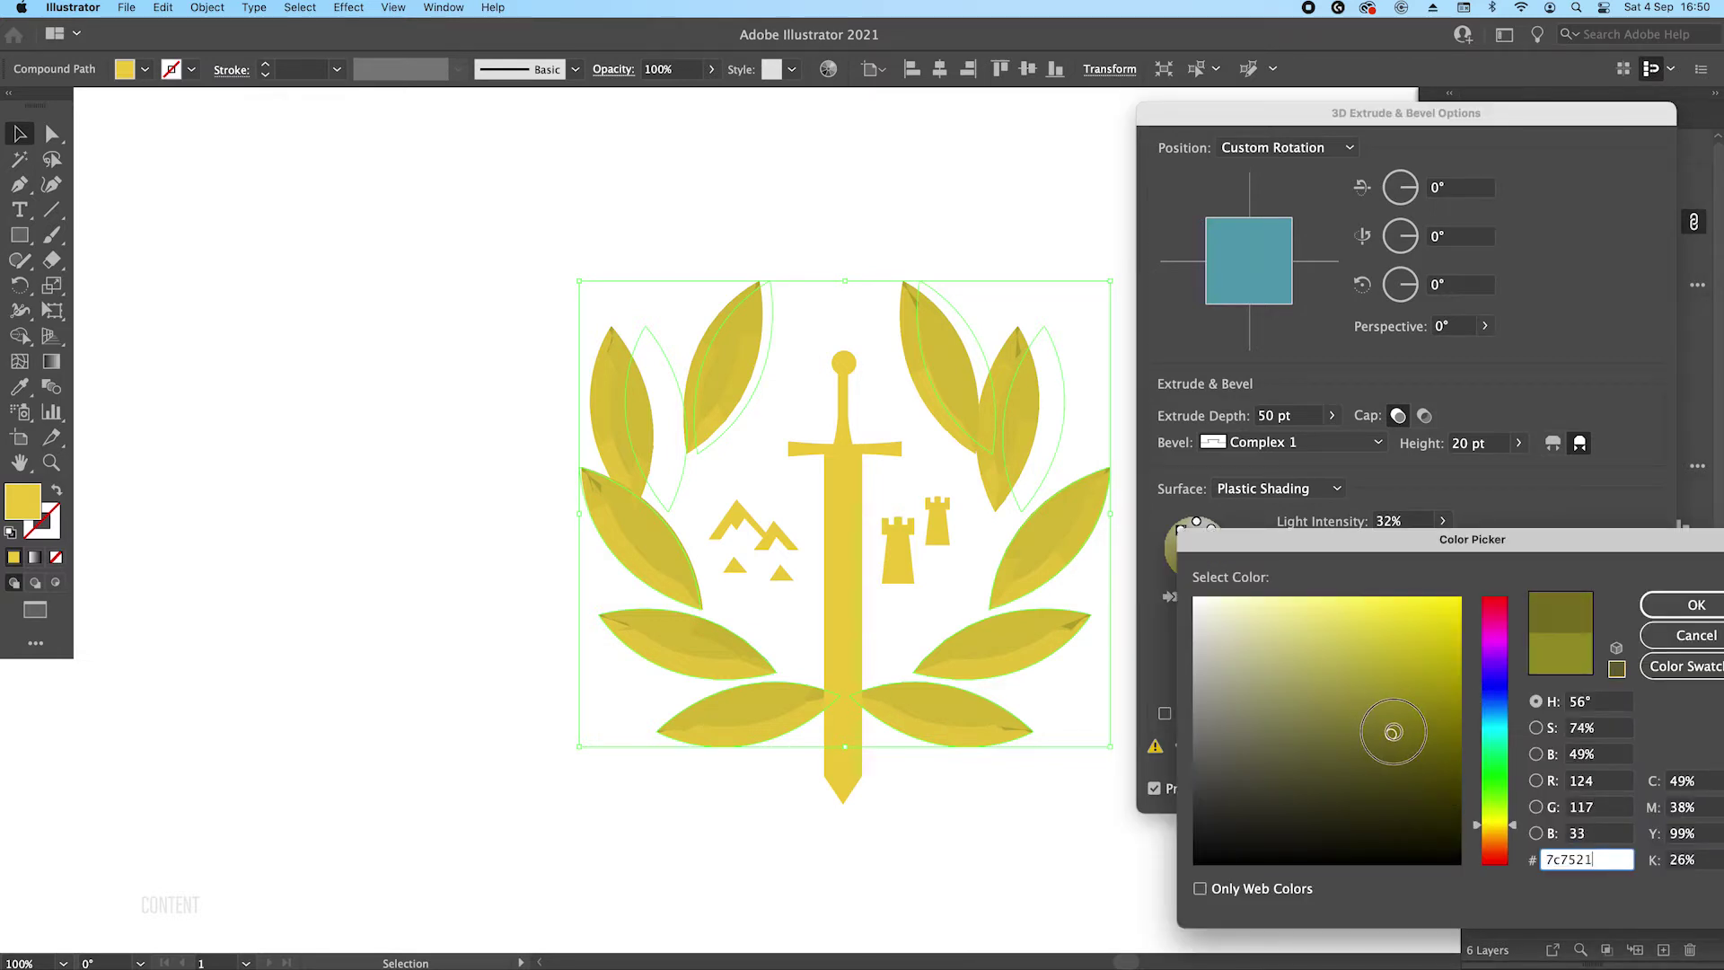
pyautogui.click(1667, 606)
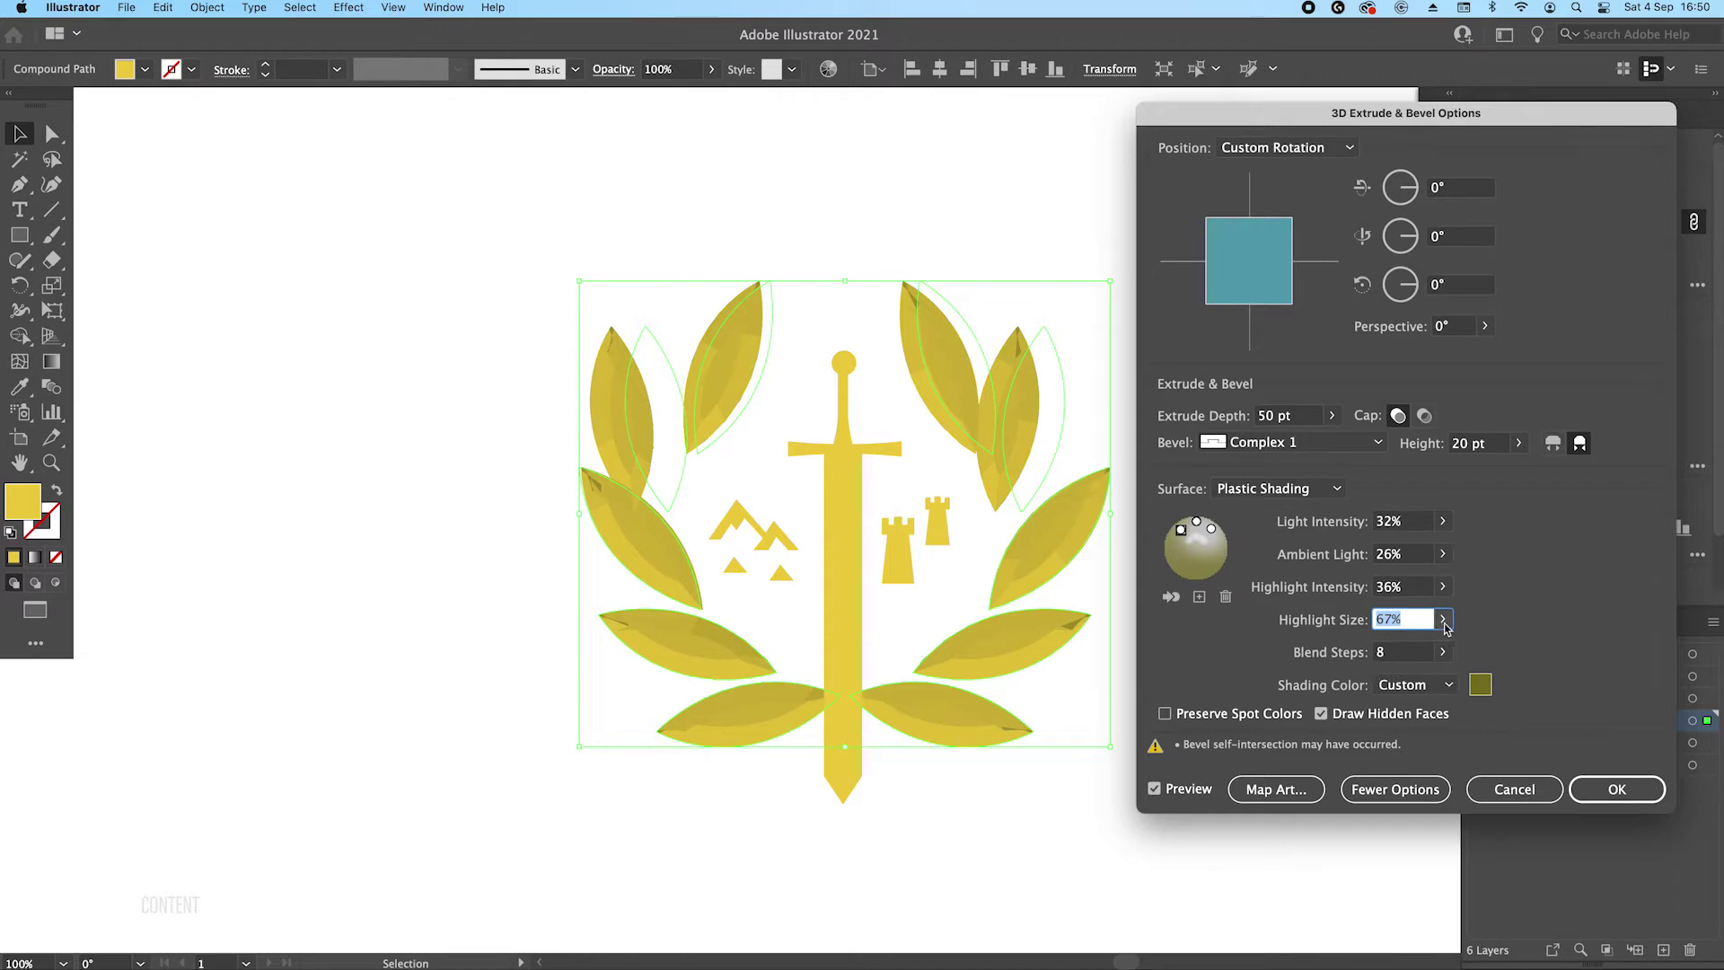
# Set the intensity of the left light on the shading sphere to 23%.
pyautogui.click(1447, 622)
pyautogui.click(1478, 586)
pyautogui.click(1442, 550)
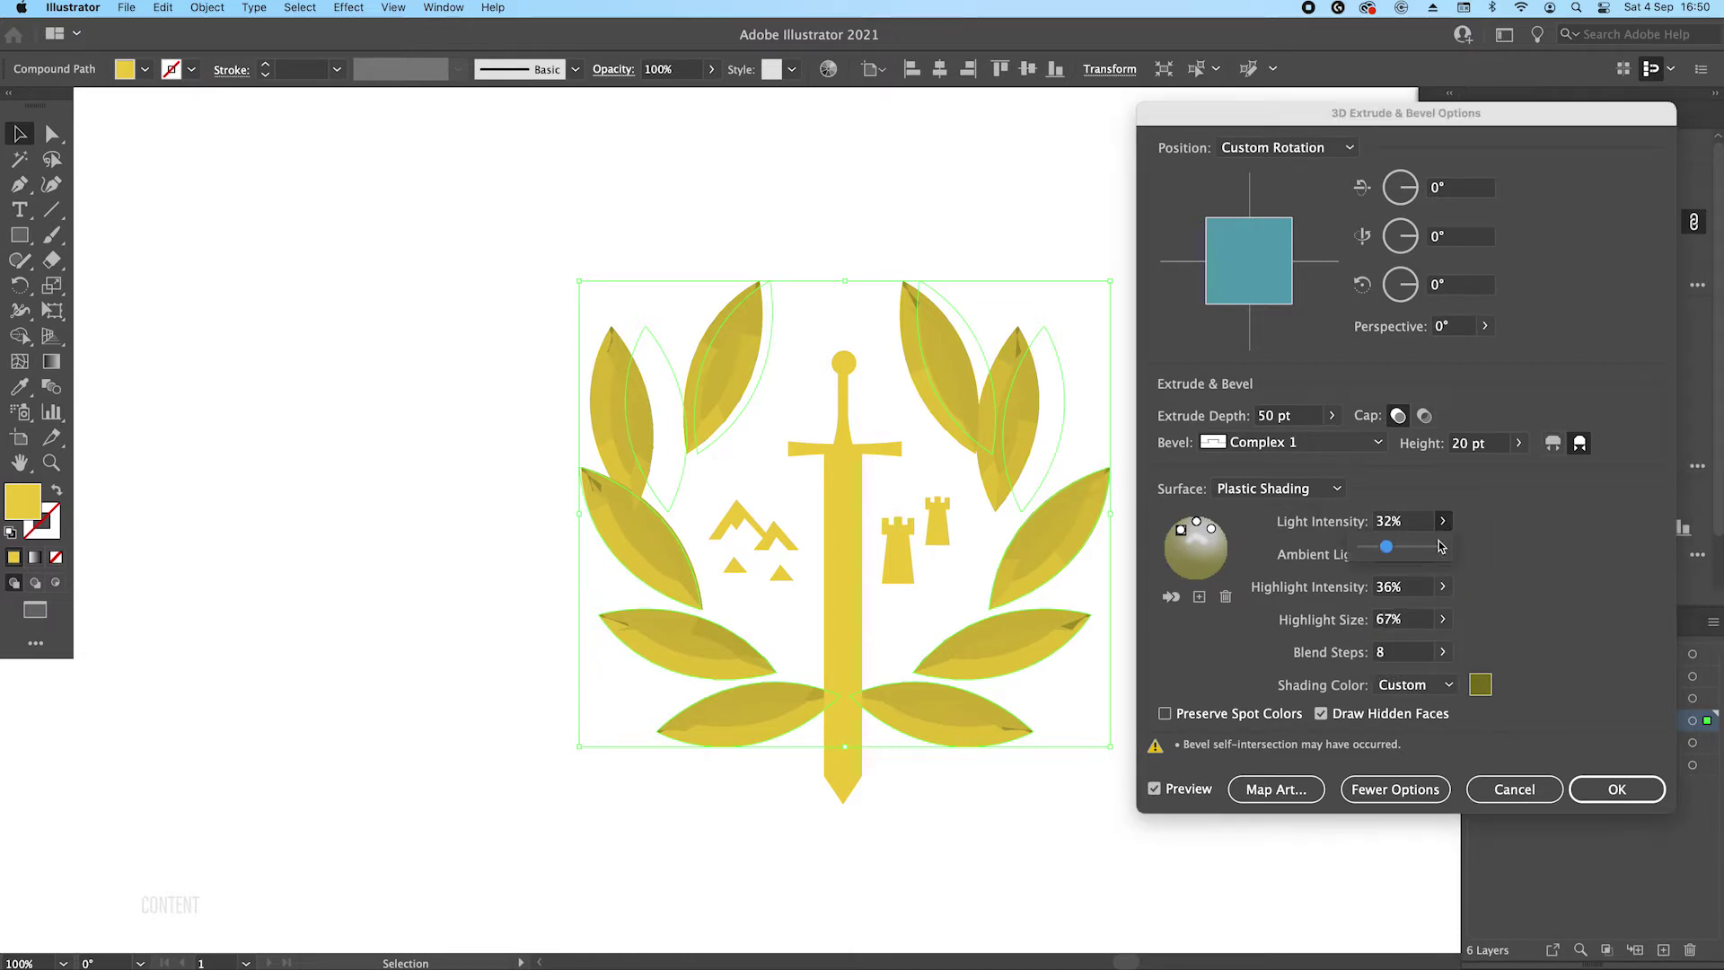
pyautogui.moveTo(1389, 552); pyautogui.dragTo(1376, 548)
pyautogui.click(1521, 564)
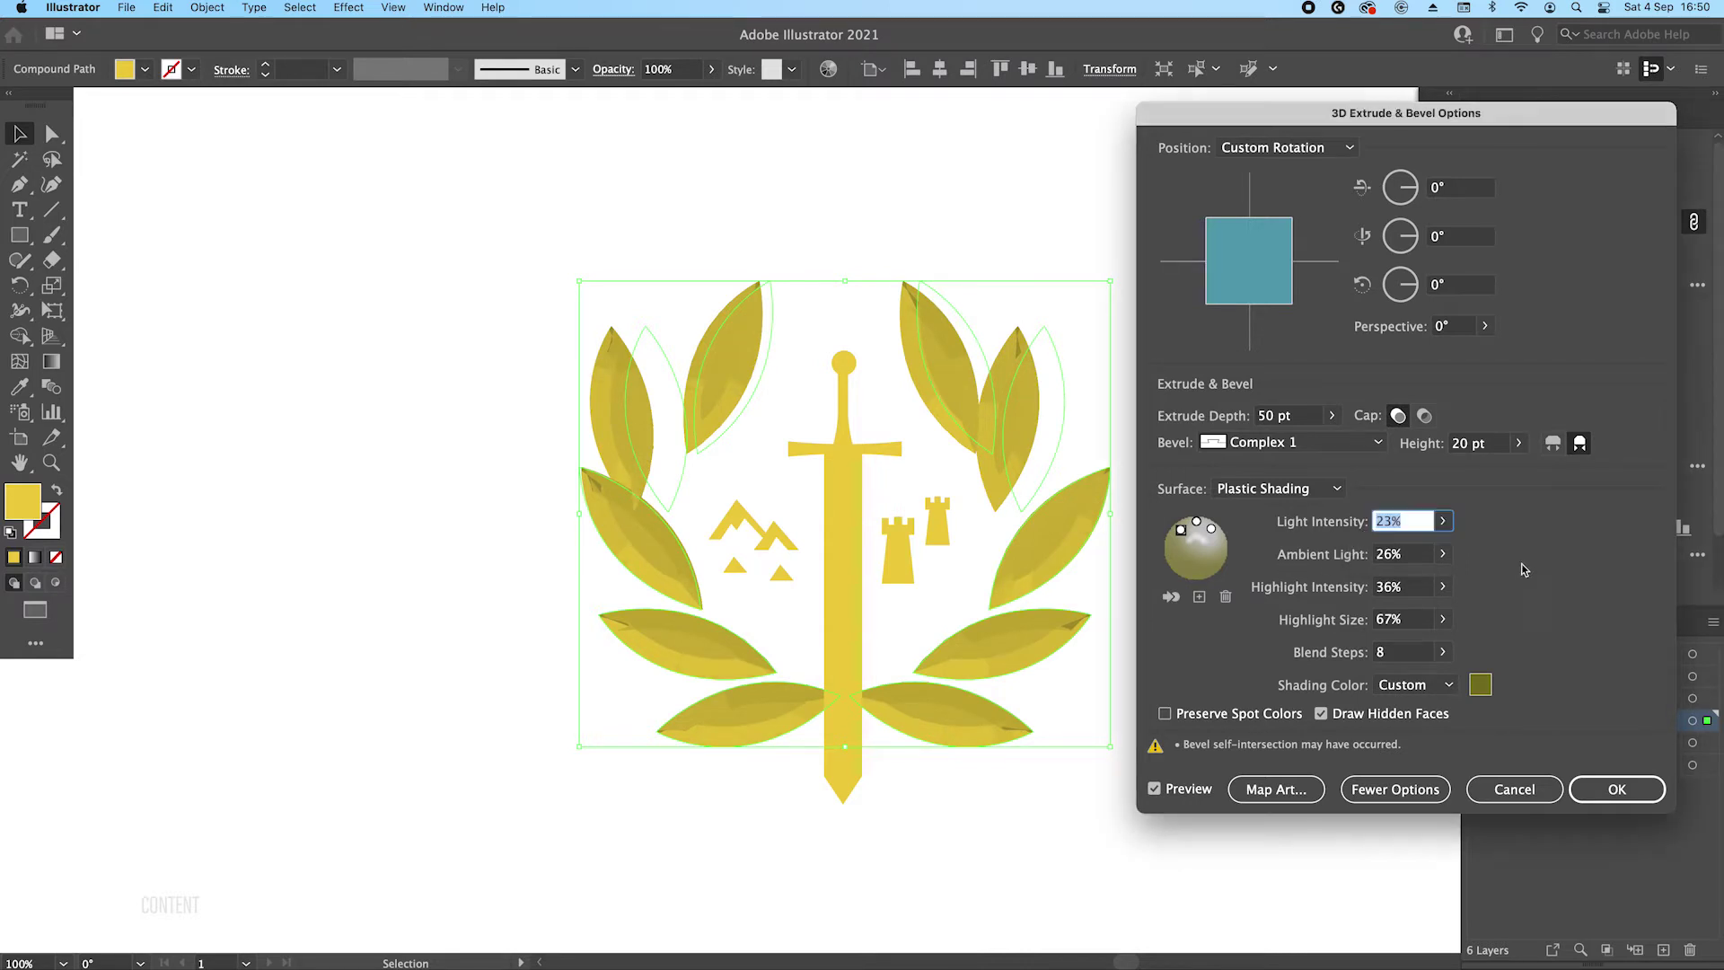
# Raise the middle light's intensity to about 24% and set the right light's intensity to 29%.
pyautogui.click(1197, 523)
pyautogui.click(1443, 521)
pyautogui.moveTo(1374, 551); pyautogui.dragTo(1384, 552)
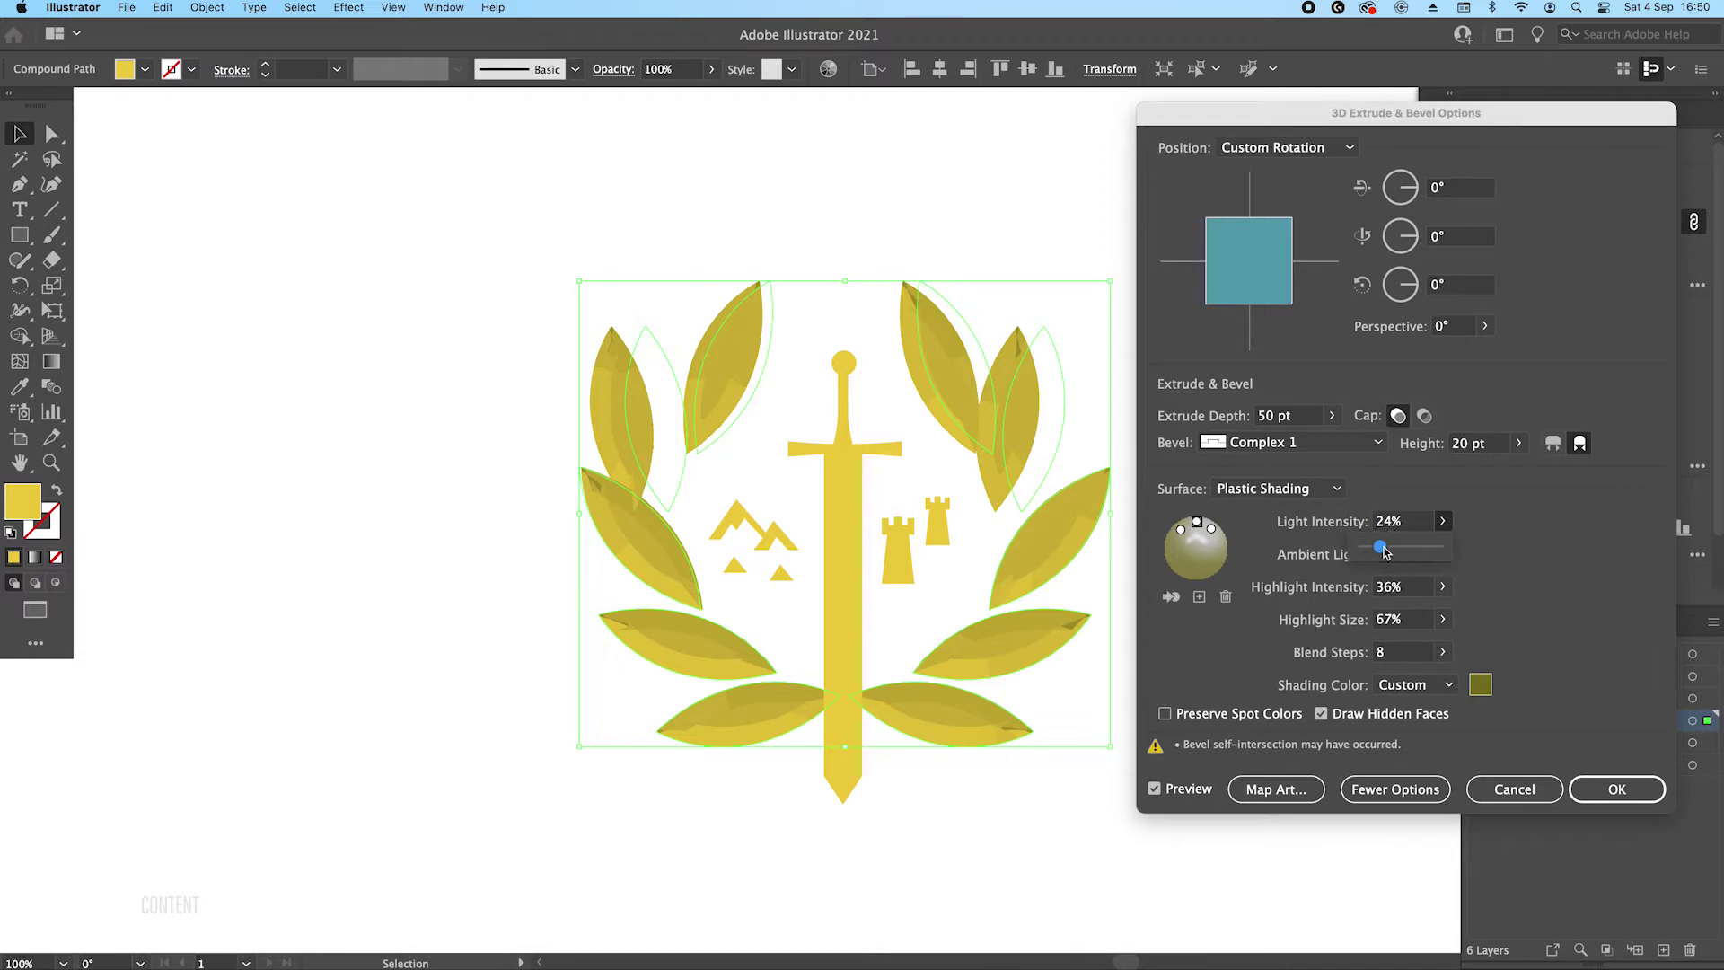
pyautogui.click(1390, 554)
pyautogui.click(1212, 528)
pyautogui.click(1442, 521)
pyautogui.moveTo(1437, 546); pyautogui.dragTo(1383, 551)
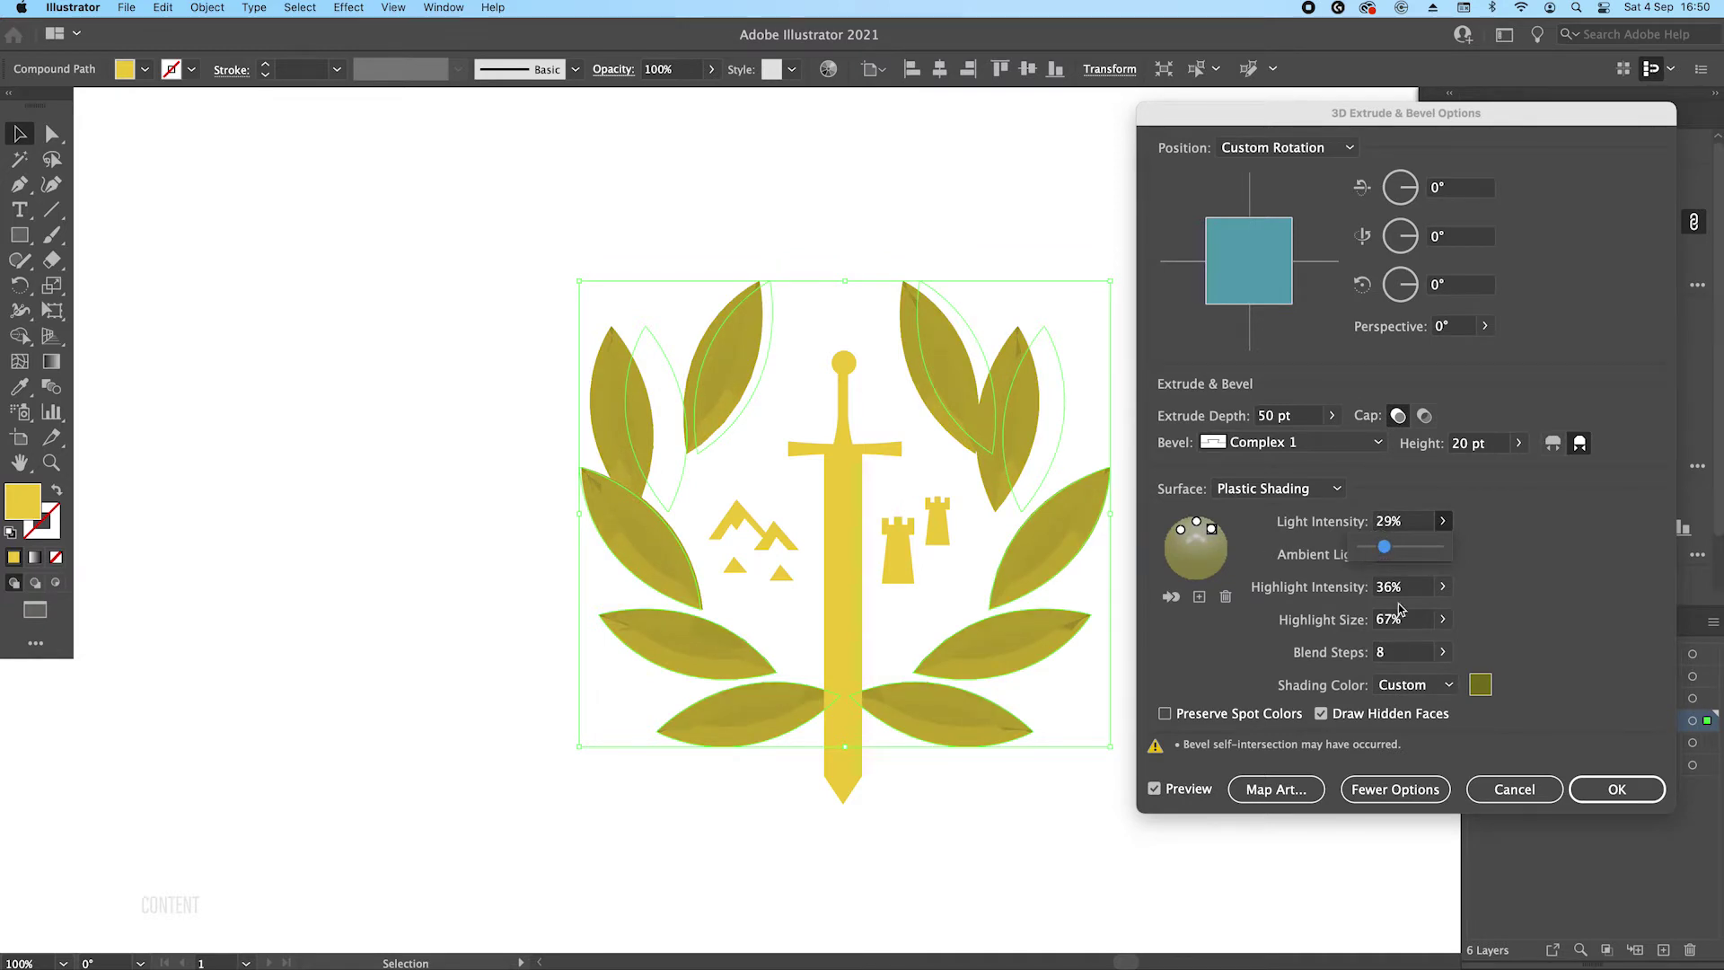
# Change the leaves' shading colour to the lighter olive b5a82c.
pyautogui.click(1480, 684)
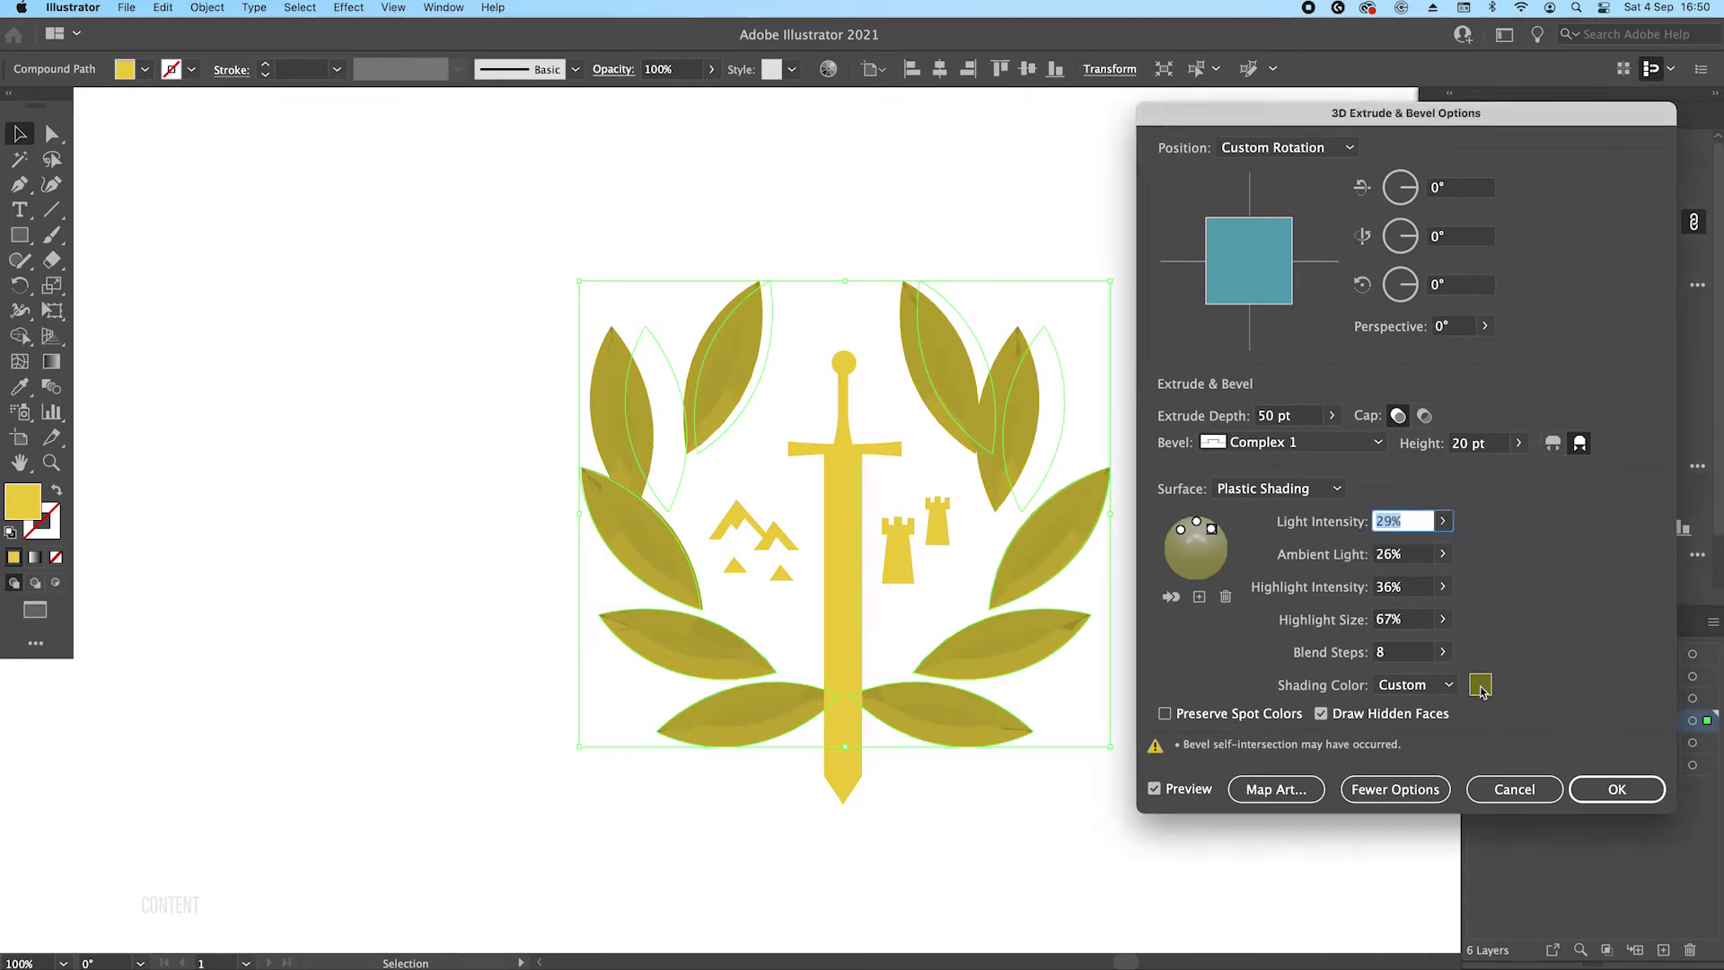
pyautogui.moveTo(1393, 731); pyautogui.dragTo(1396, 675)
pyautogui.click(1672, 605)
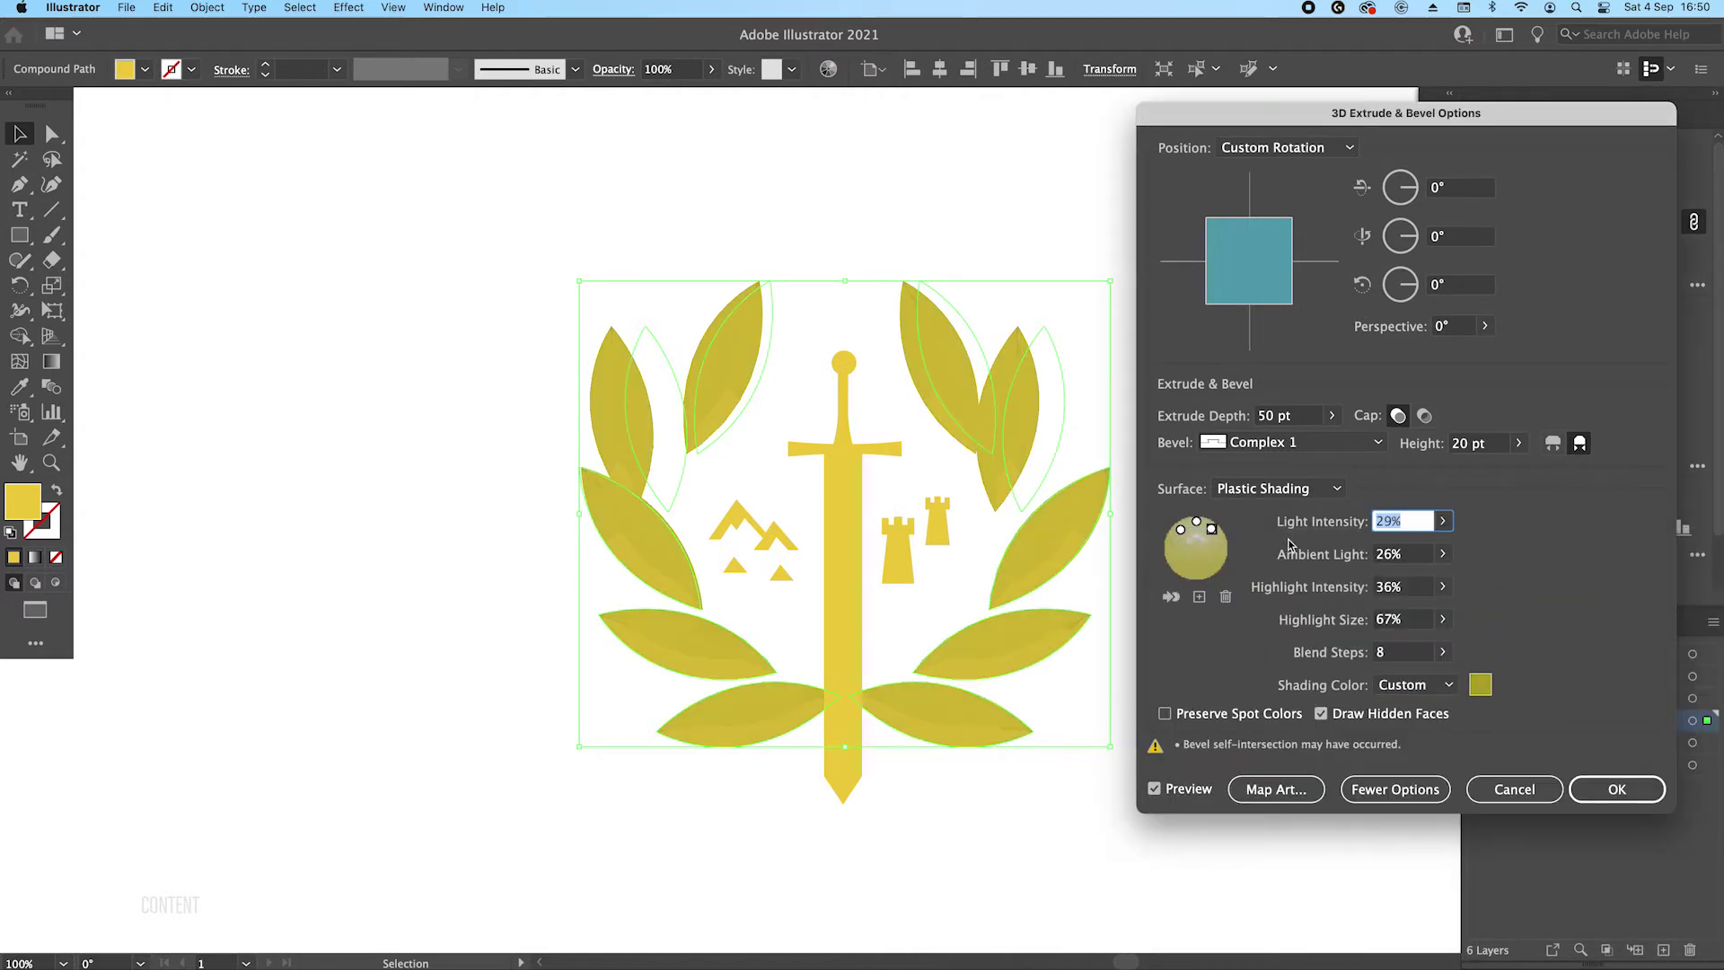
# Set the right light's intensity to 30% and the ambient light to 44% for the leaves.
pyautogui.click(1442, 521)
pyautogui.moveTo(1384, 547); pyautogui.dragTo(1395, 579)
pyautogui.click(1423, 568)
pyautogui.click(1442, 554)
pyautogui.click(1520, 569)
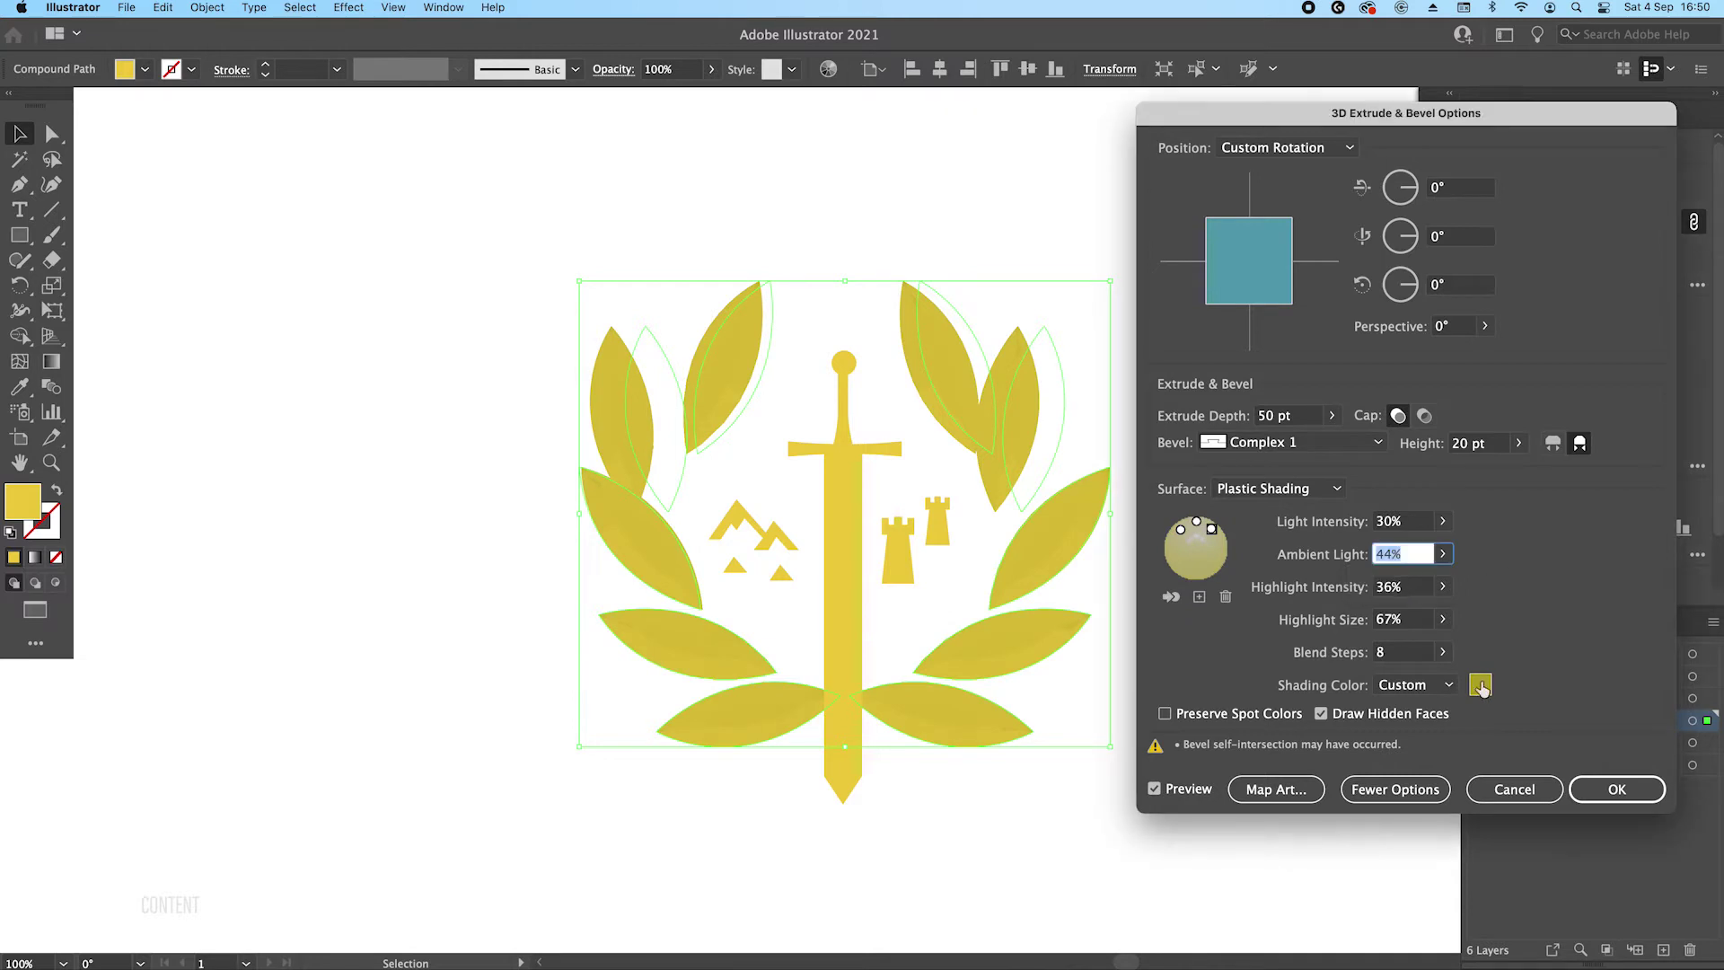
# Darken the leaves' shading colour in two passes, ending on the dark olive 72651c.
pyautogui.click(1198, 525)
pyautogui.click(1212, 529)
pyautogui.click(1481, 684)
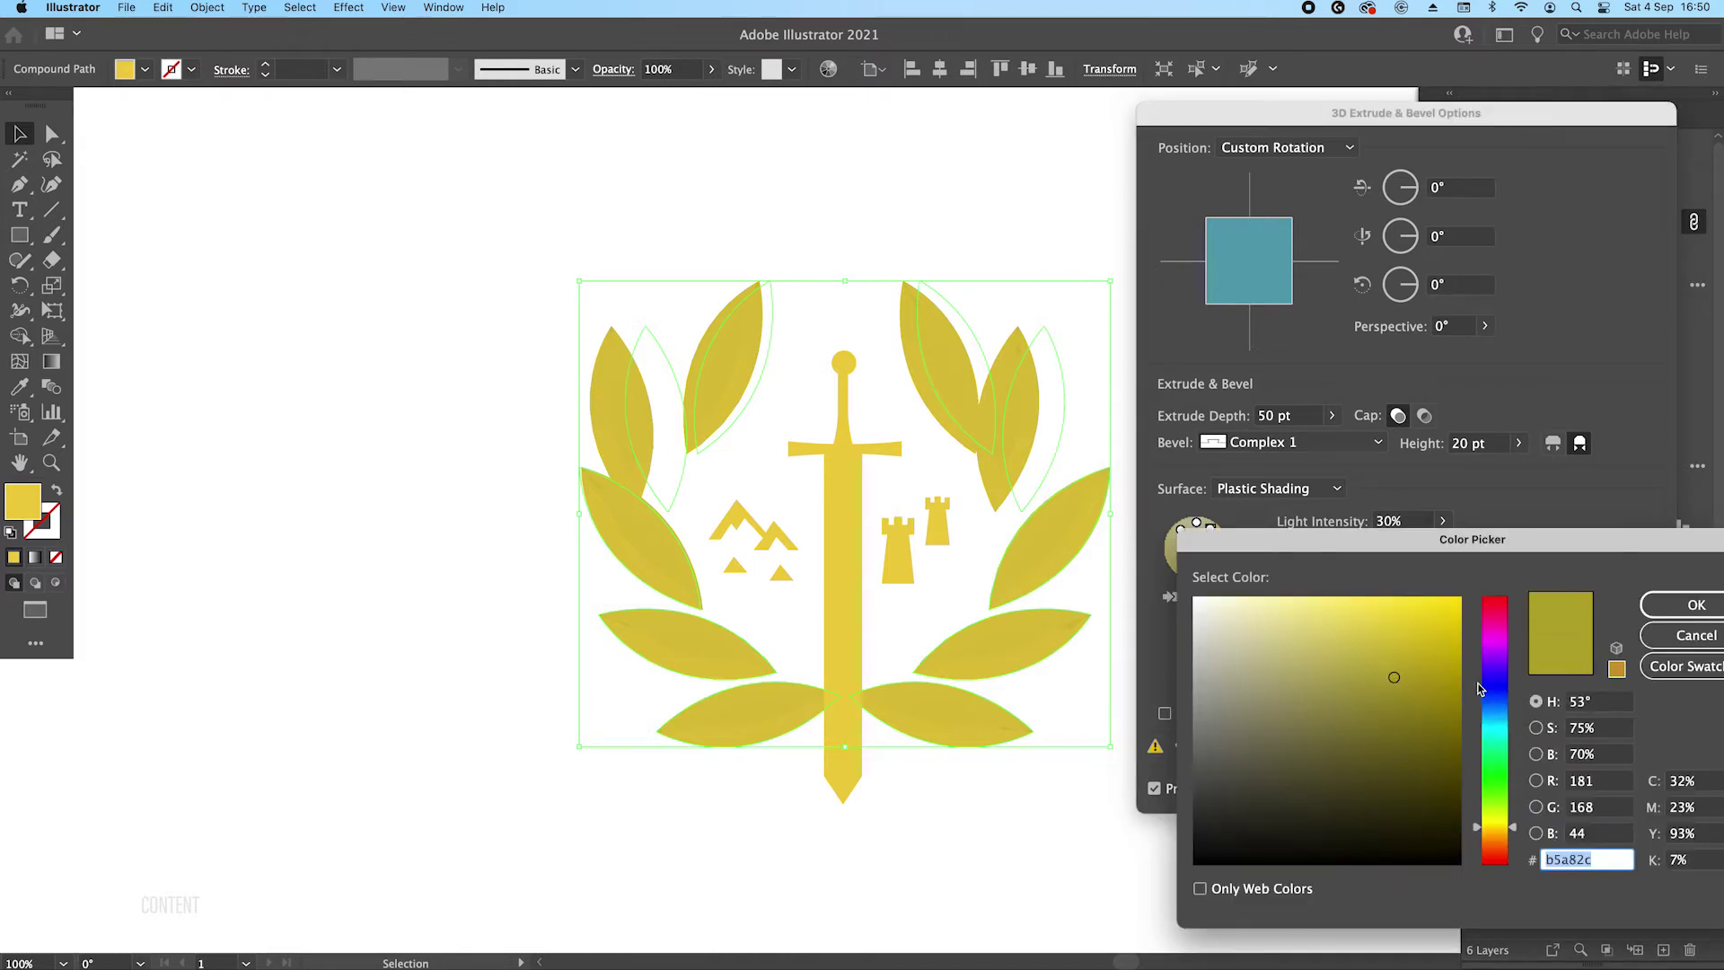
pyautogui.moveTo(1393, 677); pyautogui.dragTo(1383, 703)
pyautogui.click(1681, 606)
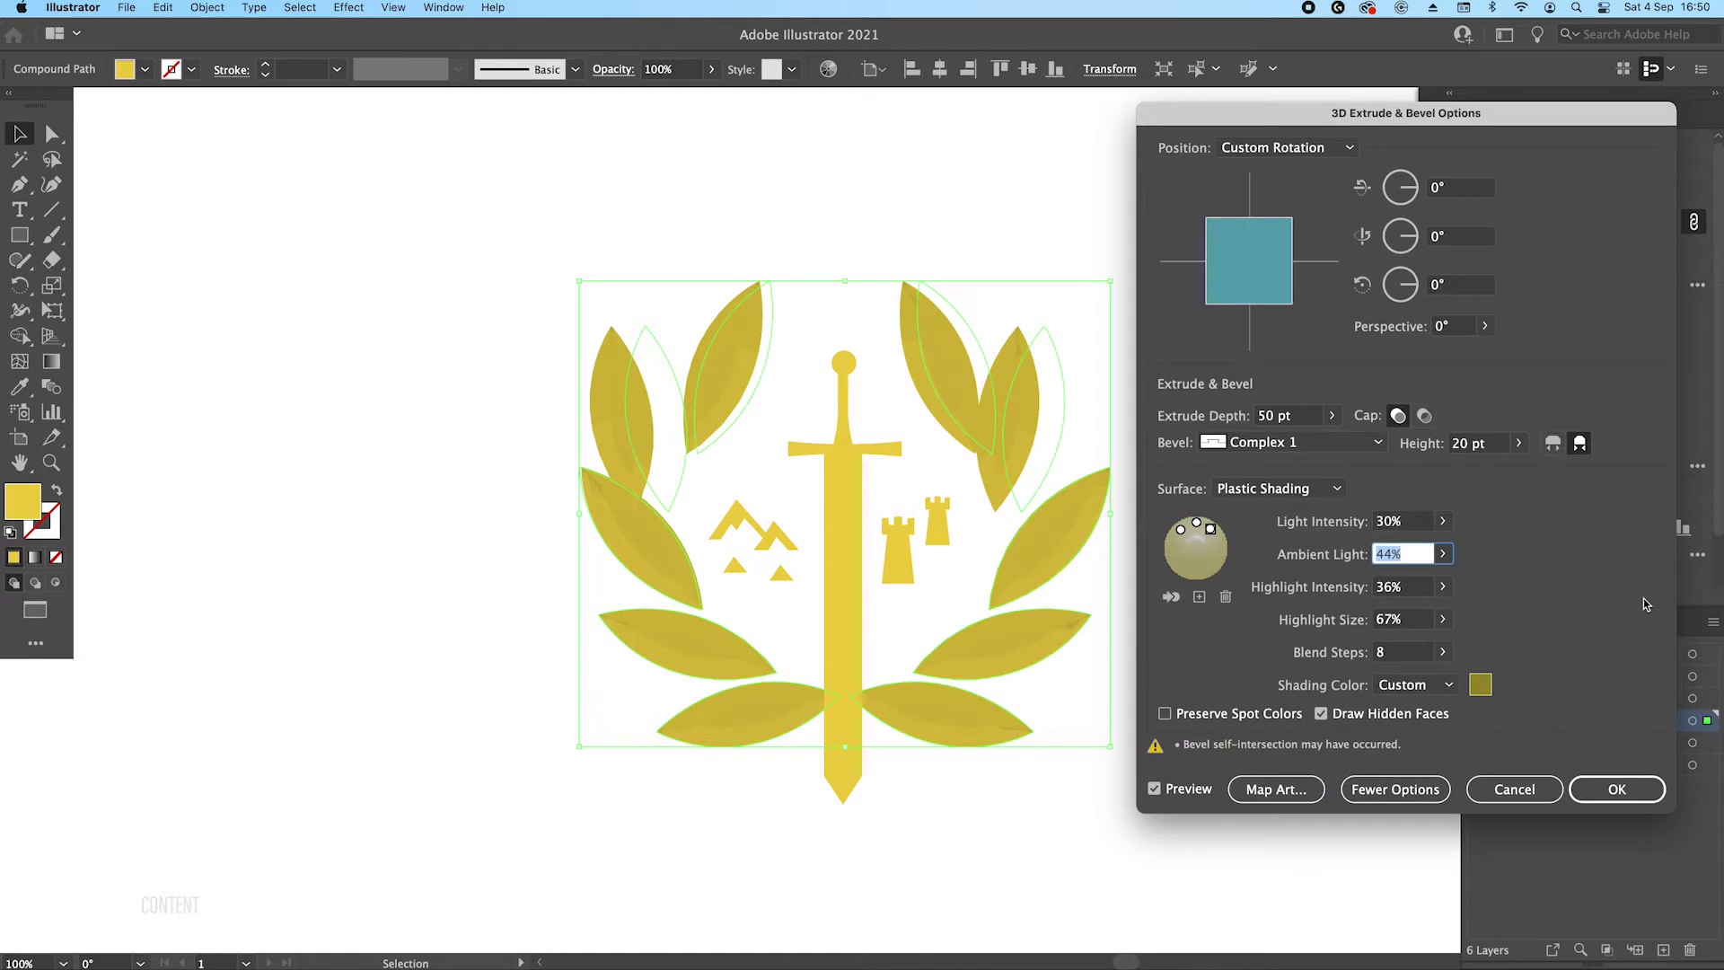
pyautogui.click(1481, 688)
pyautogui.write('72651c')
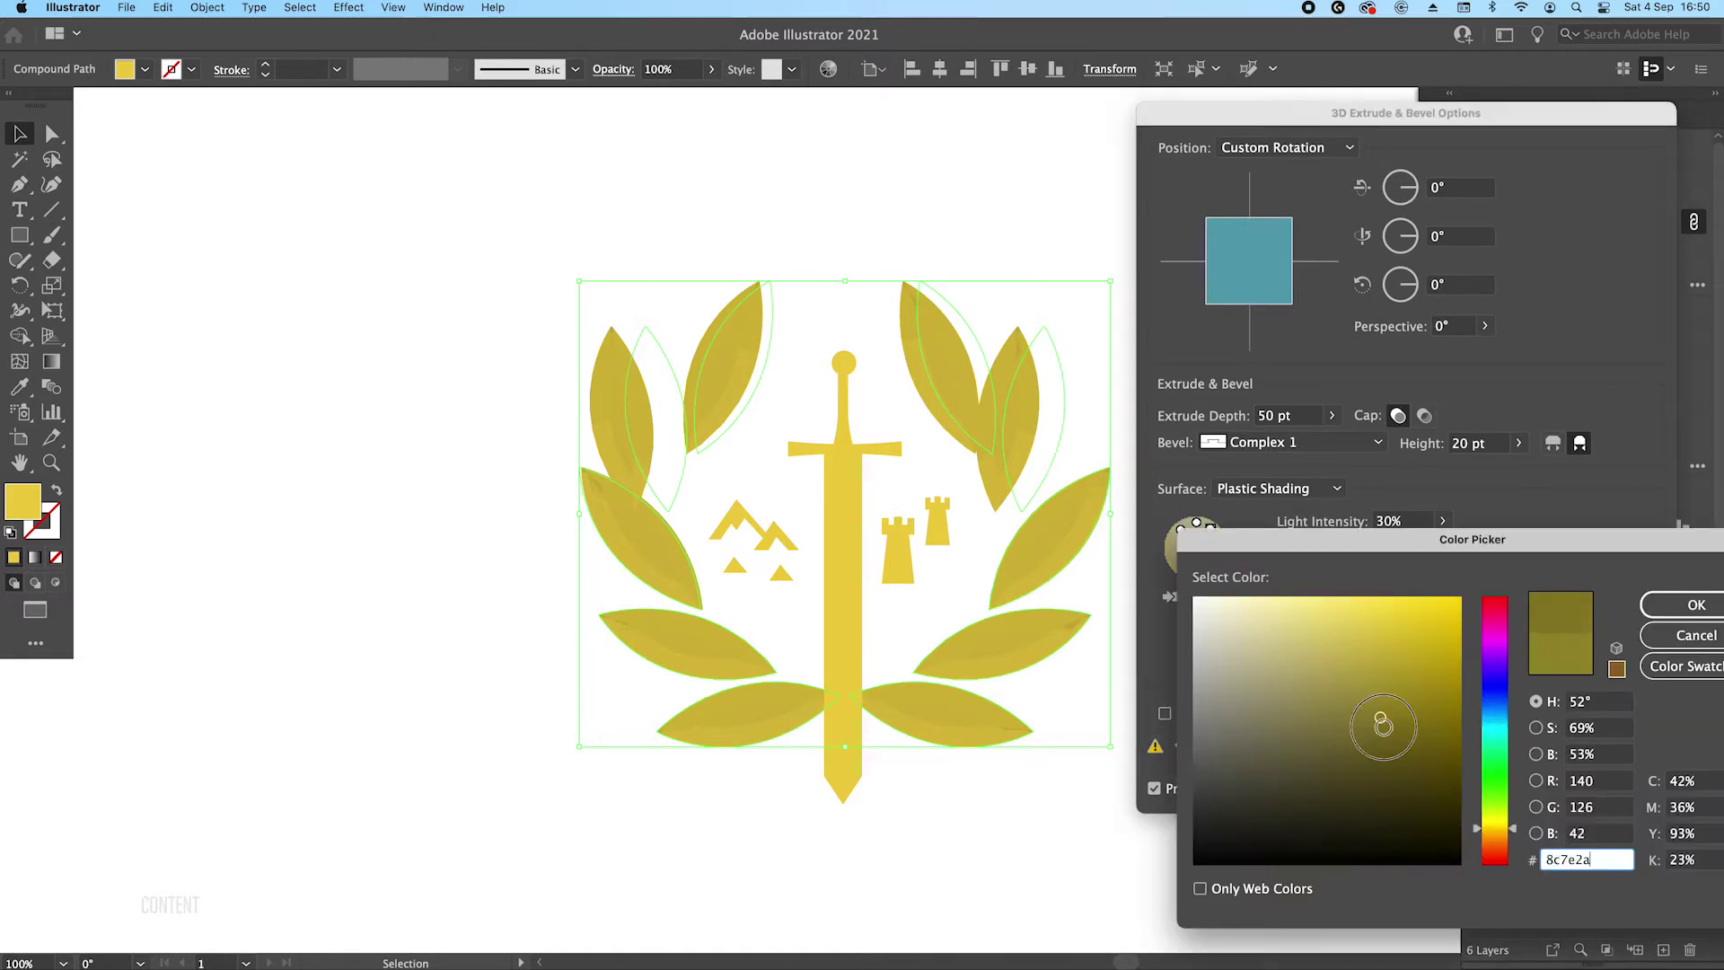
pyautogui.click(1694, 608)
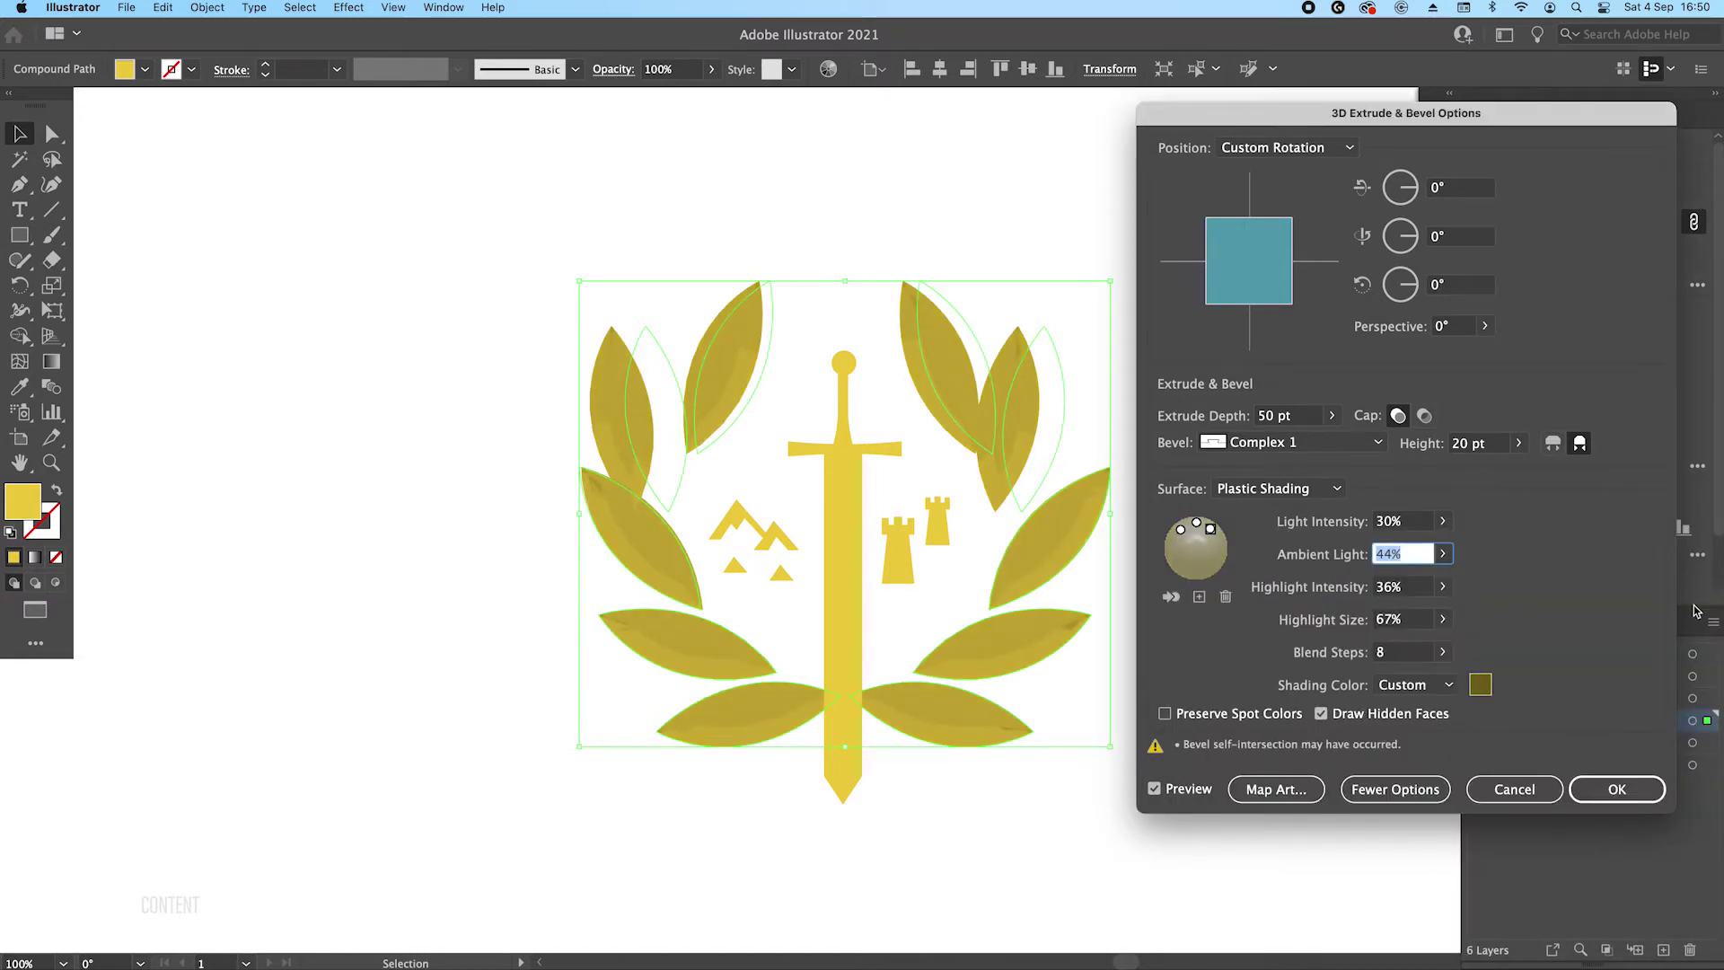
# Move the two outer lights inward and lower on the shading sphere, and apply the leaves' 3D effect.
pyautogui.moveTo(1181, 530)
pyautogui.mouseDown()
pyautogui.moveTo(1210, 530)
pyautogui.moveTo(1188, 538)
pyautogui.mouseUp()
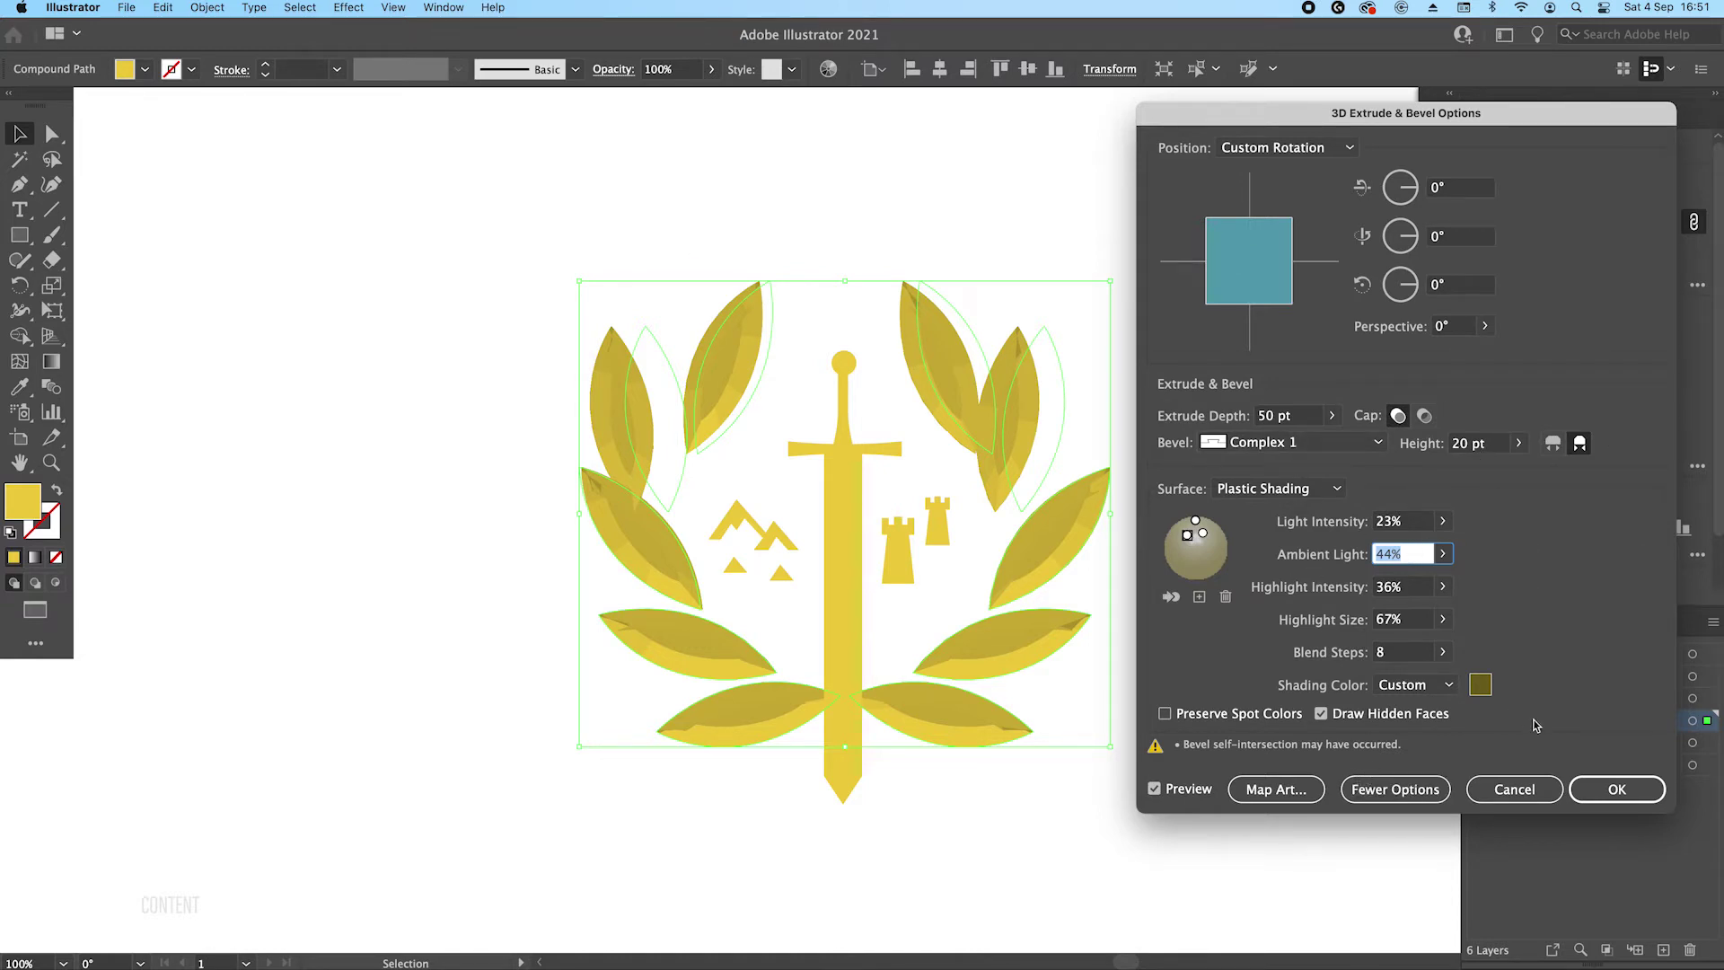
pyautogui.click(1614, 792)
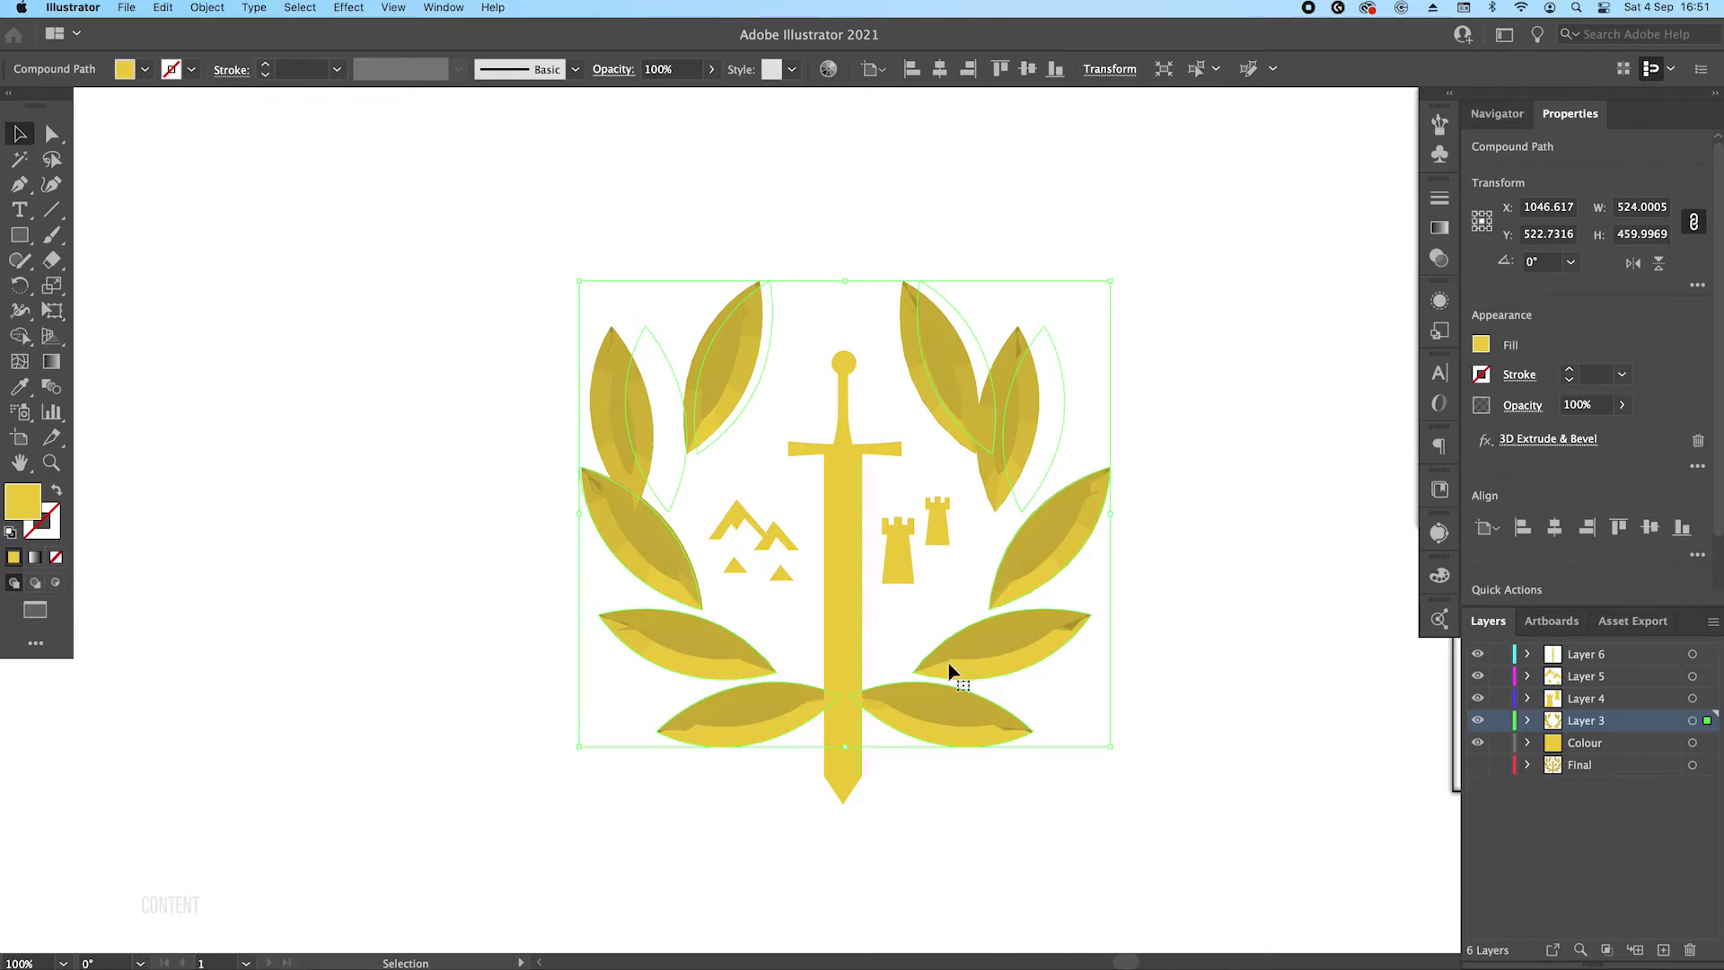
# Select the towers on Layer 4 and copy the leaves' 3D appearance onto them with the Eyedropper tool.
pyautogui.click(1711, 699)
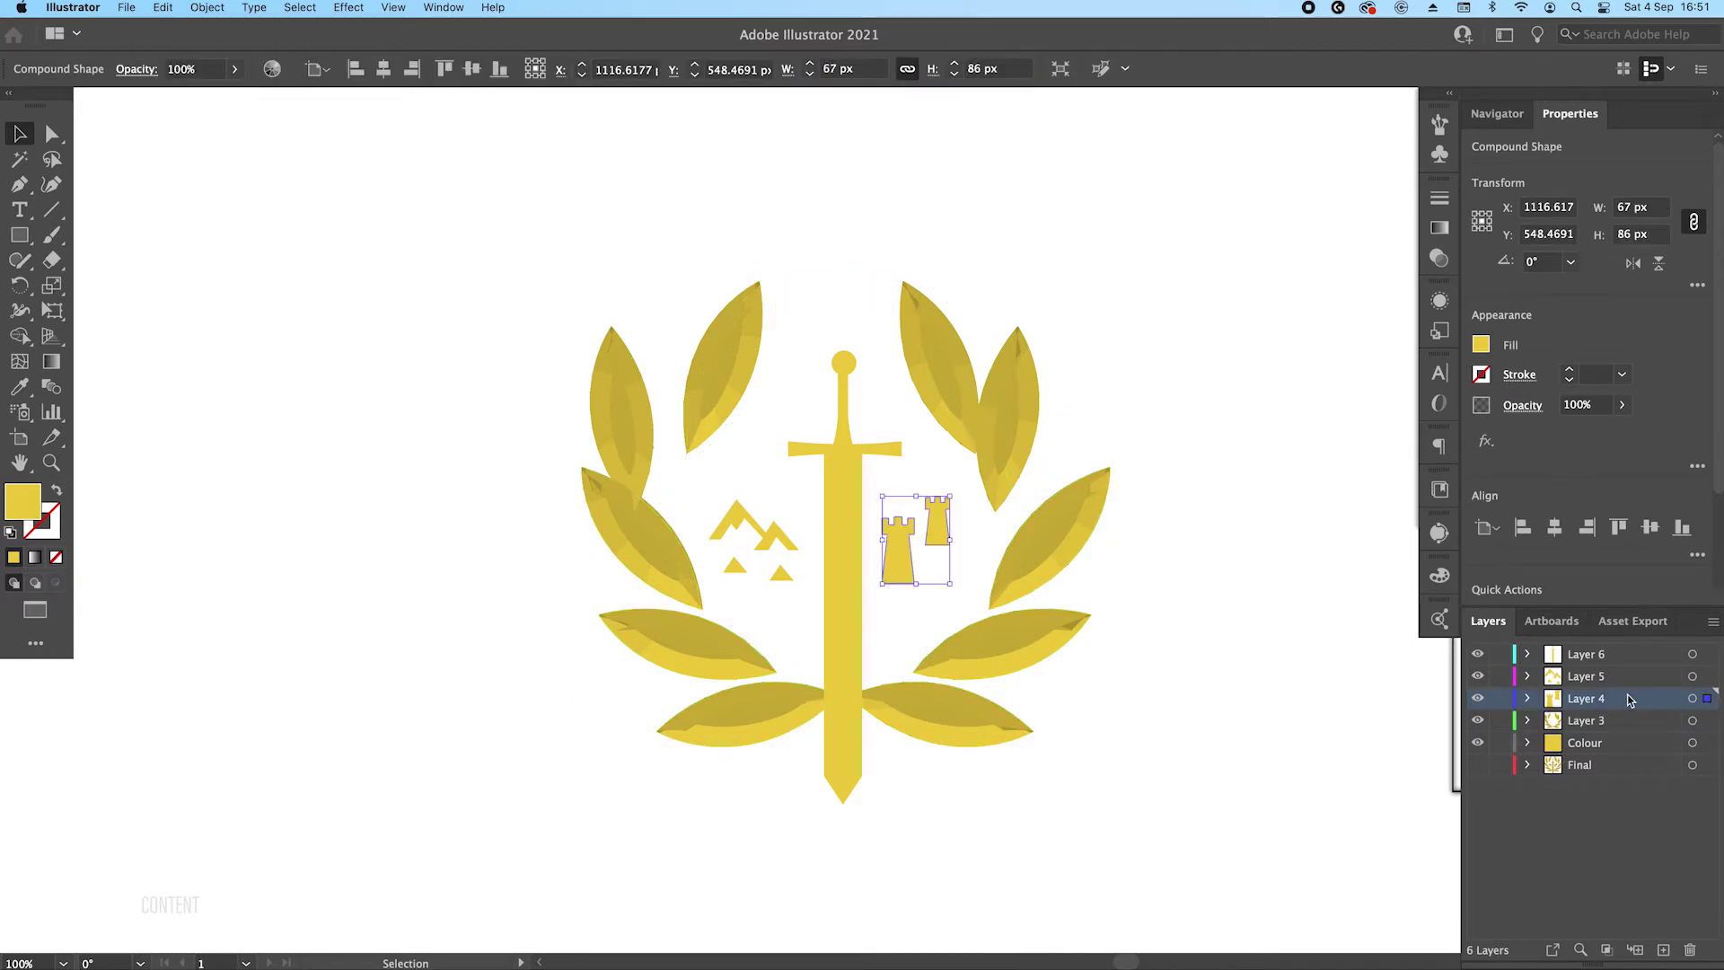
pyautogui.press('i')
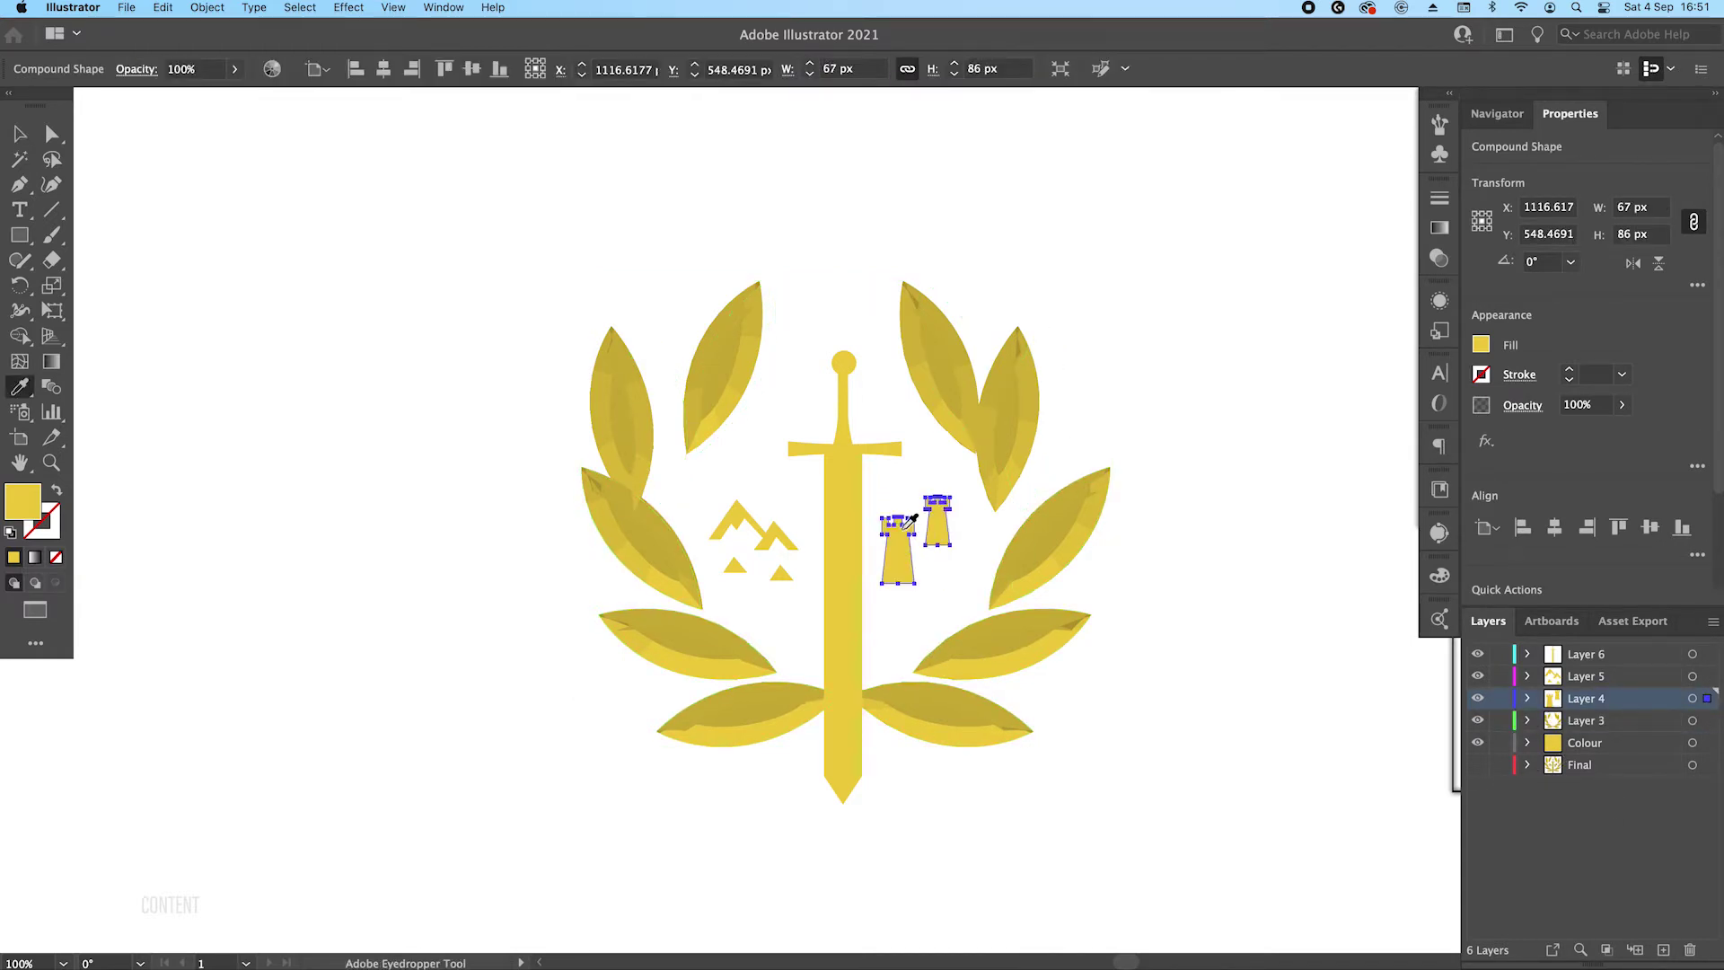
pyautogui.click(1020, 462)
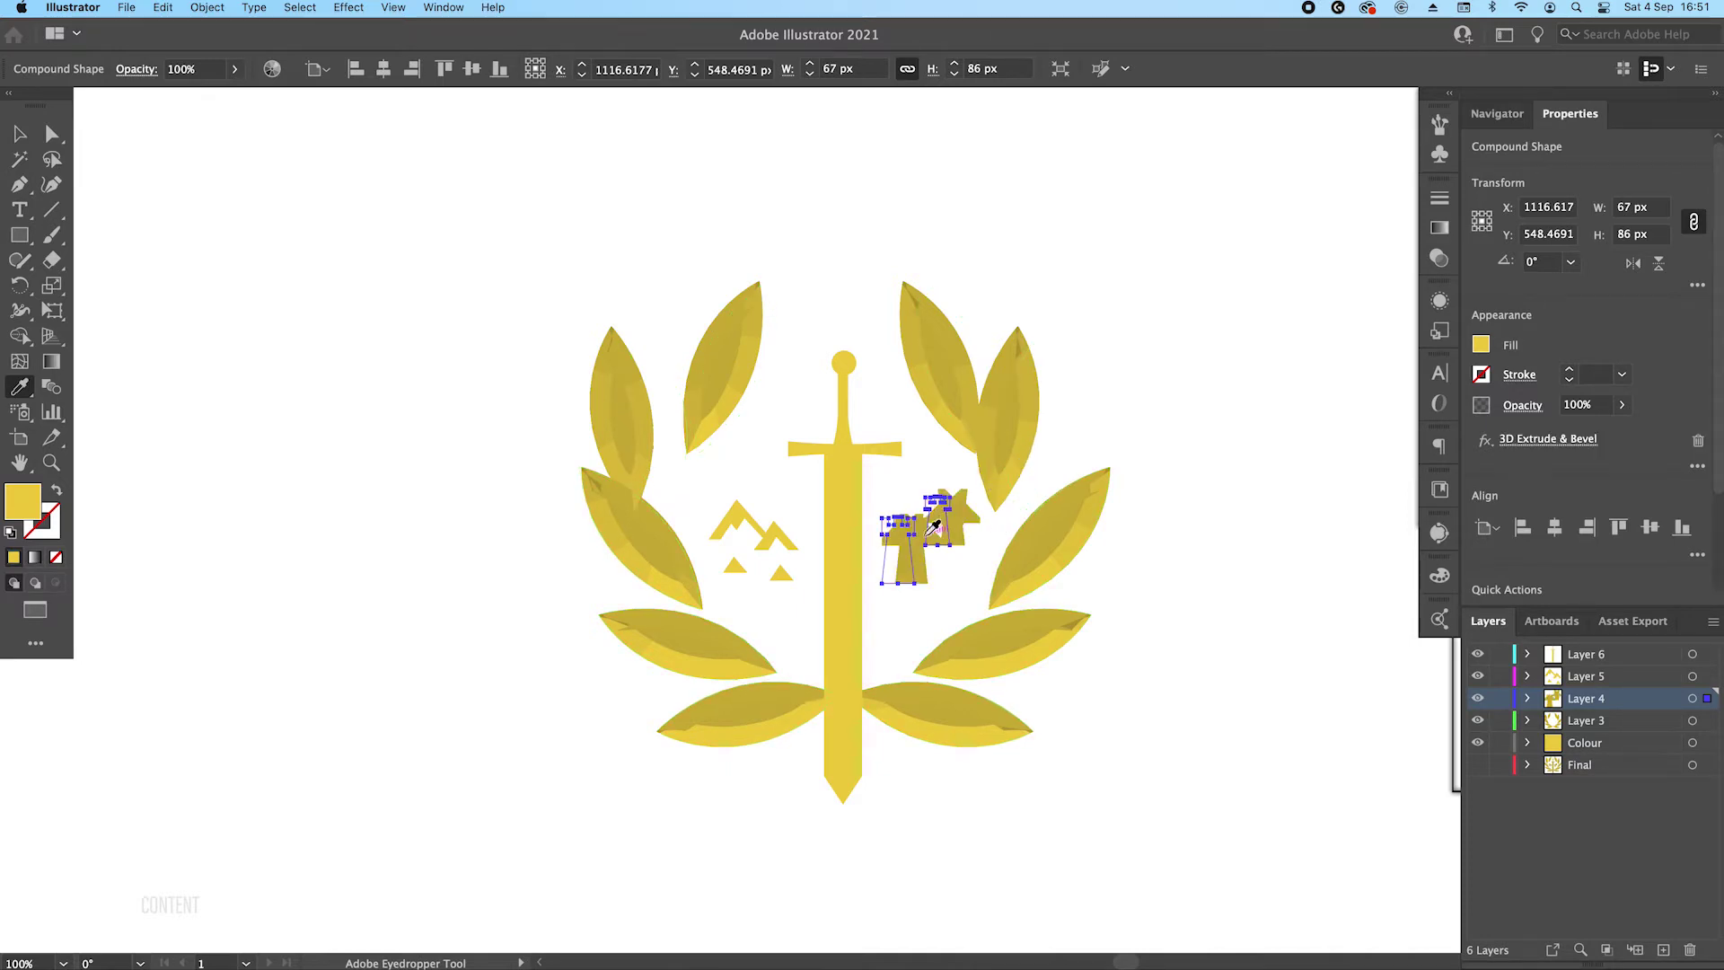
# Reopen the towers' 3D Extrude & Bevel settings and set the bevel height to 8 pt.
pyautogui.click(1549, 440)
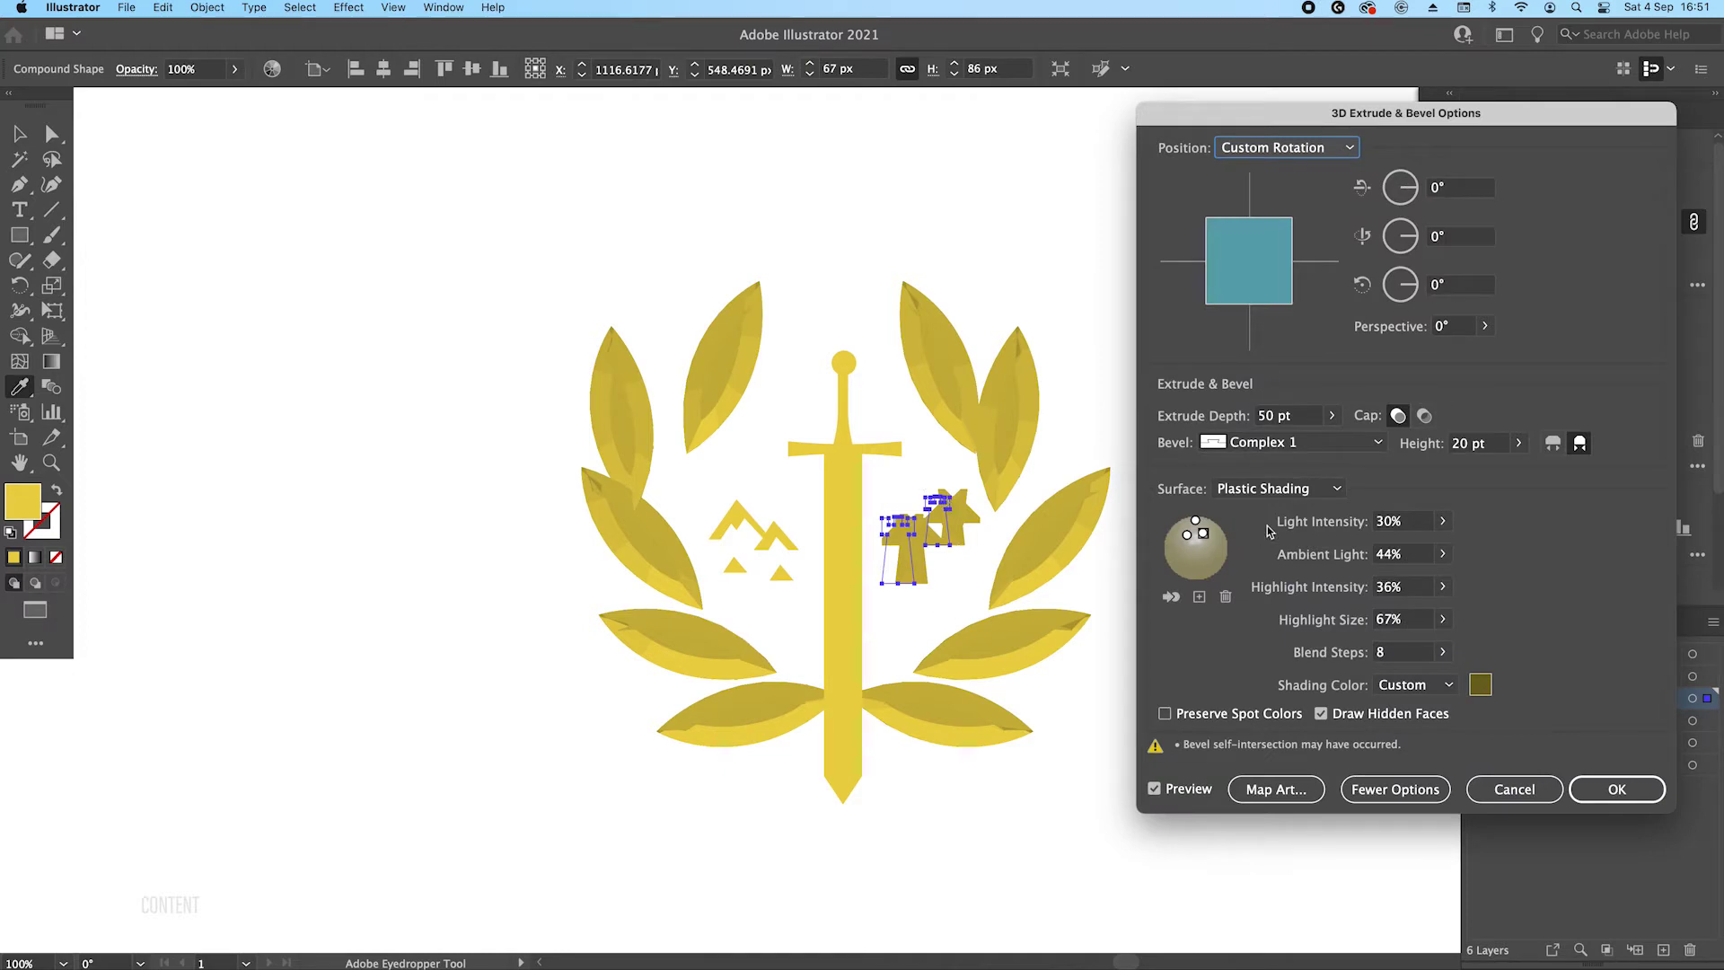
pyautogui.doubleClick(1473, 442)
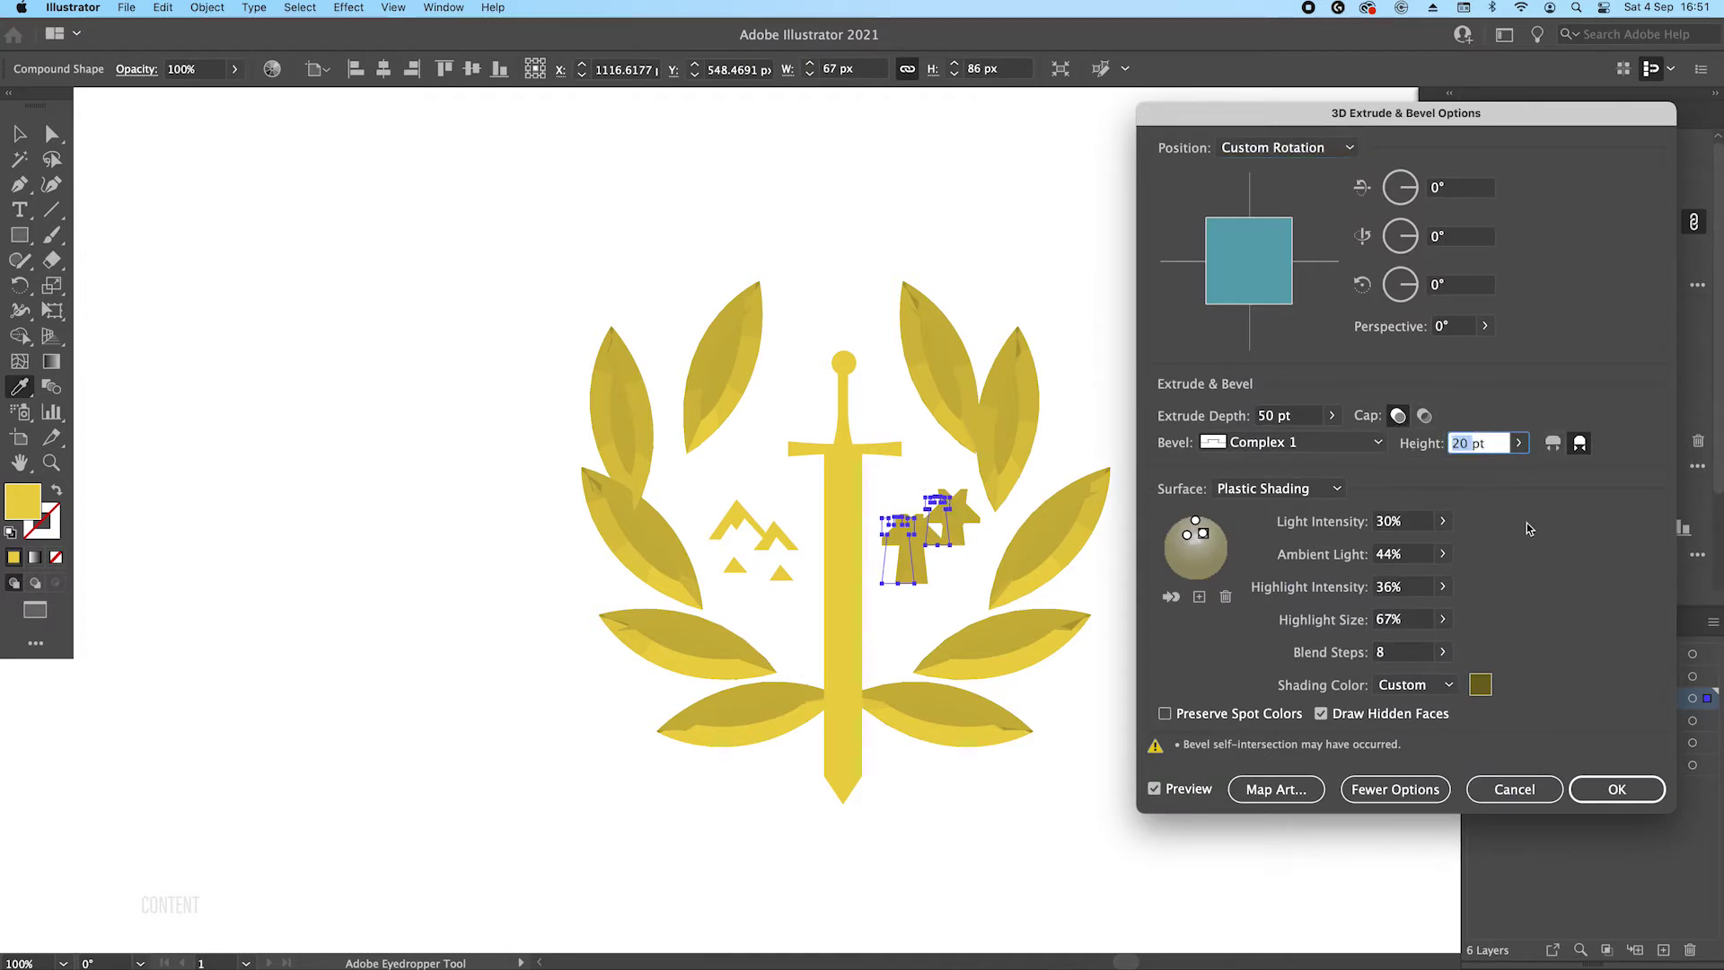
pyautogui.write('8')
pyautogui.press('Tab')
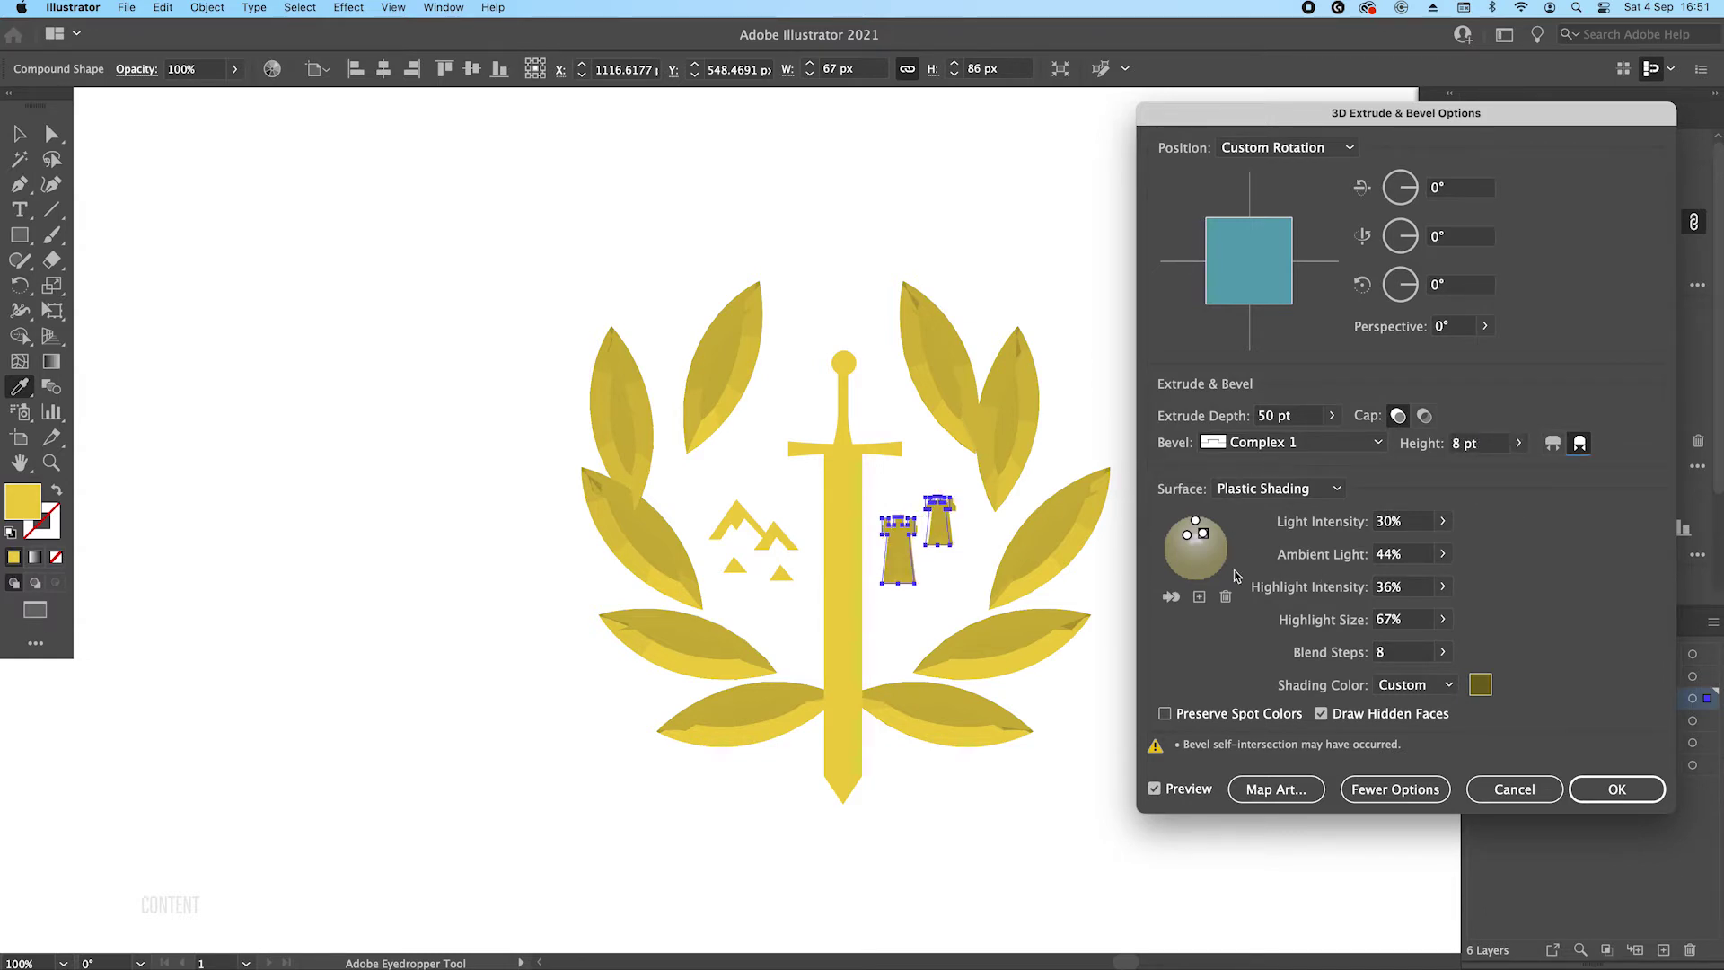
# Shift the right light slightly outward on the towers' shading sphere and set its intensity to 60%.
pyautogui.moveTo(1204, 536)
pyautogui.mouseDown()
pyautogui.moveTo(1218, 521)
pyautogui.moveTo(1167, 521)
pyautogui.moveTo(1182, 548)
pyautogui.moveTo(1208, 537)
pyautogui.mouseUp()
pyautogui.click(1442, 521)
pyautogui.moveTo(1383, 546); pyautogui.dragTo(1411, 550)
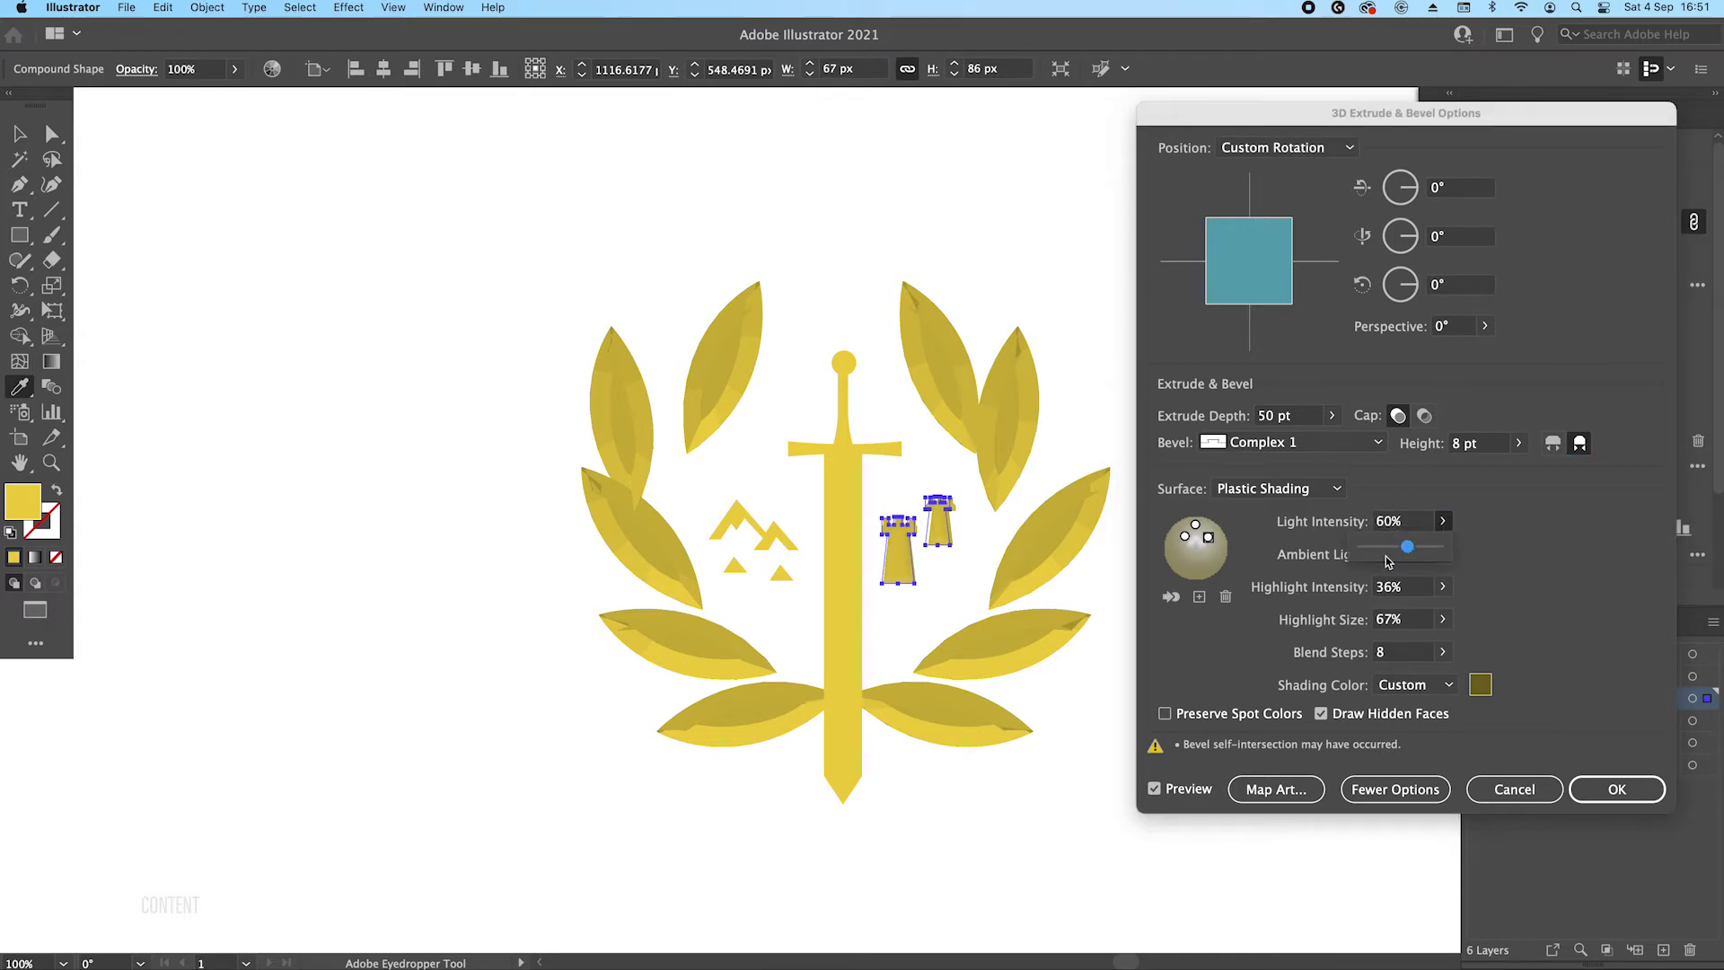
# Reduce the towers' ambient light to 21% and apply the 3D effect.
pyautogui.click(1521, 583)
pyautogui.click(1443, 554)
pyautogui.moveTo(1395, 582); pyautogui.dragTo(1375, 583)
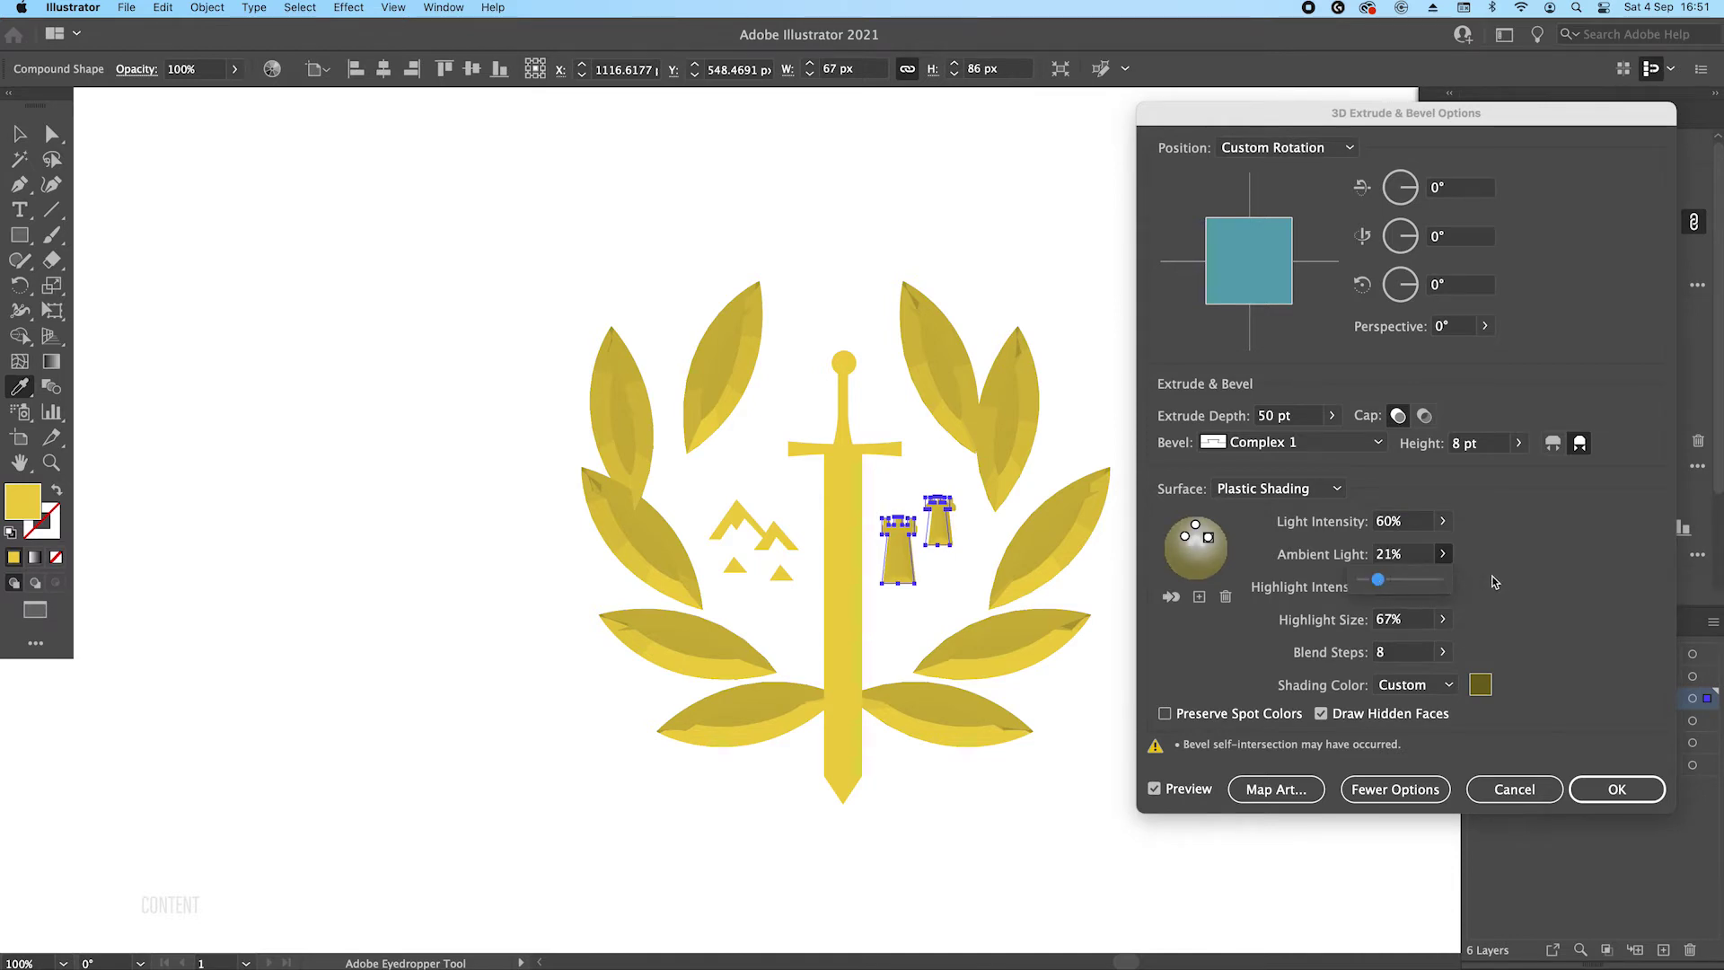
pyautogui.click(1600, 786)
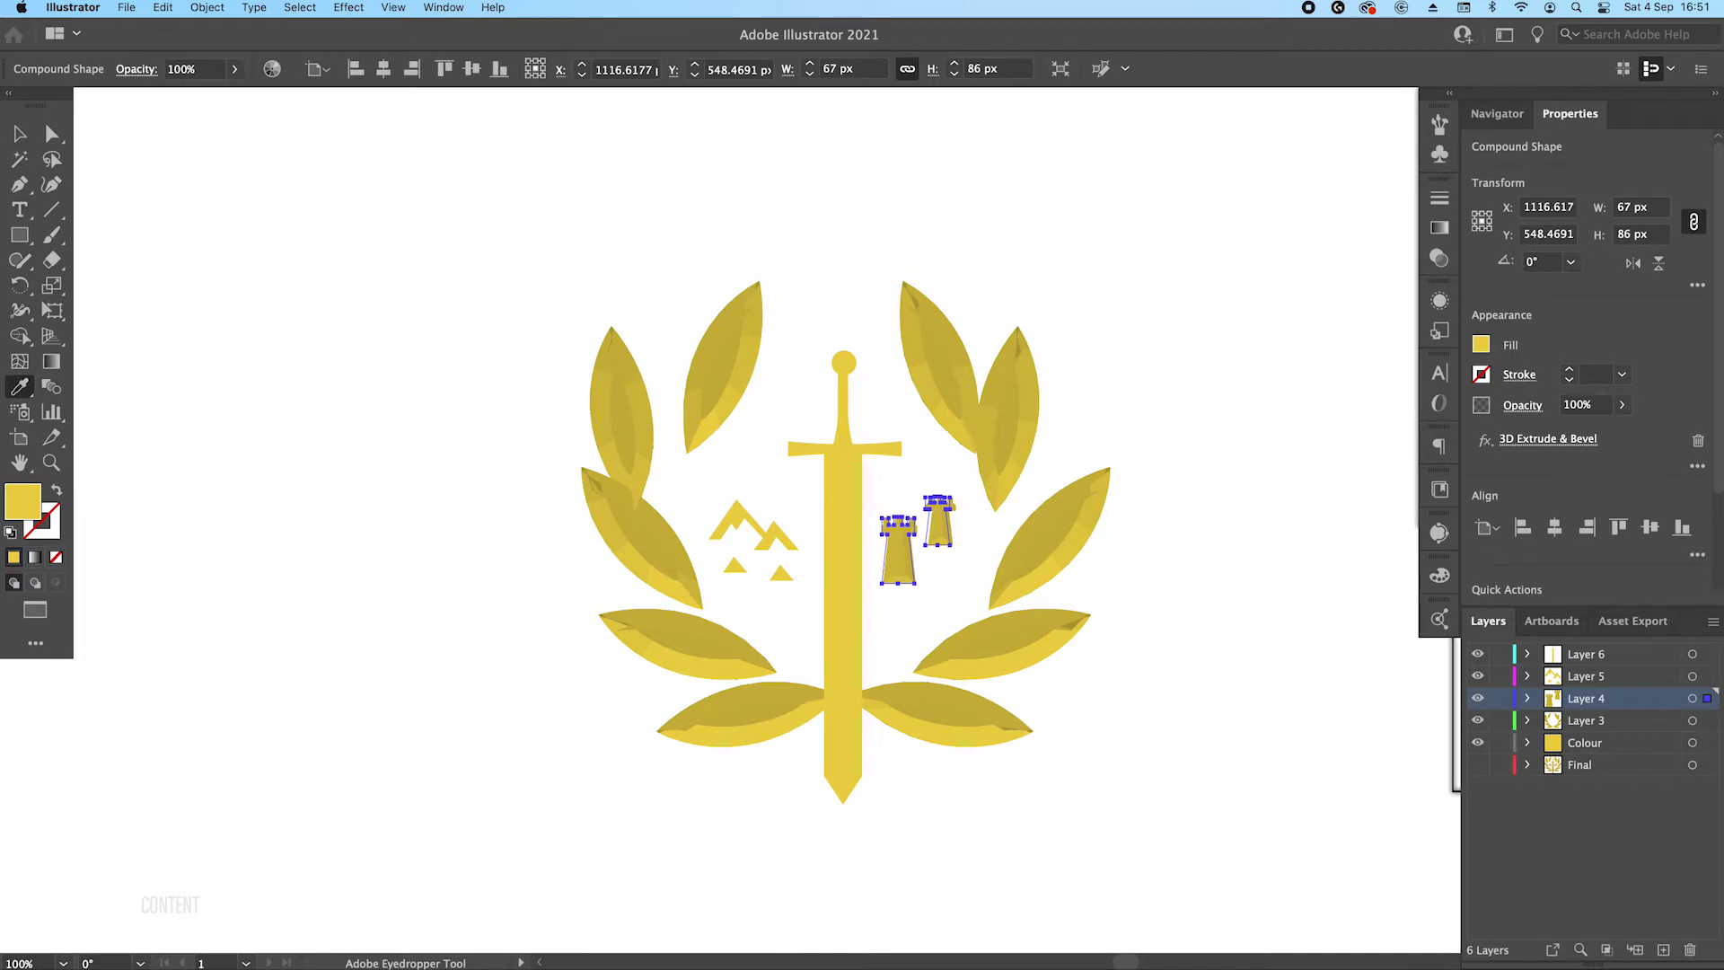
# Copy the towers' 3D appearance onto the mountains on Layer 5 and the sword on Layer 6 with the Eyedropper tool.
pyautogui.click(1693, 676)
pyautogui.click(913, 542)
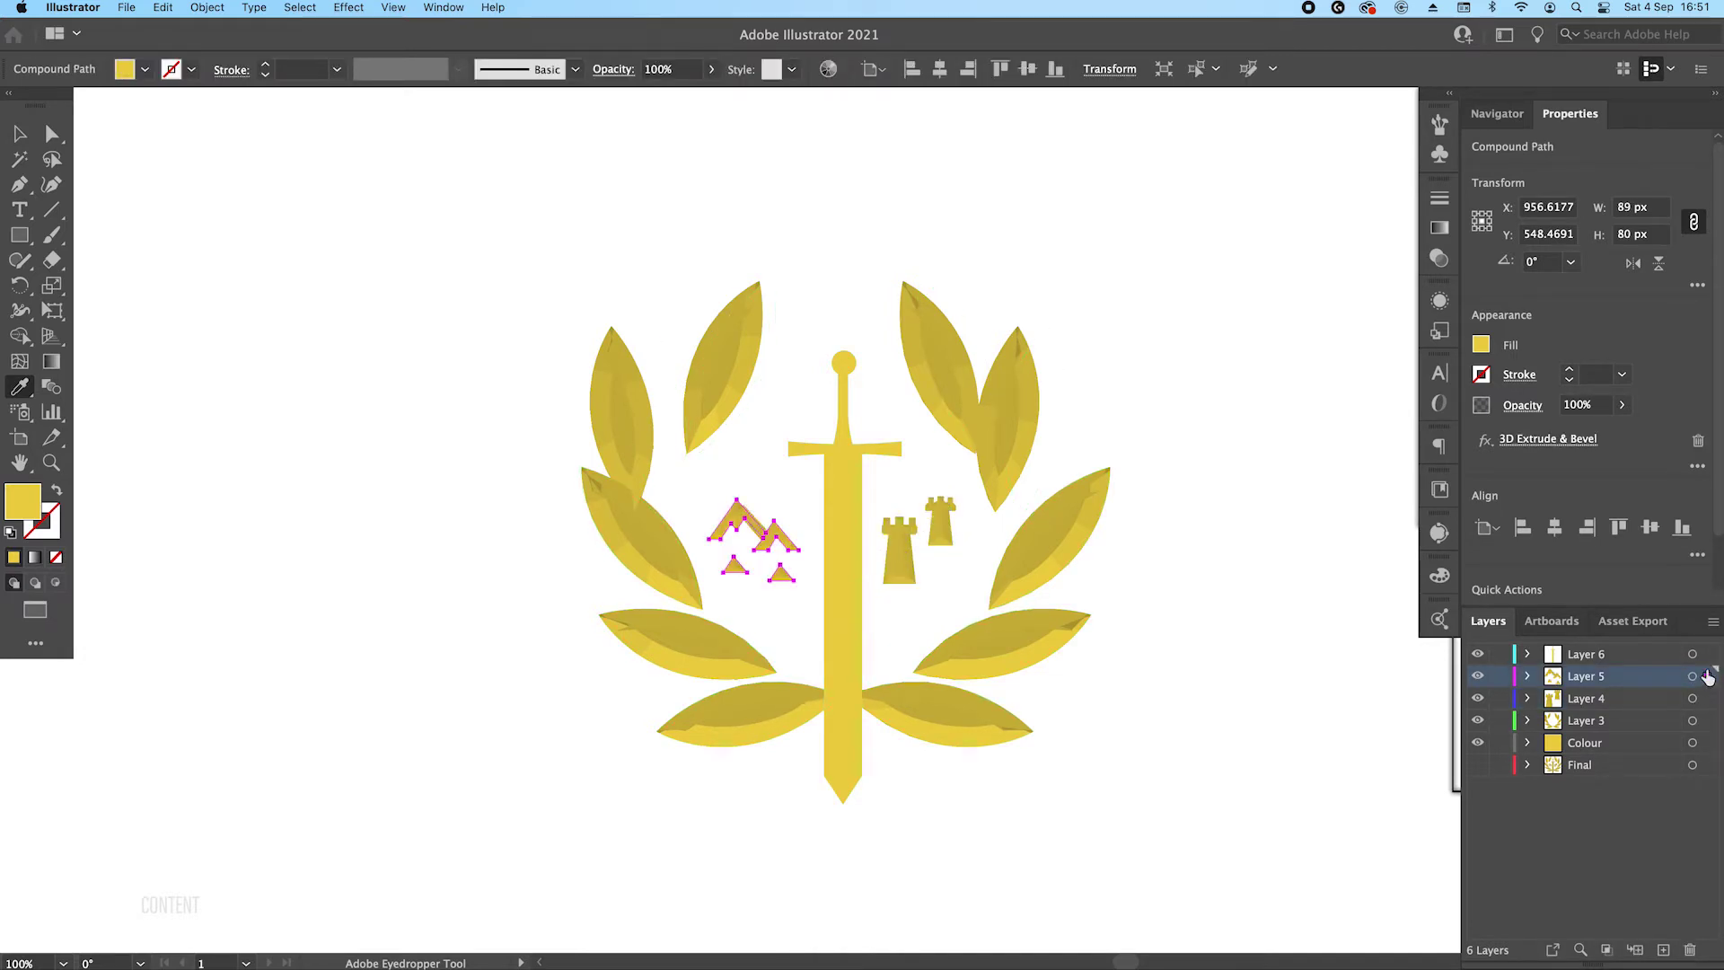
pyautogui.click(1693, 654)
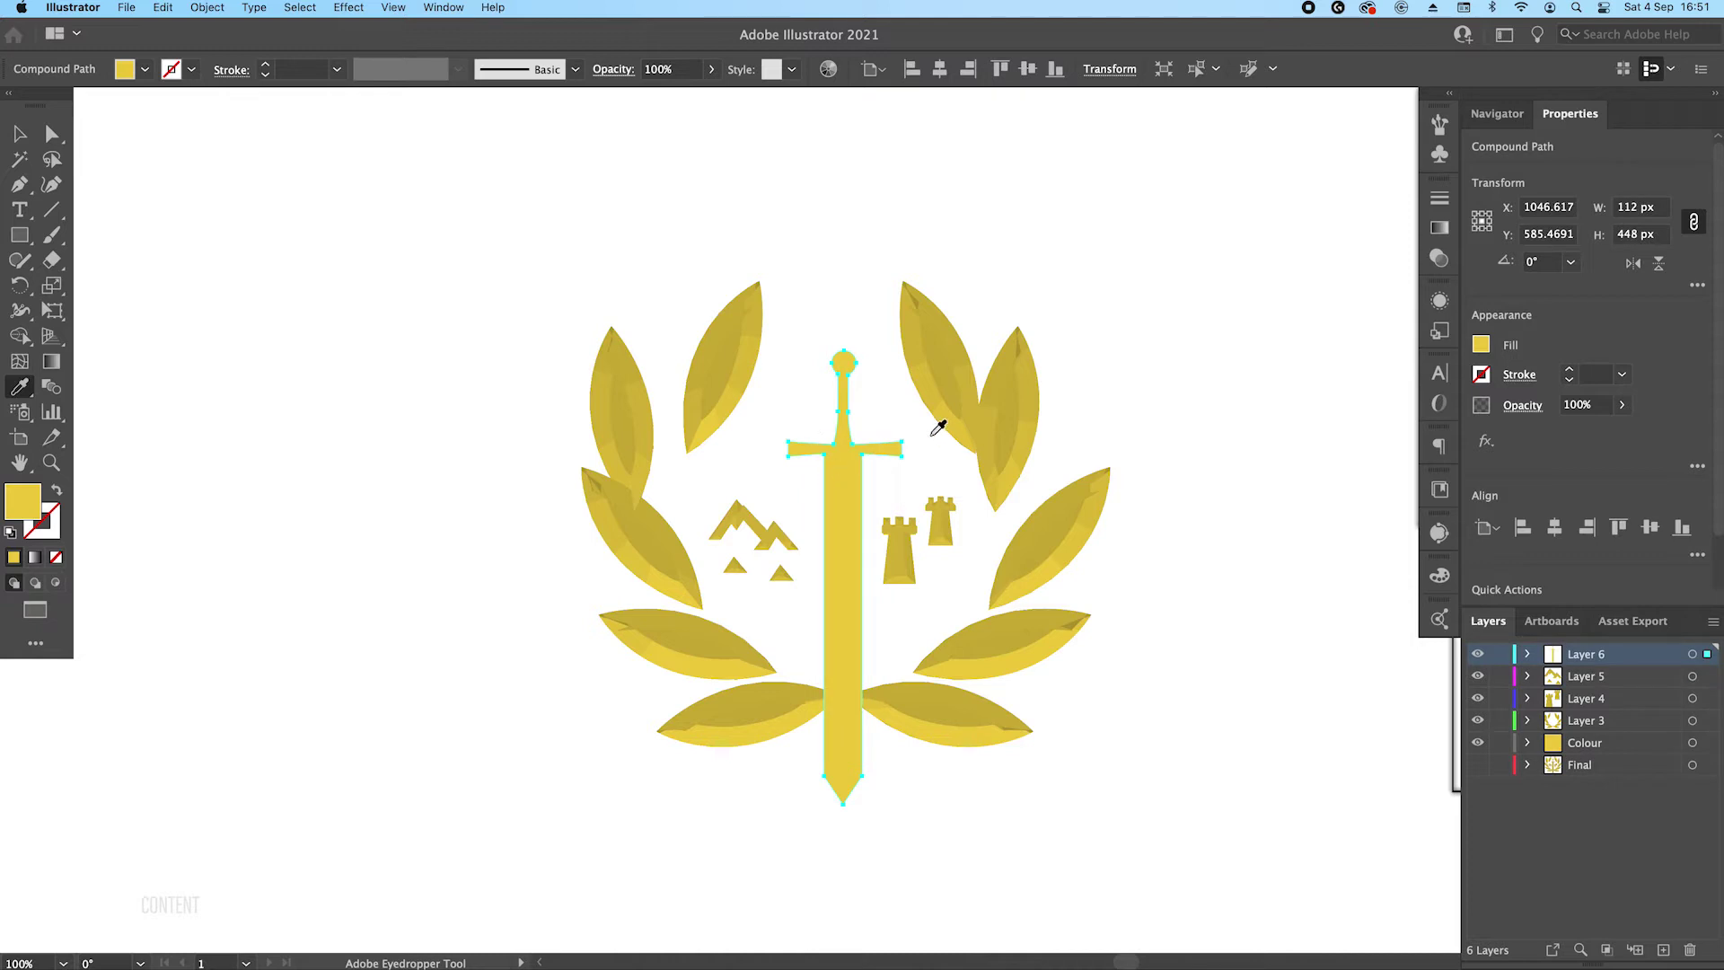
pyautogui.click(937, 515)
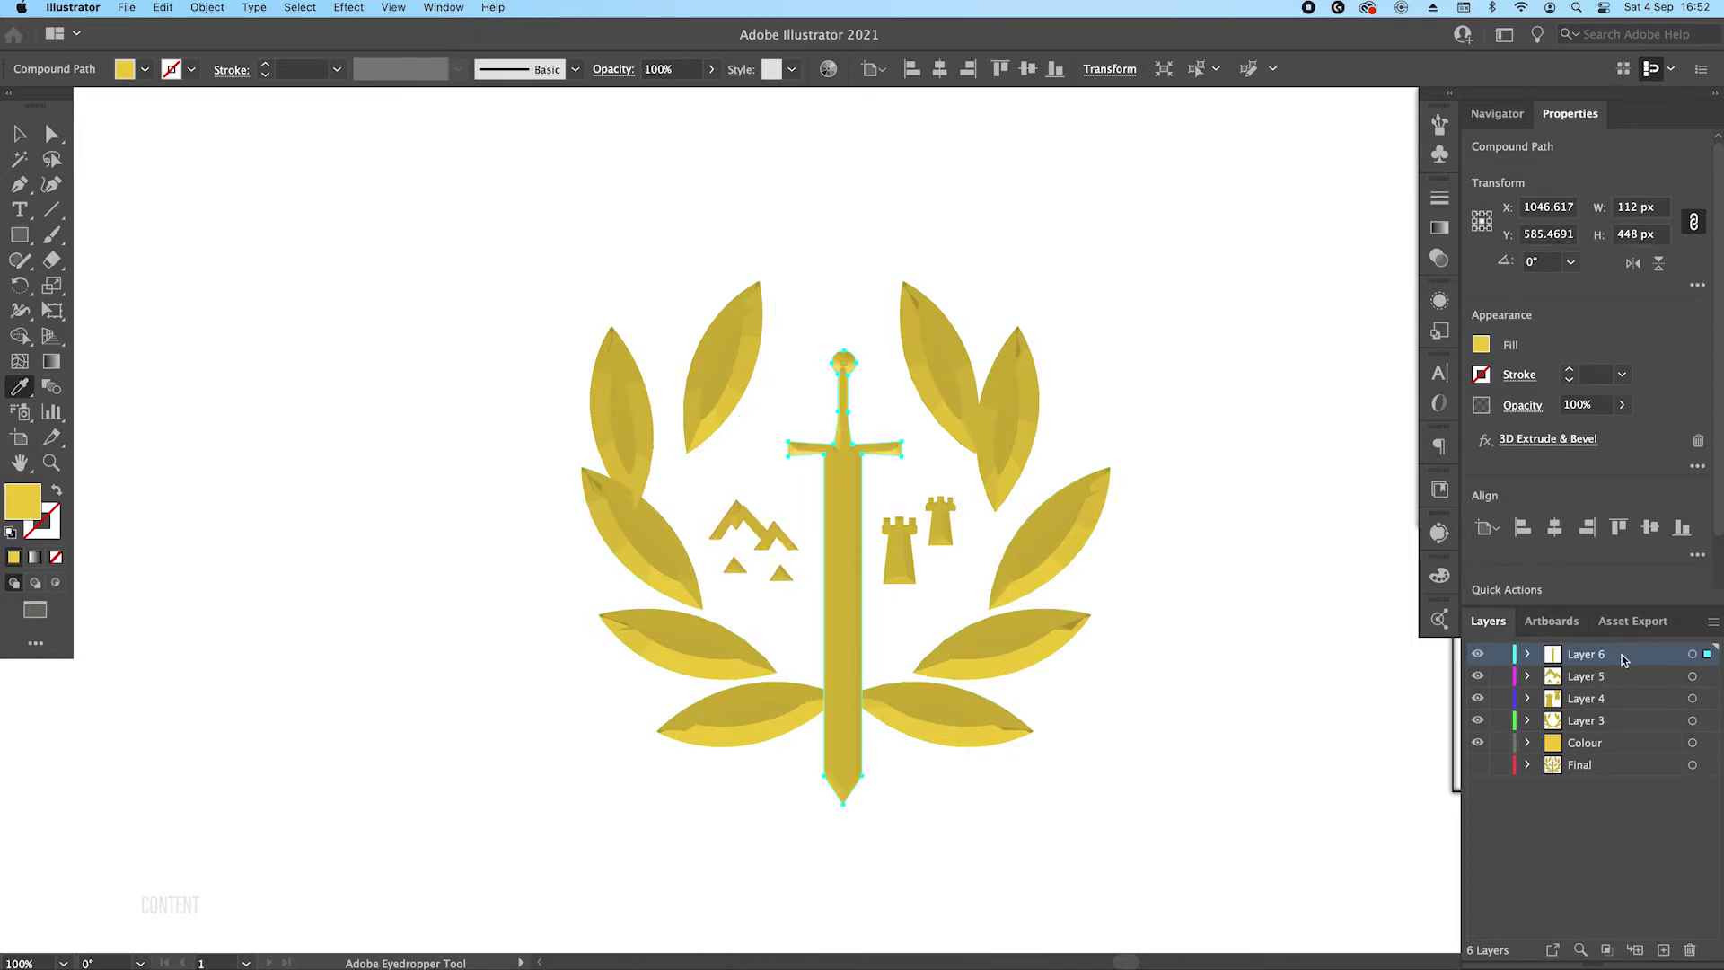
# Try a 10 pt bevel height in the sword's 3D Extrude & Bevel settings, return it to 8 pt and apply.
pyautogui.click(1543, 440)
pyautogui.click(1480, 443)
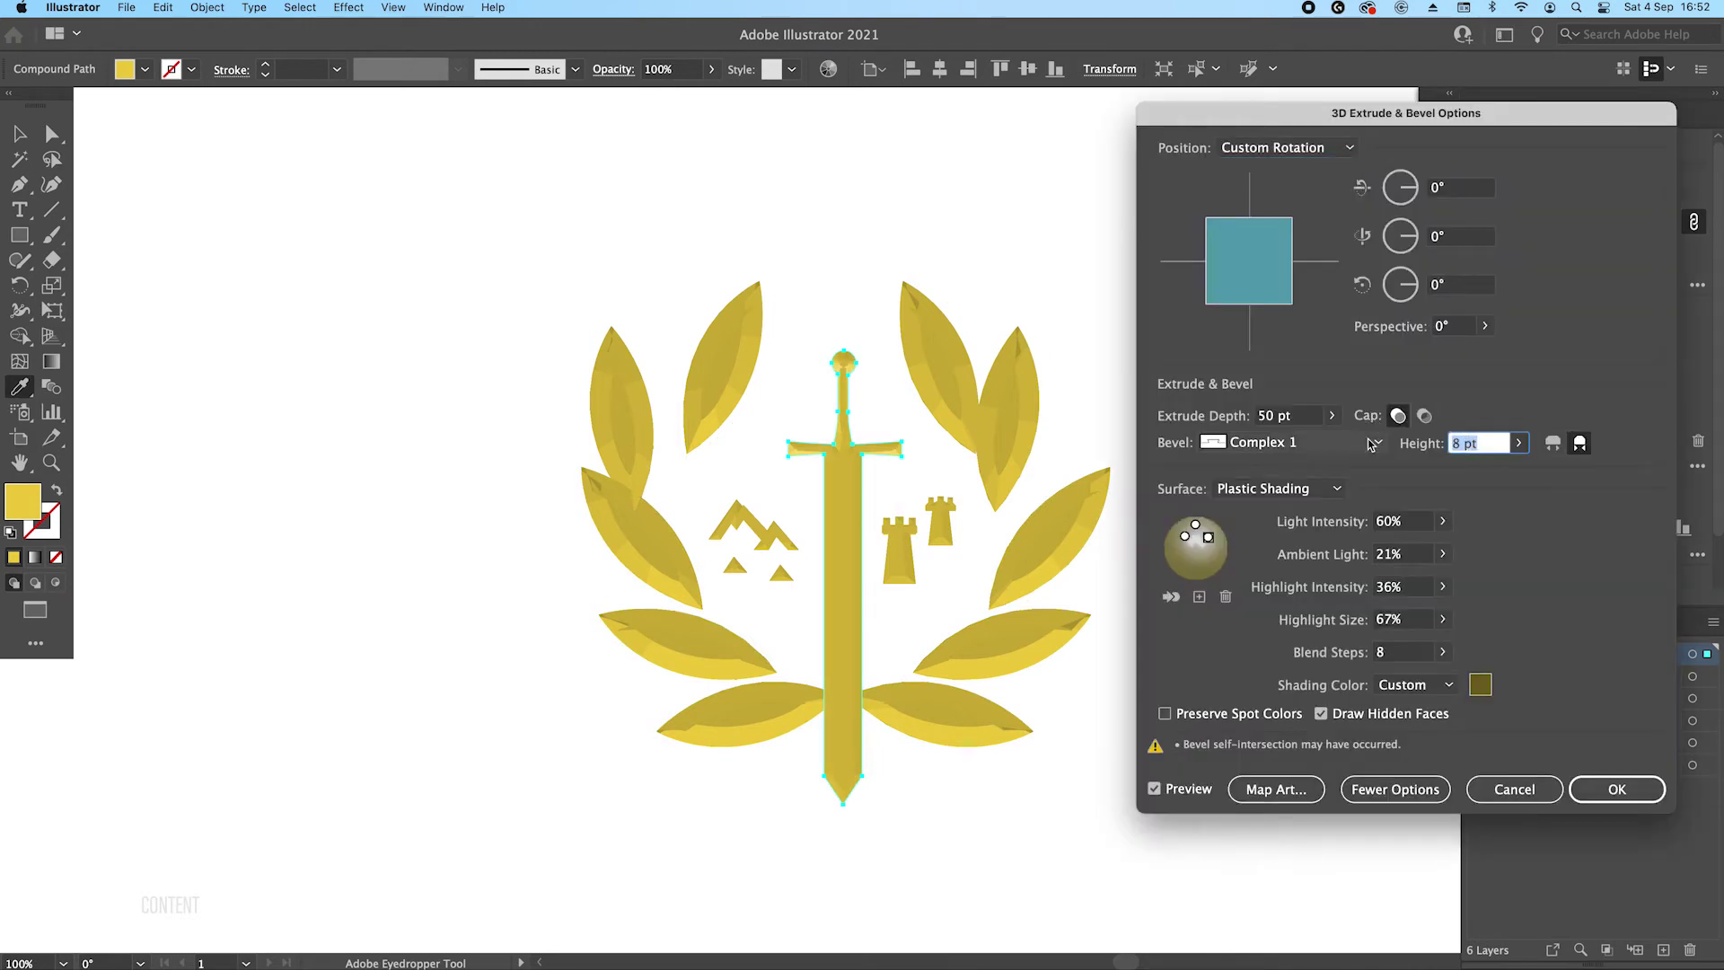
pyautogui.write('10')
pyautogui.press('Tab')
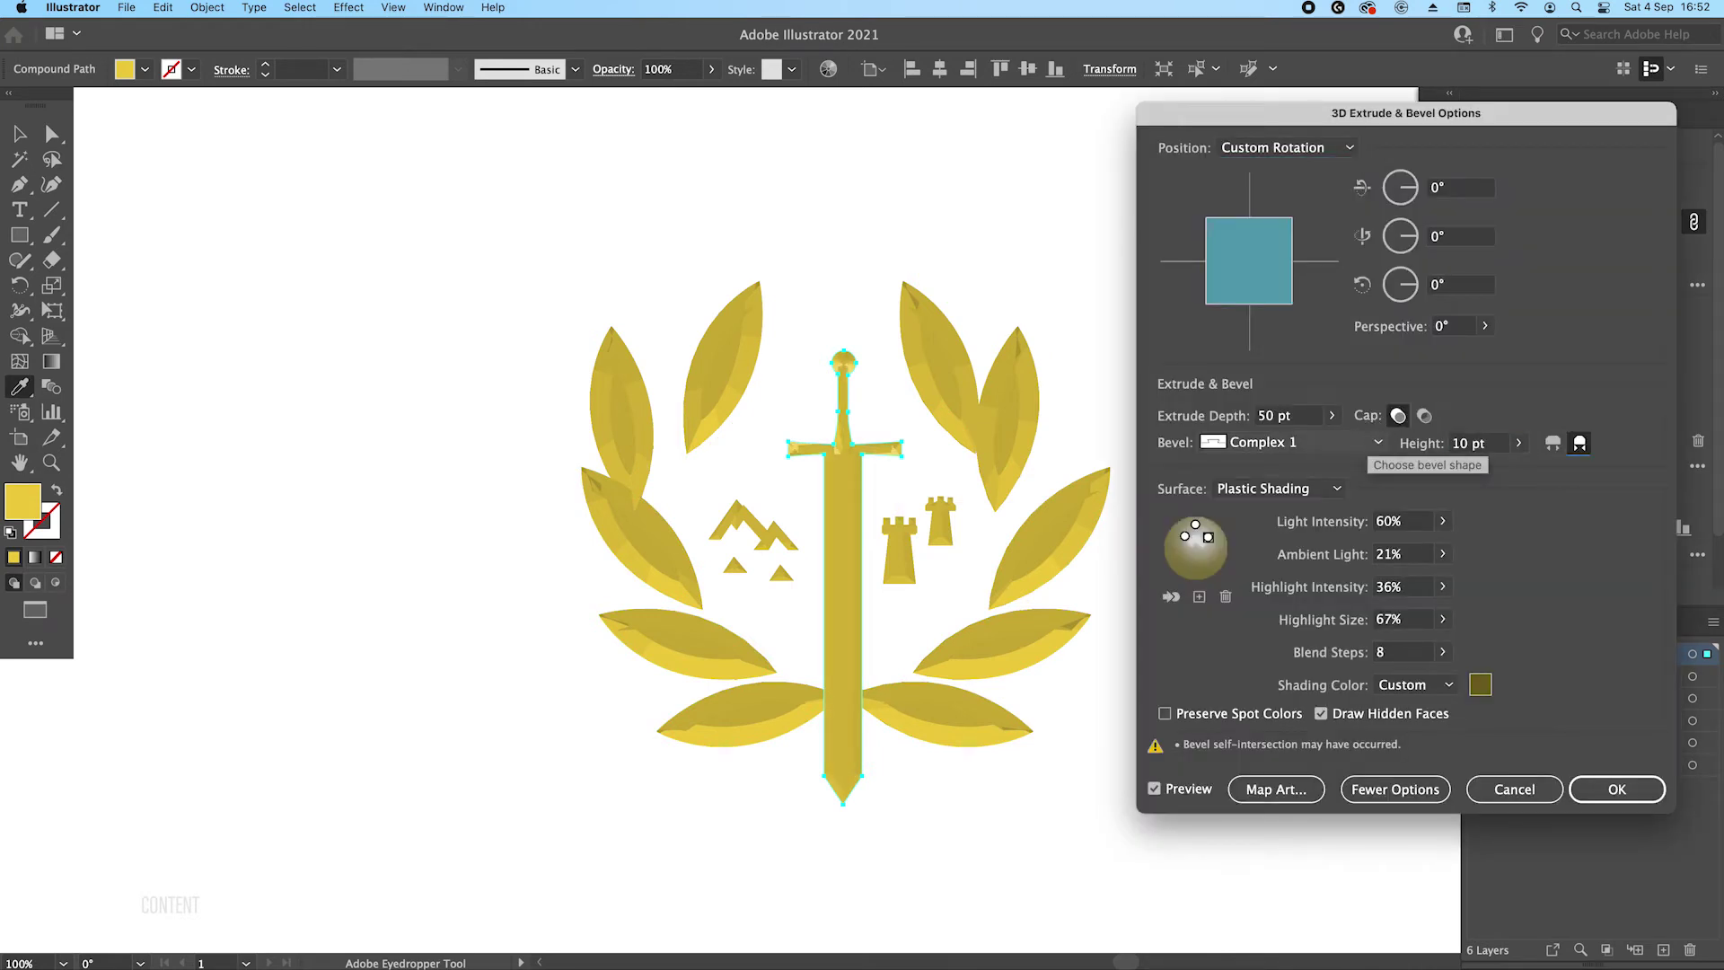
pyautogui.click(1468, 444)
pyautogui.write('8')
pyautogui.press('Tab')
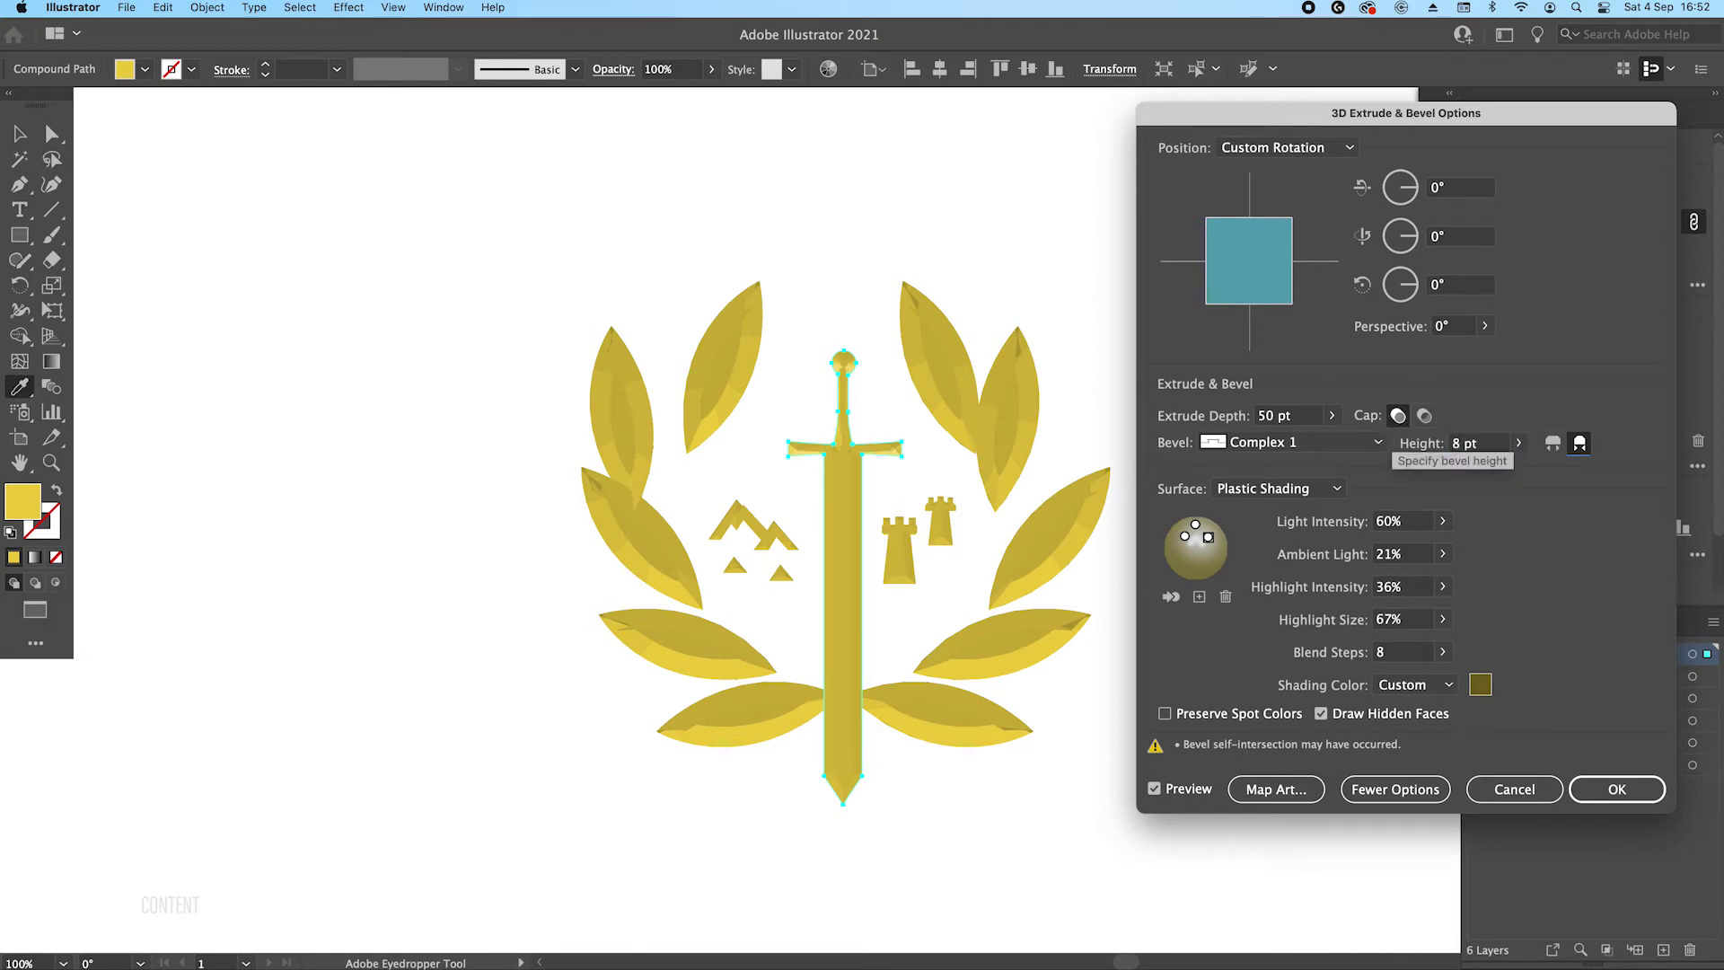
pyautogui.click(1617, 789)
# Isolate the leaves' compound path on Layer 3 and shift the inner upper-left leaf 20 px toward the sword.
pyautogui.scroll(4, 902, 493)
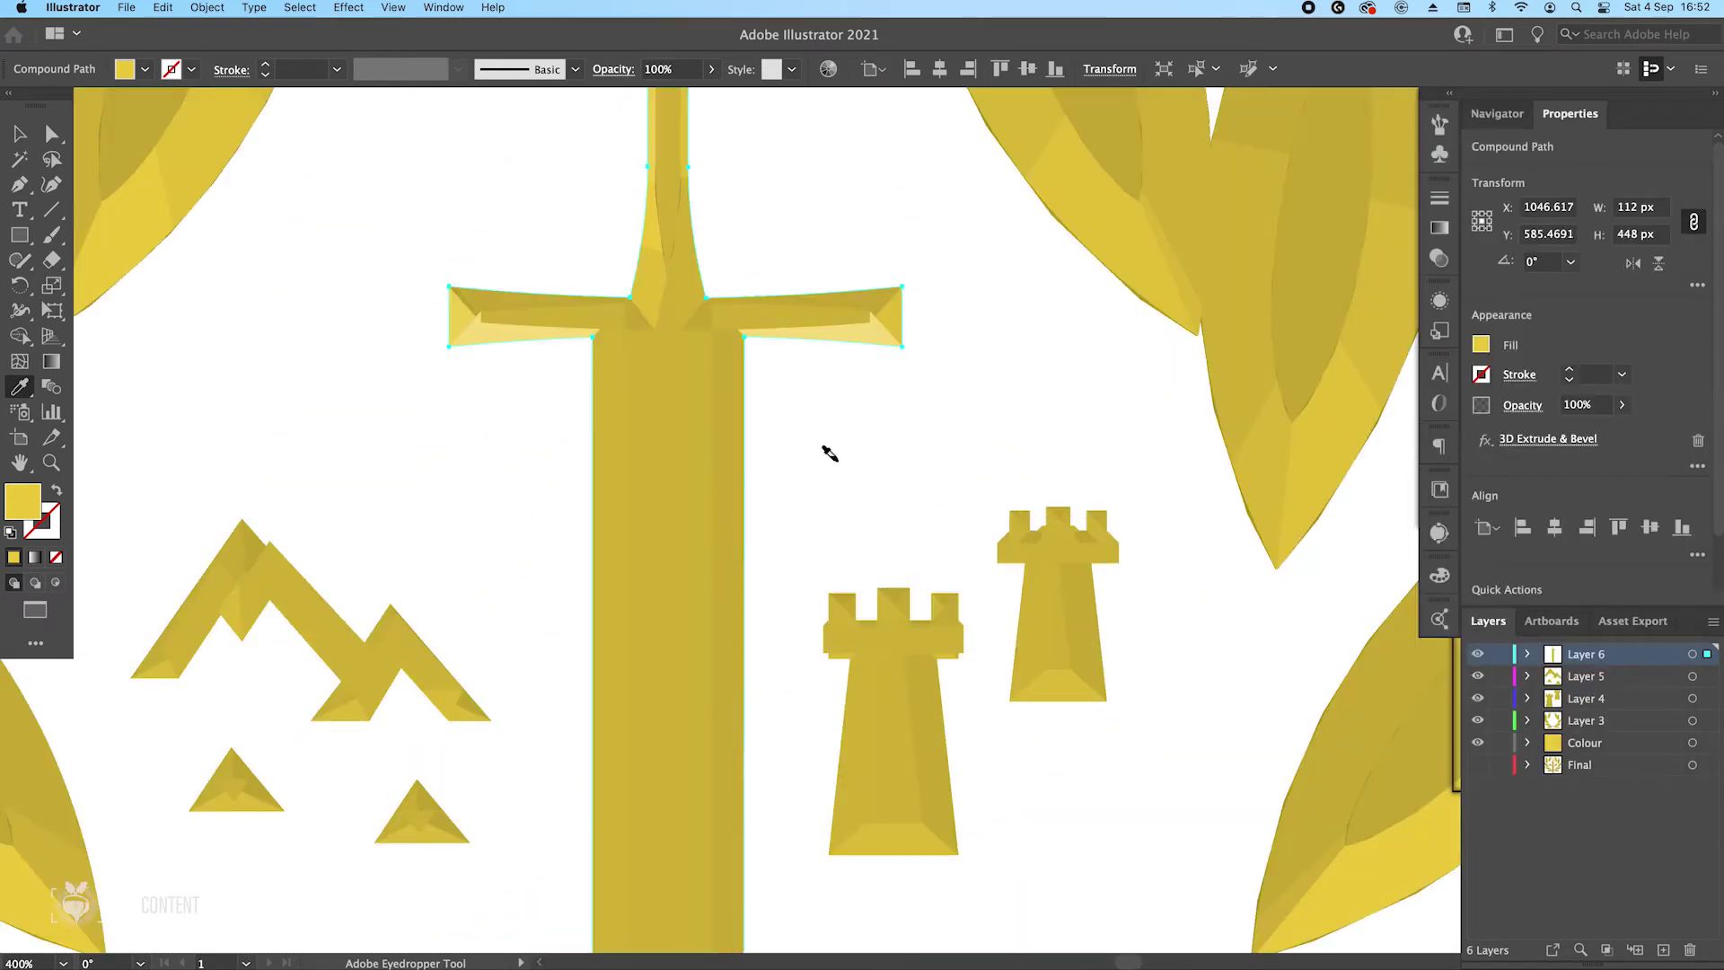
pyautogui.scroll(-1, 708, 300)
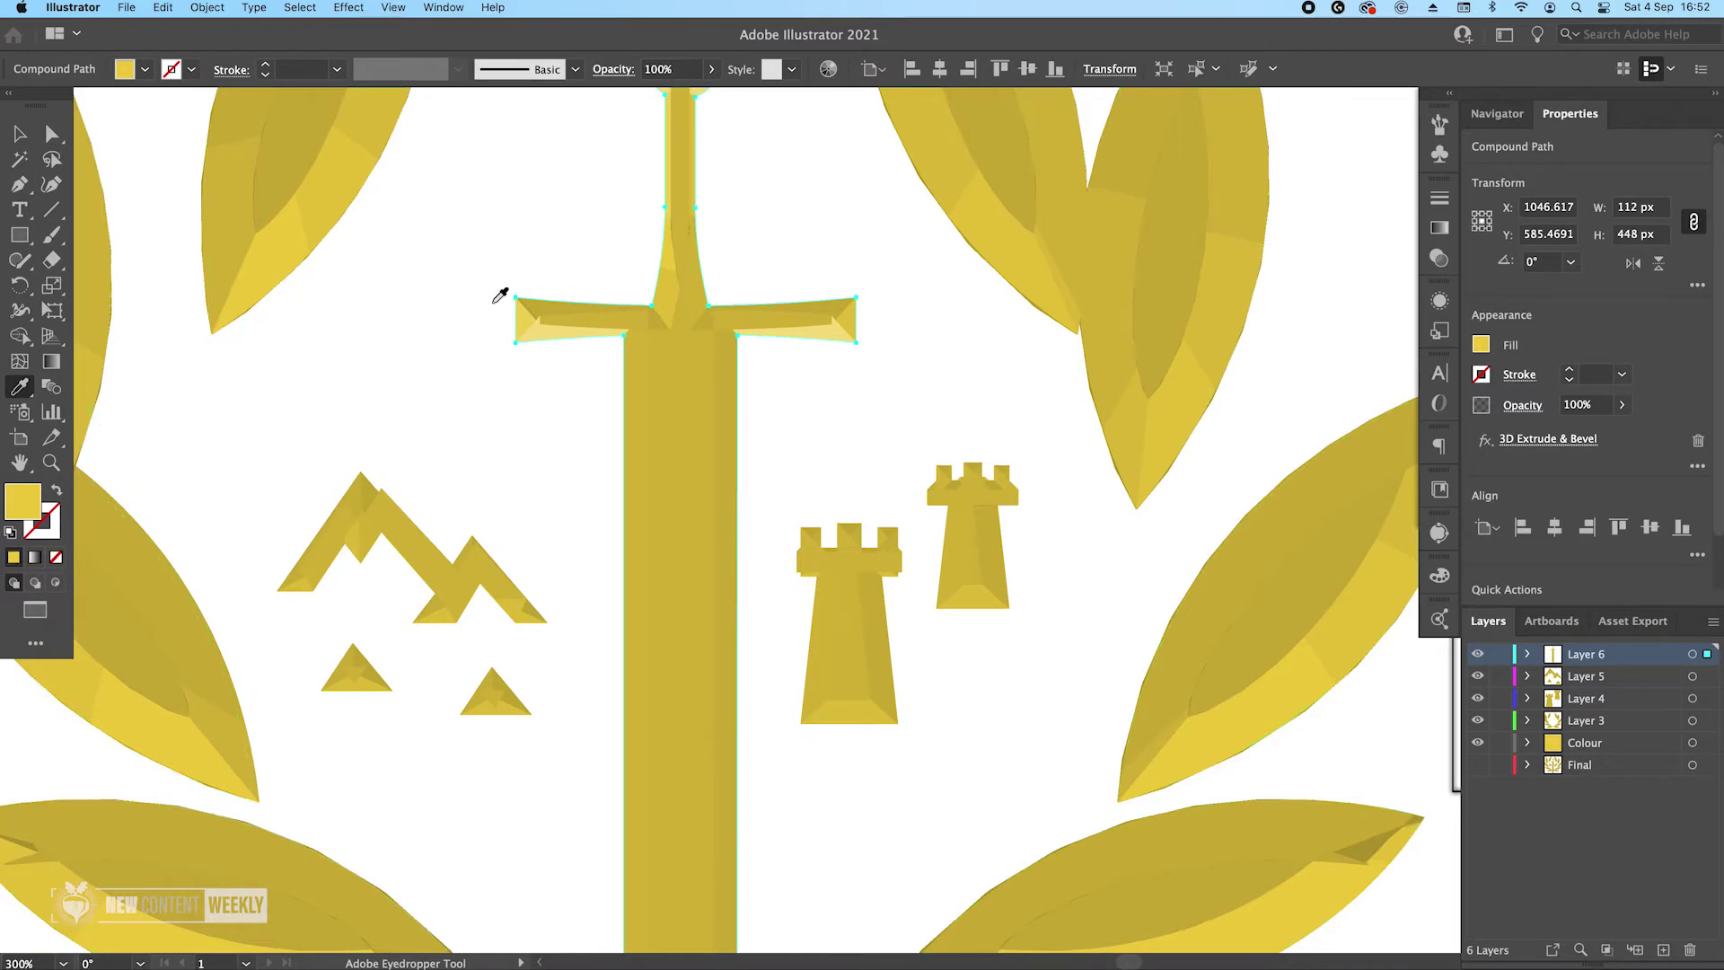
pyautogui.scroll(-2, 691, 521)
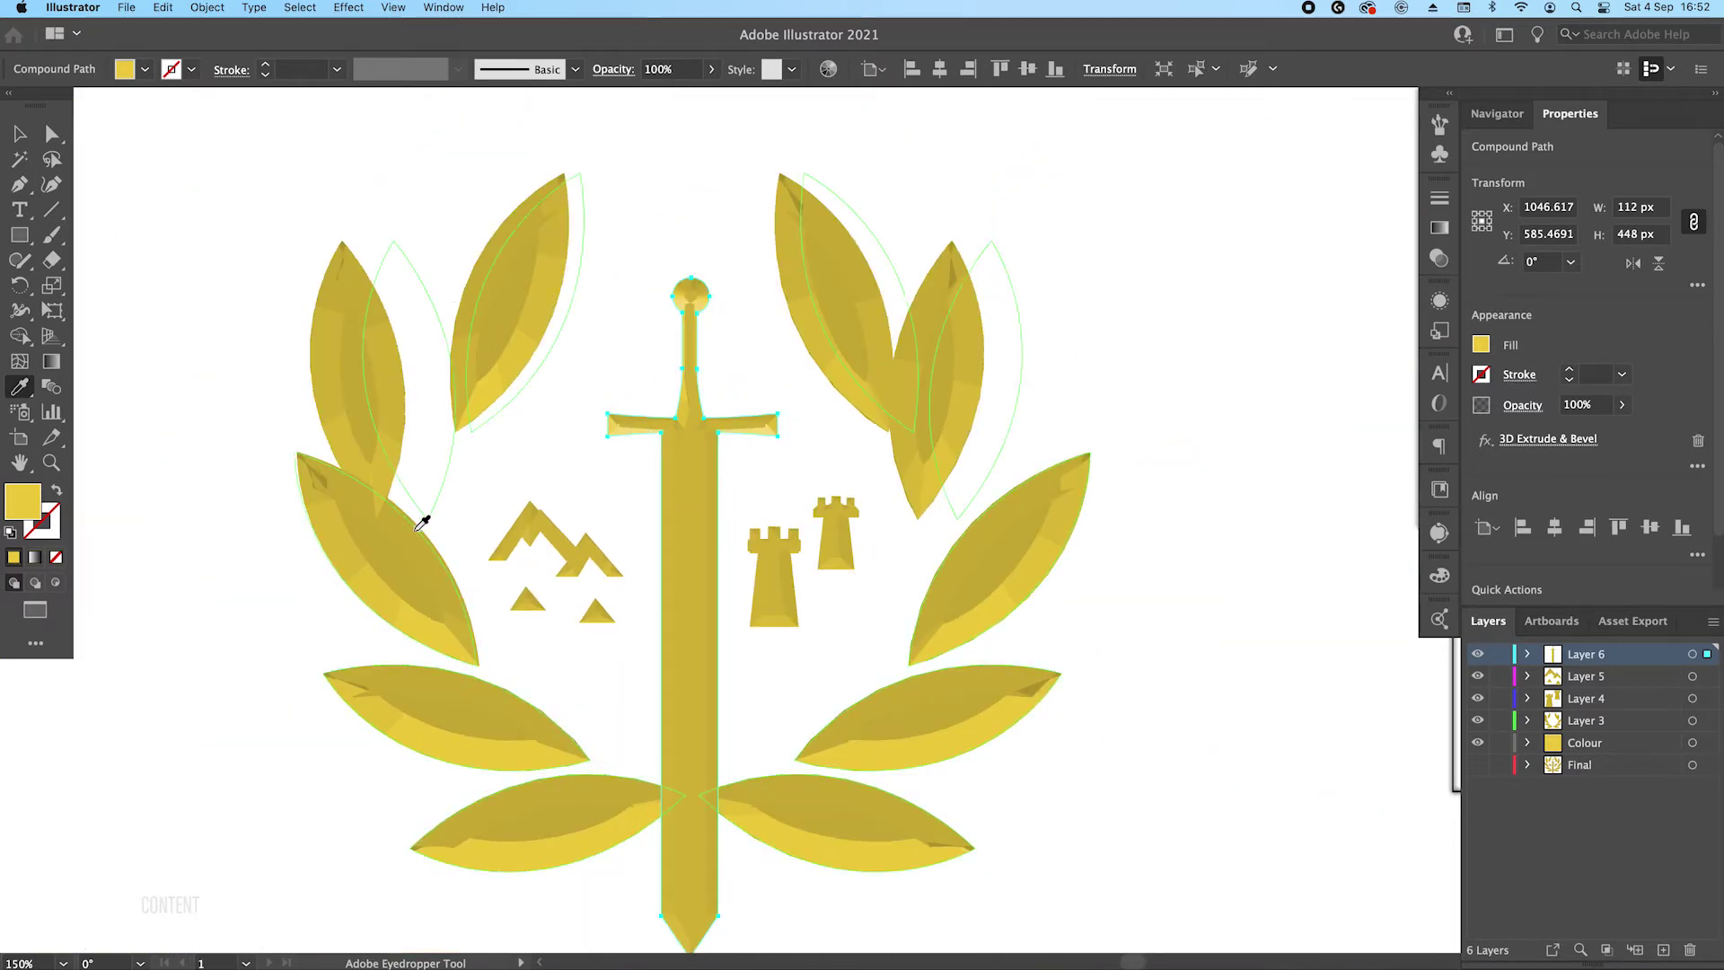
pyautogui.scroll(-1, 422, 522)
pyautogui.click(1692, 720)
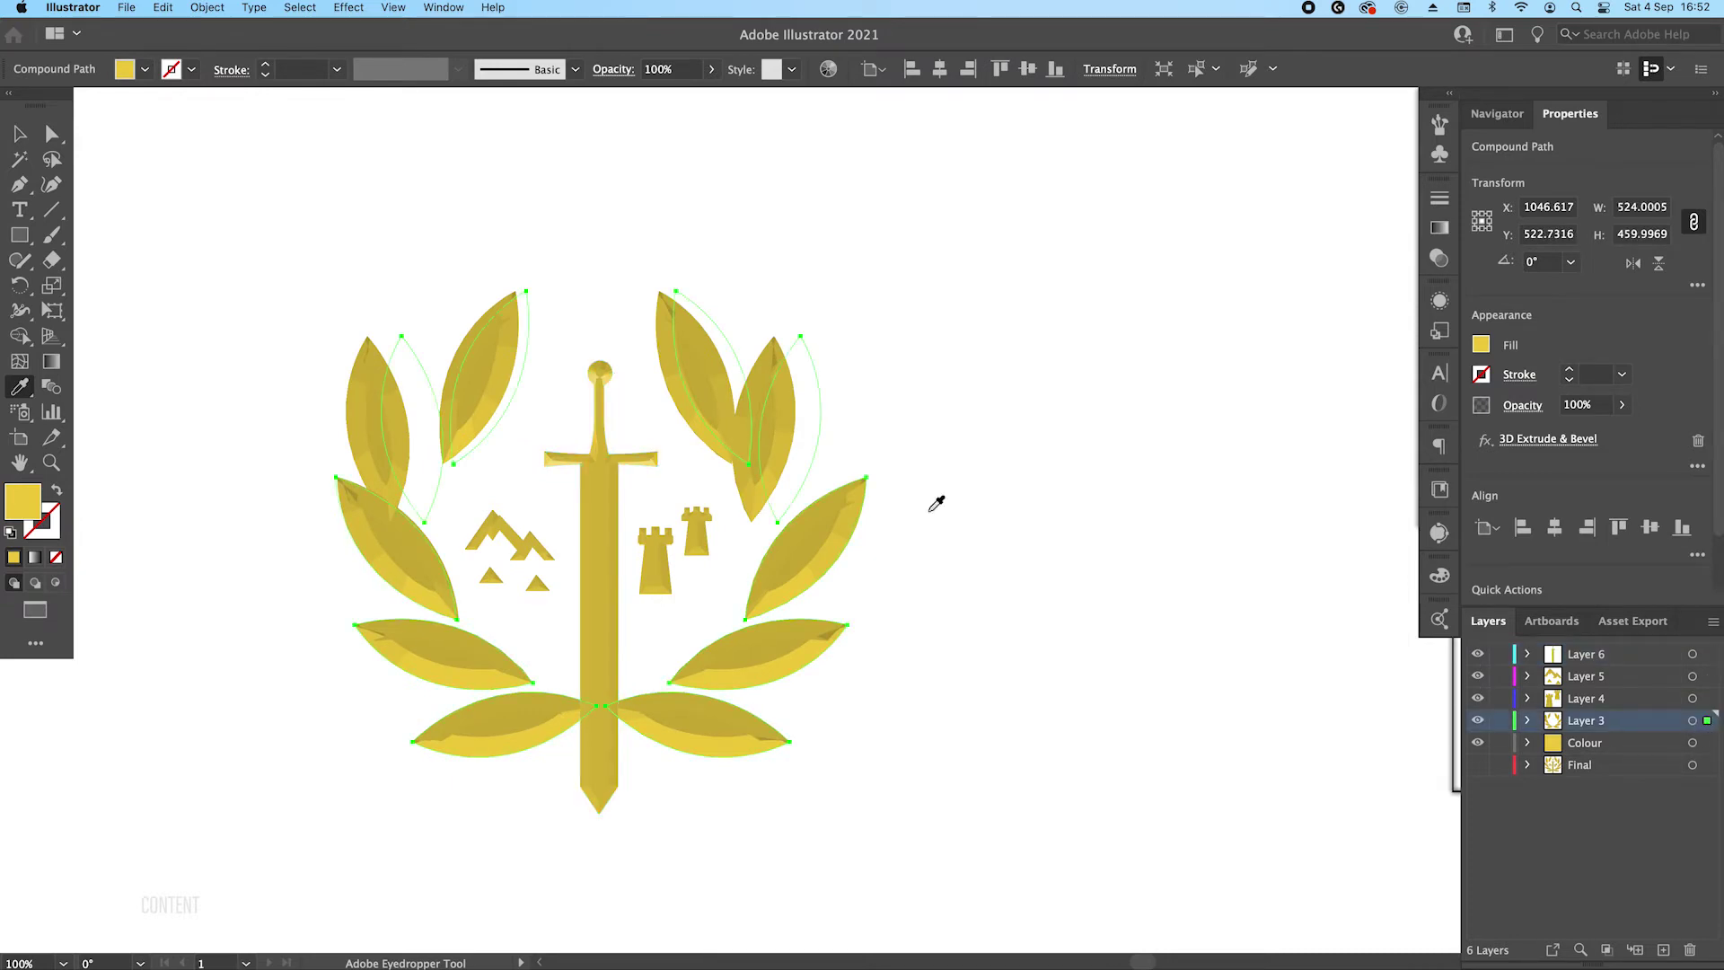
pyautogui.press('v')
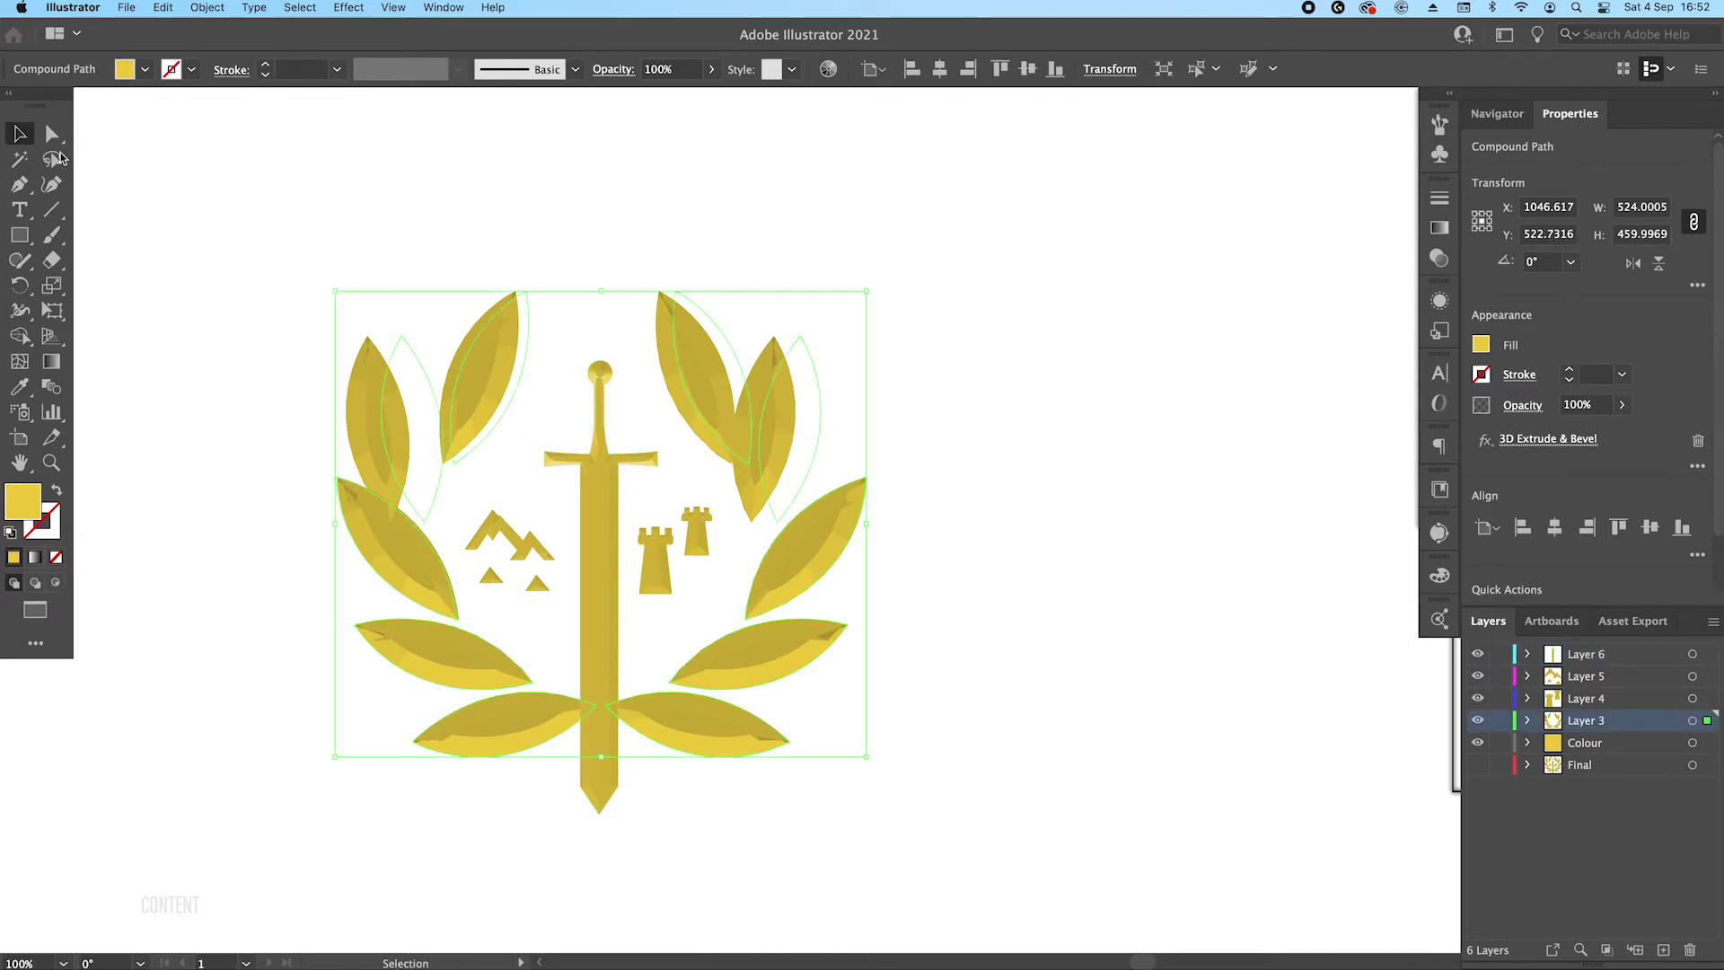
pyautogui.doubleClick(412, 493)
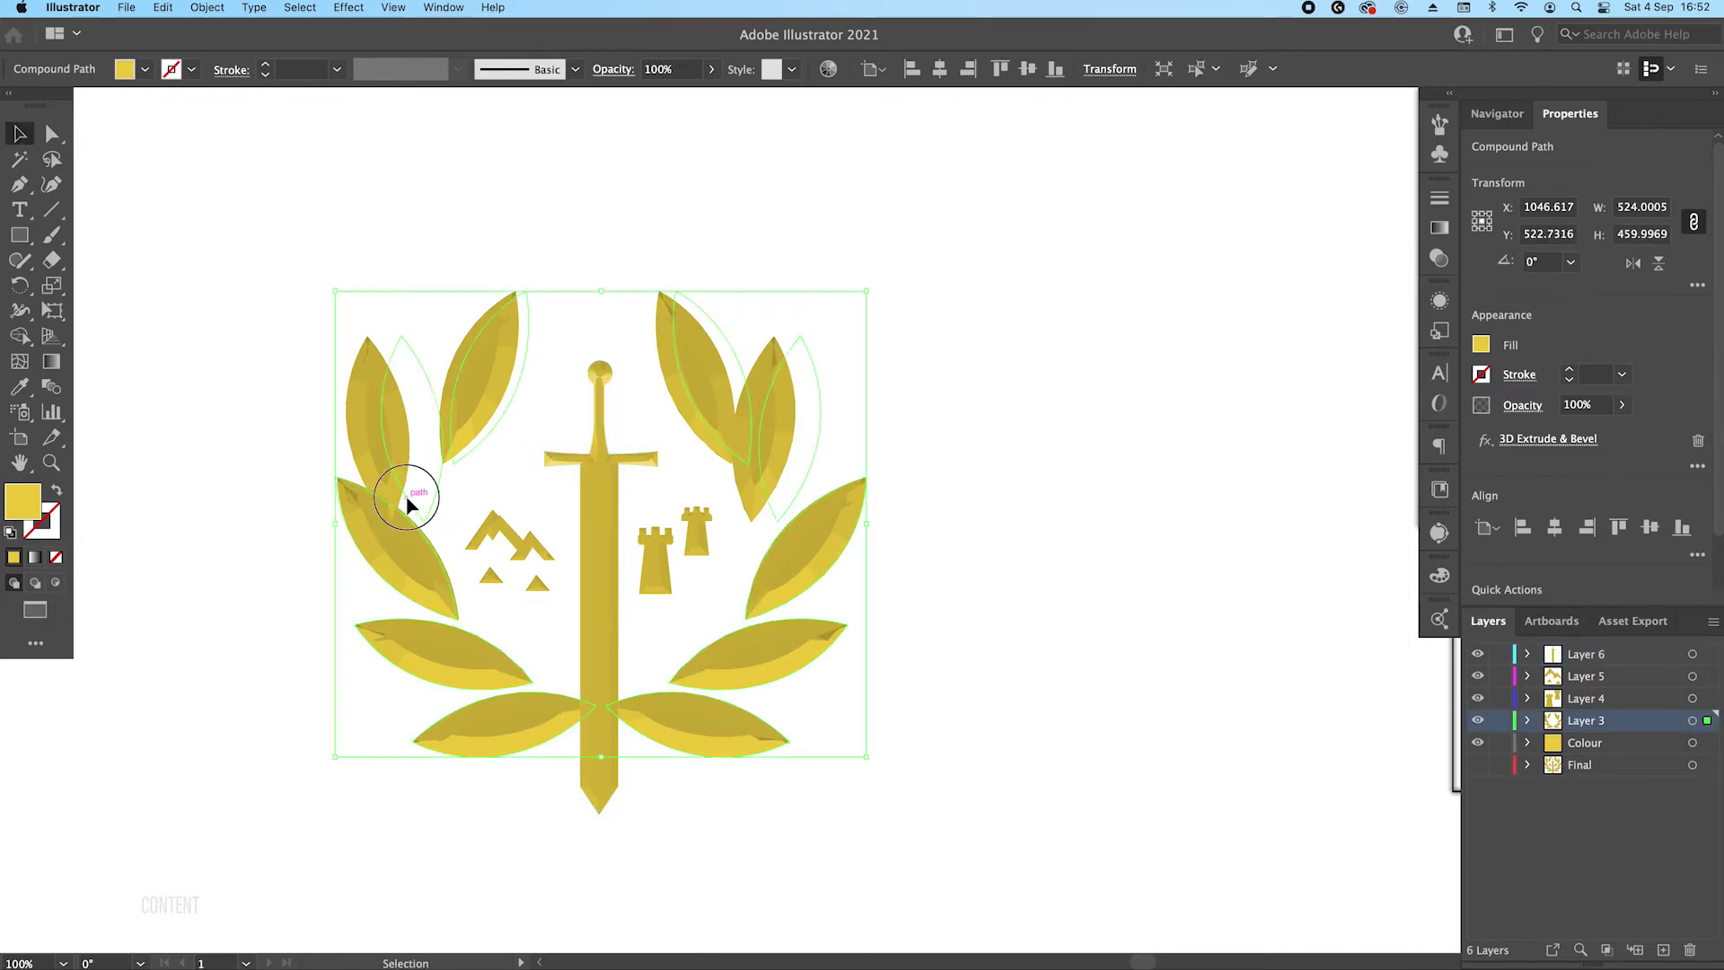
pyautogui.click(480, 438)
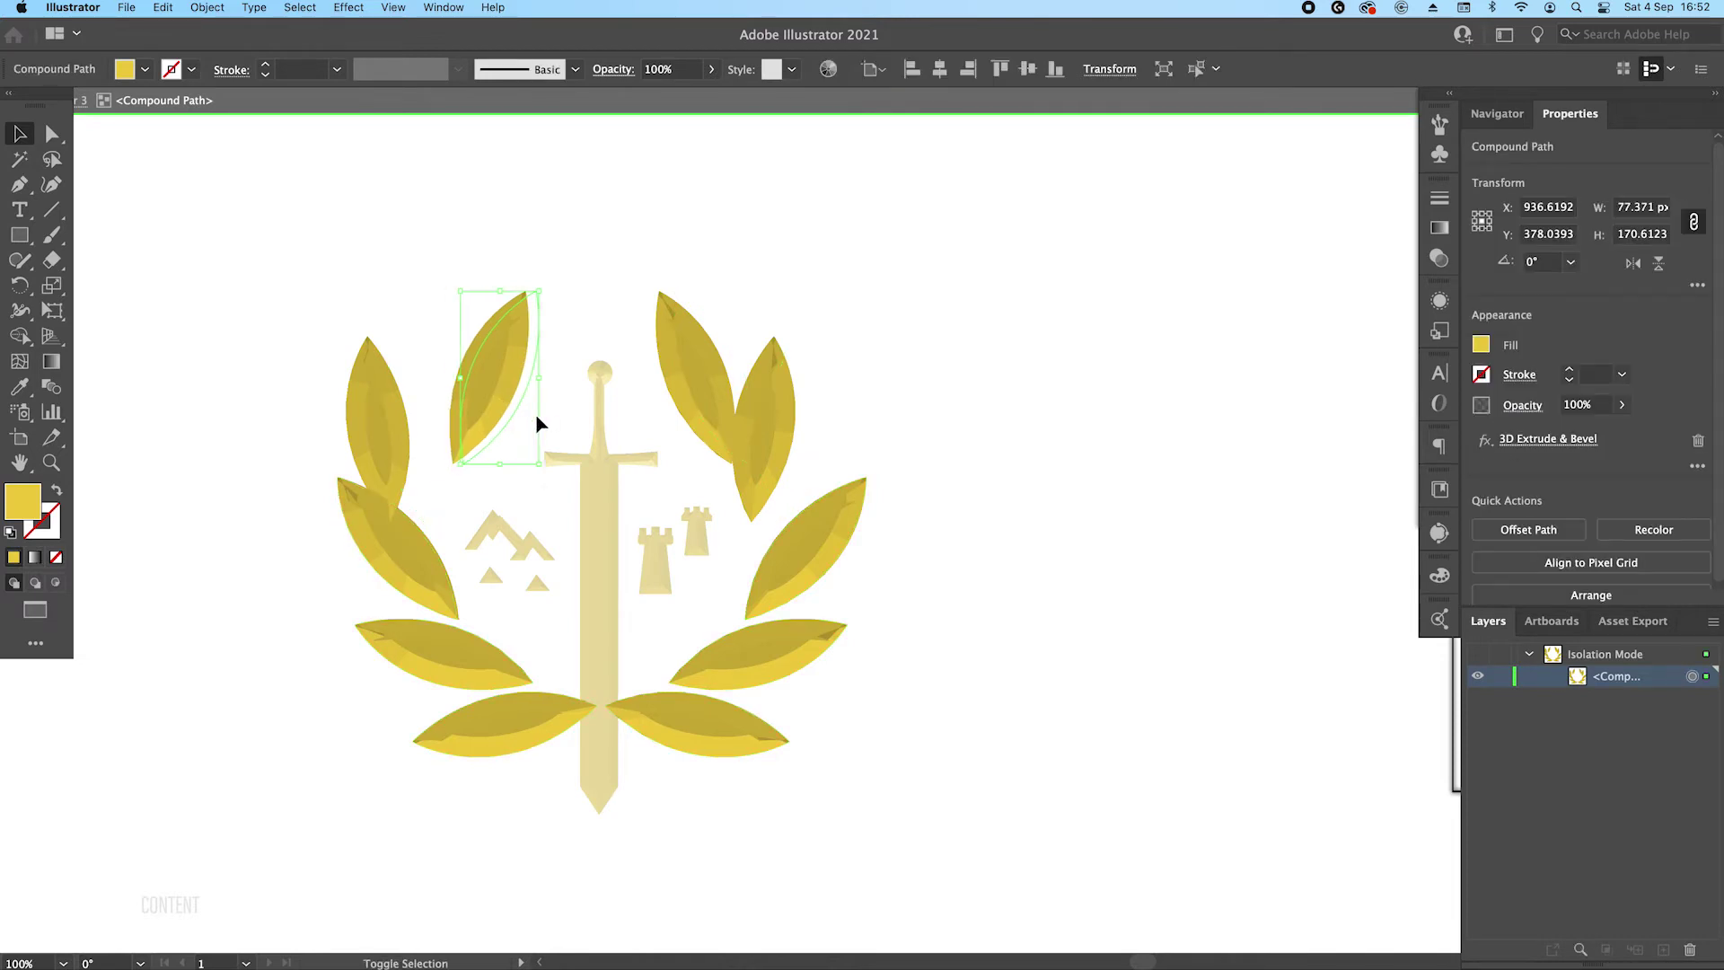
# Shift the outer upper-left leaf 20 px toward the sword and 10 px upward.
pyautogui.click(407, 420)
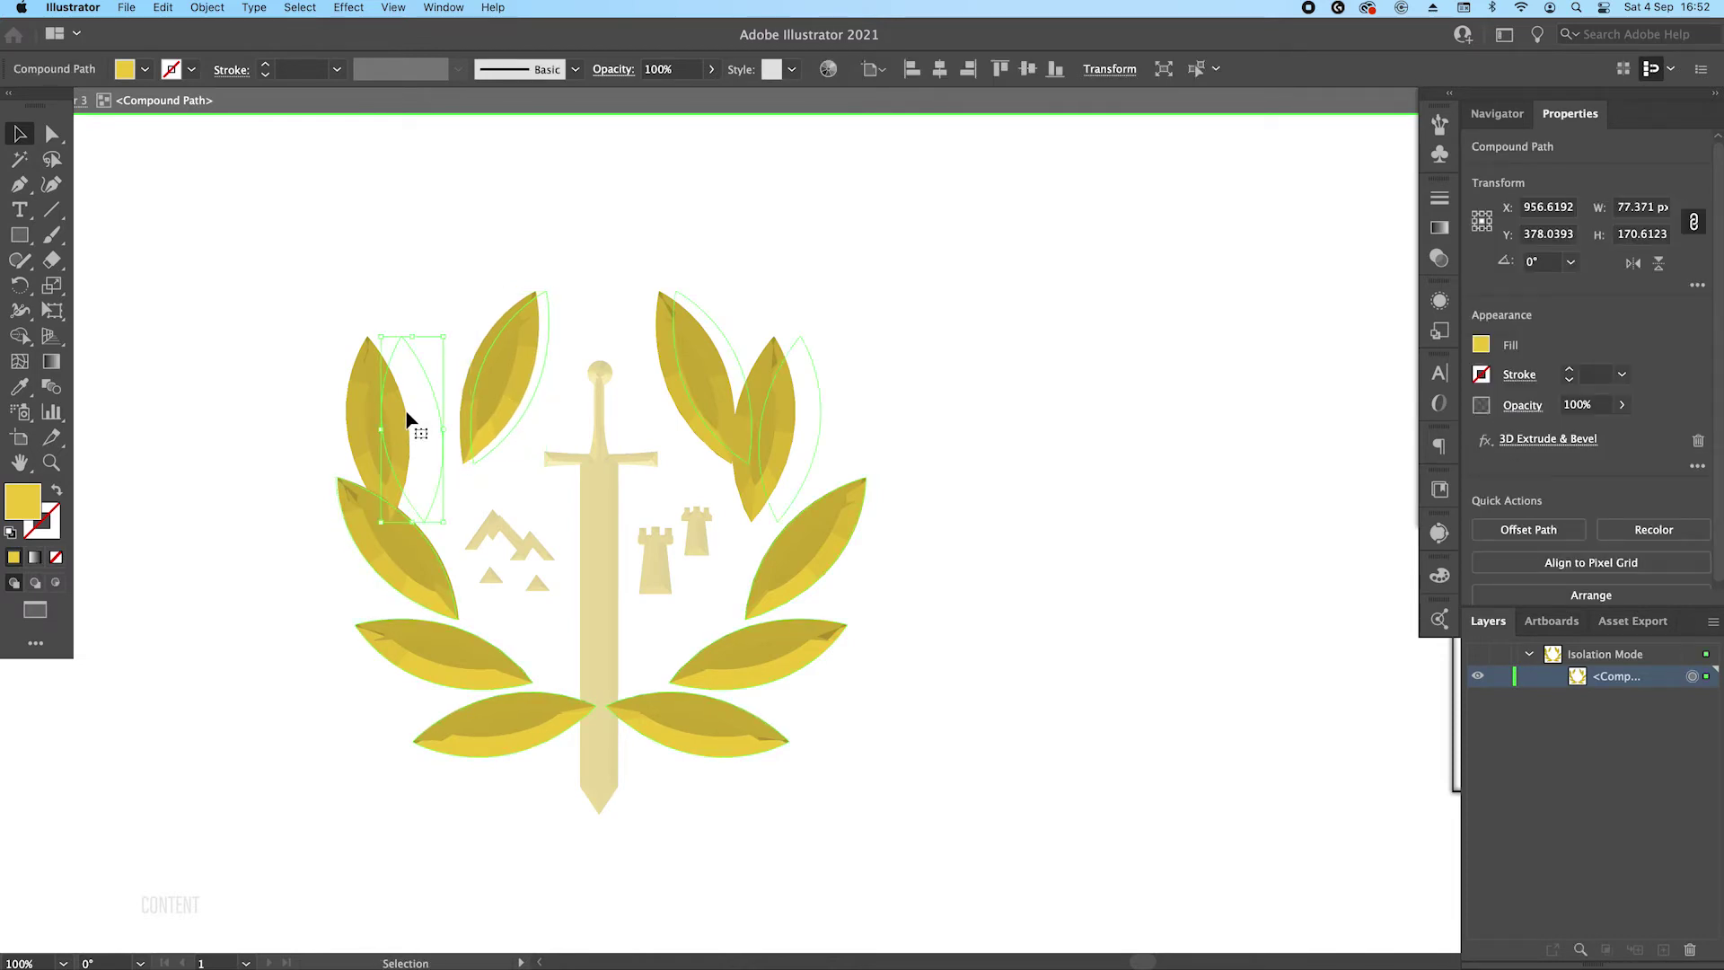
pyautogui.hotkey('shift', 'Right')
pyautogui.hotkey('shift', 'Right')
pyautogui.hotkey('shift', 'Up')
pyautogui.hotkey('shift', 'Right')
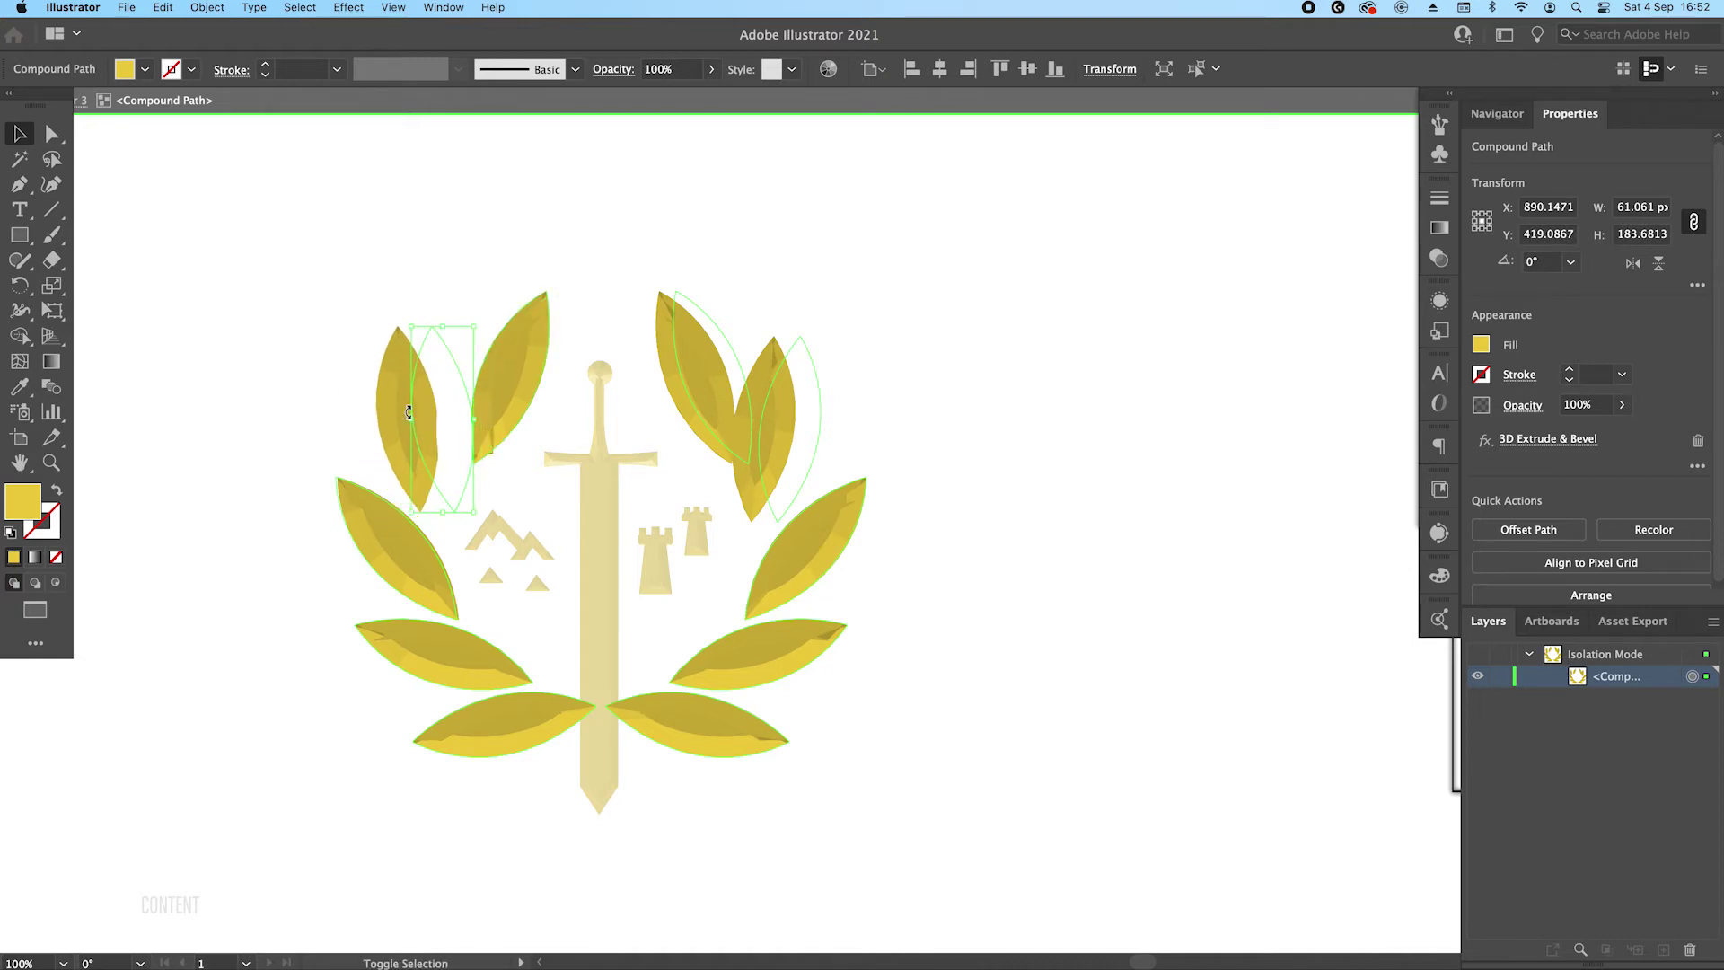
pyautogui.hotkey('shift', 'Left')
pyautogui.click(375, 371)
pyautogui.click(396, 384)
pyautogui.click(486, 349)
pyautogui.click(543, 353)
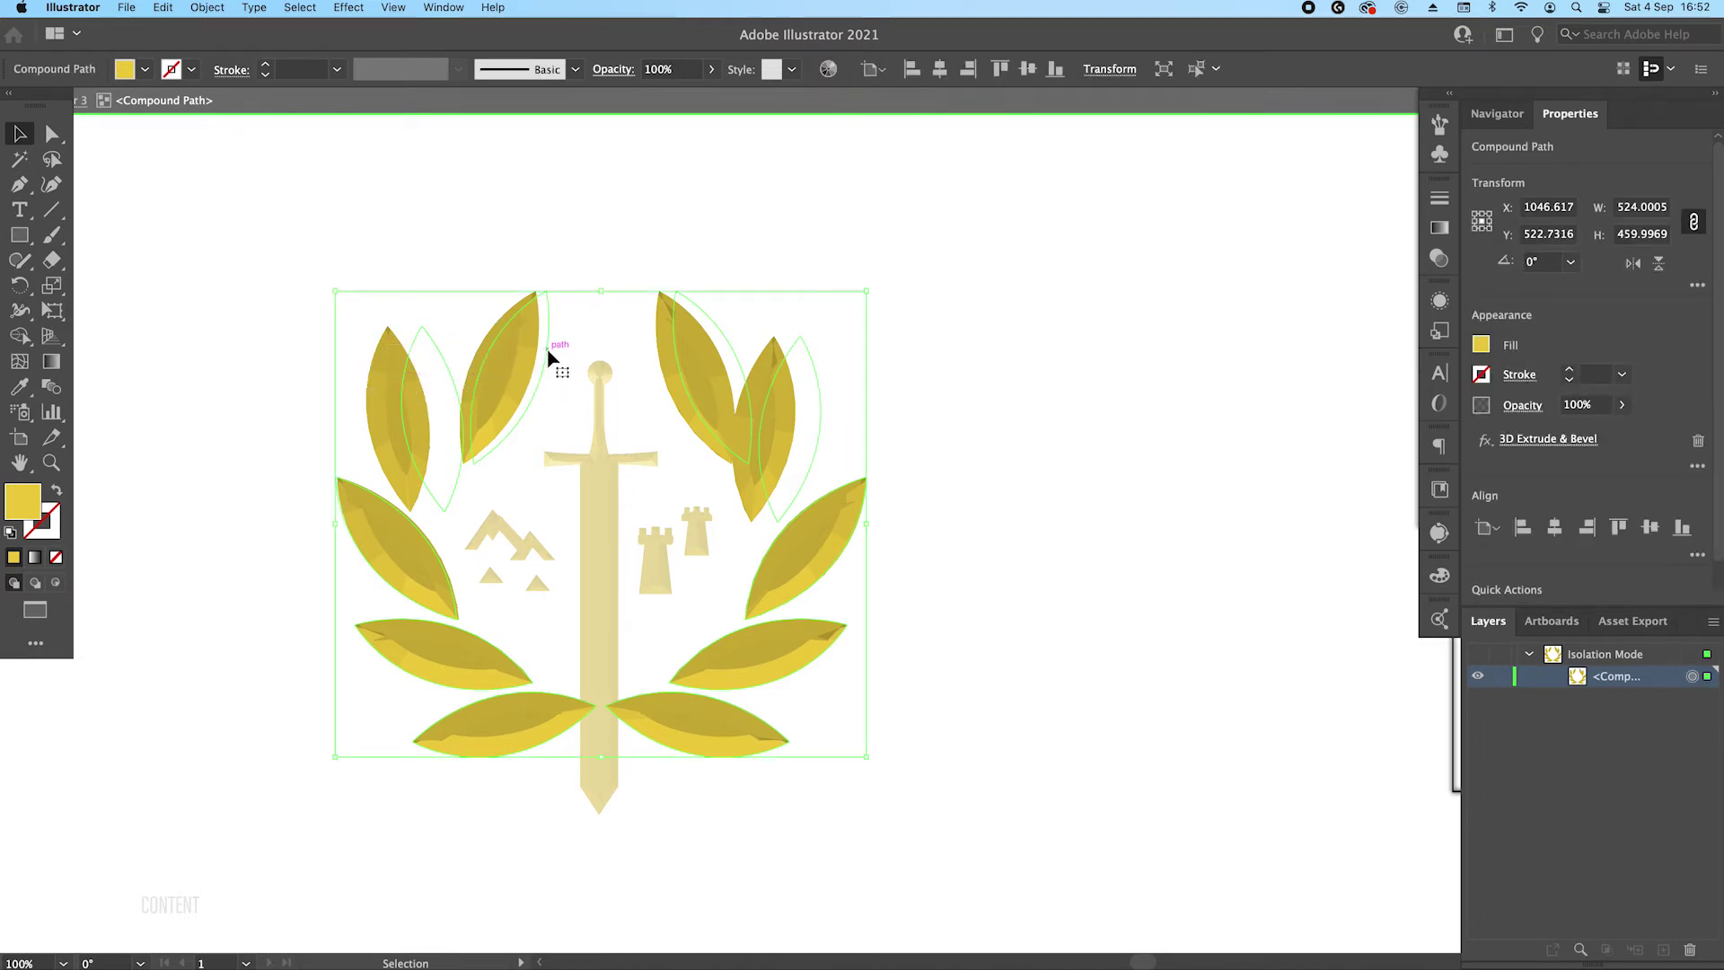
# Shift the inner upper-right leaf 10 px toward the sword and the outer upper-right leaf 10 px away, and leave isolation mode.
pyautogui.click(859, 284)
pyautogui.click(724, 371)
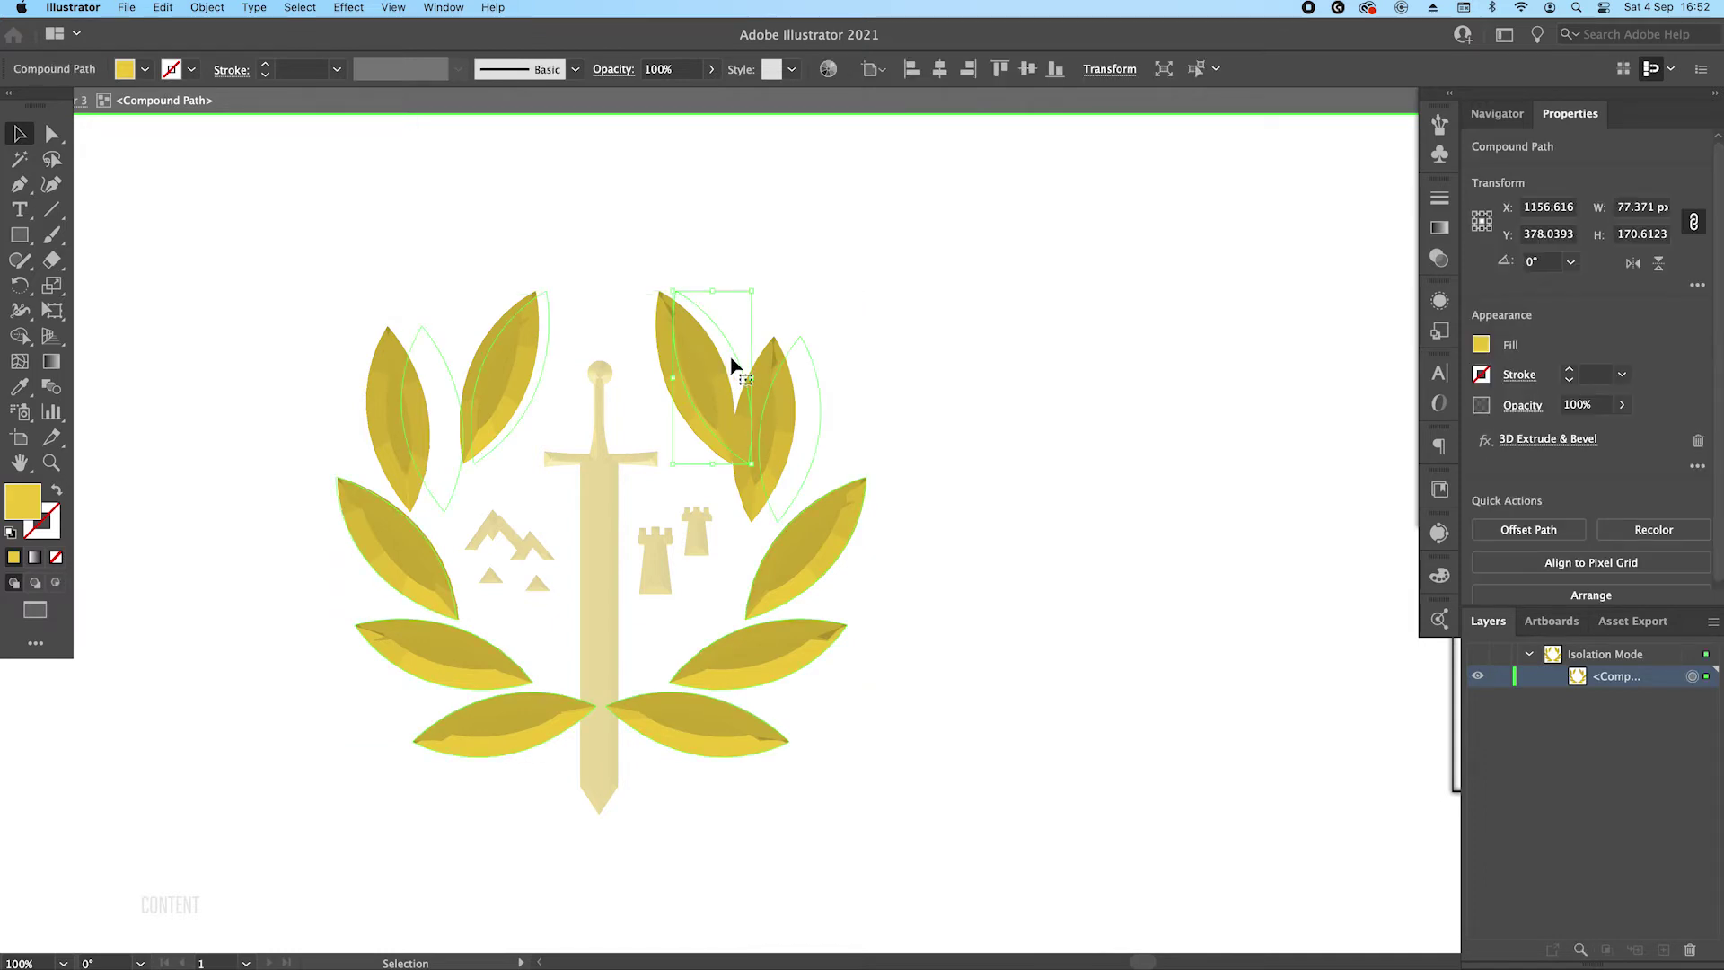
pyautogui.hotkey('shift', 'Left')
pyautogui.hotkey('shift', 'Left')
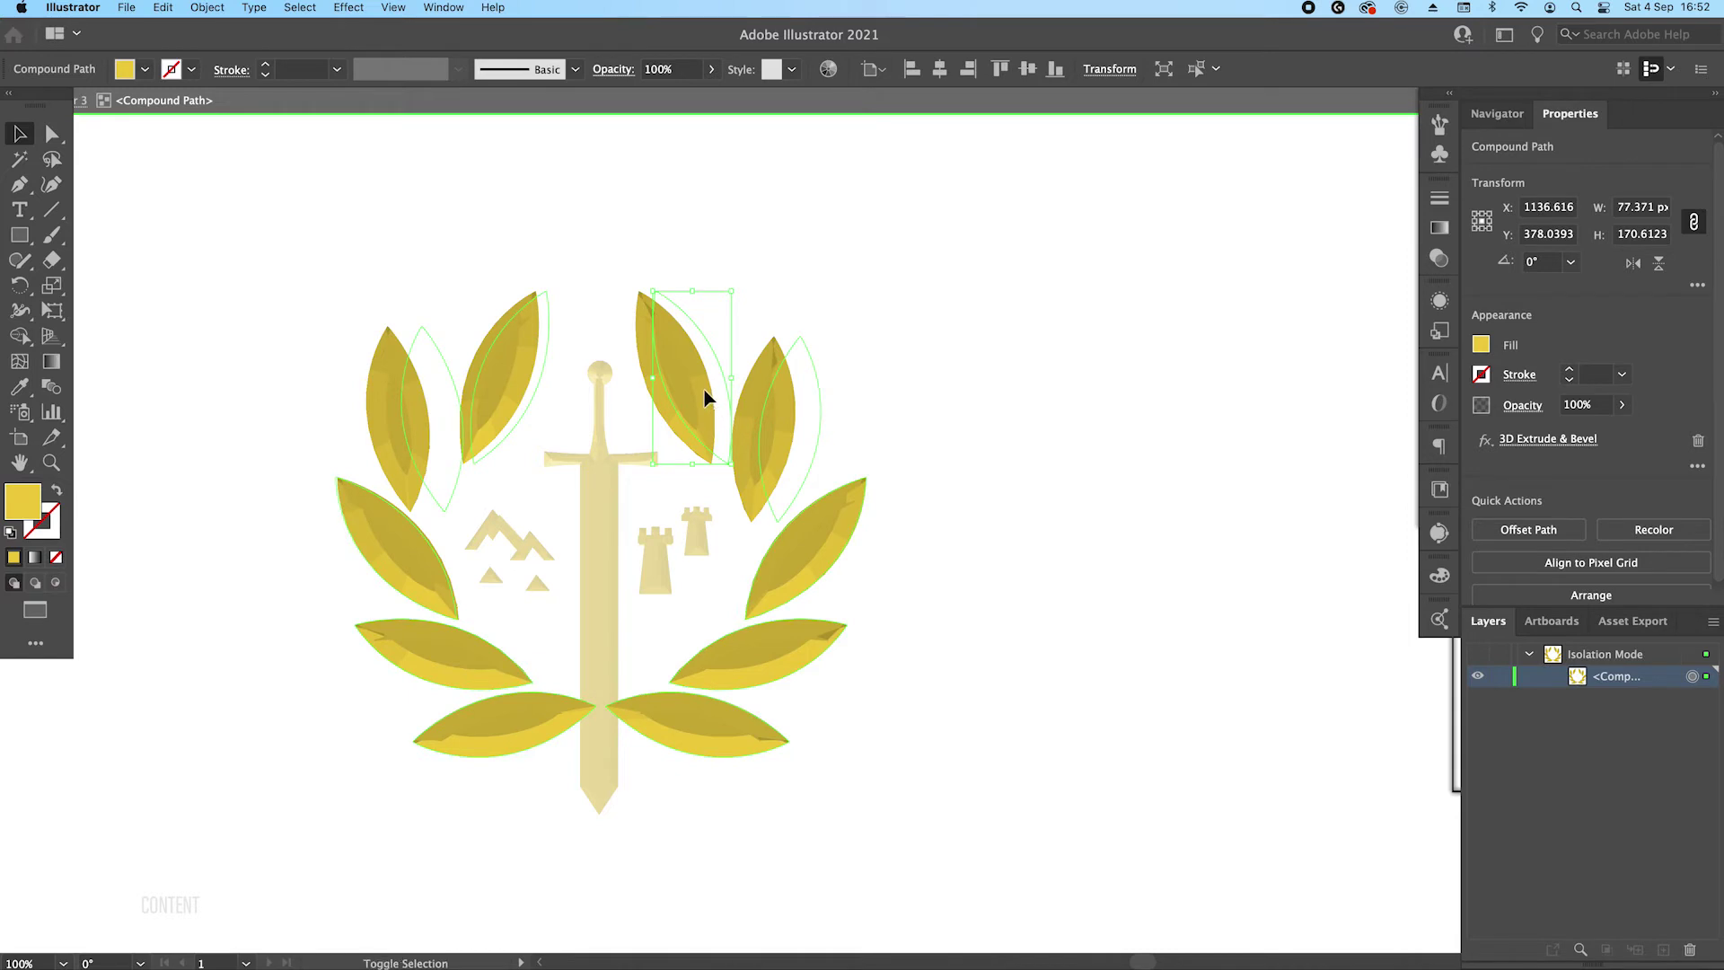
pyautogui.hotkey('shift', 'Right')
pyautogui.click(774, 428)
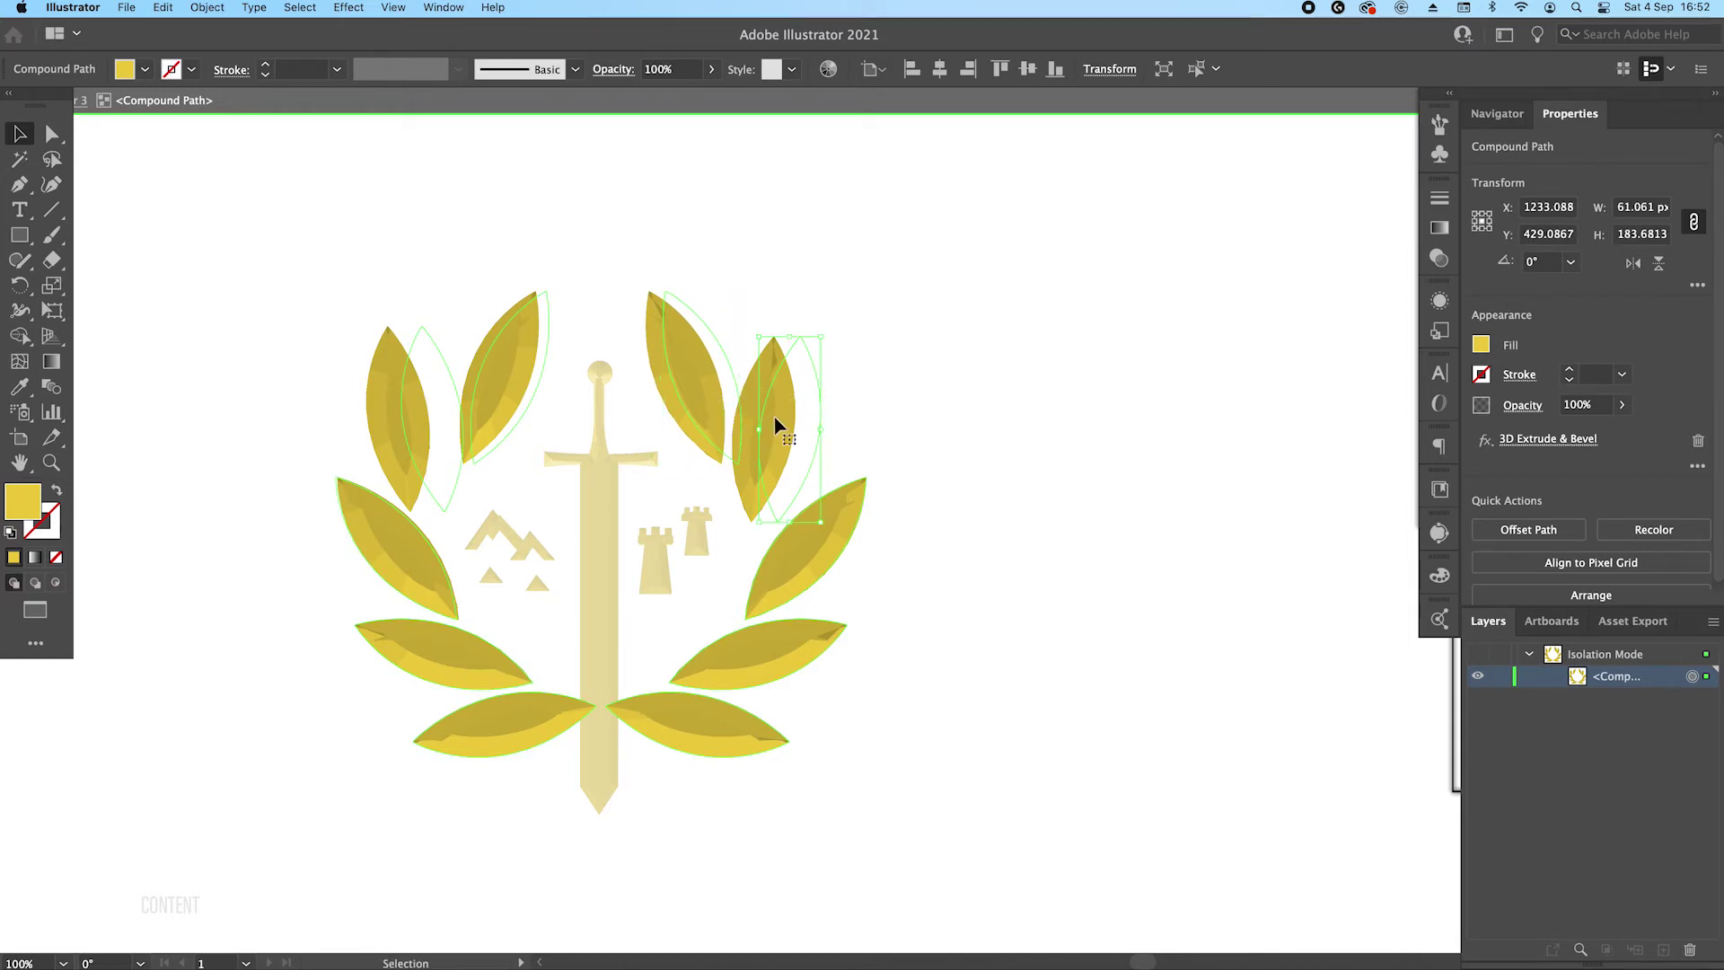
pyautogui.hotkey('shift', 'Right')
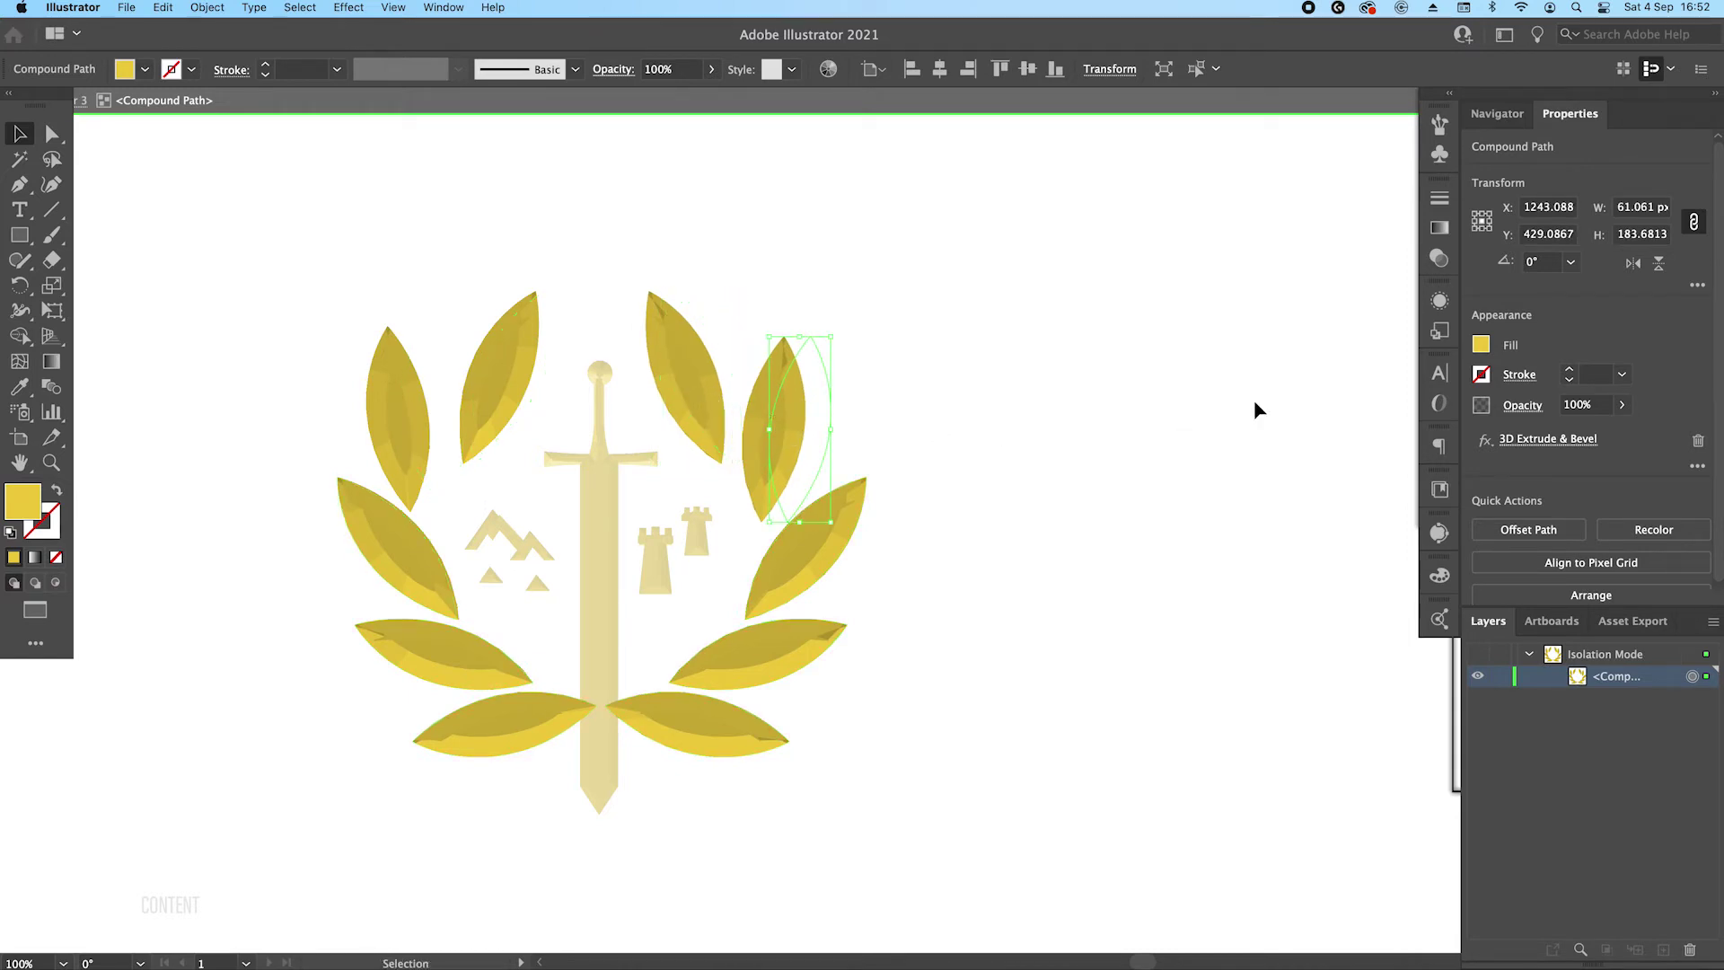
pyautogui.click(1110, 369)
pyautogui.doubleClick(122, 123)
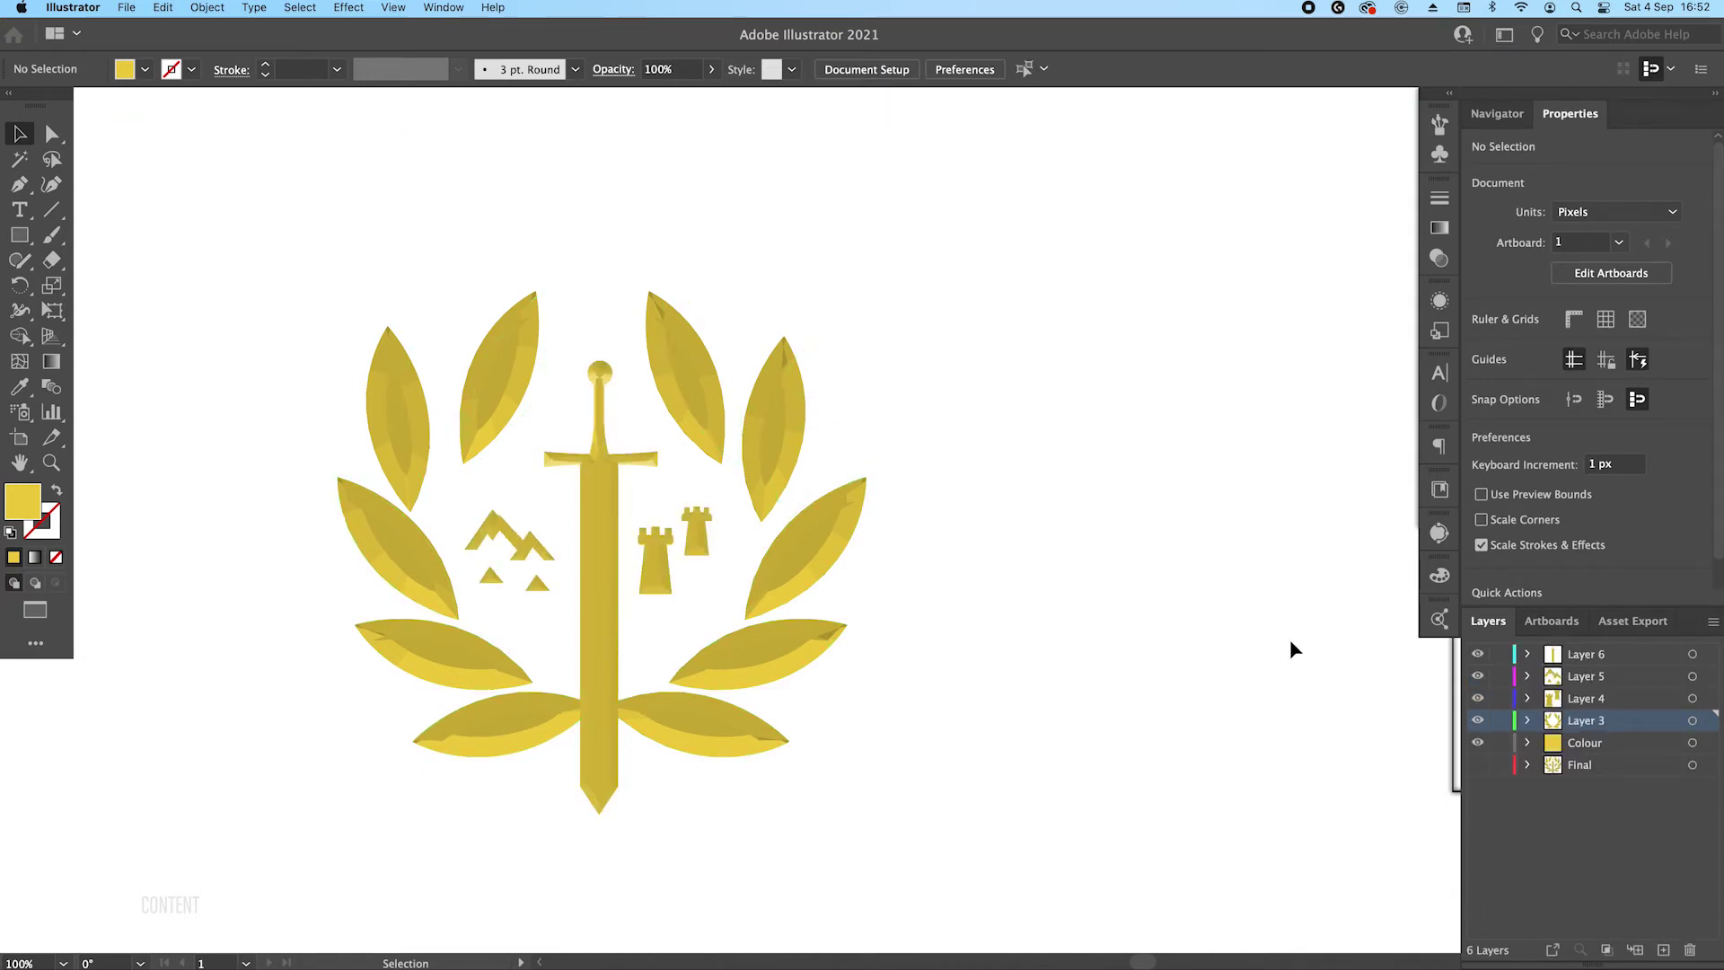
# Move the sword's Layer 6 below the leaves' Layer 3 and group all the badge artwork.
pyautogui.moveTo(1617, 662); pyautogui.dragTo(1608, 738)
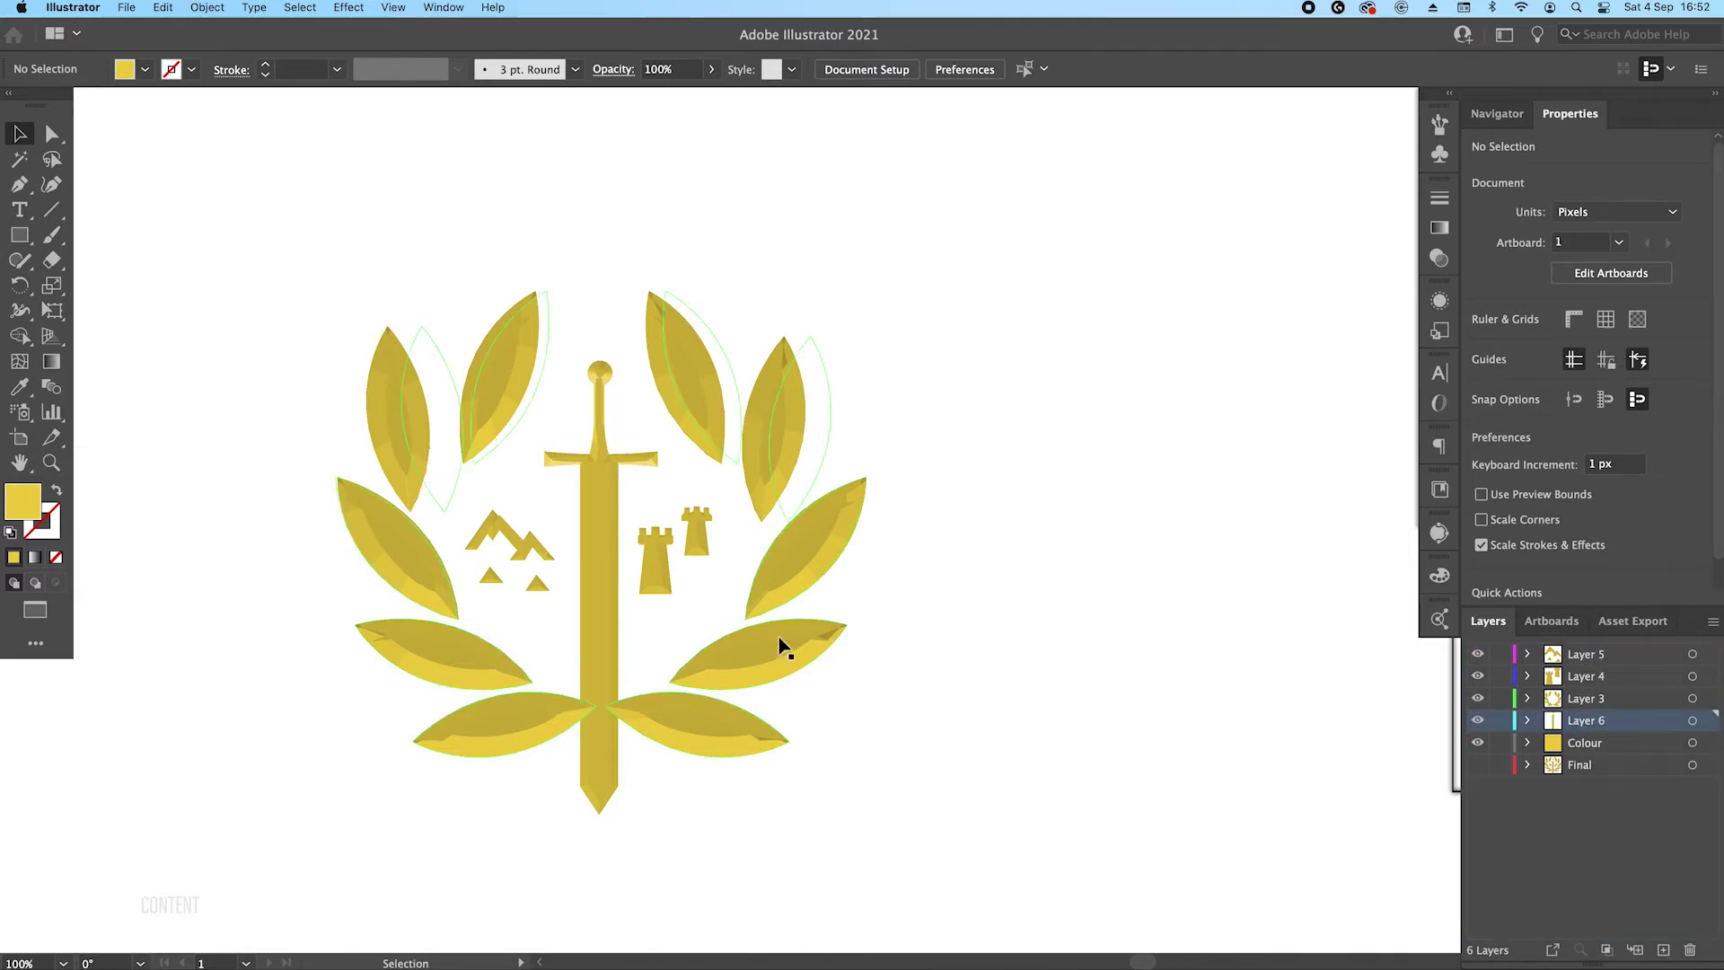
pyautogui.moveTo(255, 219); pyautogui.dragTo(1051, 863)
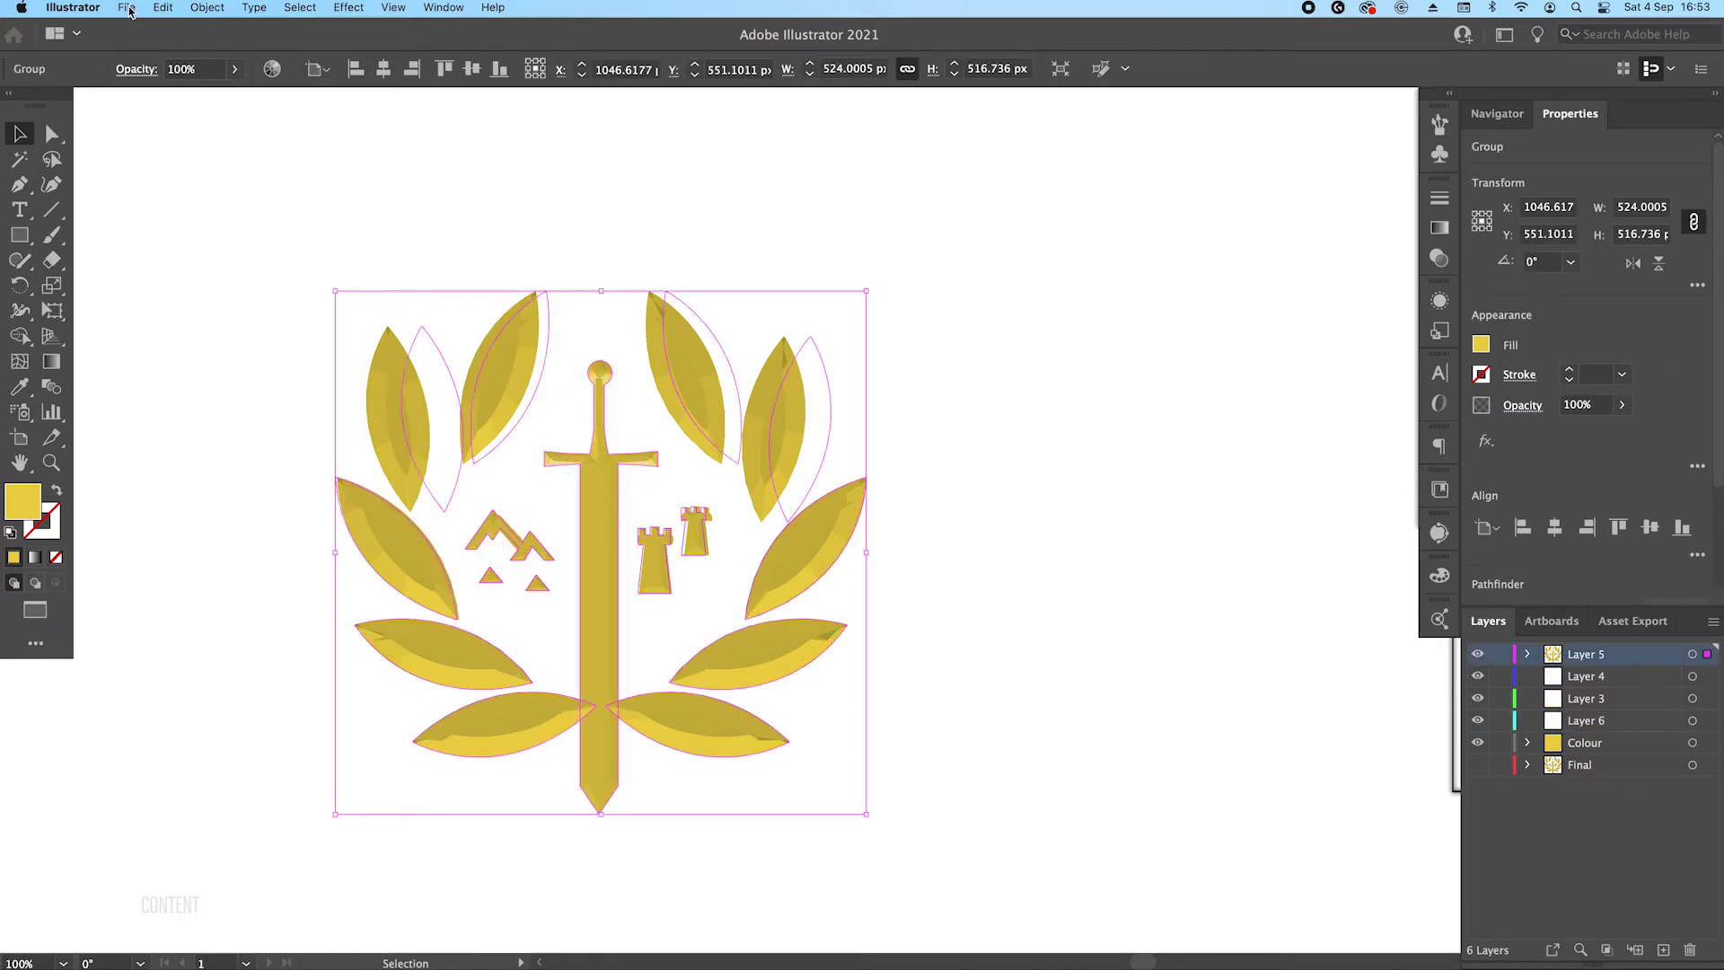
# Review the file formats available in Export As for the badge artwork and cancel the export.
pyautogui.click(128, 11)
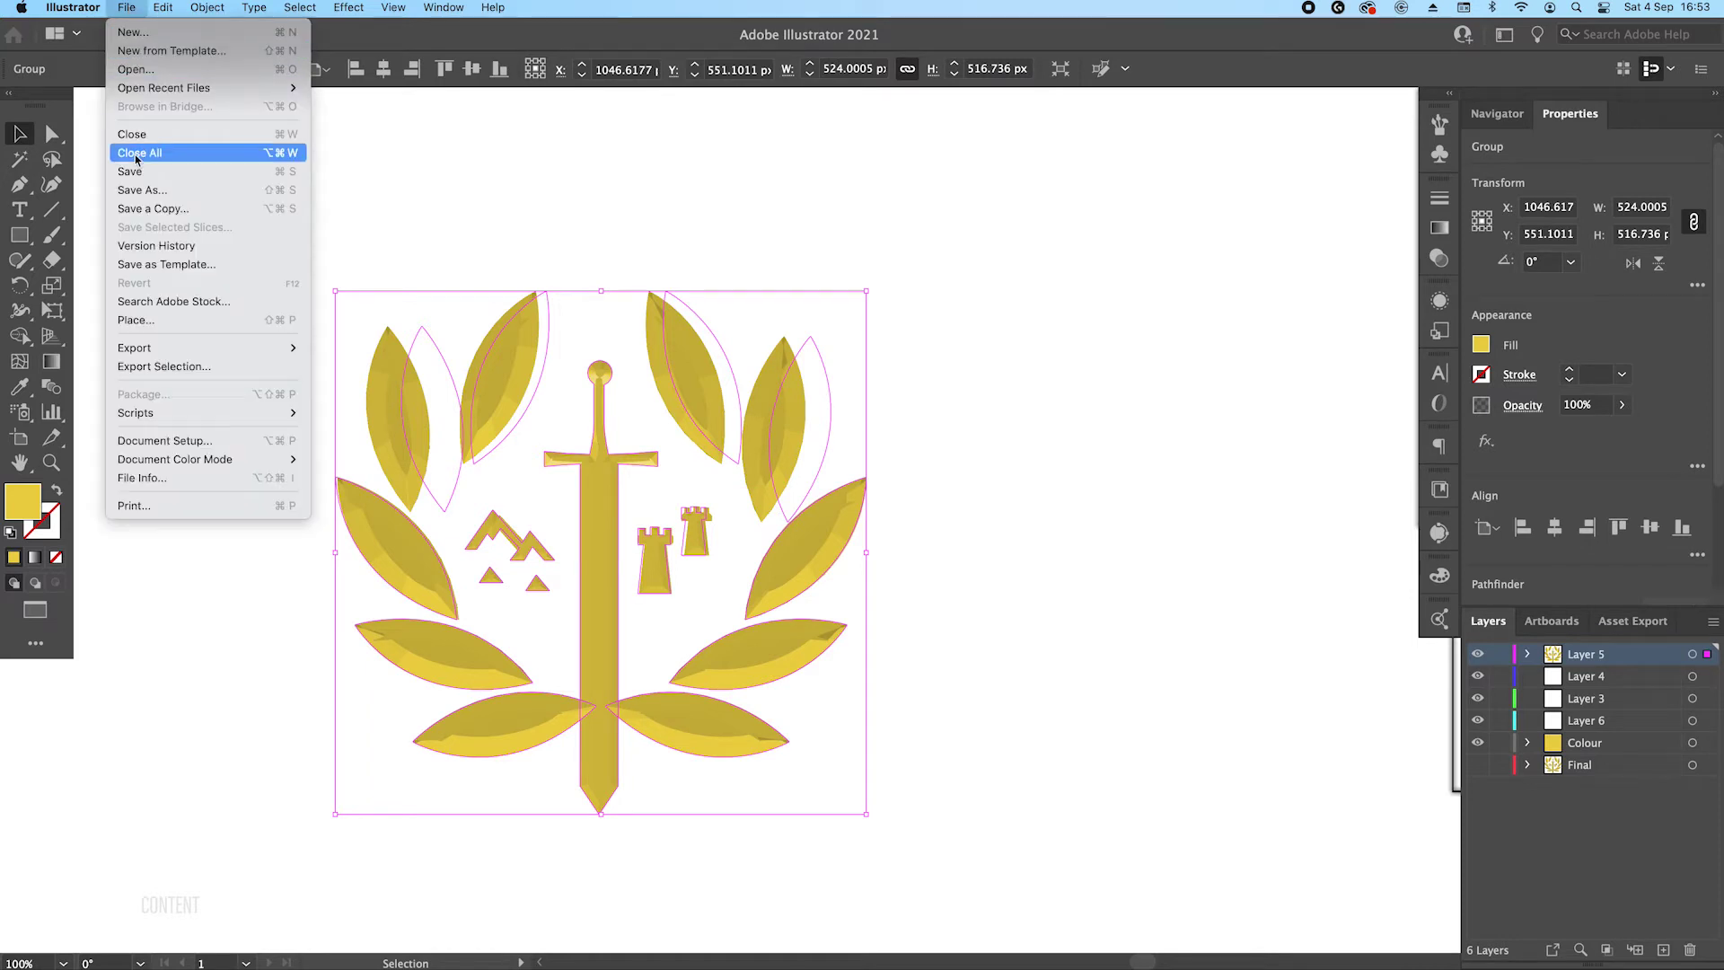
pyautogui.moveTo(205, 348)
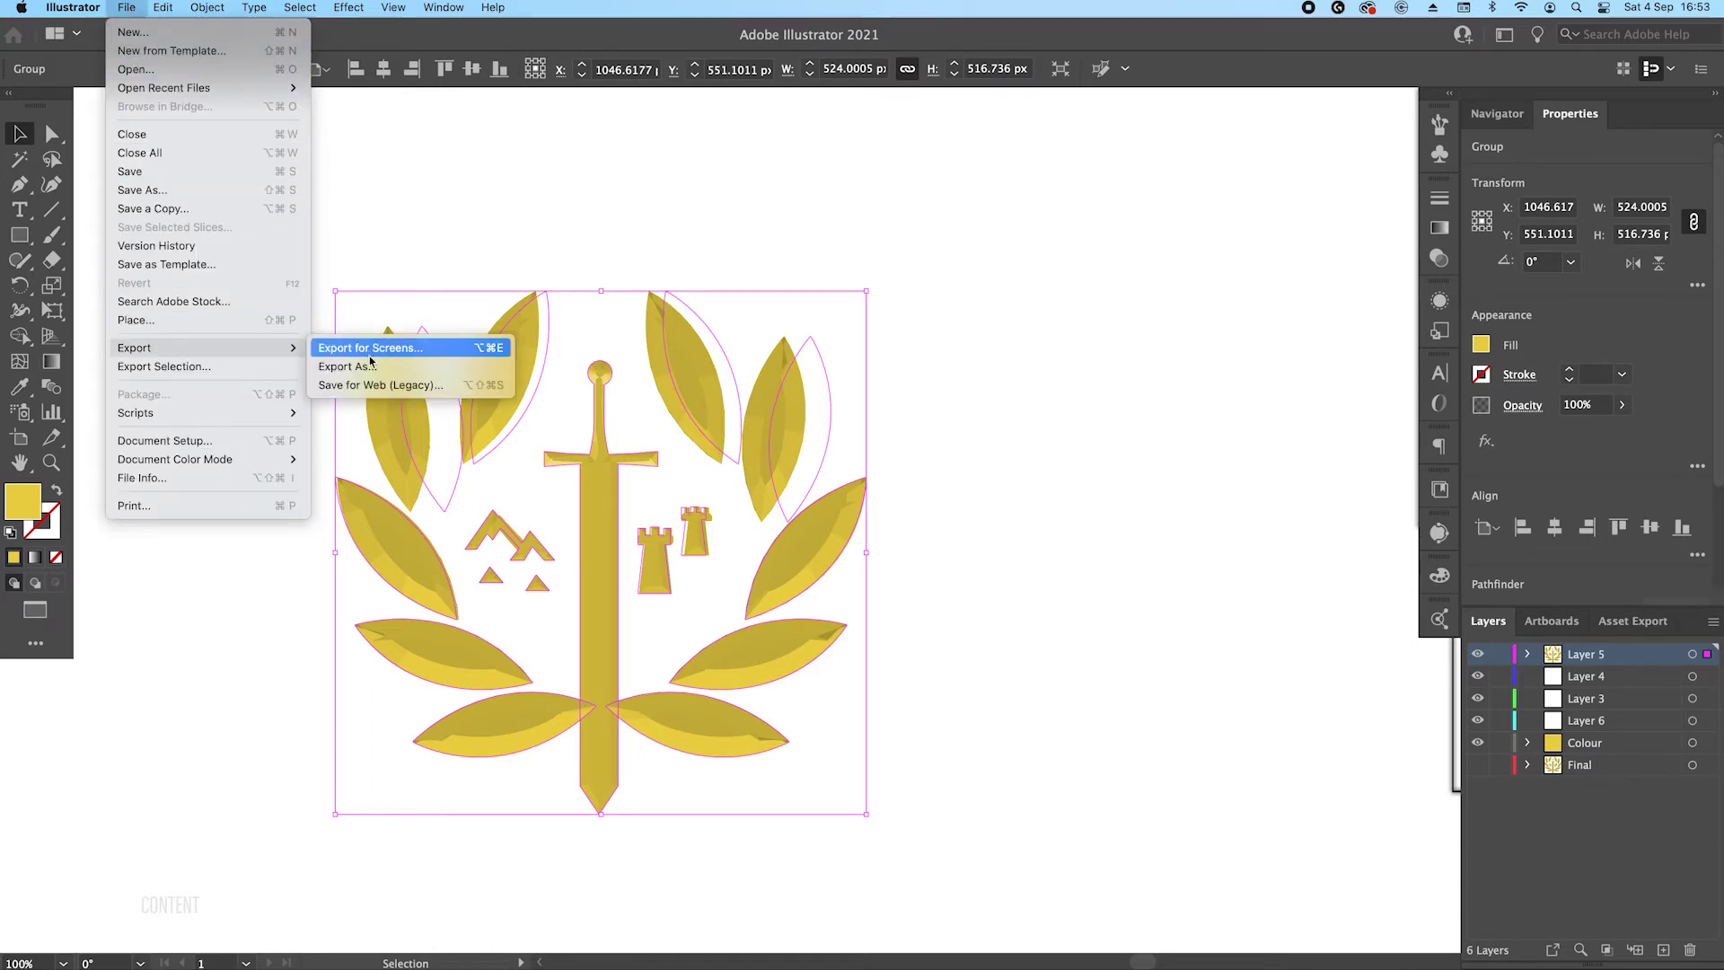
pyautogui.click(368, 367)
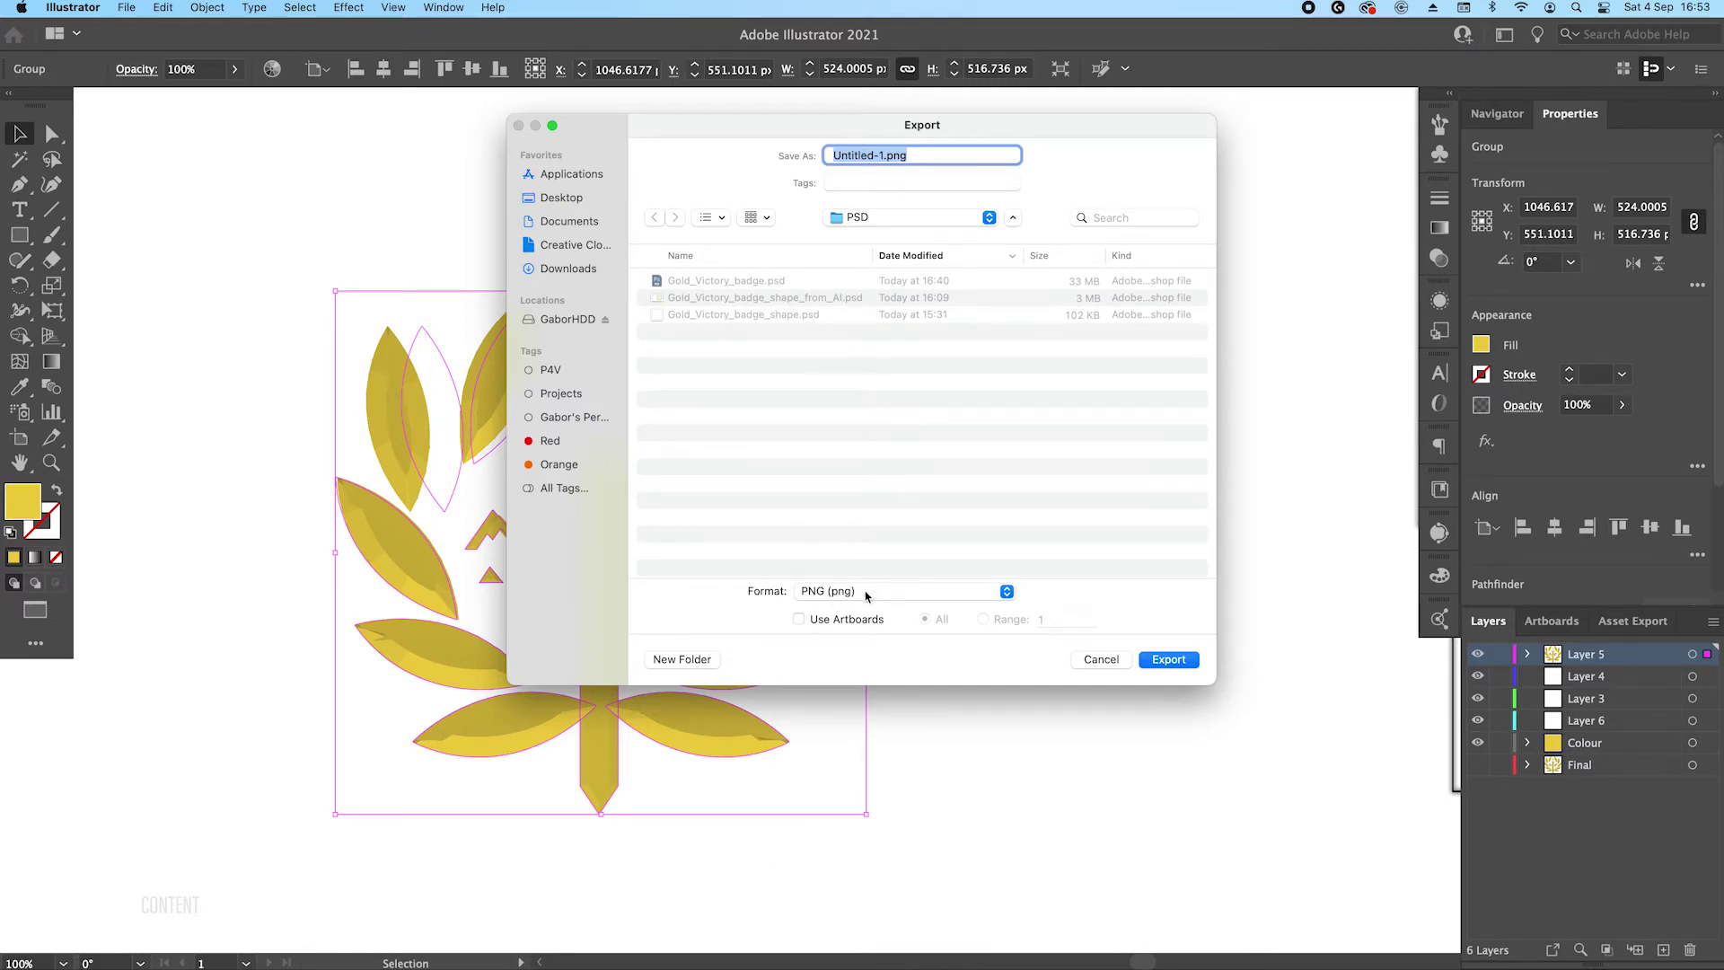
pyautogui.click(867, 593)
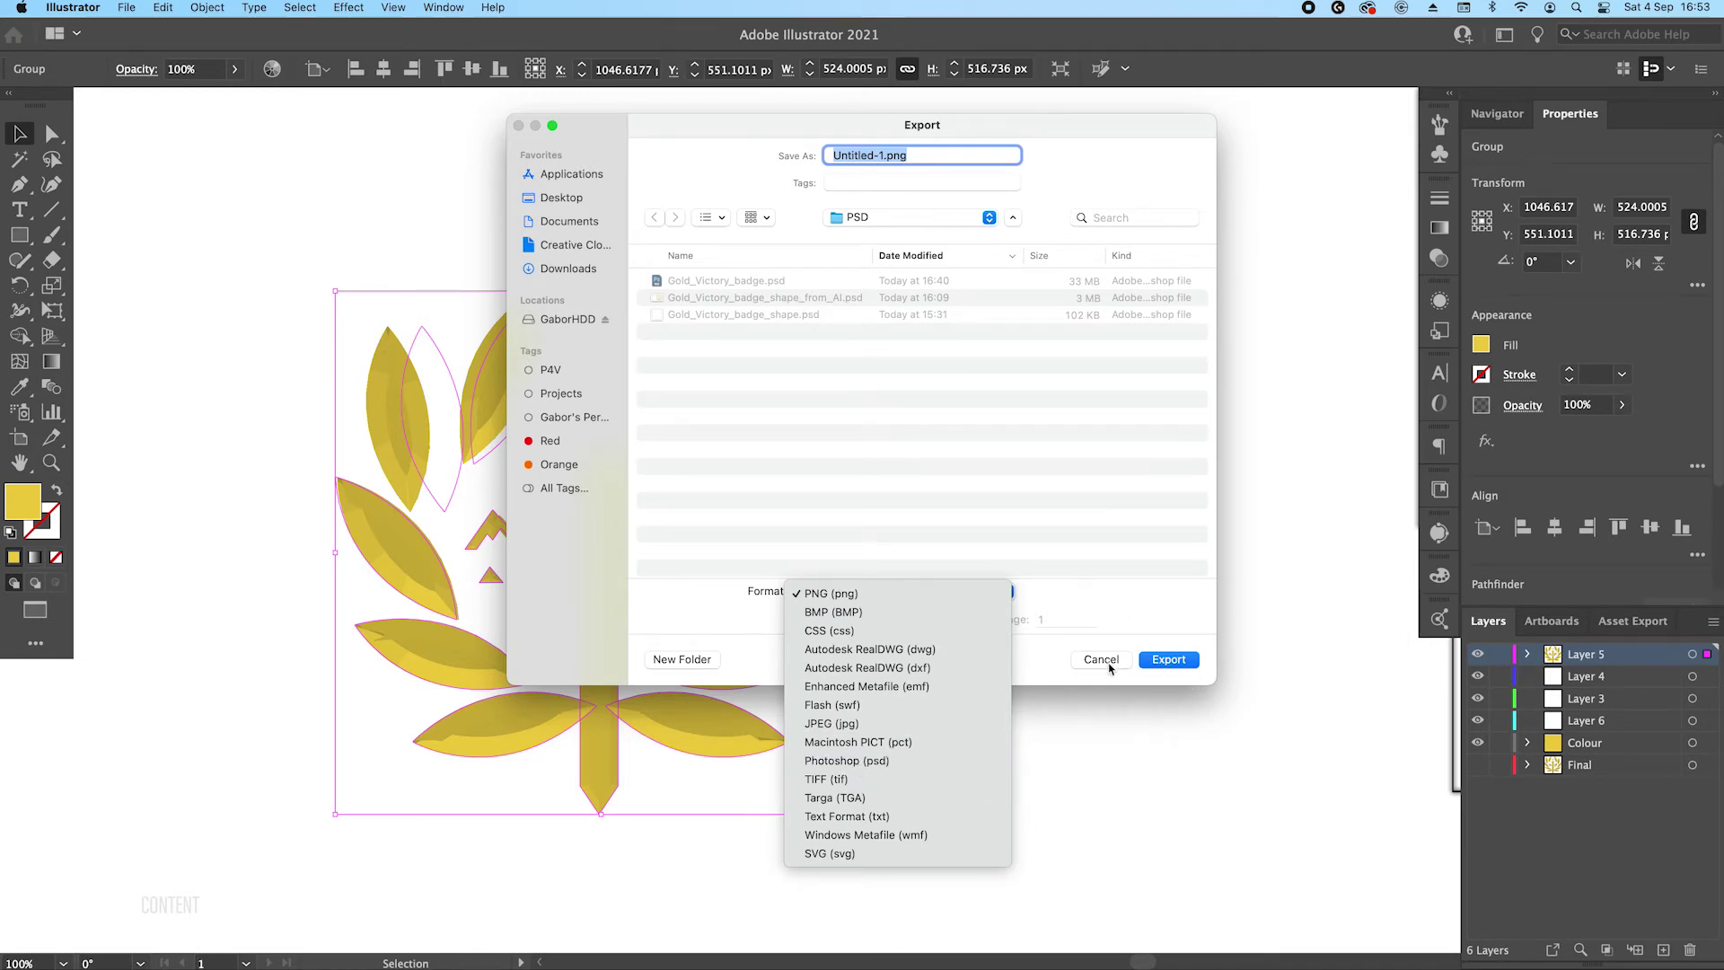
pyautogui.click(1100, 660)
pyautogui.click(1104, 665)
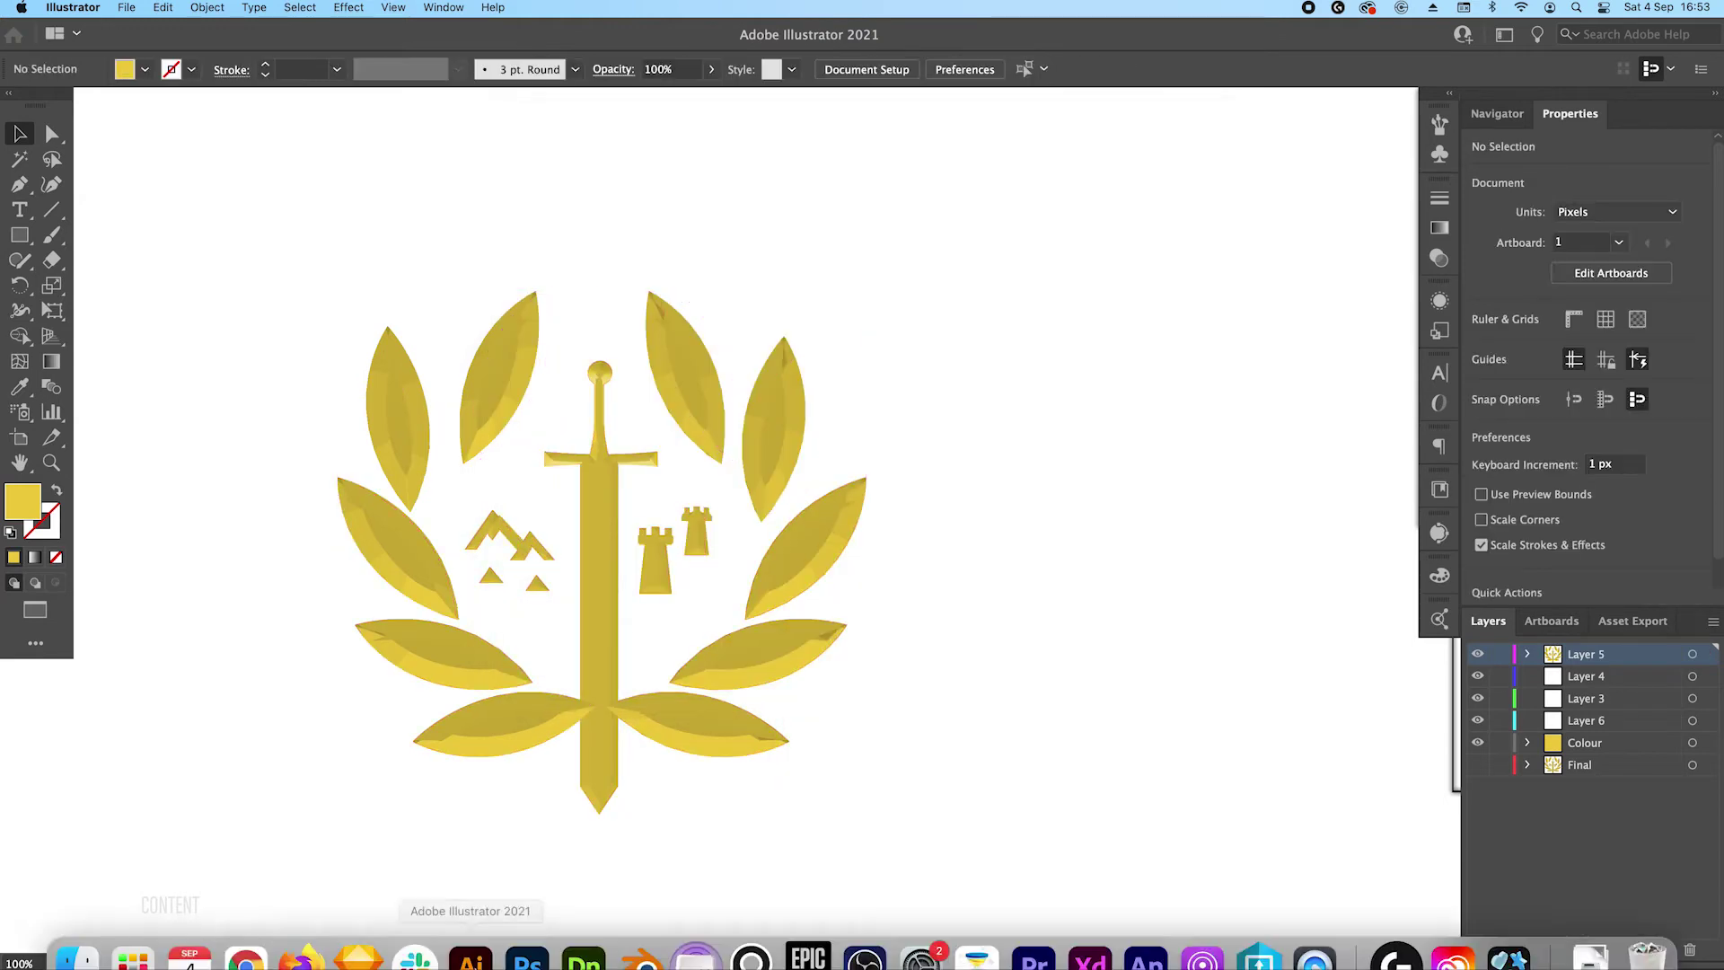
# Switch to Photoshop, browse in Finder to Documents > ProjectsYt > UI > Gold_Victory_badge > PSD, and select Gold_Victory_badge_shape_from_AI.psd.
pyautogui.click(514, 943)
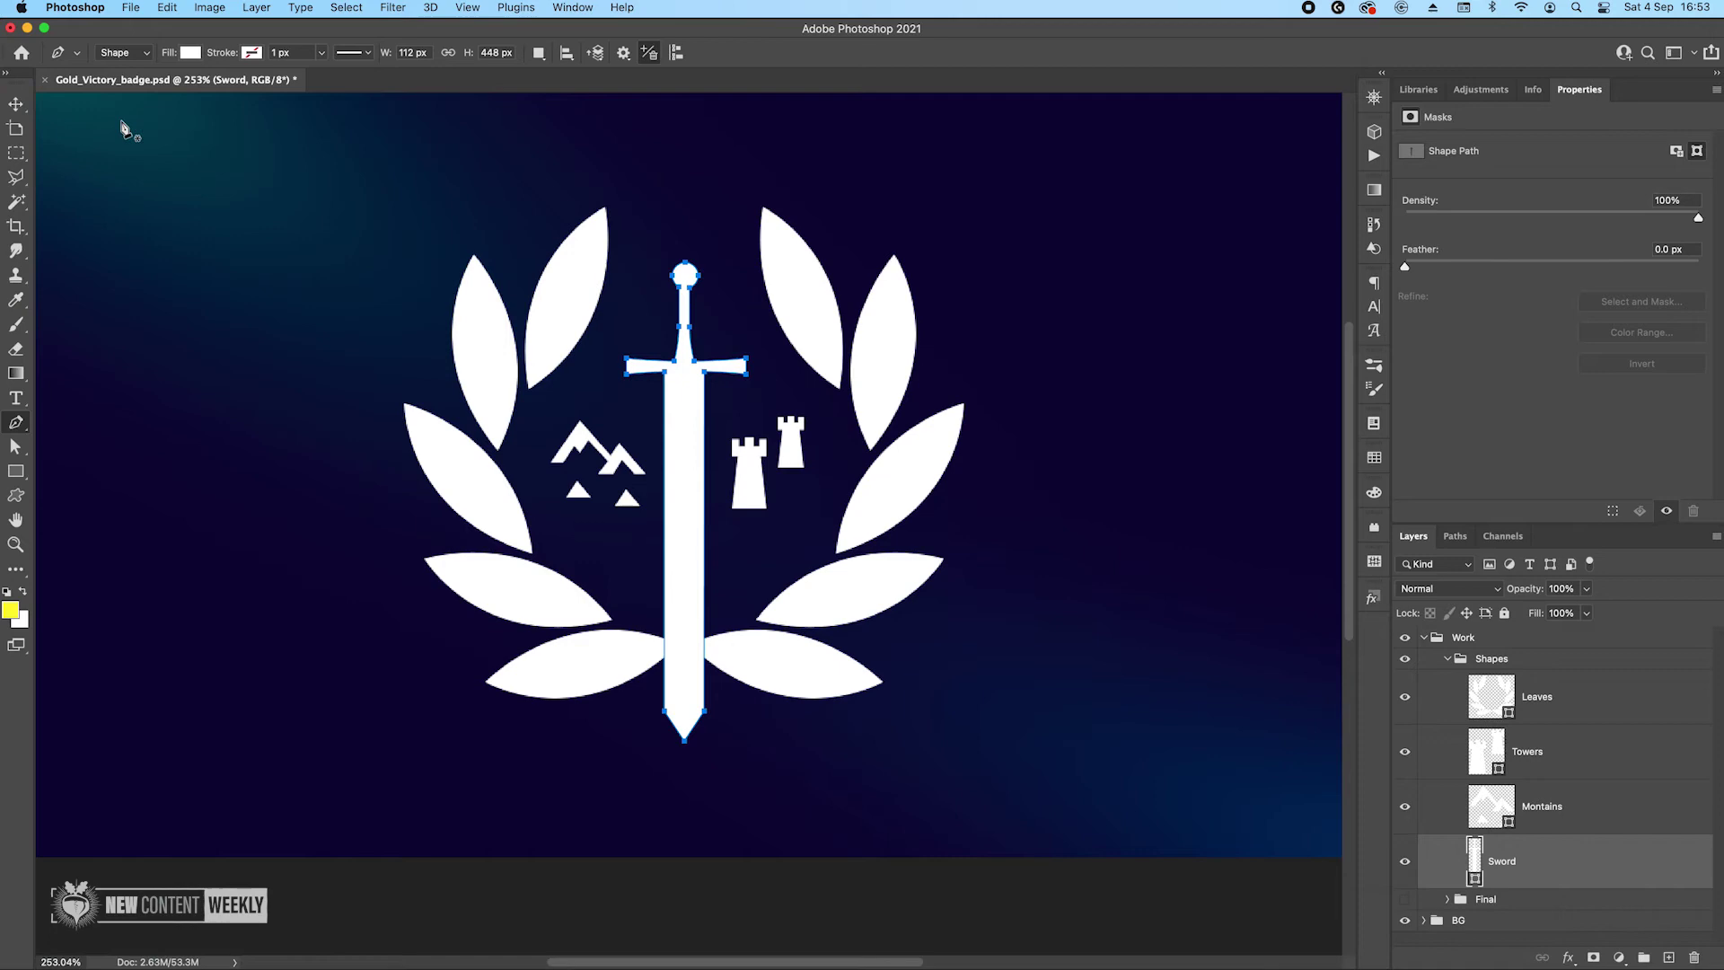
pyautogui.click(63, 943)
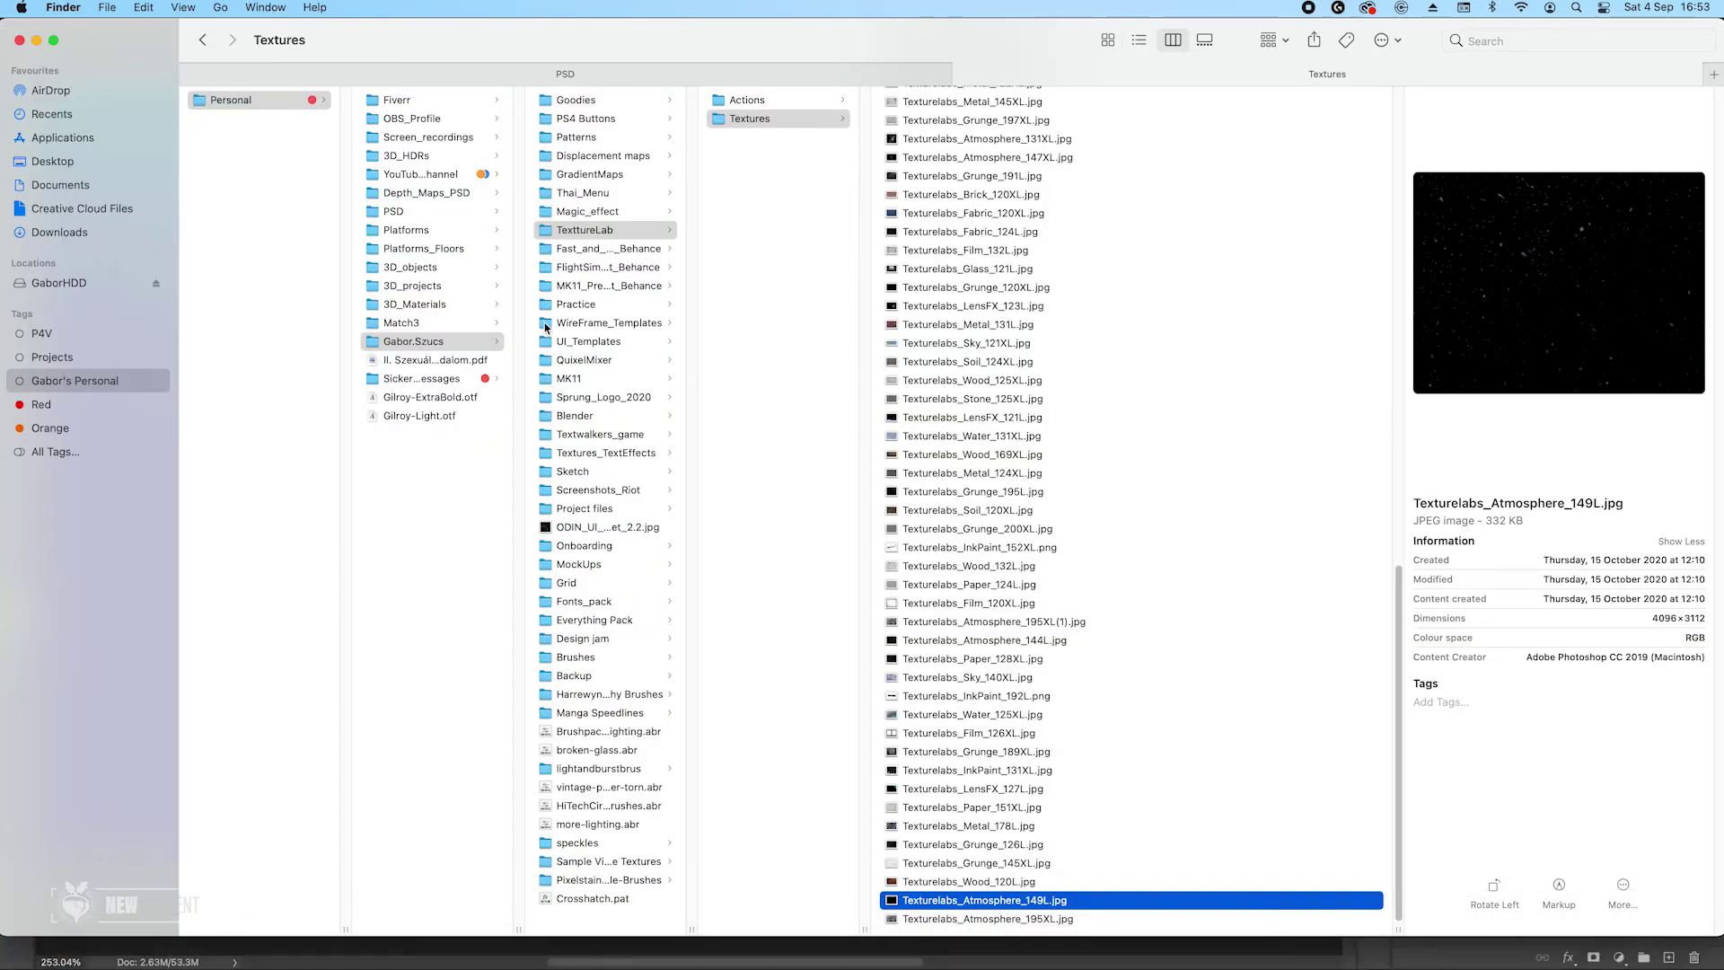
pyautogui.click(59, 186)
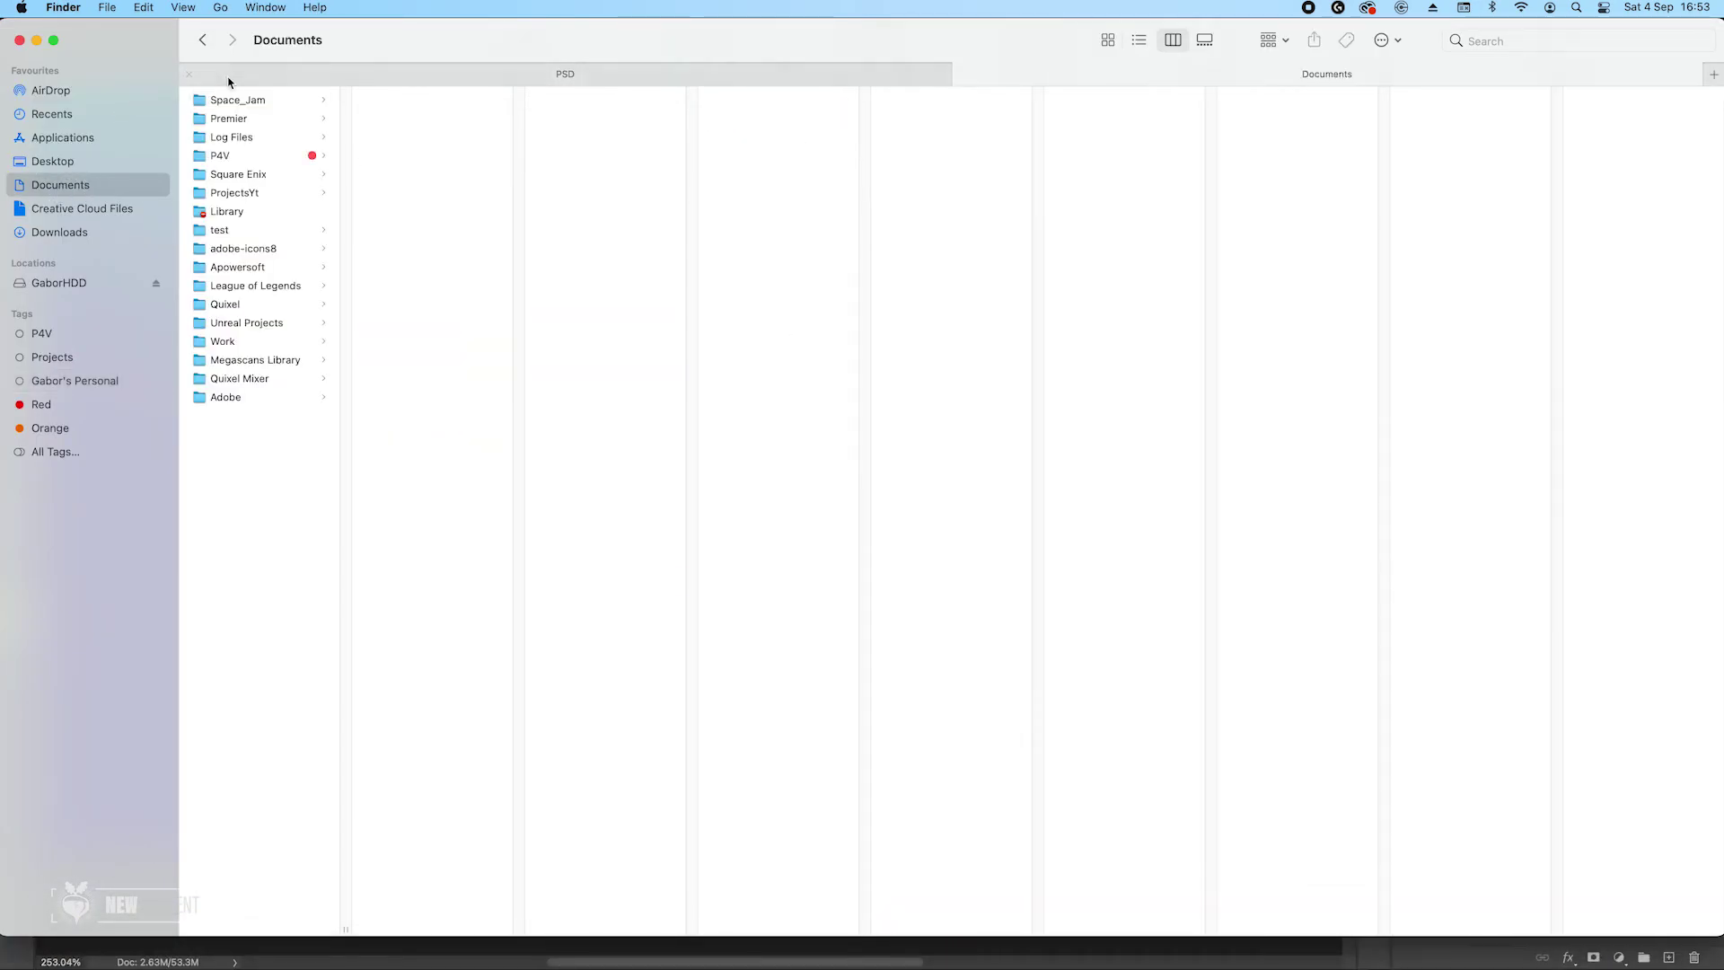
pyautogui.click(252, 197)
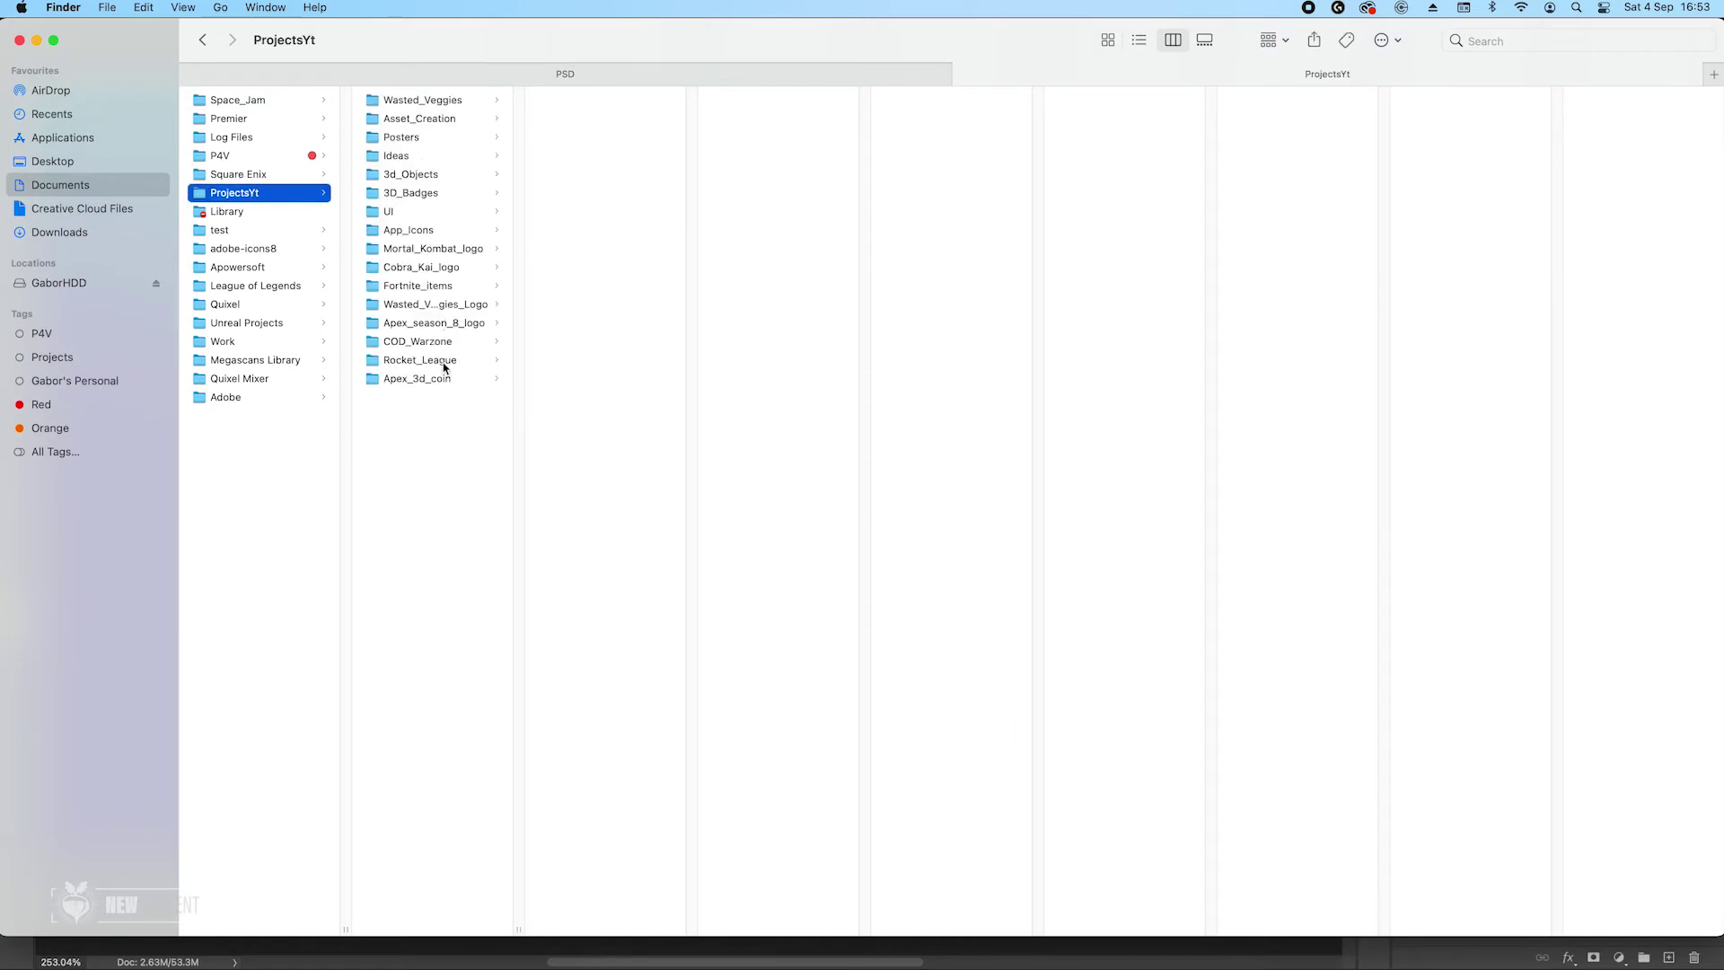
pyautogui.click(416, 211)
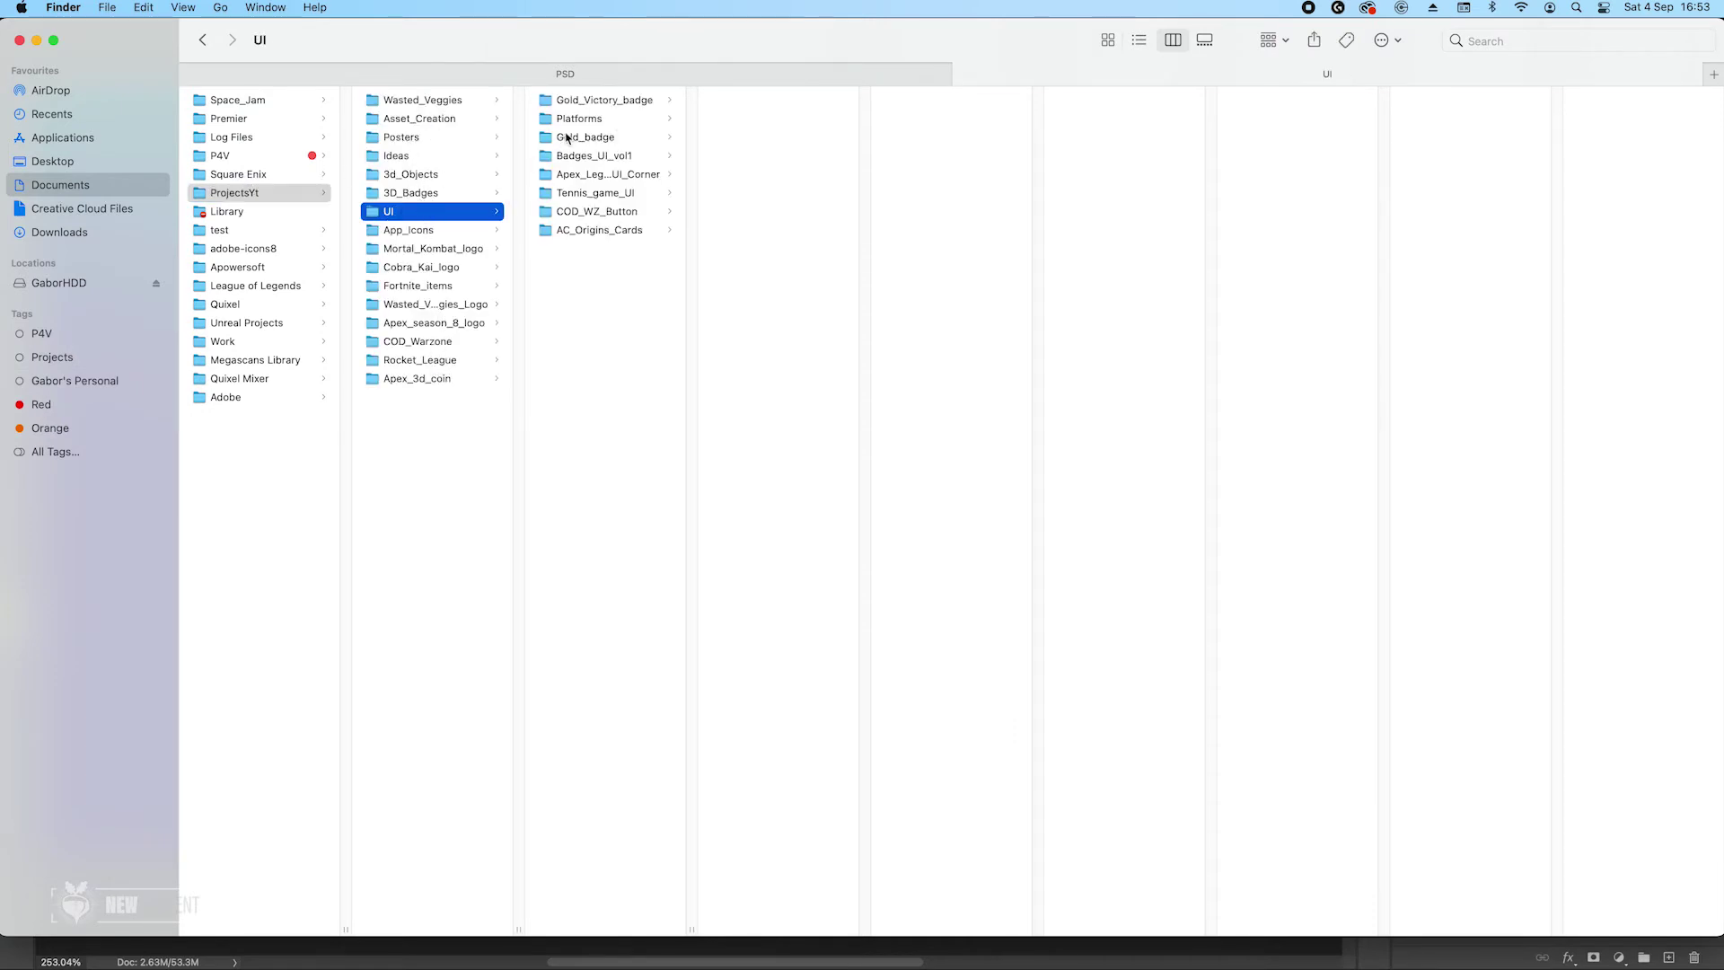
pyautogui.click(634, 102)
pyautogui.click(844, 99)
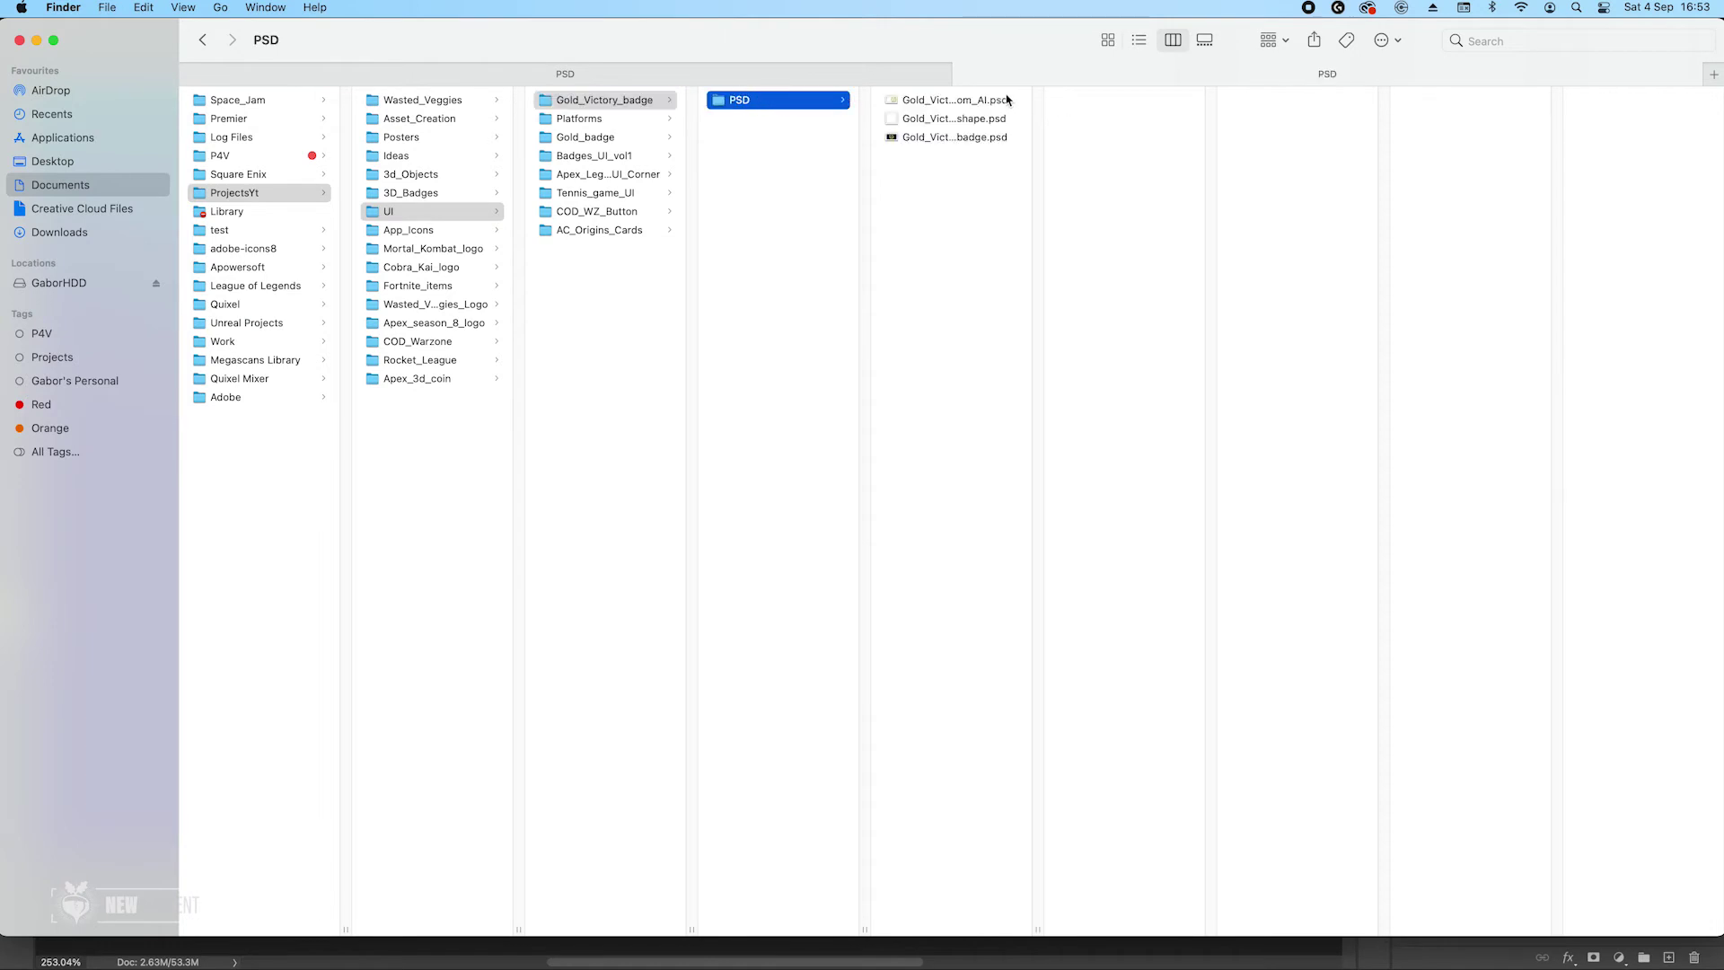
pyautogui.click(943, 101)
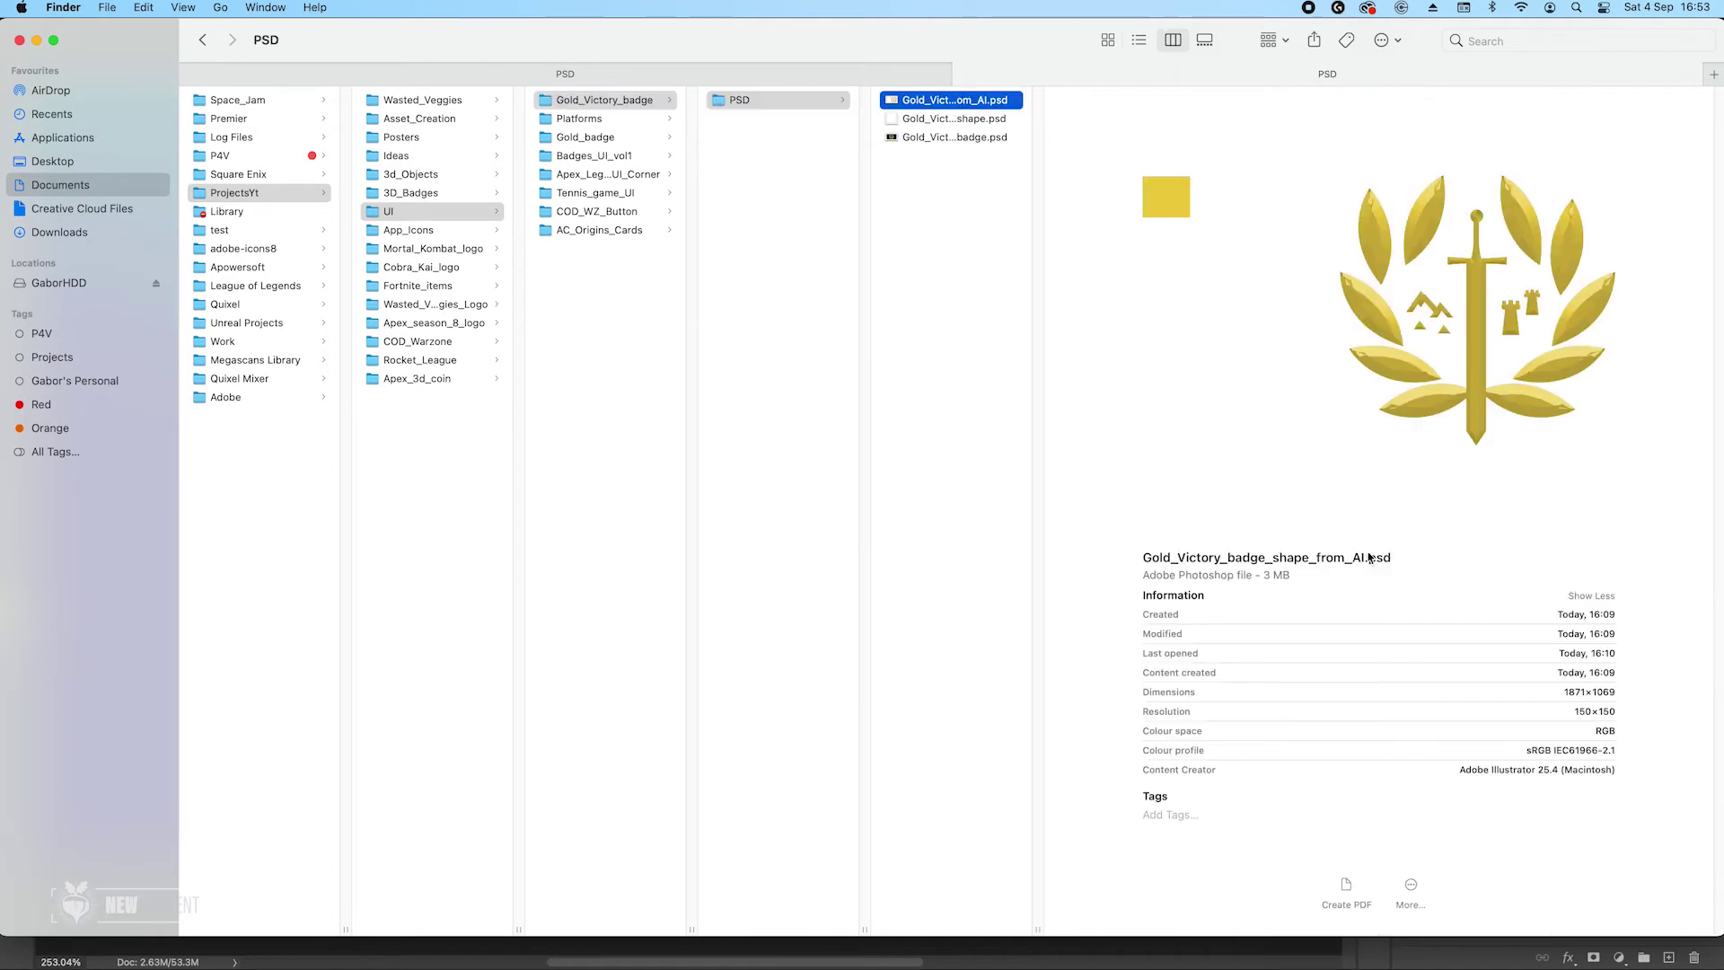
# Open Gold_Victory_badge_shape_from_AI.psd in Photoshop and delete its Colour layer.
pyautogui.doubleClick(940, 102)
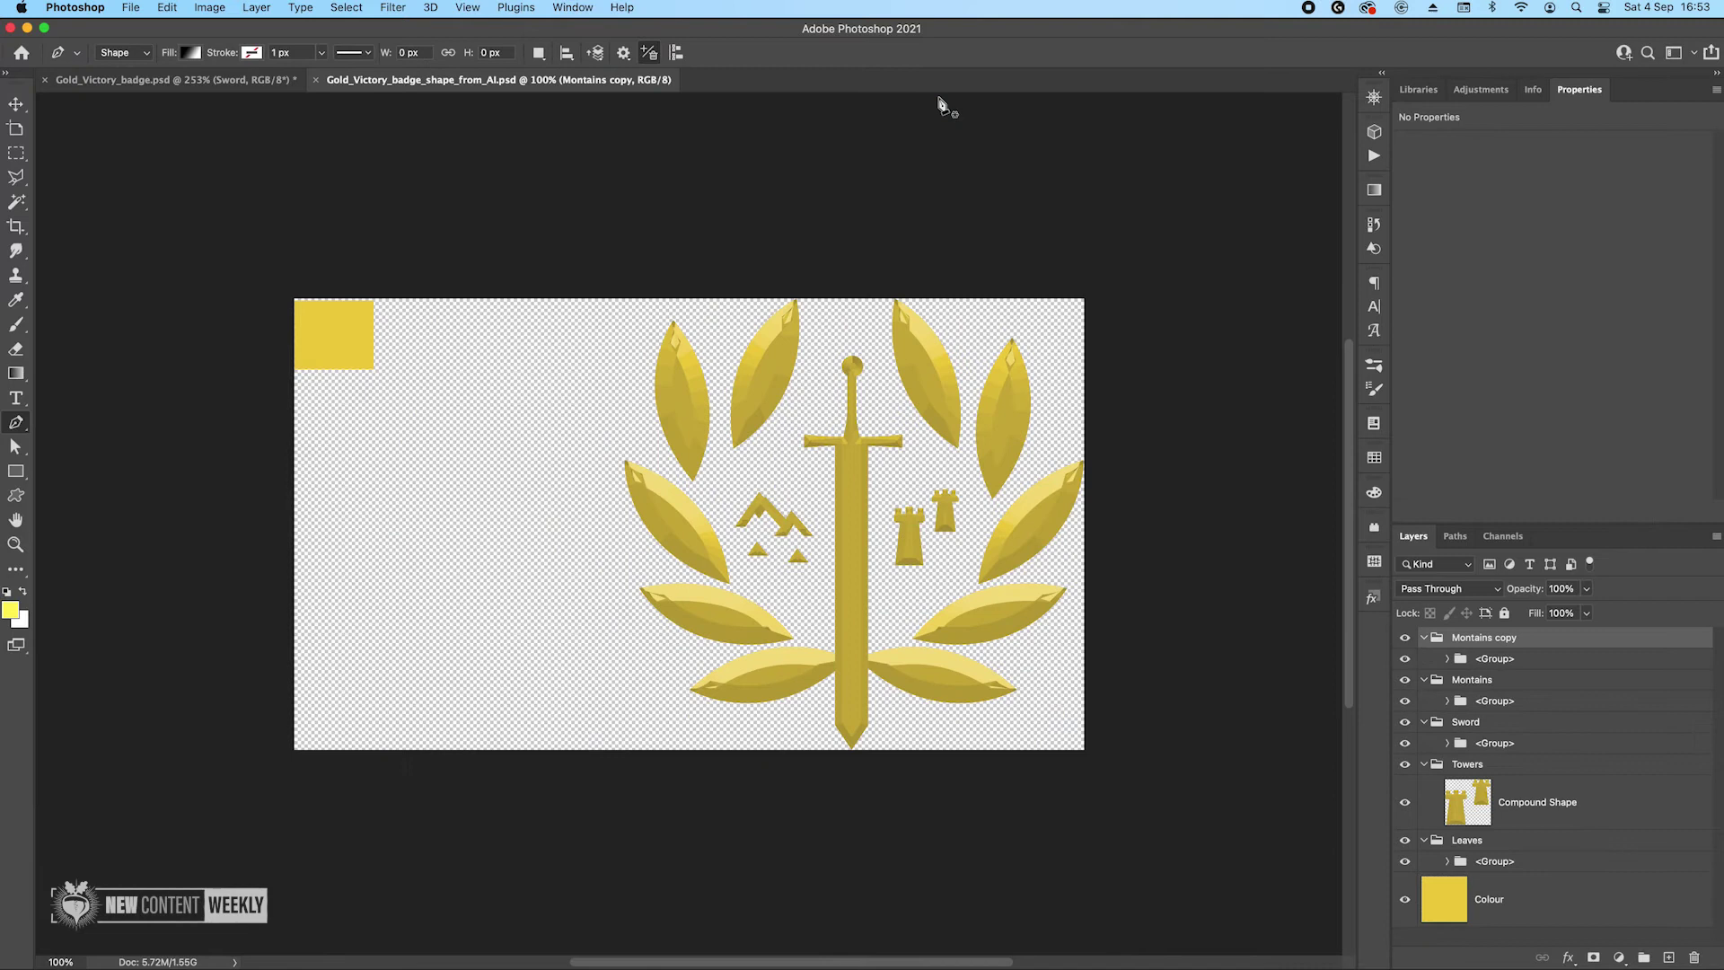
pyautogui.click(1519, 899)
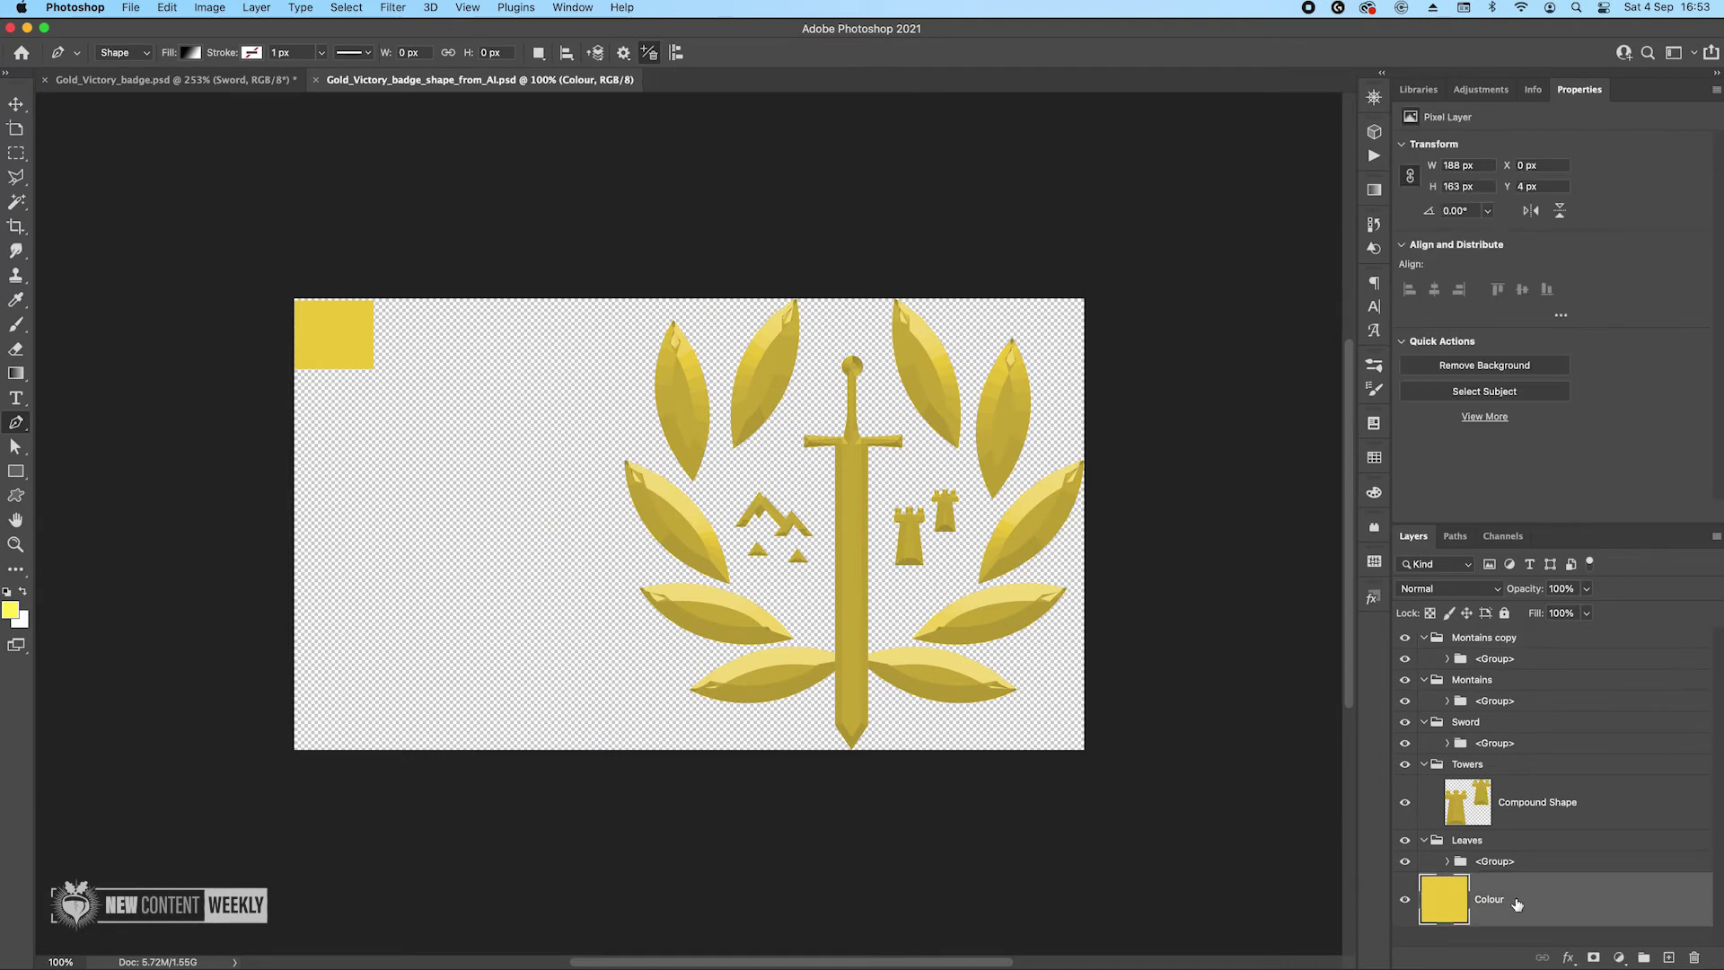
pyautogui.press('Delete')
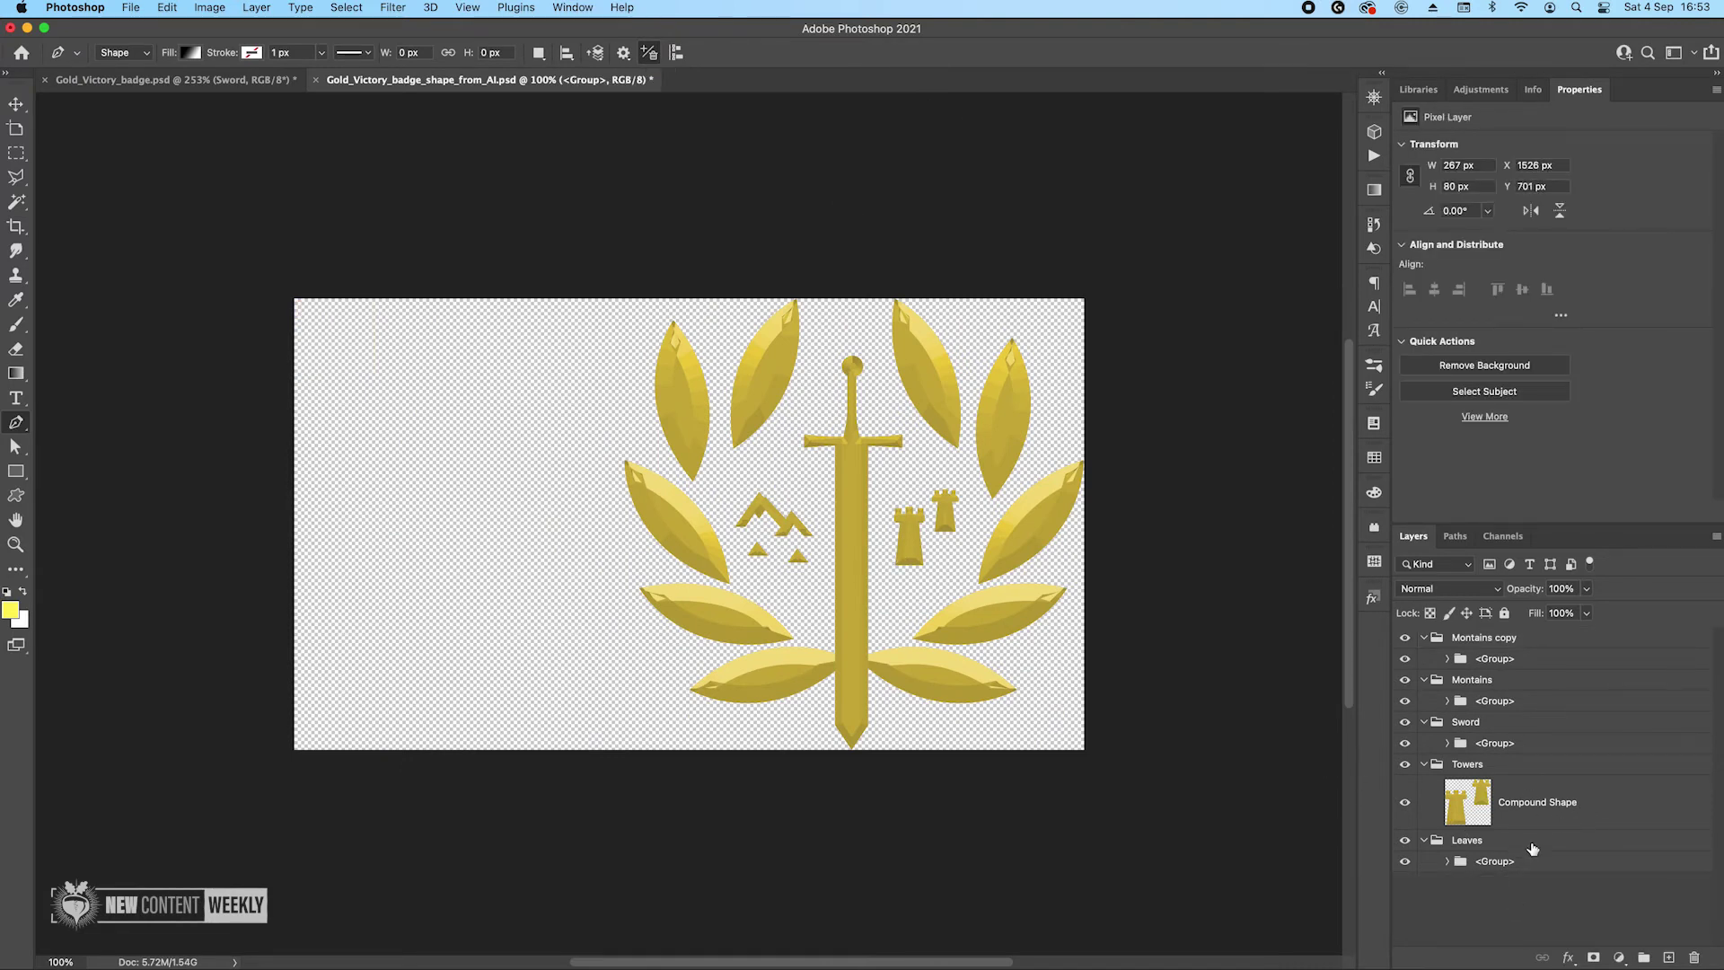
# Convert all groups from Leaves to Montains copy into one smart object and place it in Gold_Victory_badge.psd.
pyautogui.click(1533, 844)
pyautogui.keyDown('shift'); pyautogui.click(1545, 645); pyautogui.keyUp('shift')
pyautogui.rightClick(1548, 644)
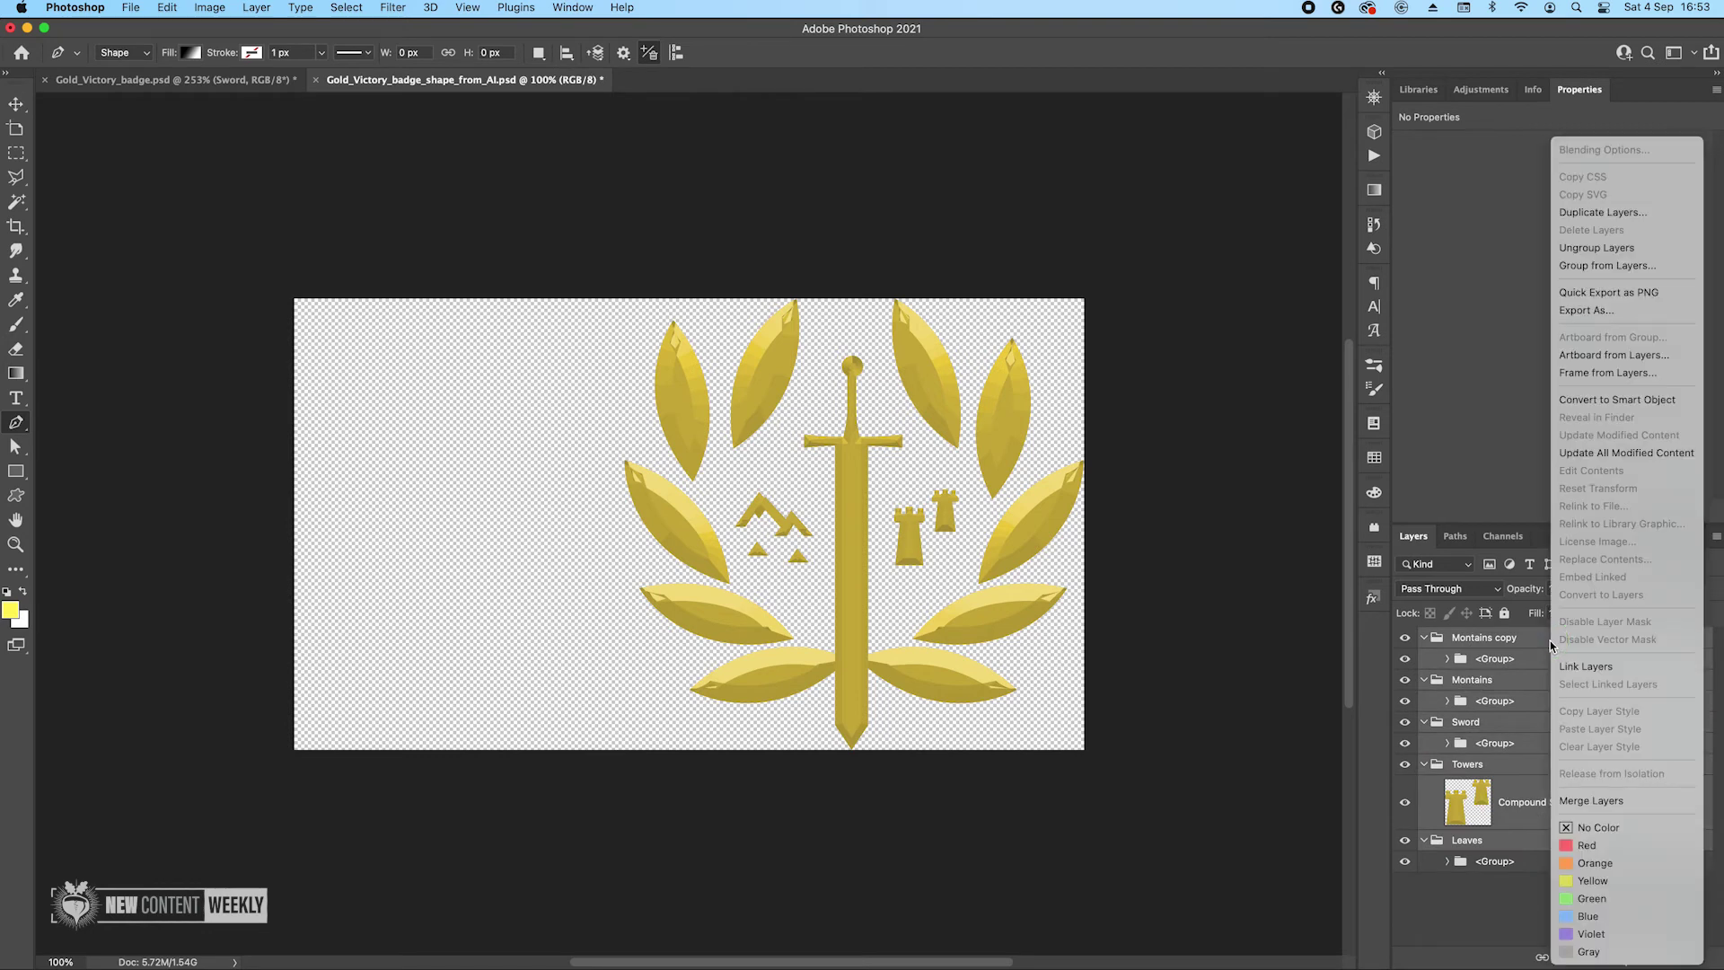
pyautogui.click(1632, 403)
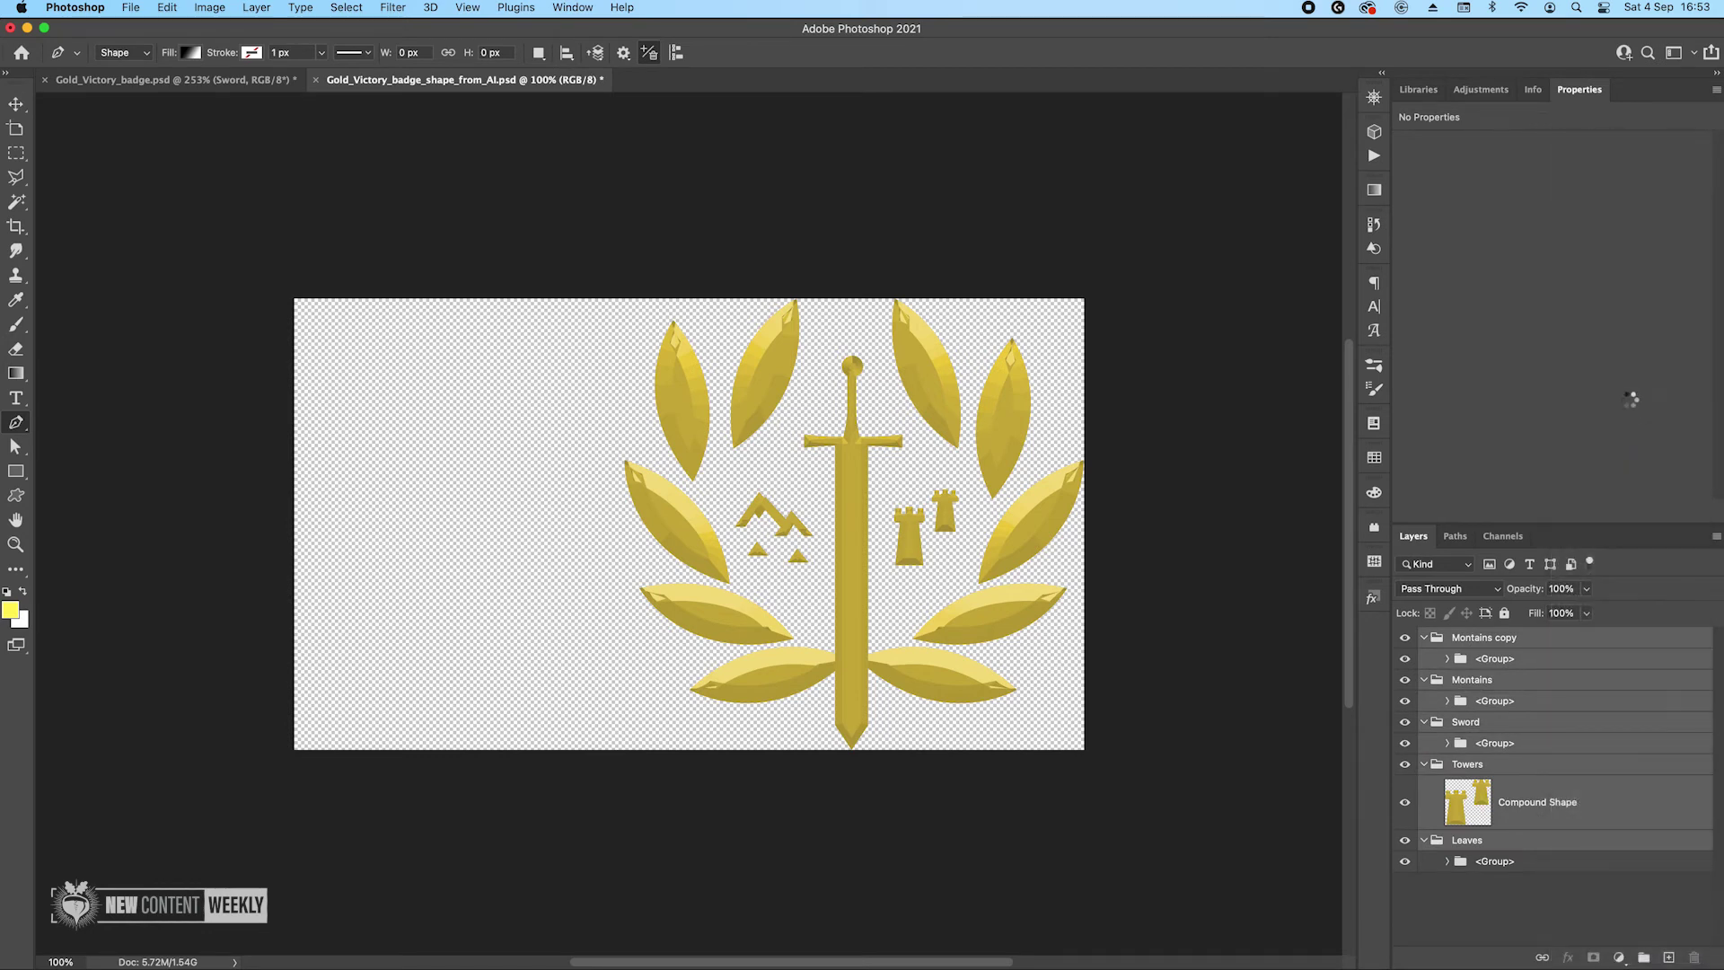
pyautogui.moveTo(1512, 658); pyautogui.dragTo(837, 519)
pyautogui.press('super+0')
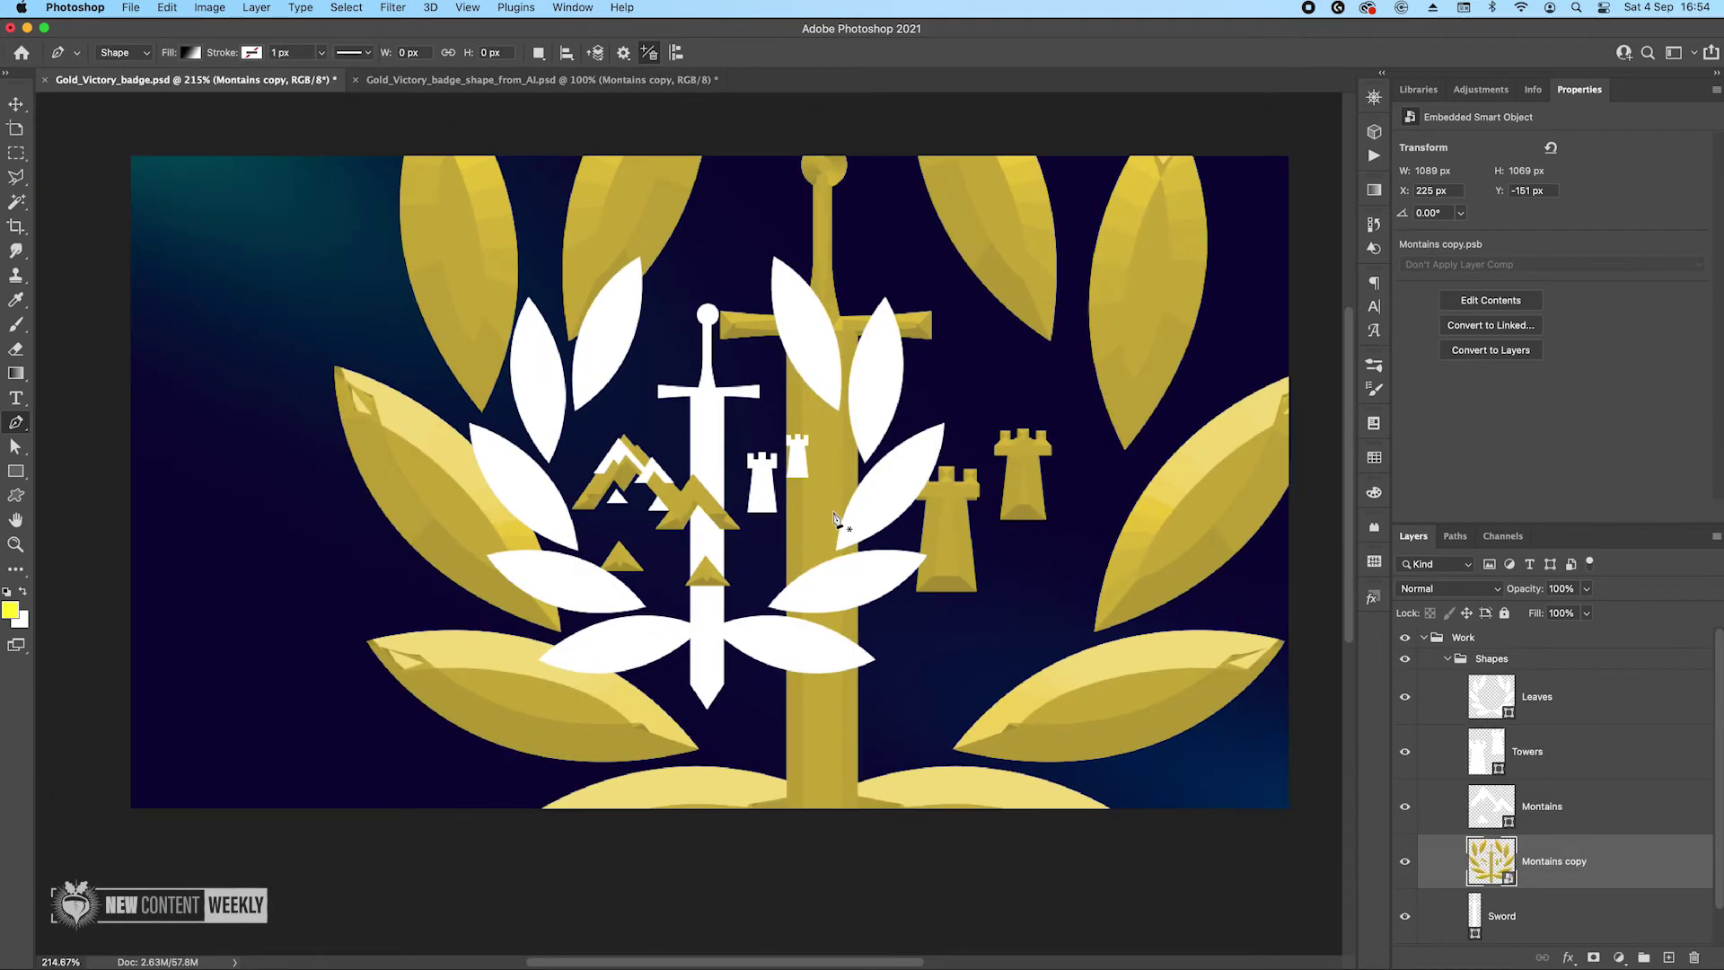
# Scale the placed gold badge smart object to 100% width and height.
pyautogui.press('super+t')
pyautogui.click(363, 50)
pyautogui.write('1')
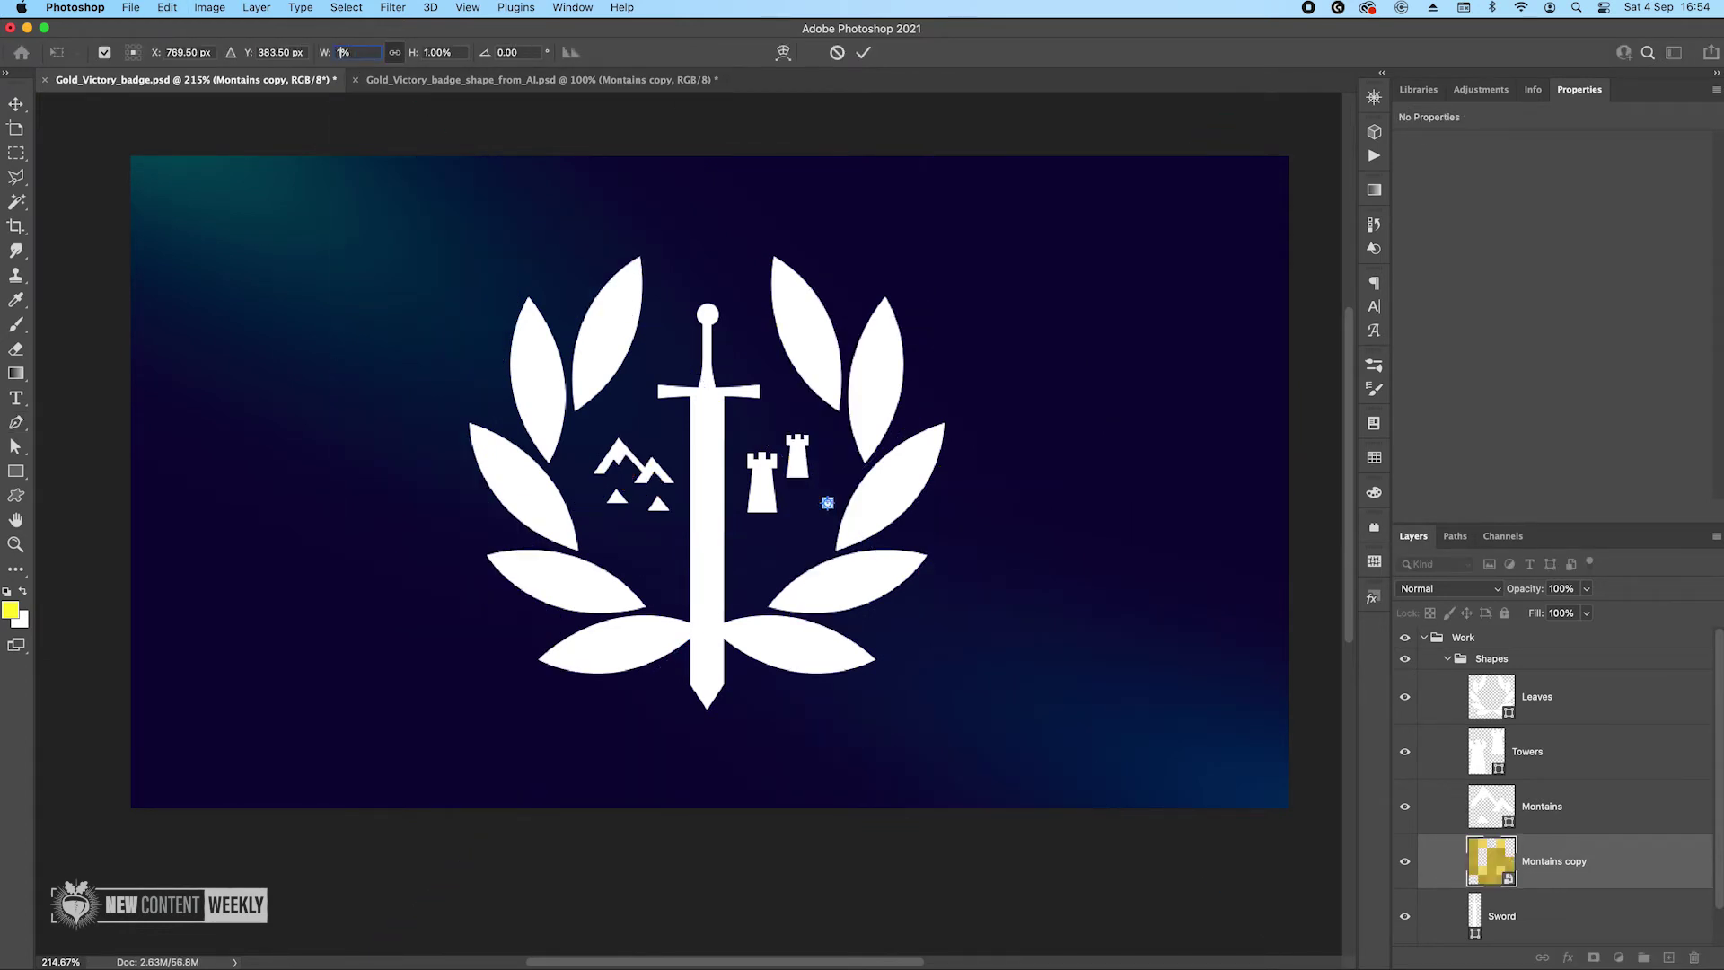
pyautogui.write('00')
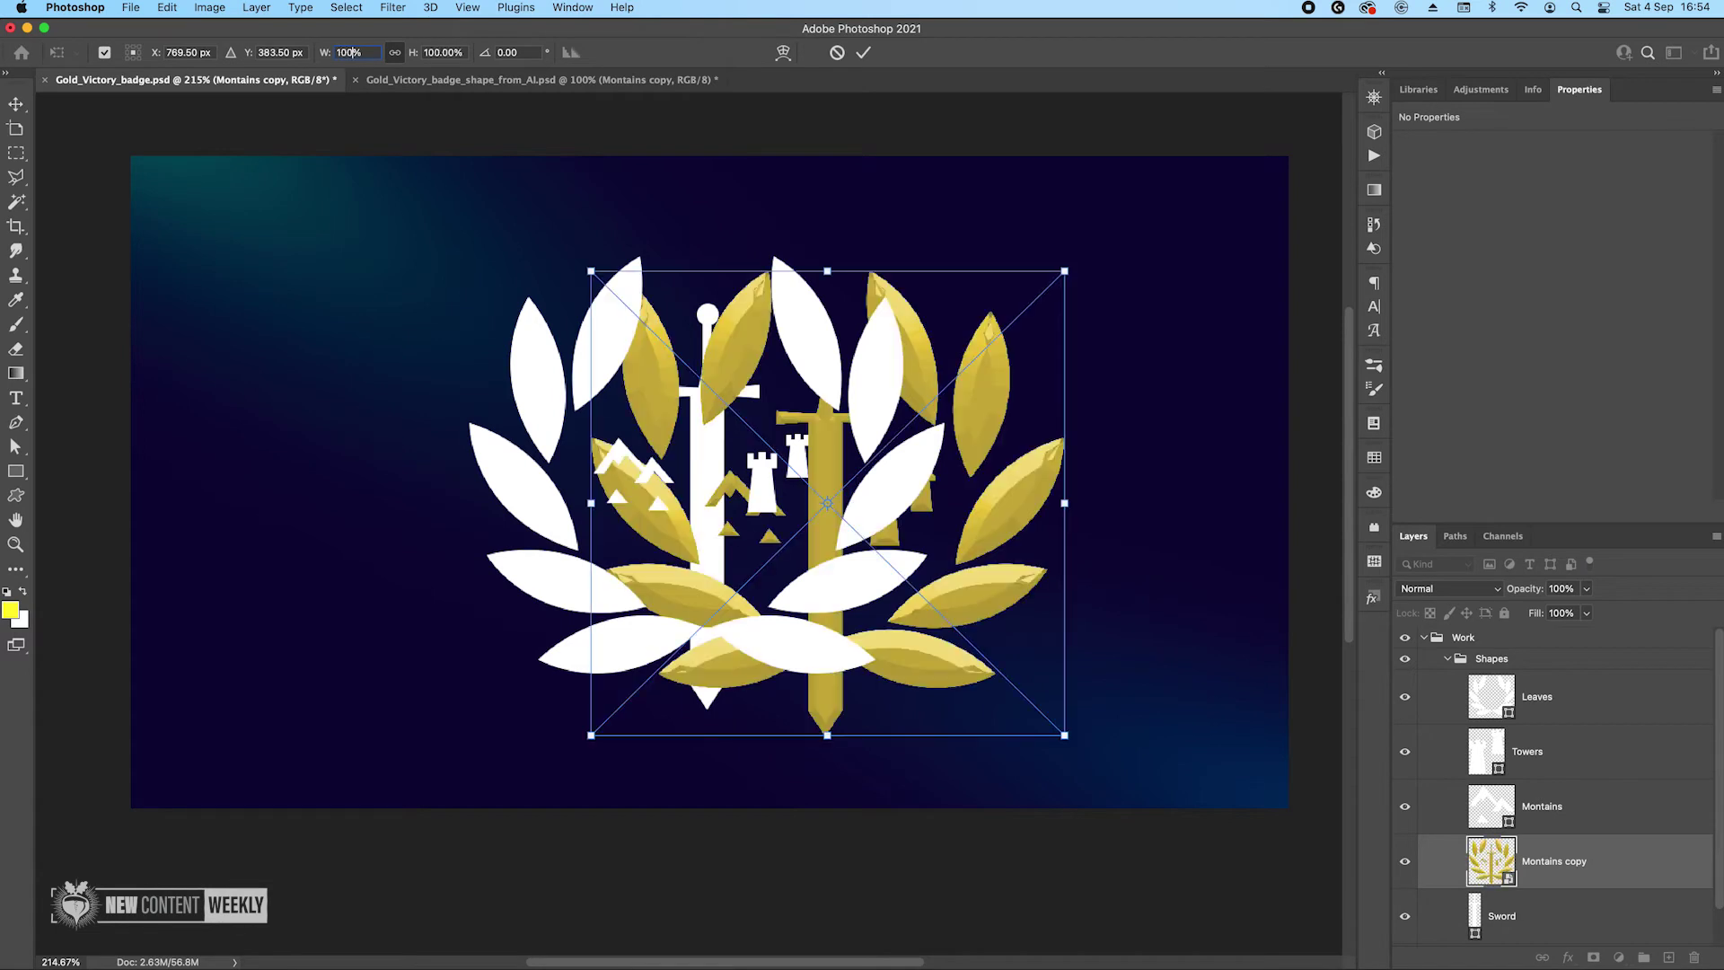
pyautogui.press('Return')
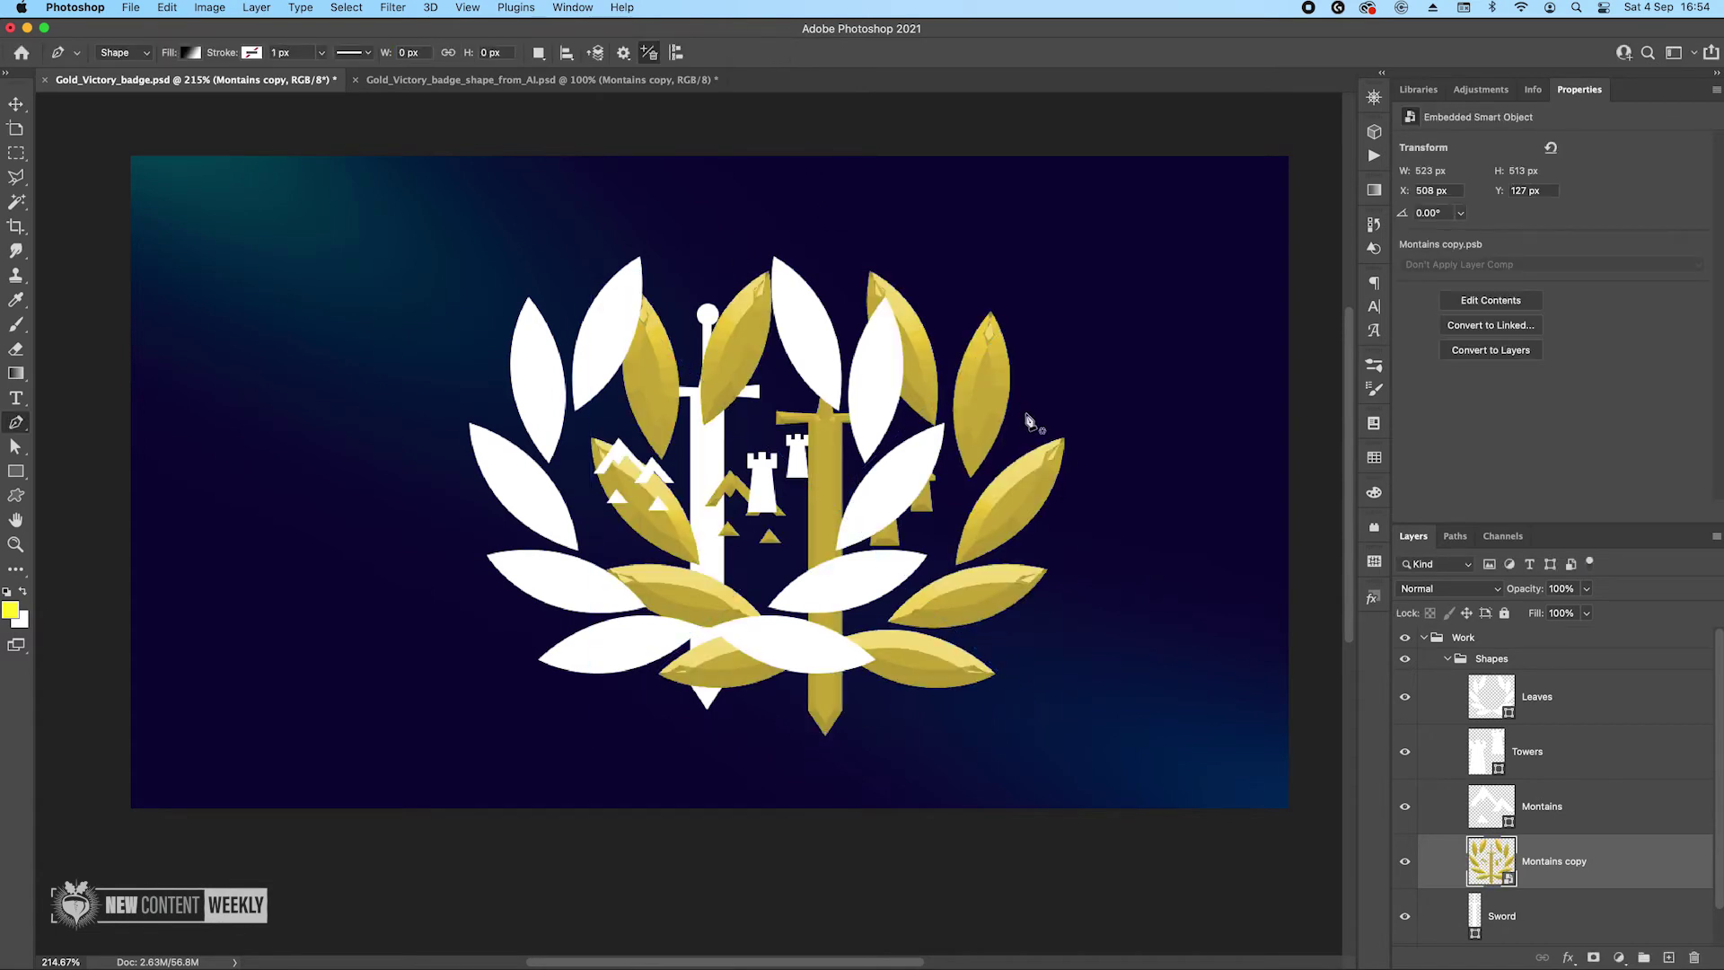
# Move the gold badge to about X 387 px, Y 117 px with its layer above Shapes, and hide the Shapes group.
pyautogui.moveTo(991, 388); pyautogui.dragTo(874, 360)
pyautogui.moveTo(1494, 858); pyautogui.dragTo(1494, 641)
pyautogui.click(1446, 714)
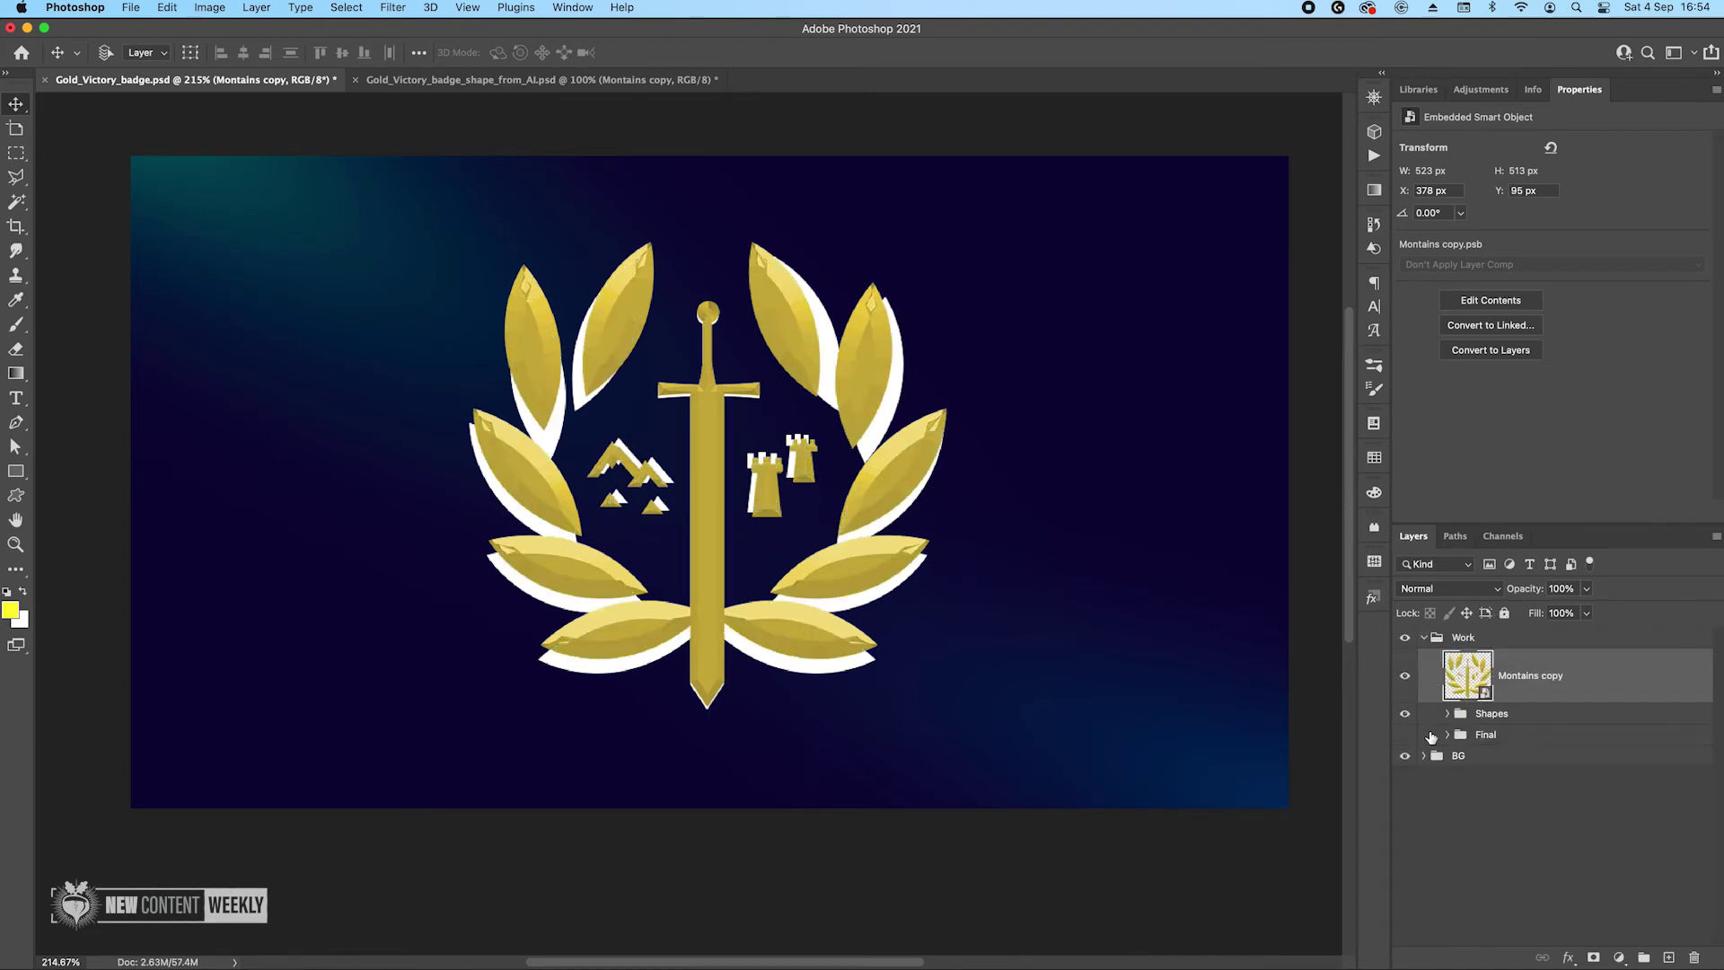
pyautogui.click(1406, 714)
pyautogui.moveTo(674, 410); pyautogui.dragTo(680, 430)
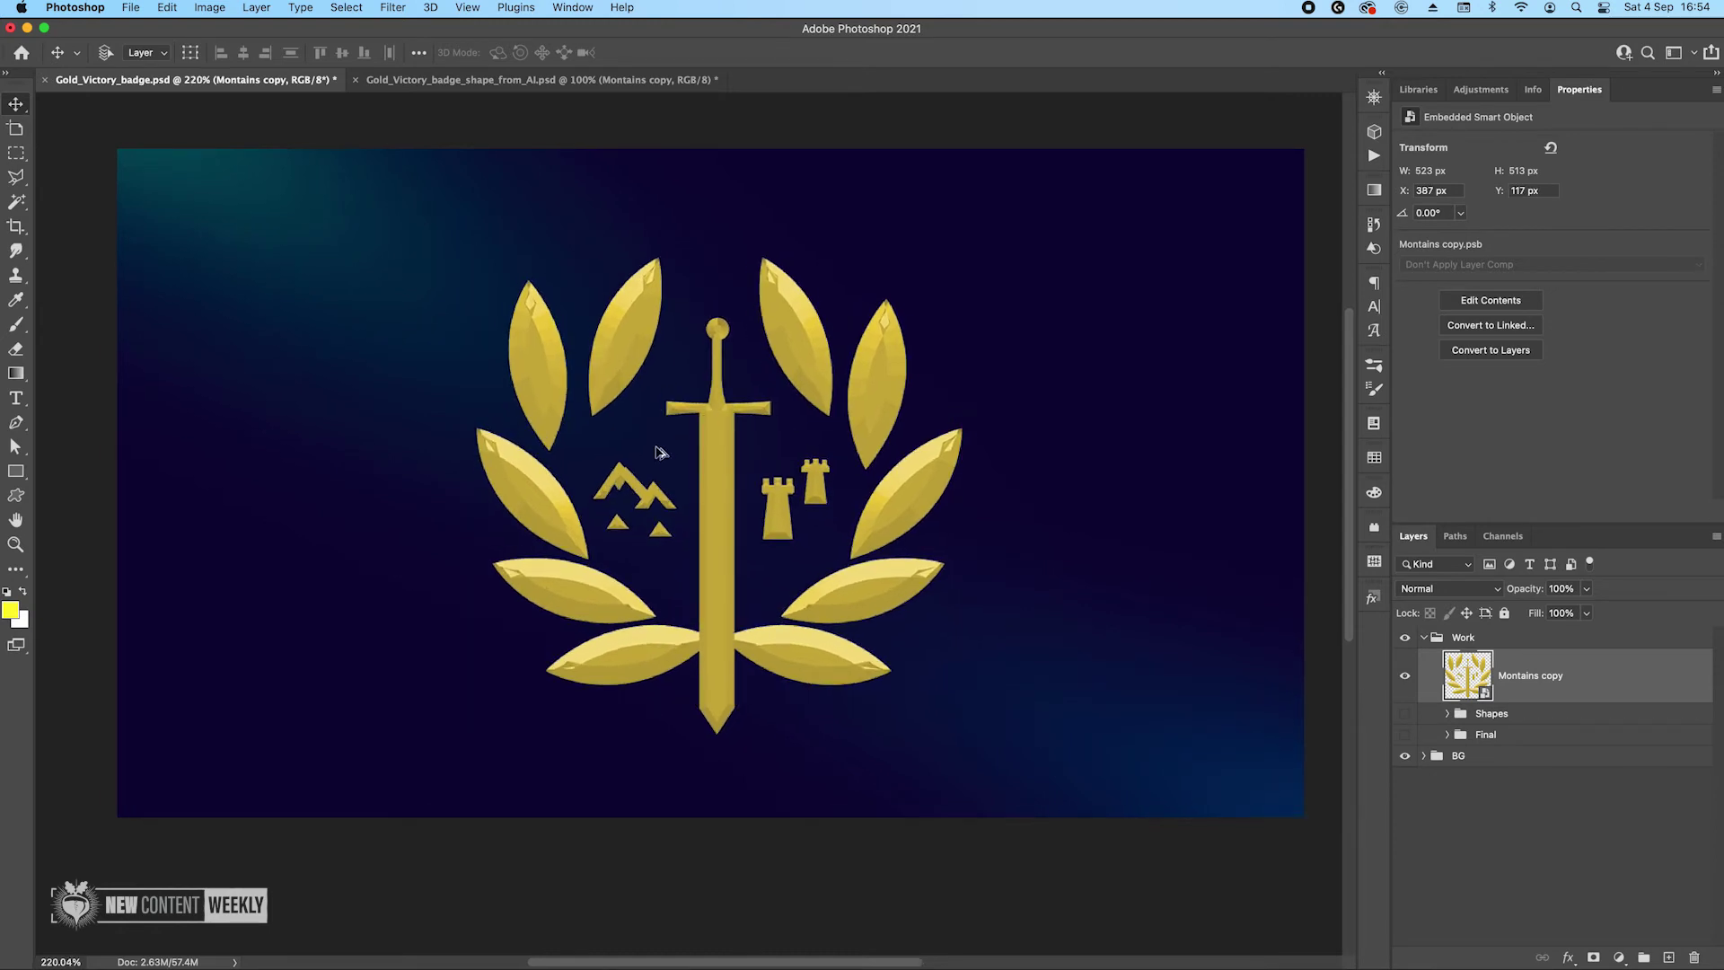
# Add an Outer Glow to the gold badge layer and set the glow colour to #fce06c.
pyautogui.scroll(5, 660, 431)
pyautogui.scroll(-1, 660, 431)
pyautogui.click(1570, 959)
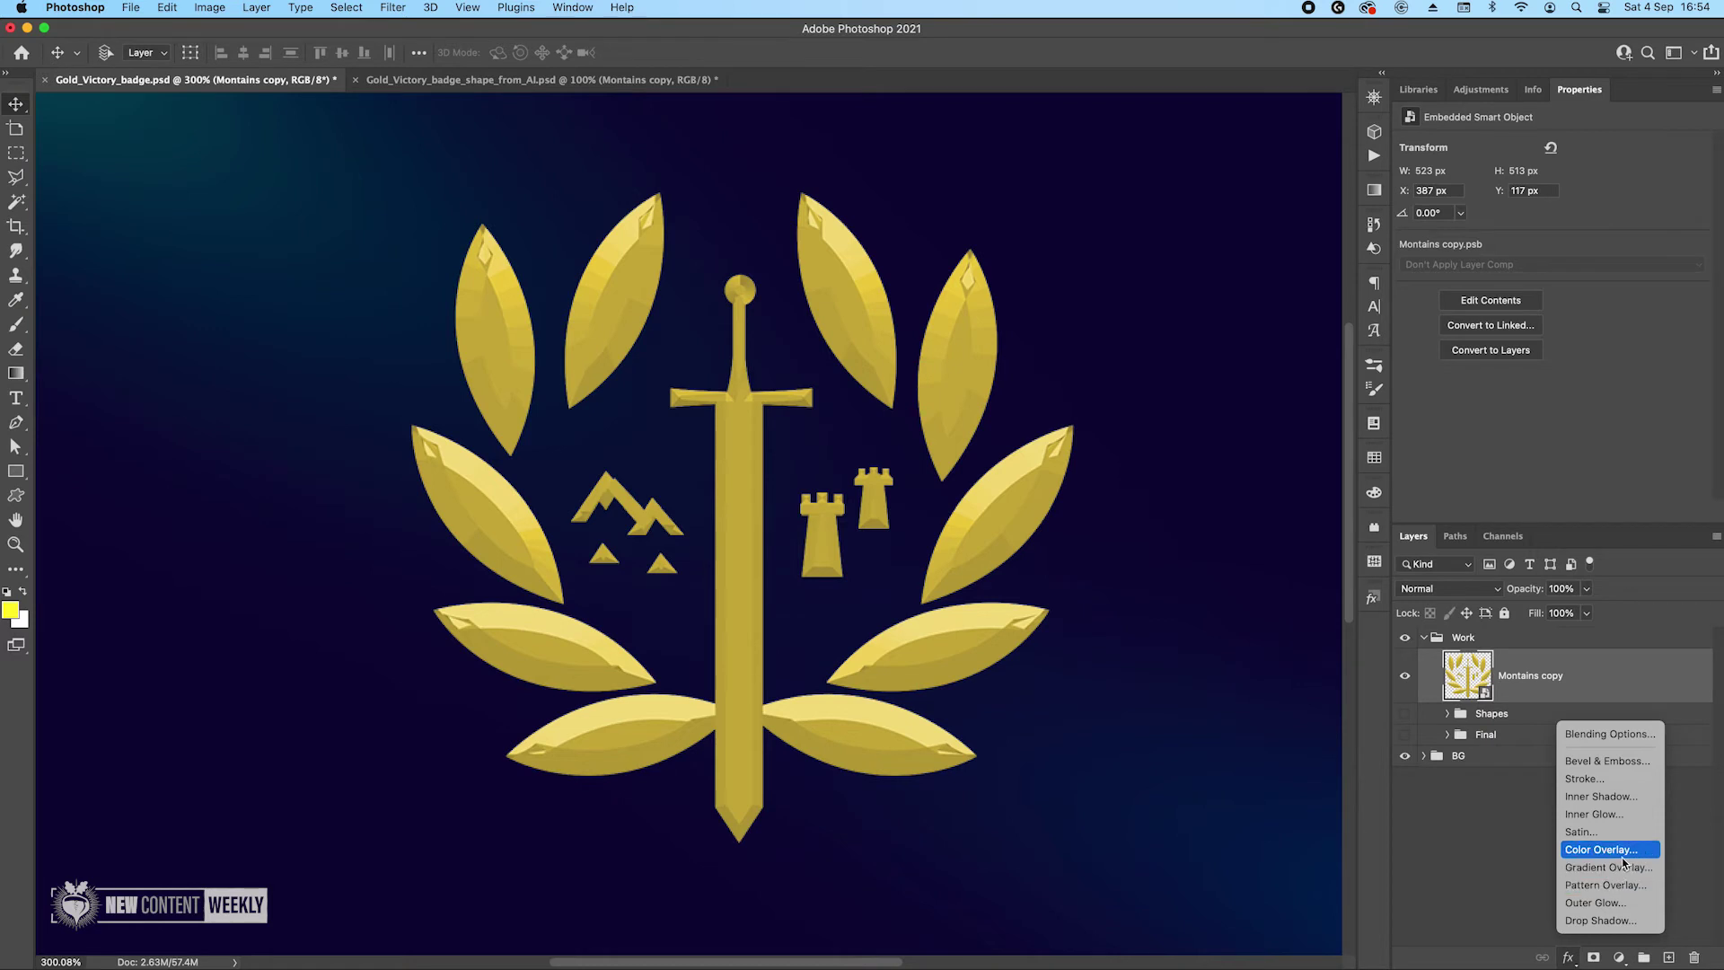
pyautogui.click(1607, 903)
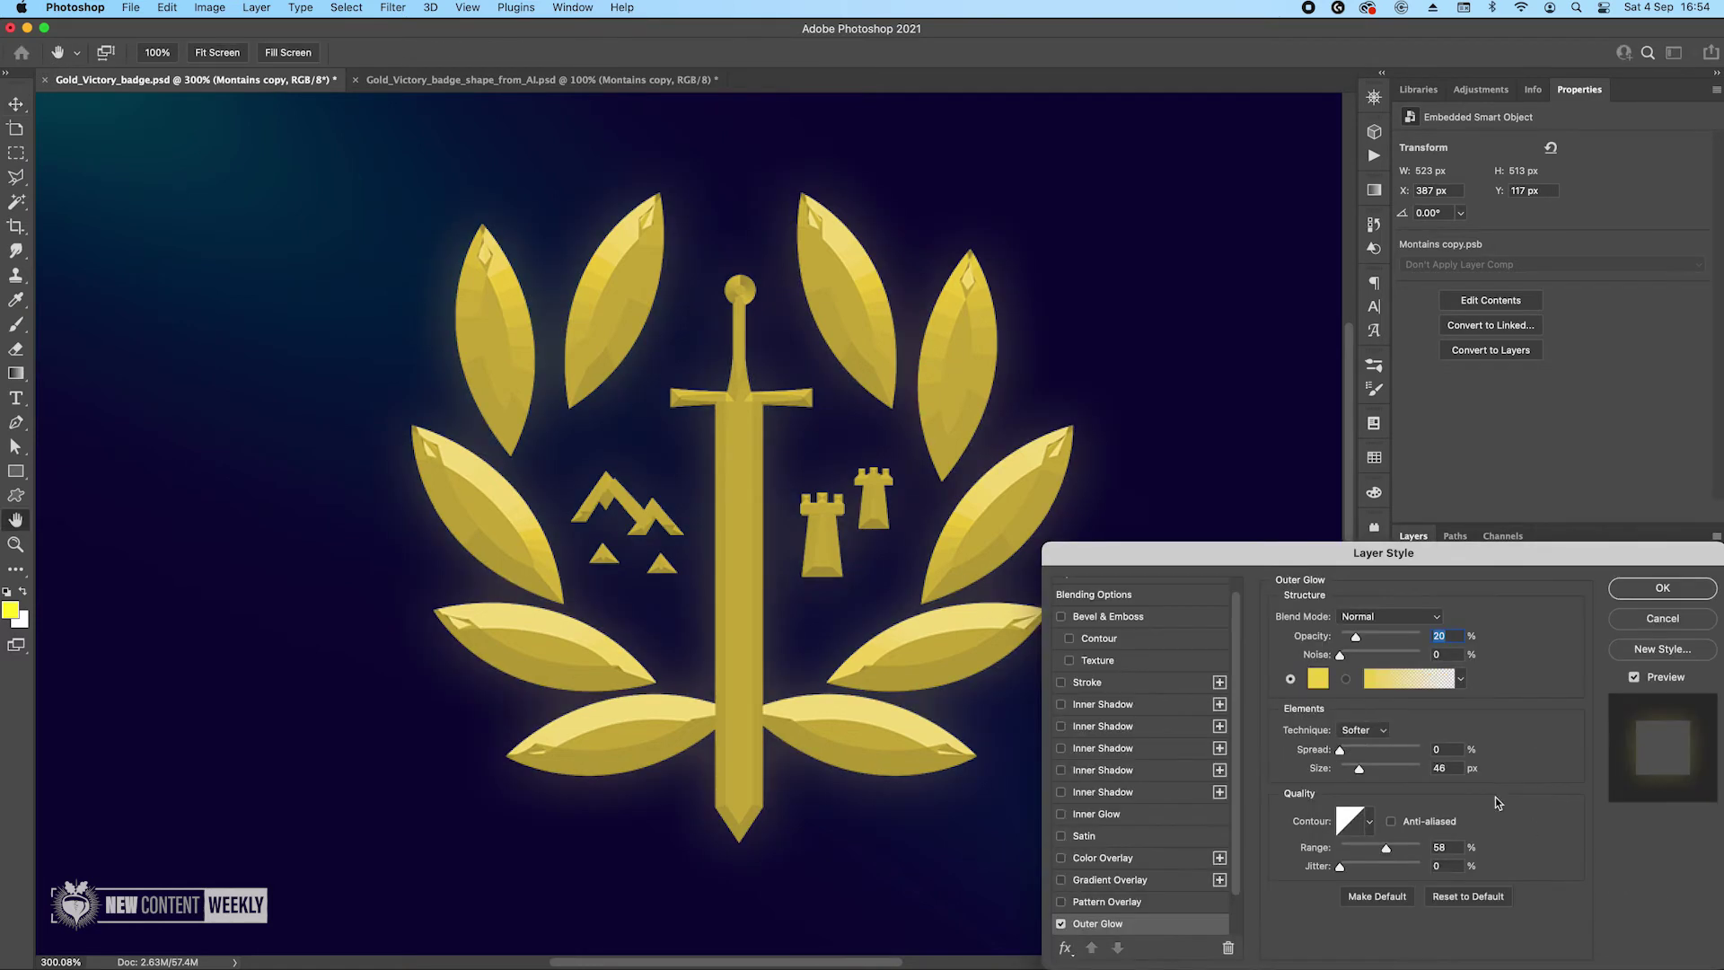
pyautogui.click(1318, 680)
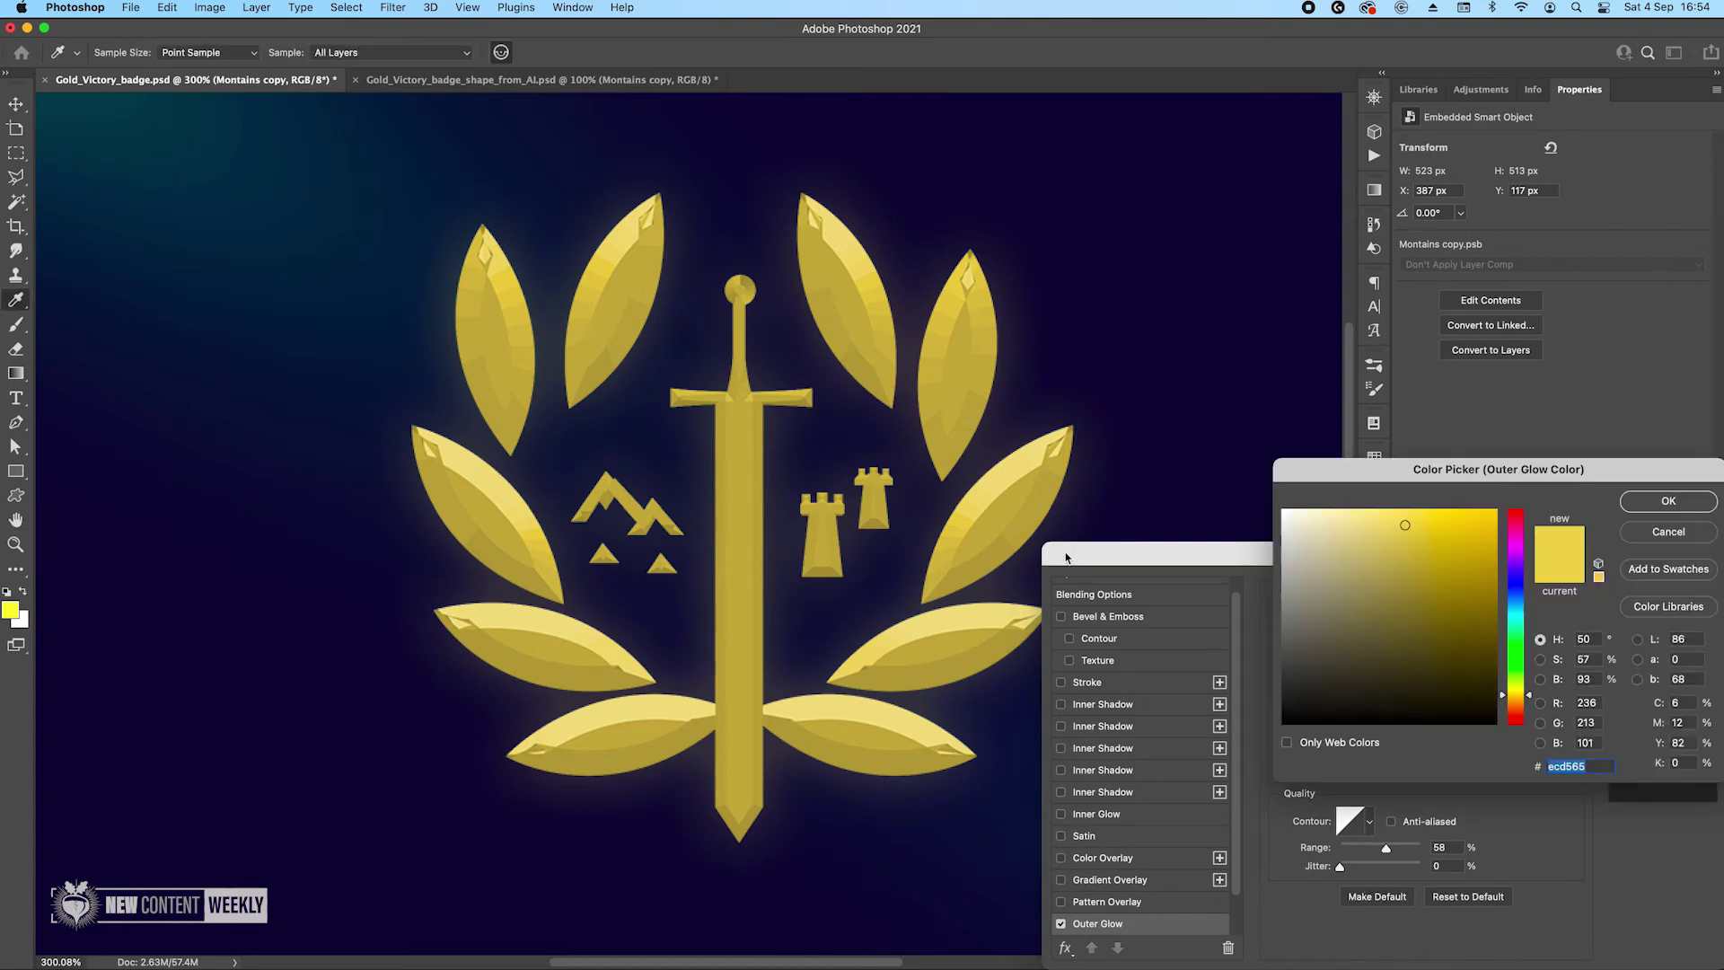
pyautogui.click(838, 290)
pyautogui.moveTo(1405, 538); pyautogui.dragTo(1406, 511)
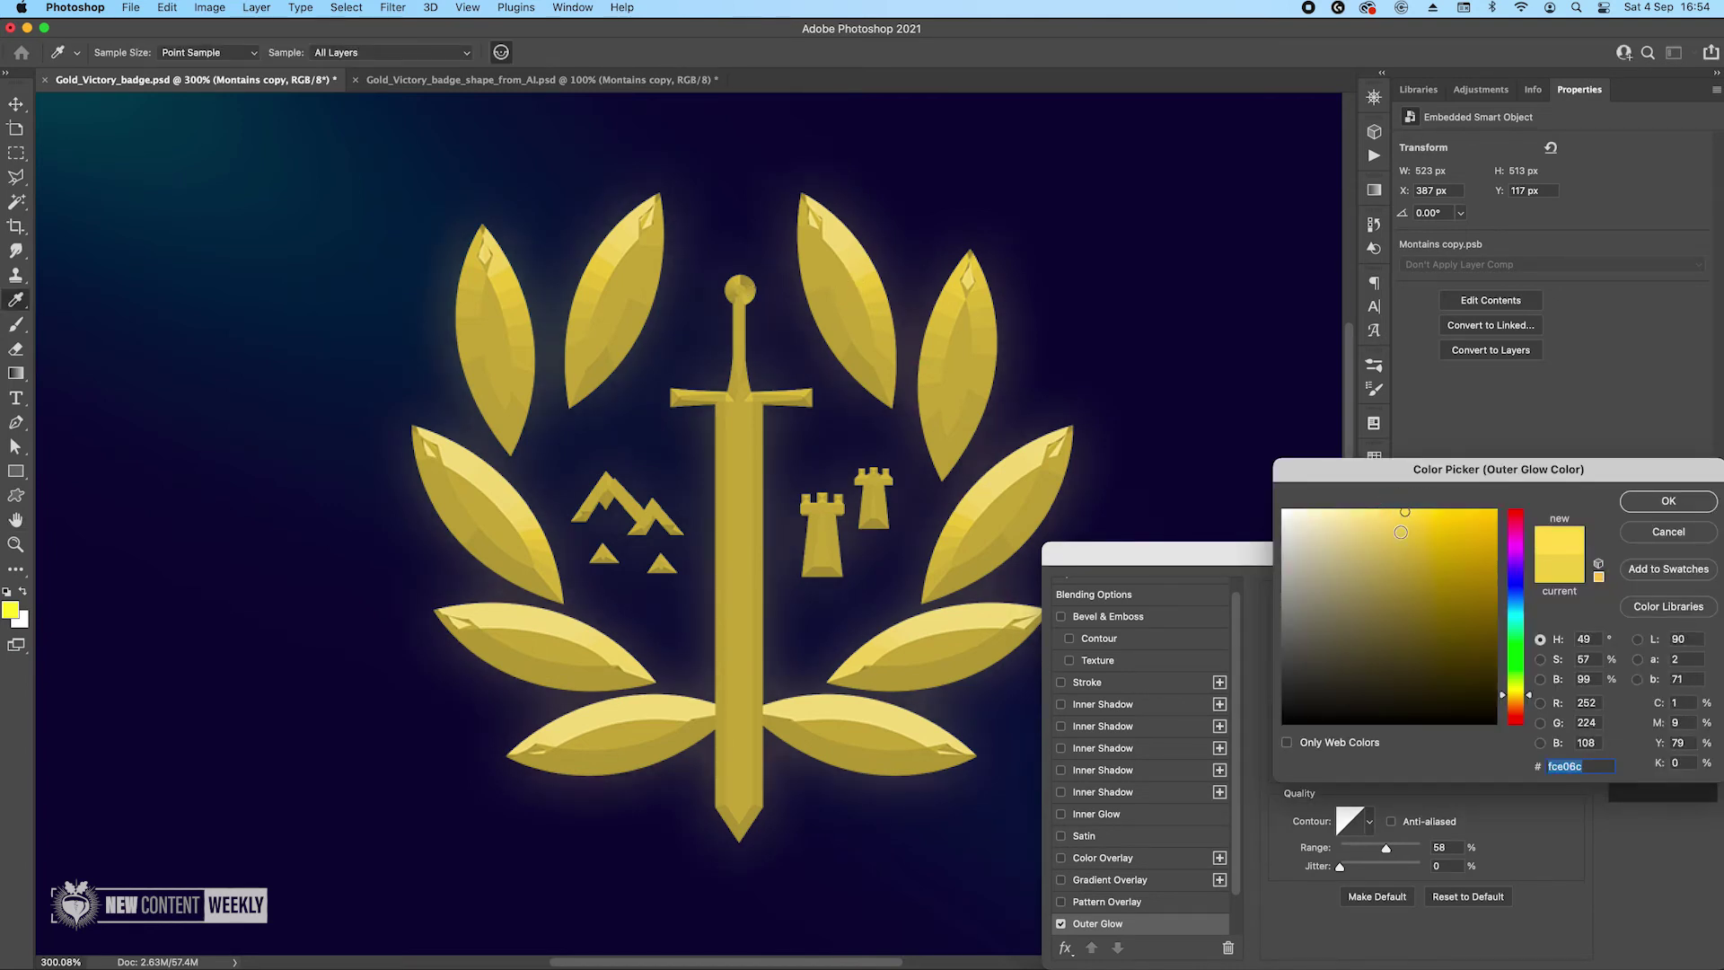
pyautogui.click(1652, 504)
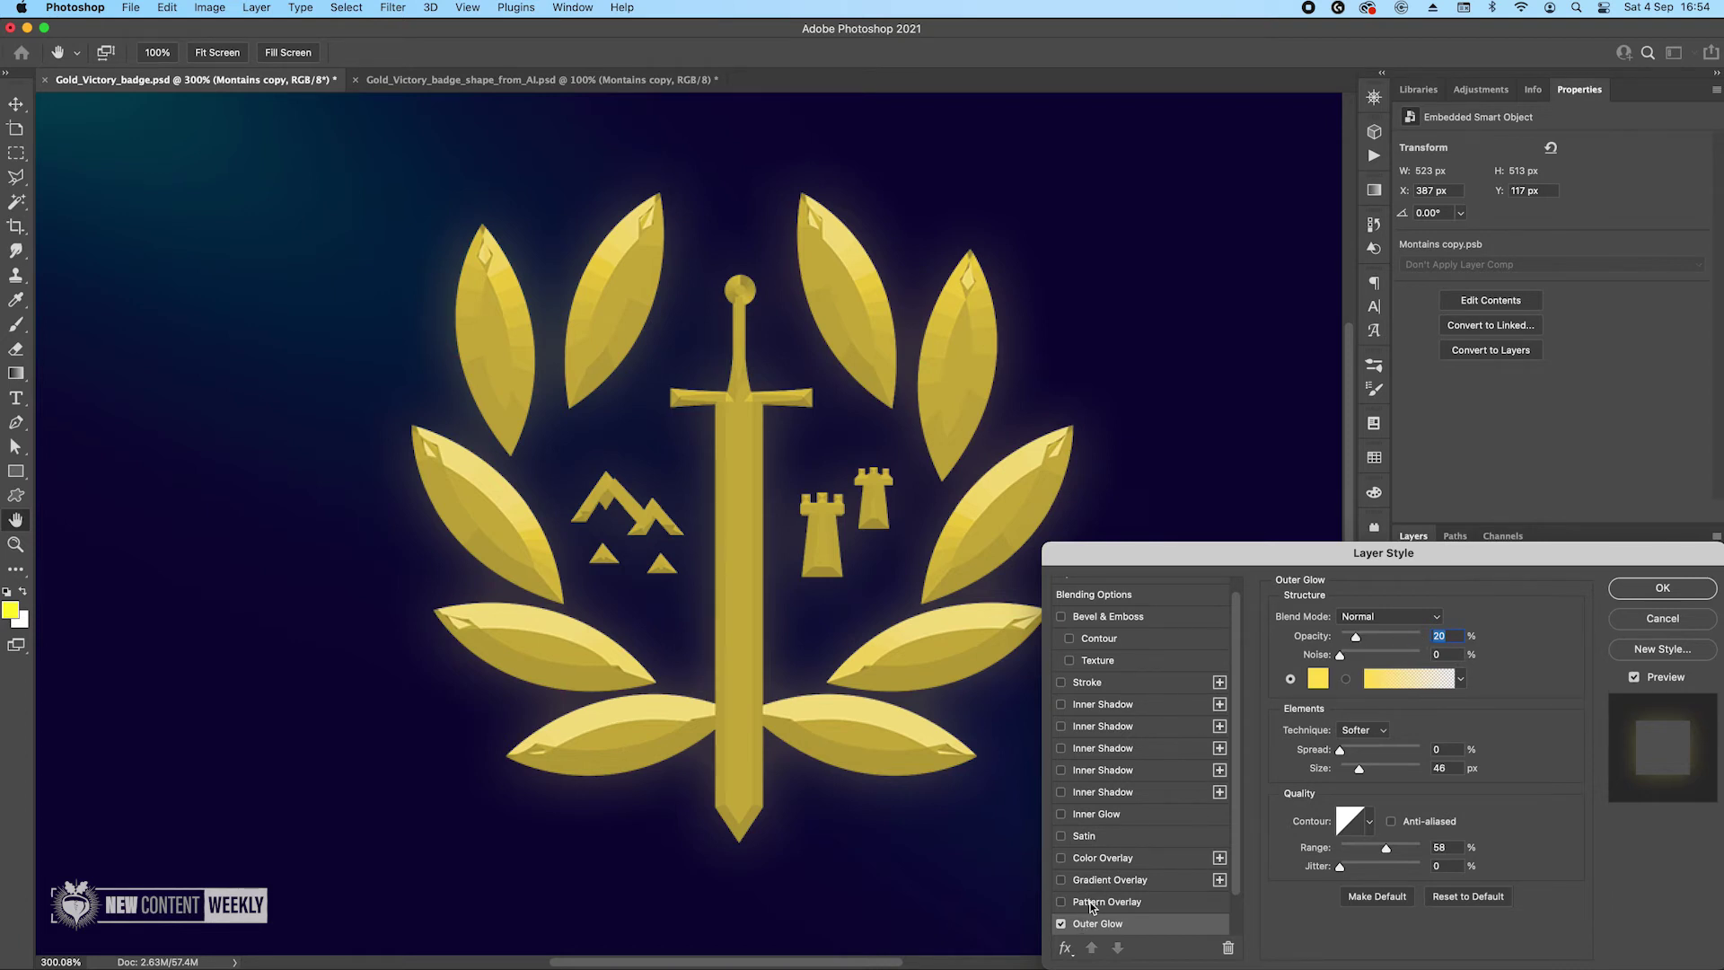
# Enable a white Color Dodge Inner Glow at 20% opacity and 10 px size, comparing the badge with and without it.
pyautogui.click(1062, 815)
pyautogui.click(1097, 817)
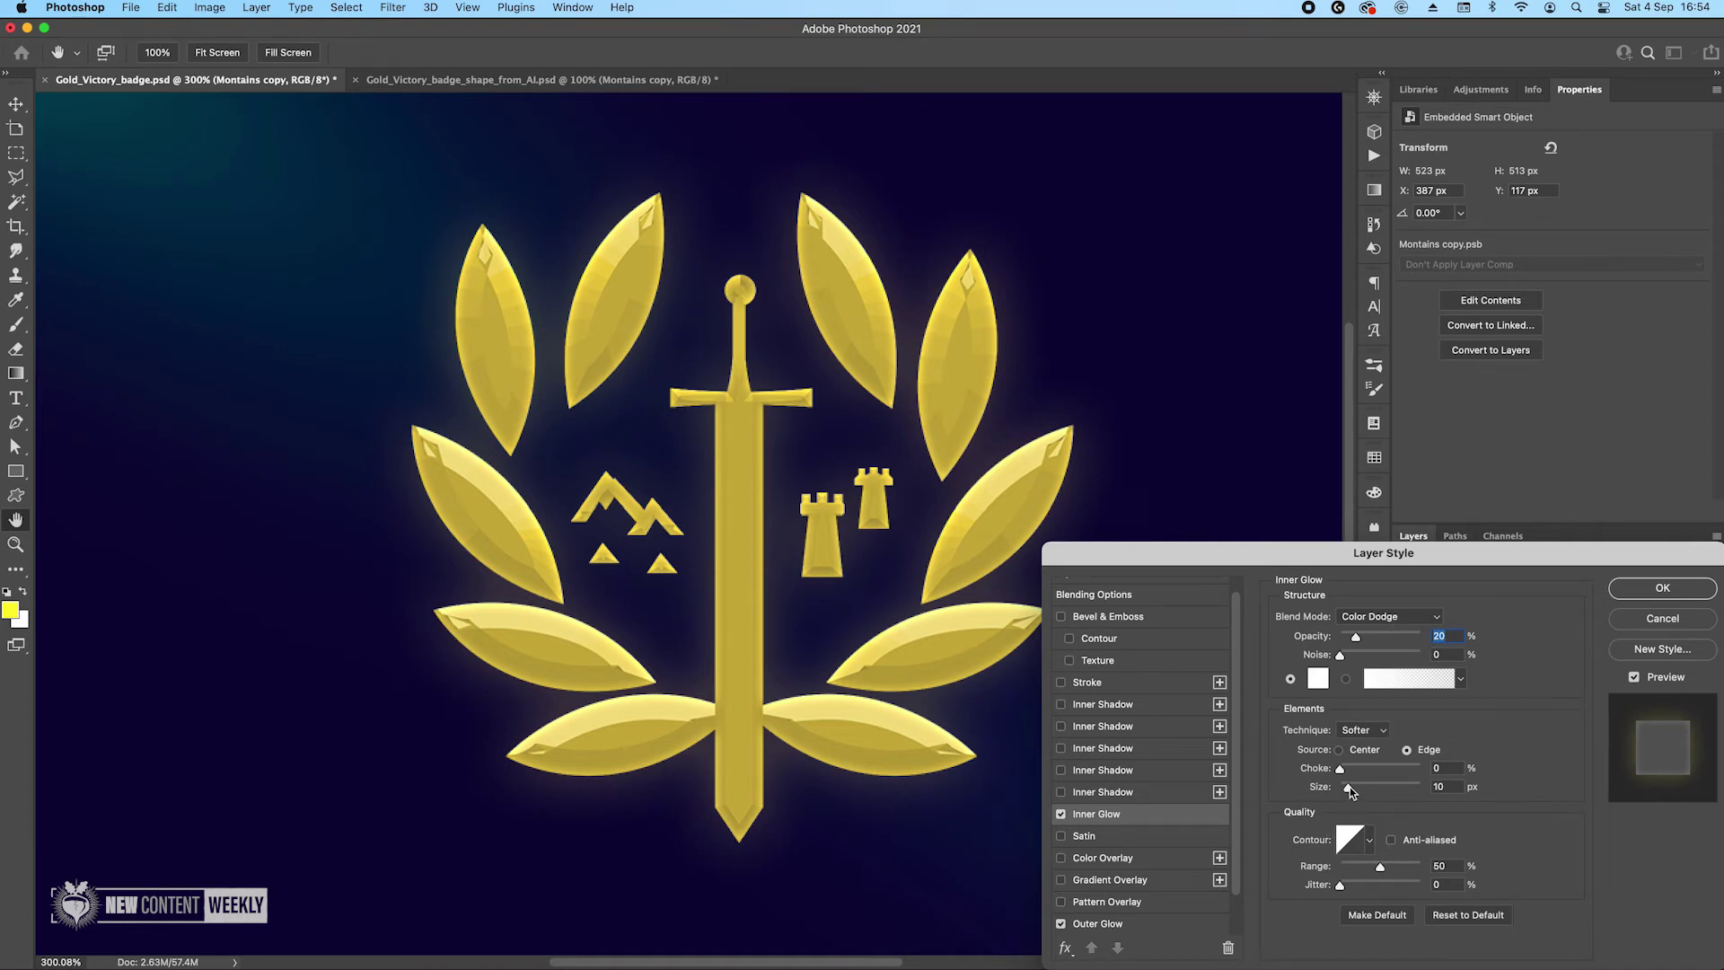
pyautogui.click(1070, 815)
pyautogui.click(1067, 815)
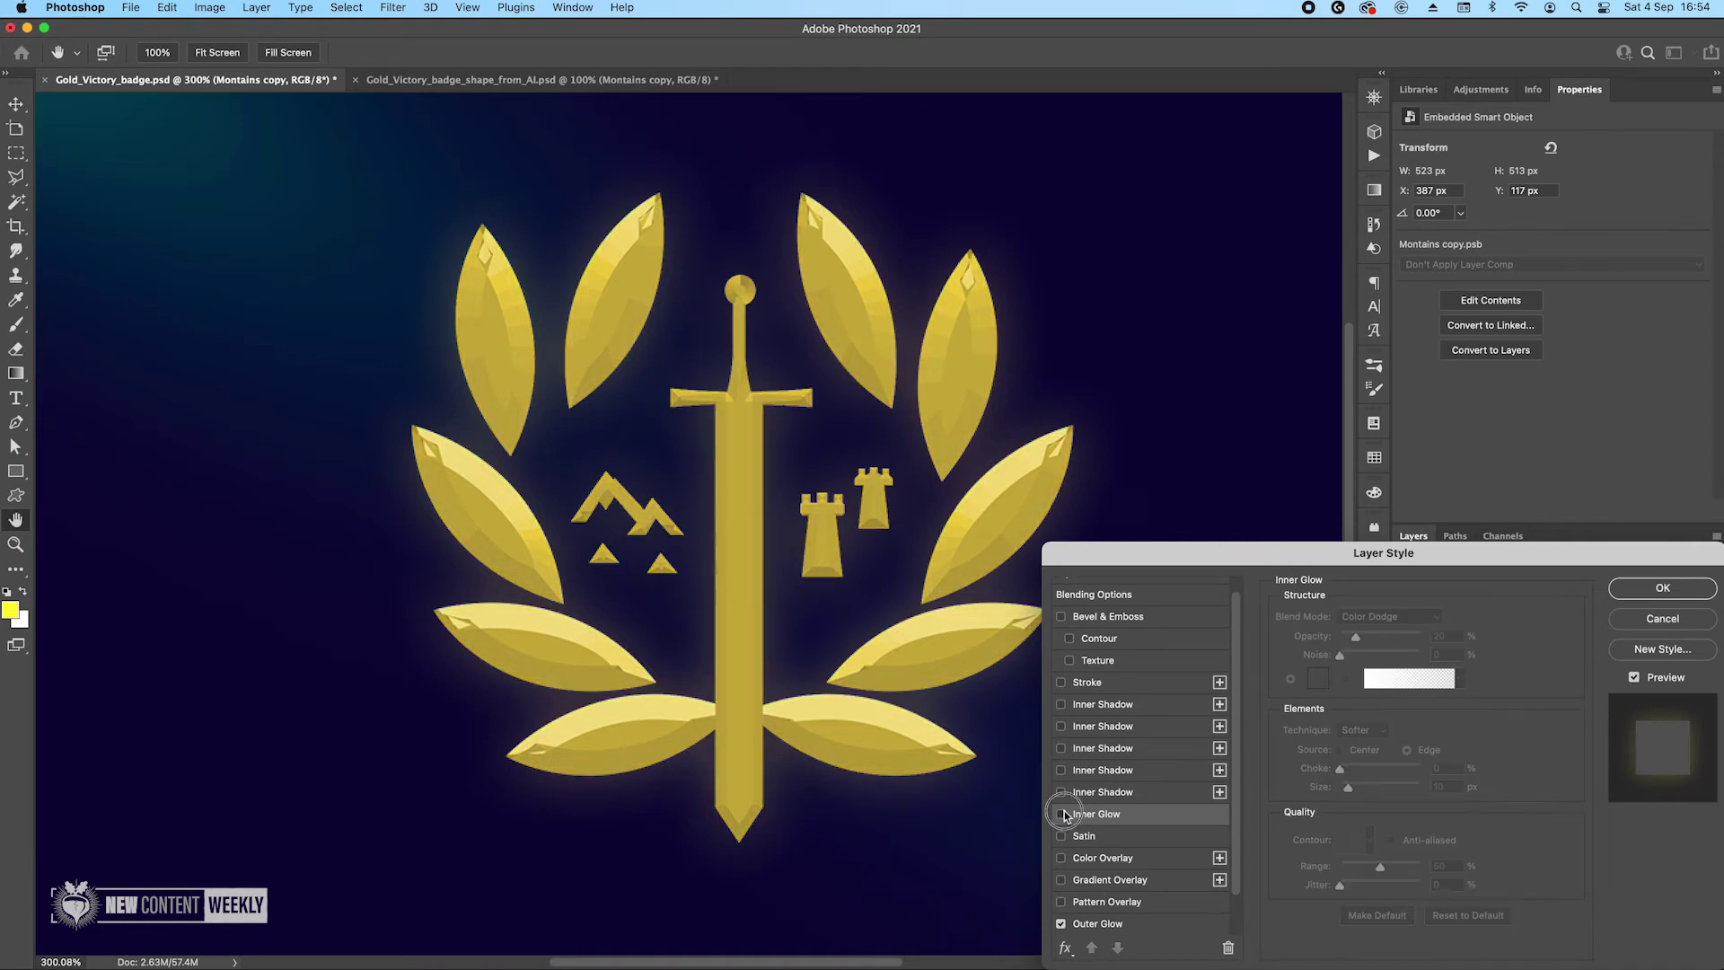
pyautogui.click(1067, 814)
pyautogui.click(1062, 815)
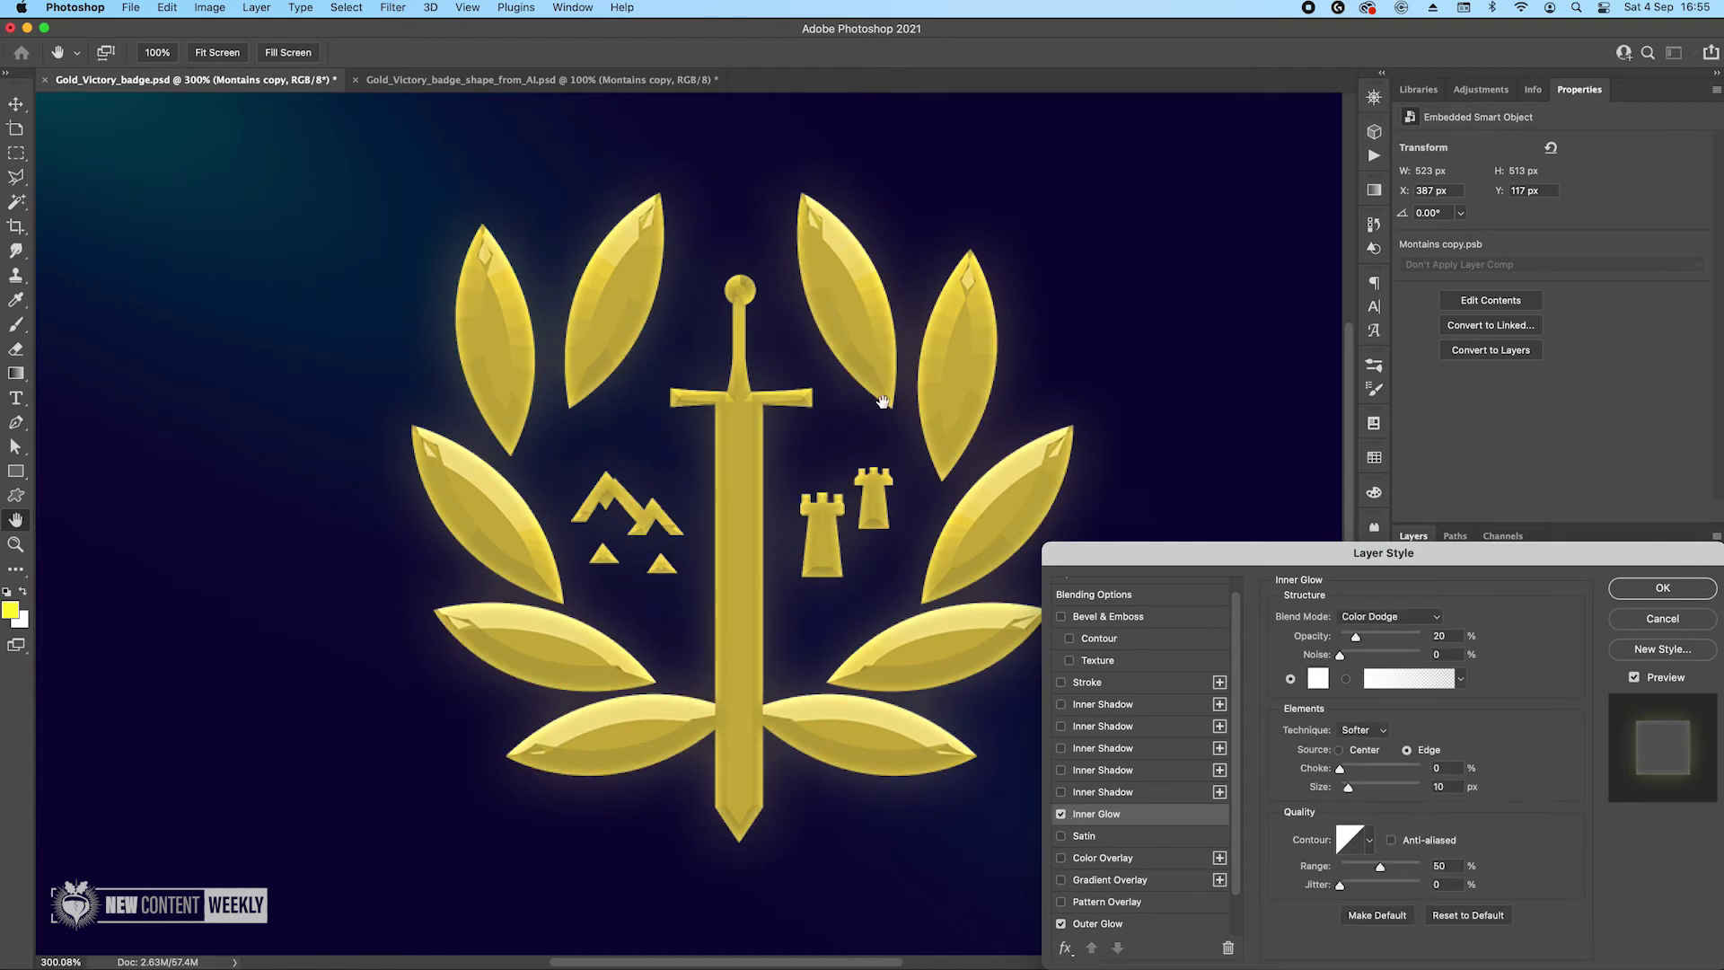
# Enable the lowest Inner Shadow as white Linear Dodge (Add) at 20% opacity, compare it on and off, and apply the layer styles.
pyautogui.click(1062, 793)
pyautogui.click(1091, 793)
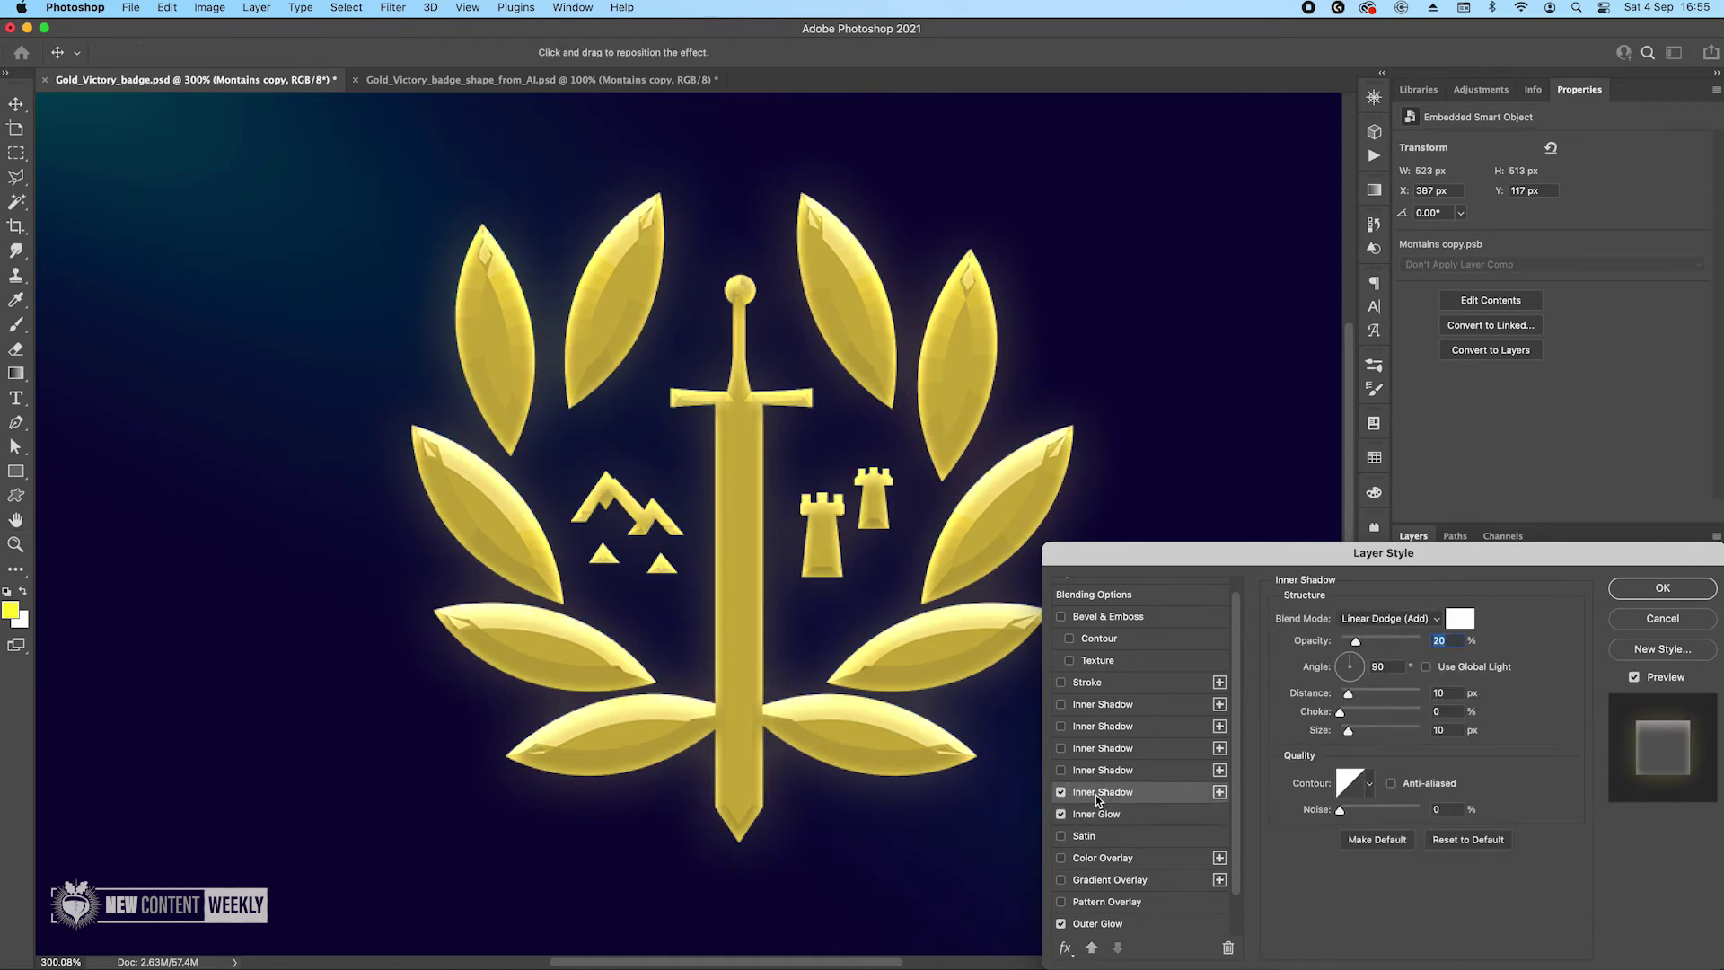
pyautogui.click(1062, 794)
pyautogui.click(1061, 794)
pyautogui.click(1646, 589)
# Add a Levels adjustment clipped to the gold badge with input levels of 48, 1.11 and 233.
pyautogui.scroll(-2, 790, 579)
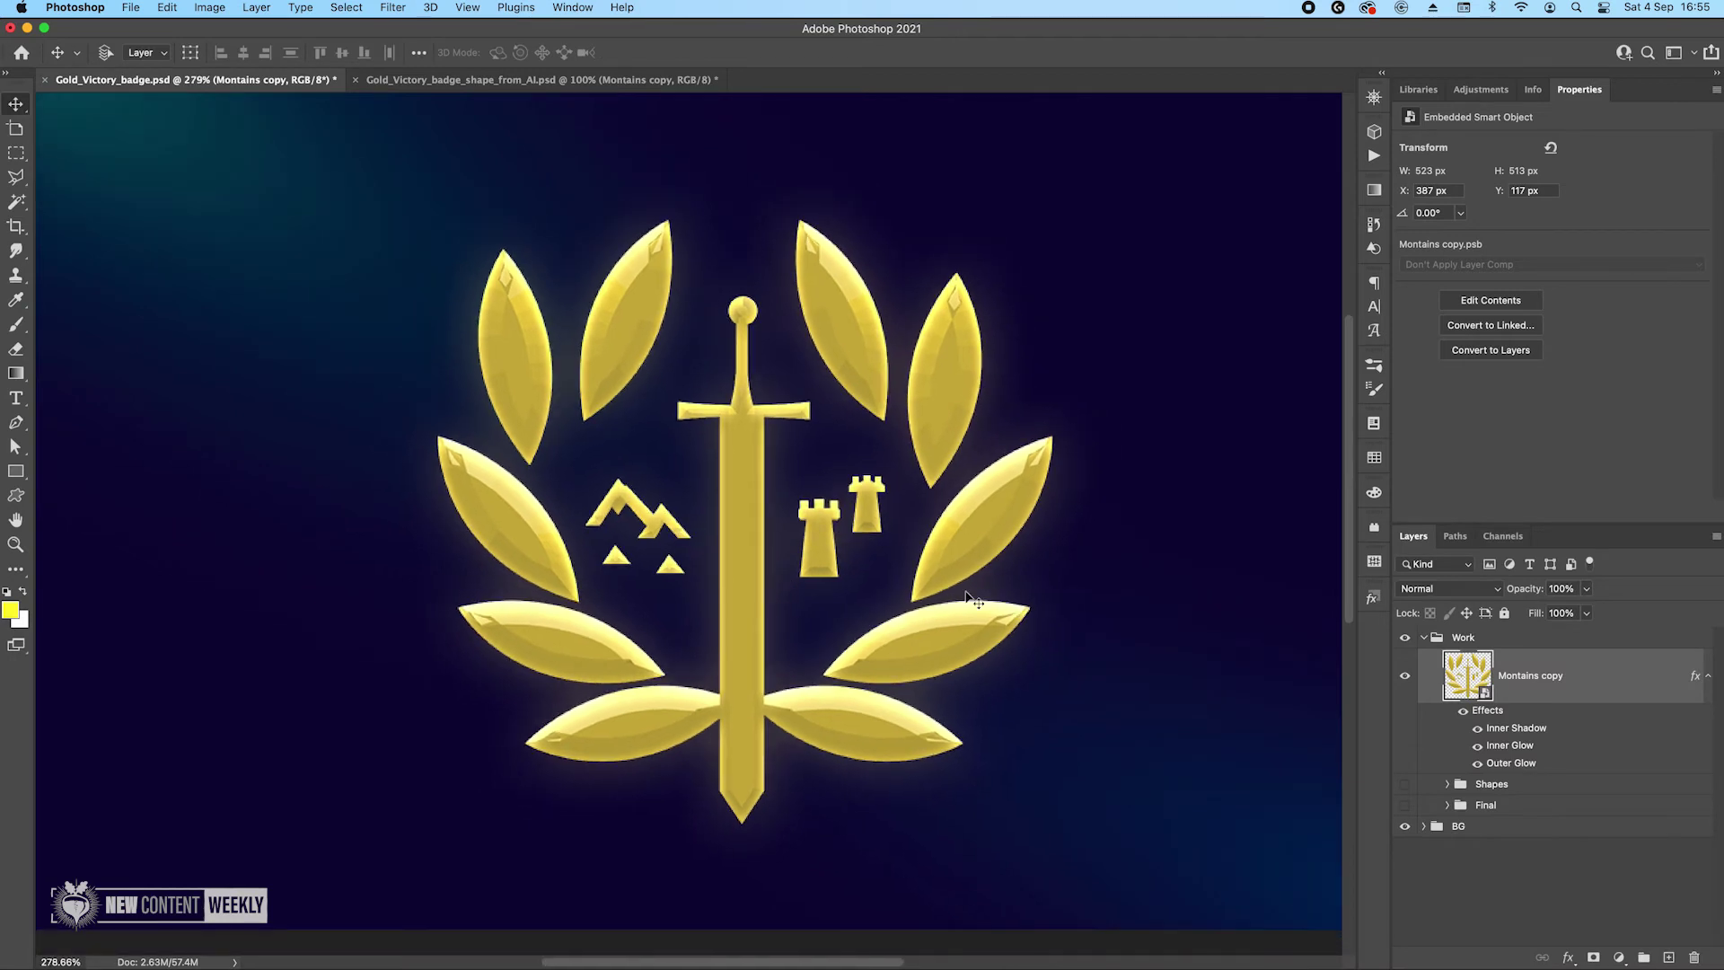
pyautogui.click(1619, 958)
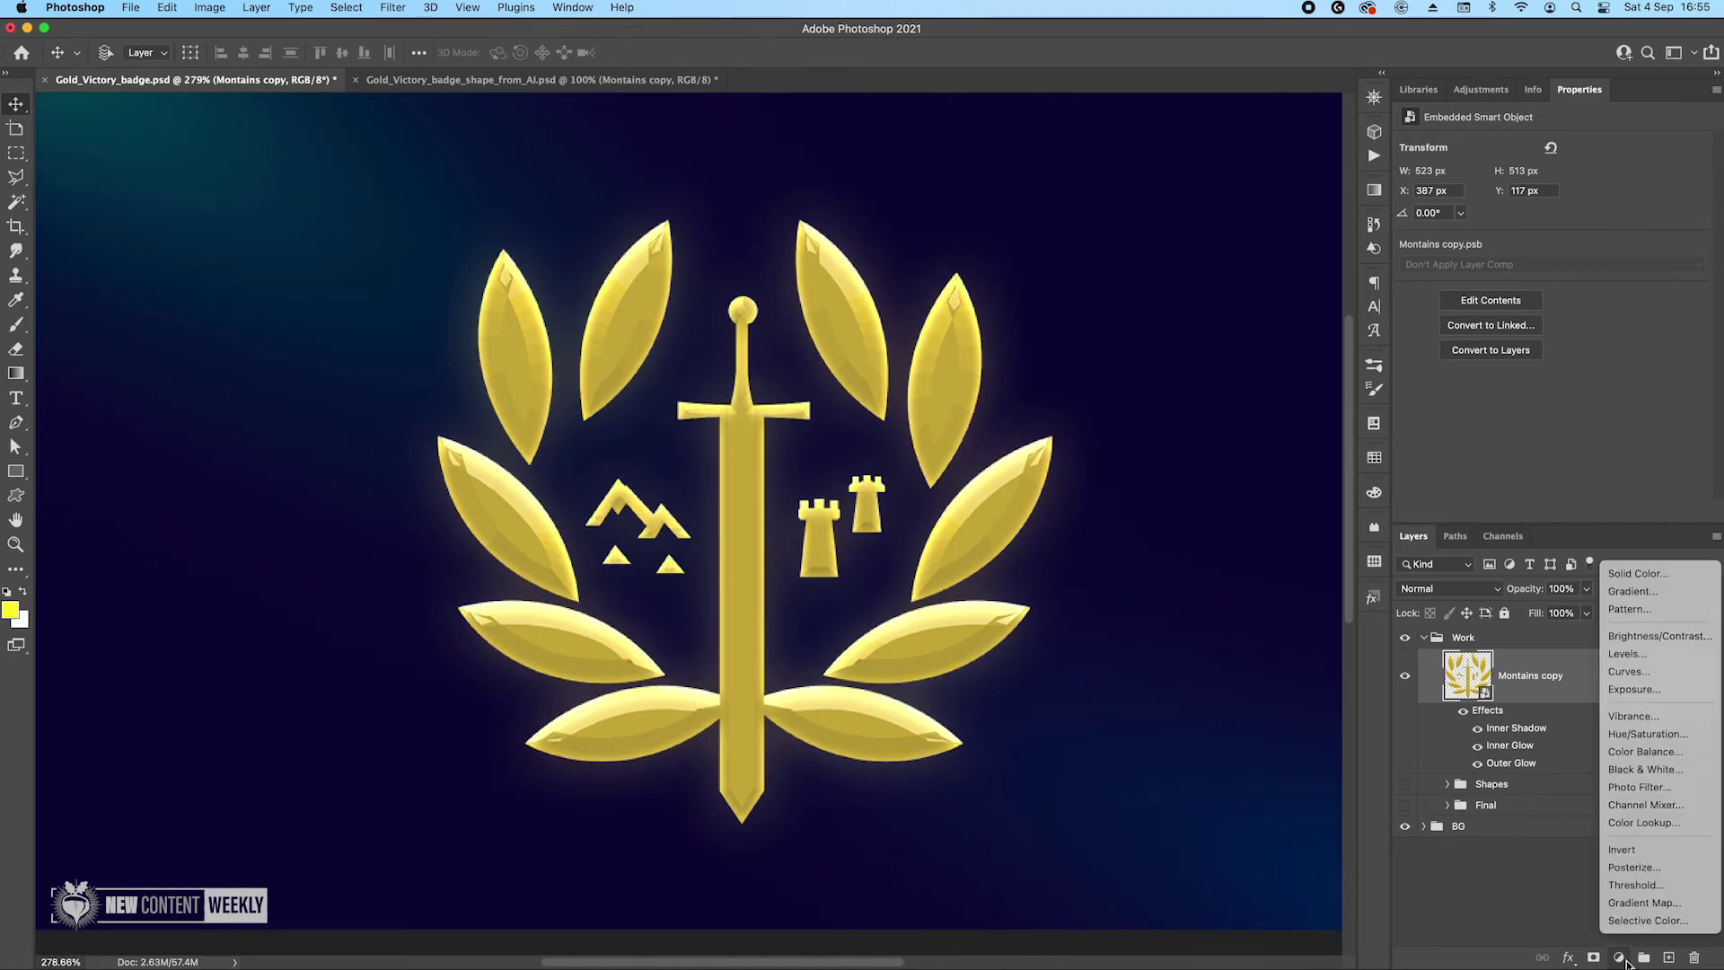
pyautogui.click(1648, 654)
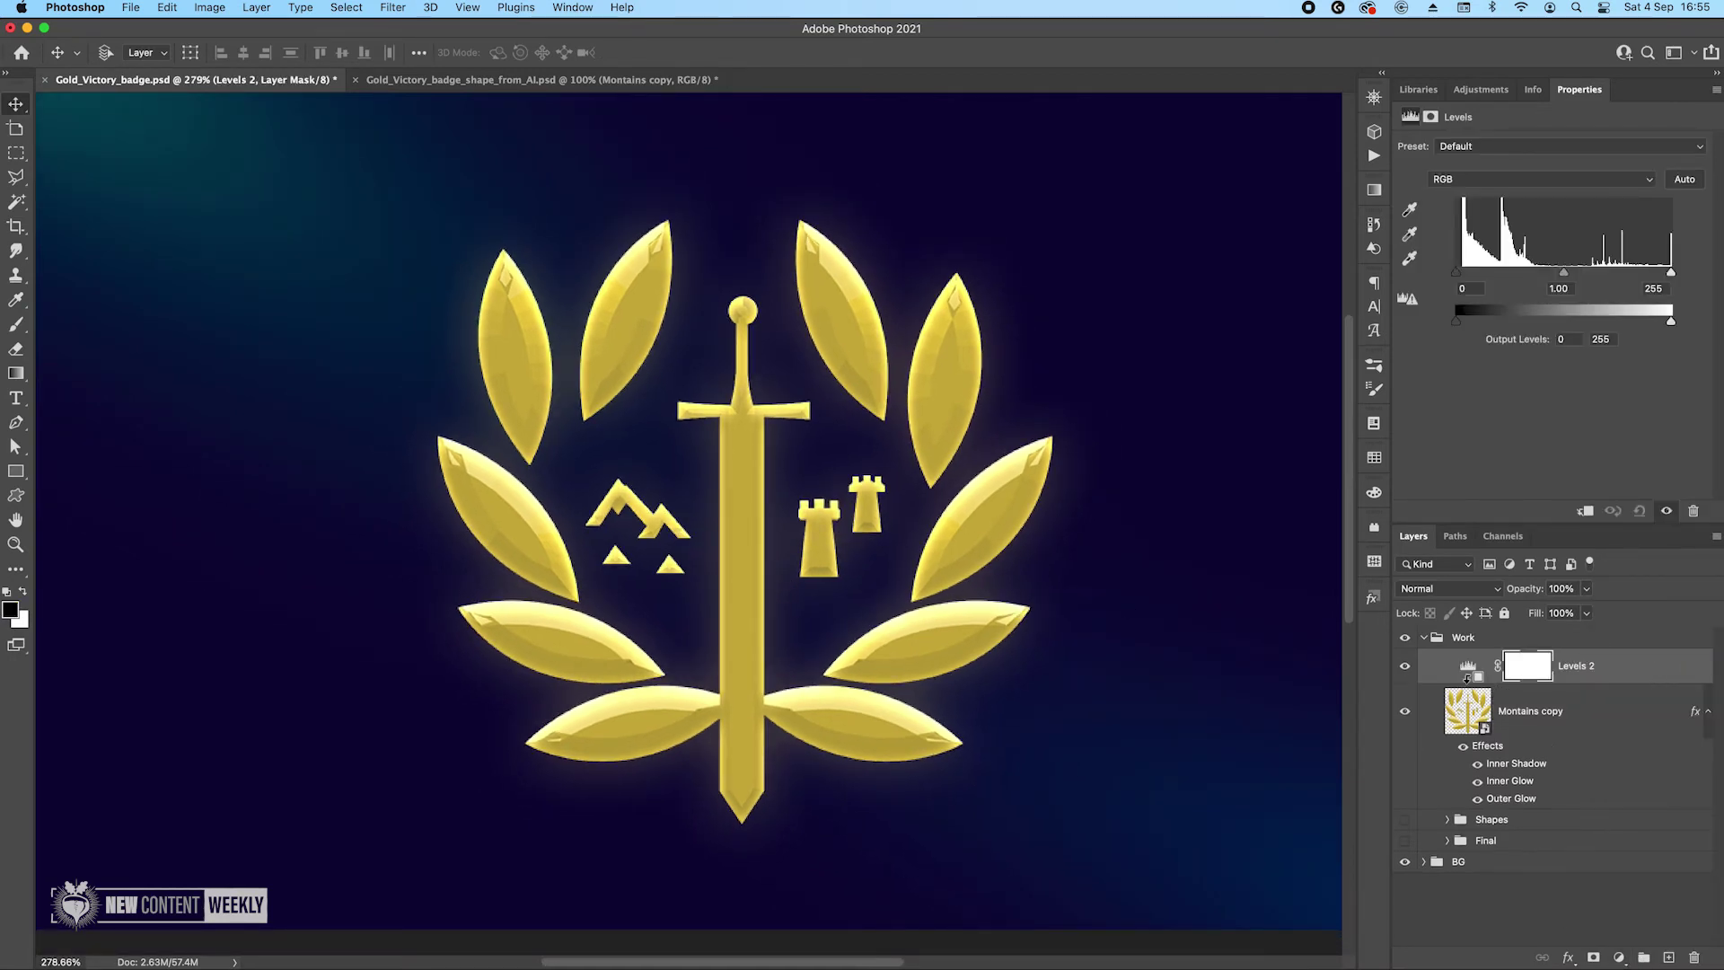
pyautogui.keyDown('alt'); pyautogui.click(1469, 678); pyautogui.keyUp('alt')
pyautogui.moveTo(1462, 278)
pyautogui.mouseDown()
pyautogui.moveTo(1578, 274)
pyautogui.moveTo(1496, 276)
pyautogui.mouseUp()
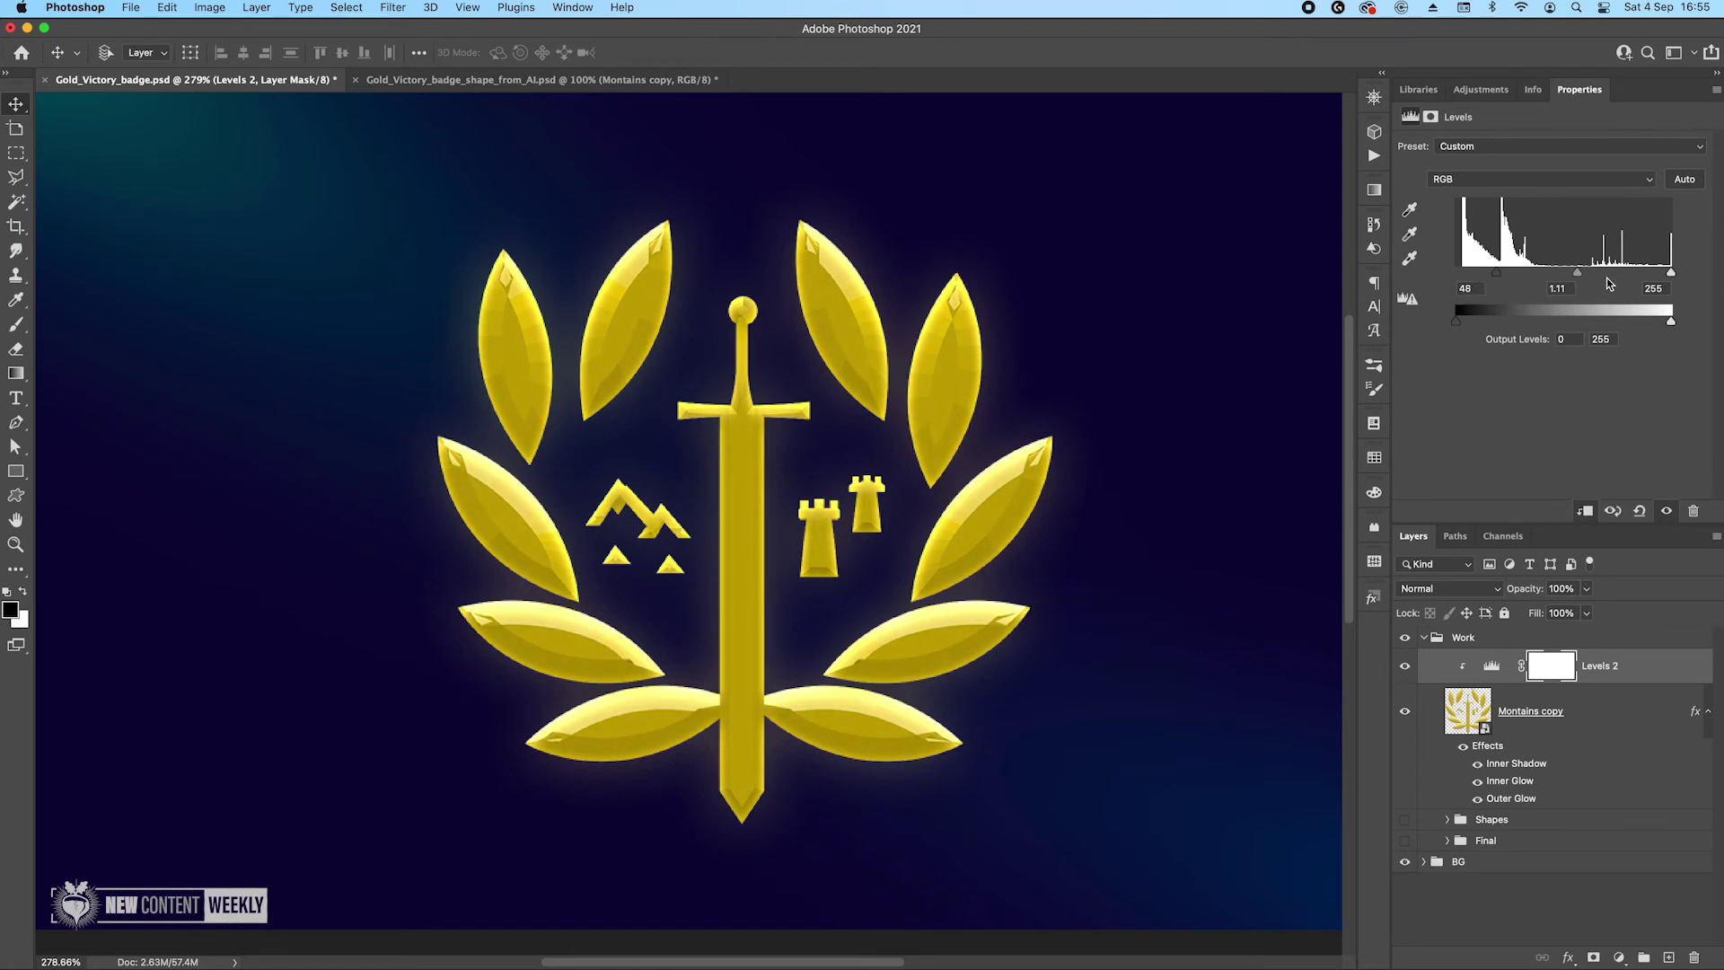
pyautogui.moveTo(1672, 277); pyautogui.dragTo(1652, 275)
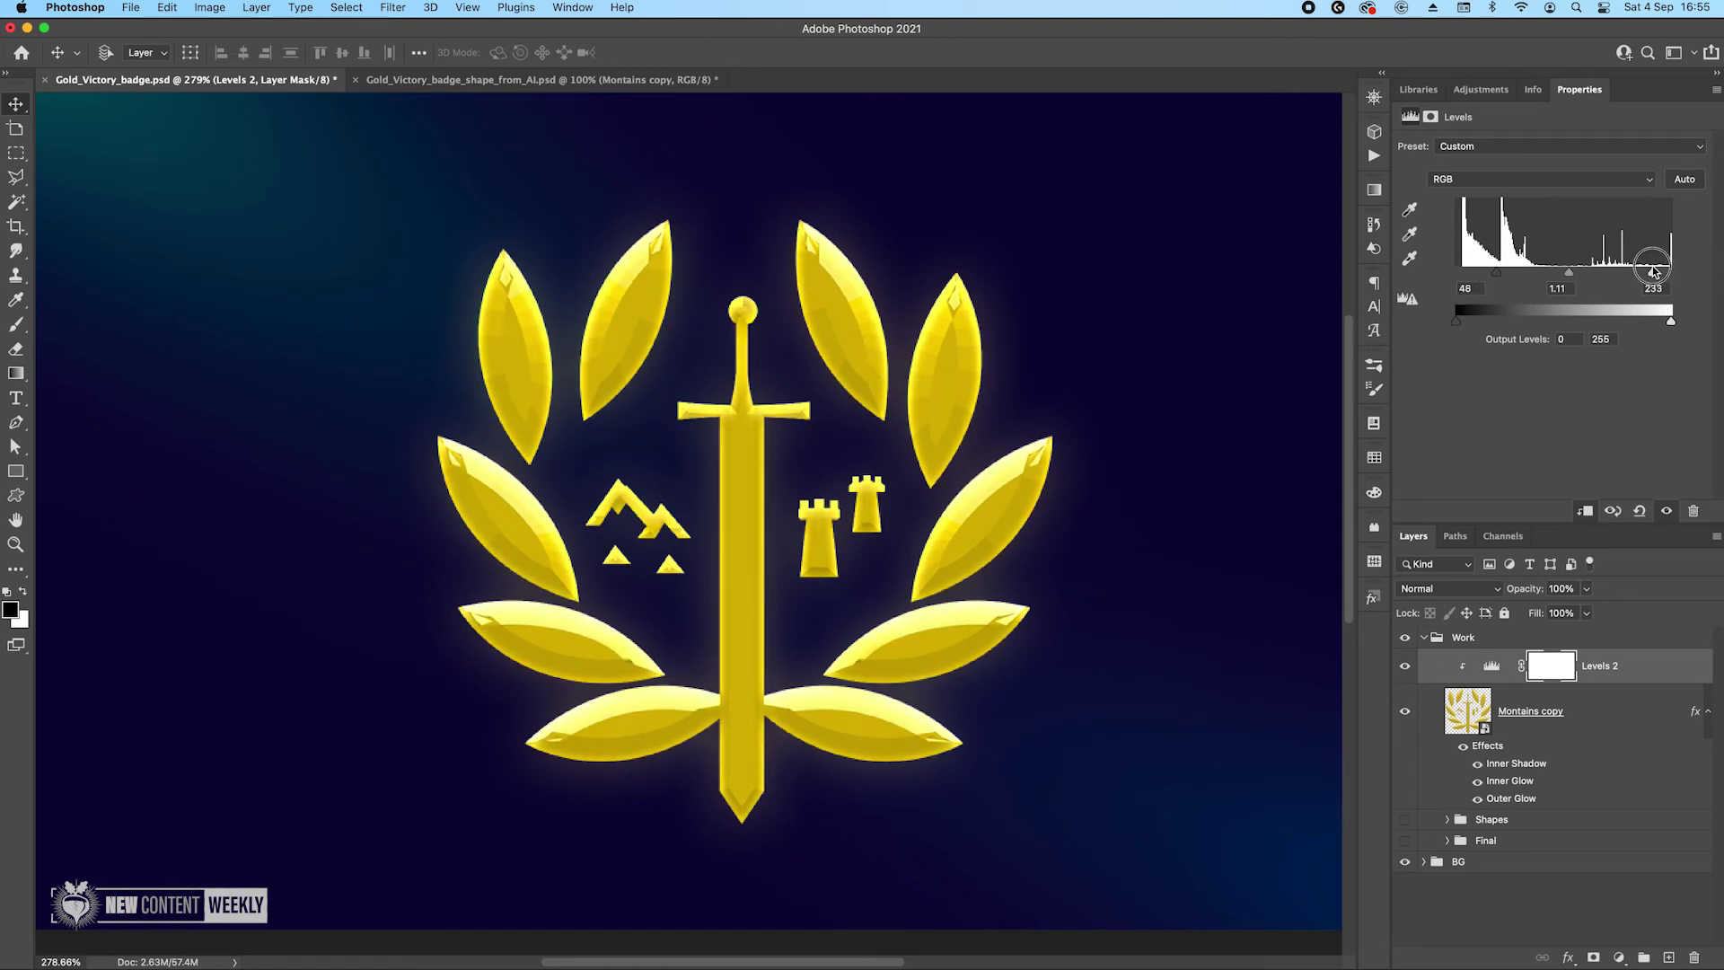
pyautogui.moveTo(1458, 329); pyautogui.dragTo(1500, 274)
# Create a new empty layer and place it directly beneath the gold badge layer.
pyautogui.click(1627, 715)
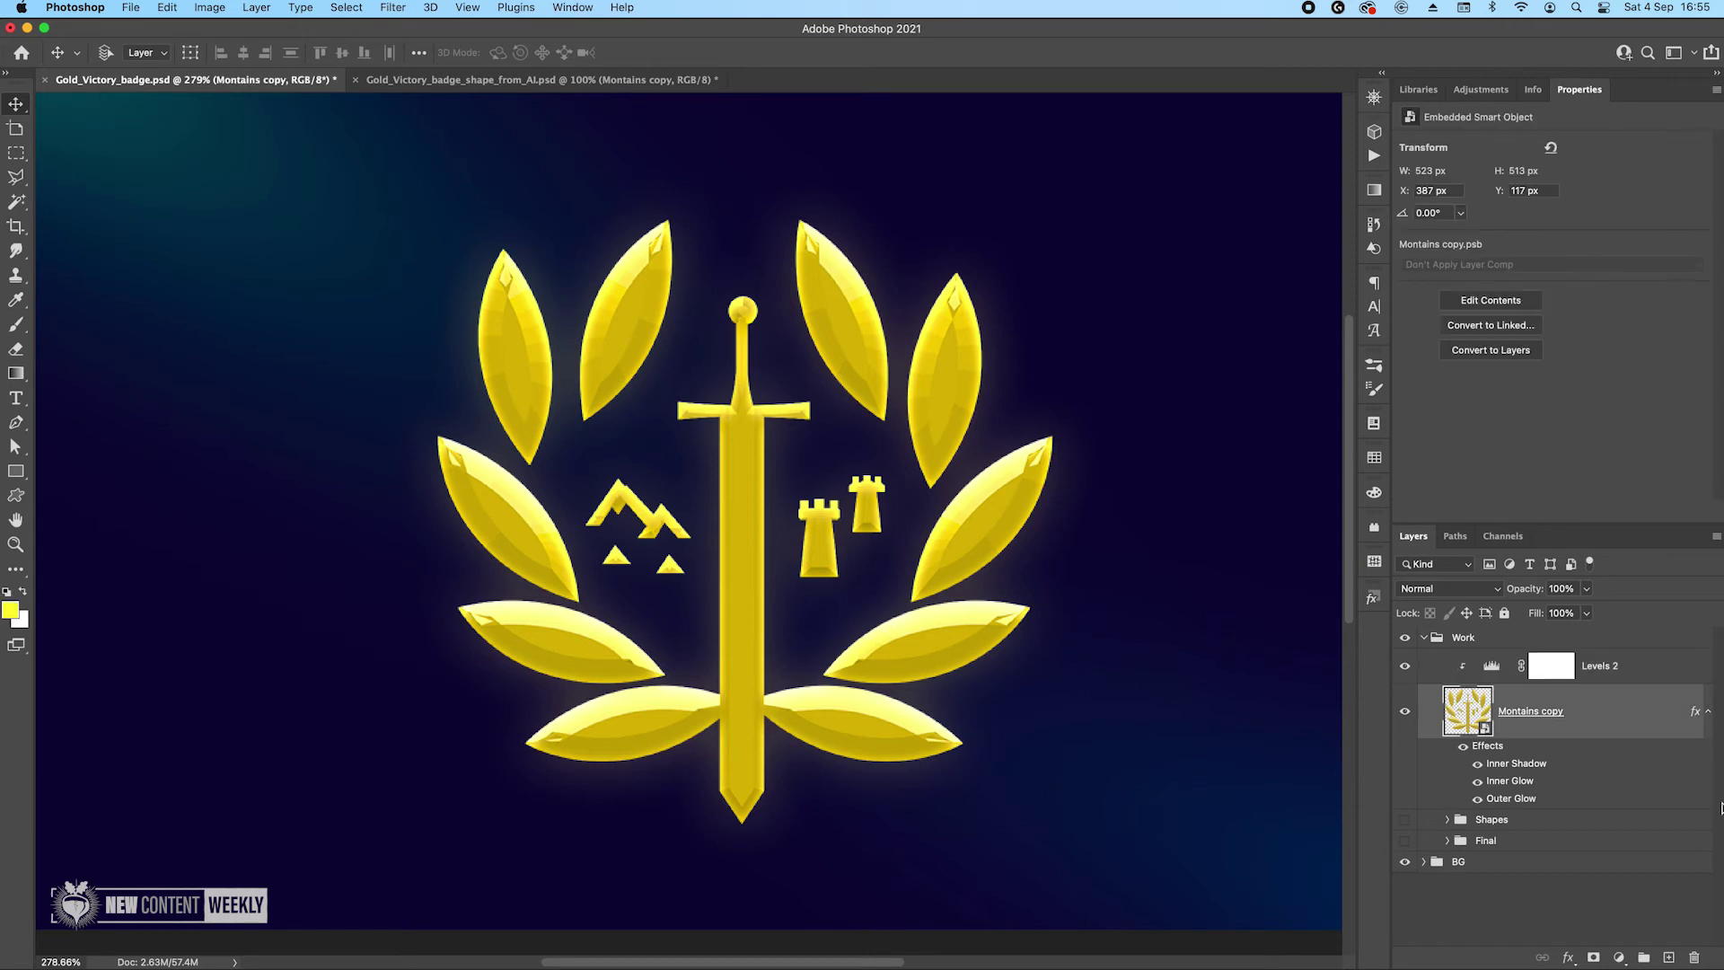
pyautogui.click(1672, 959)
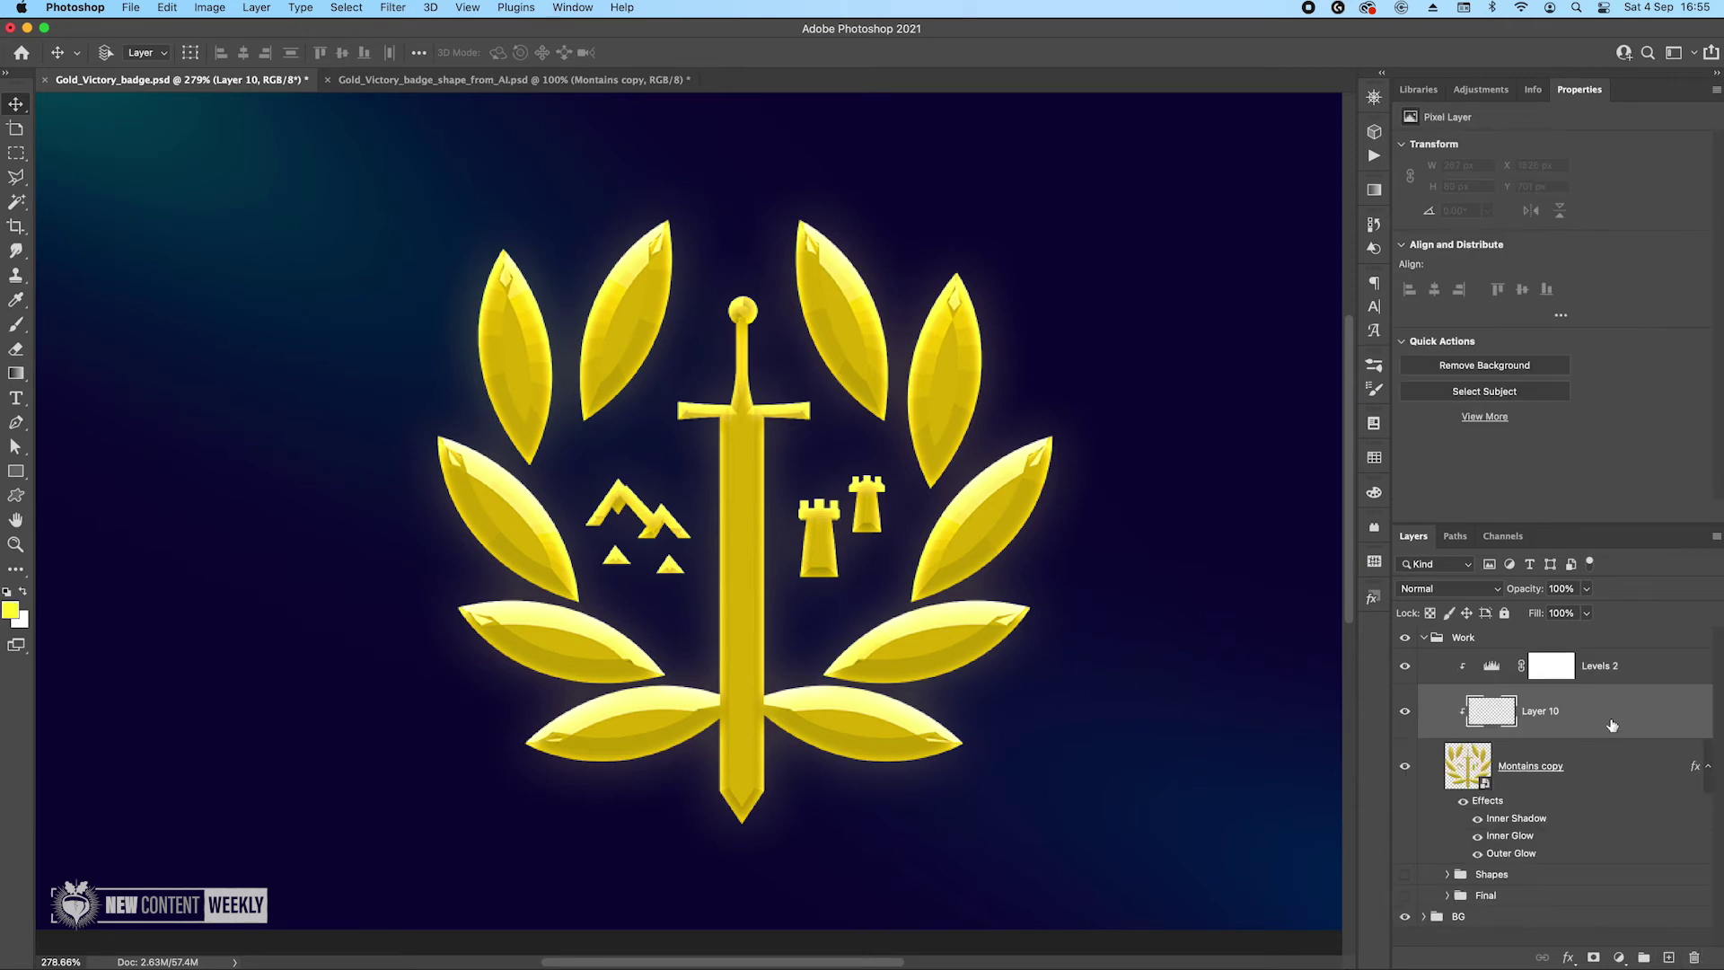
pyautogui.moveTo(1614, 712); pyautogui.dragTo(1571, 817)
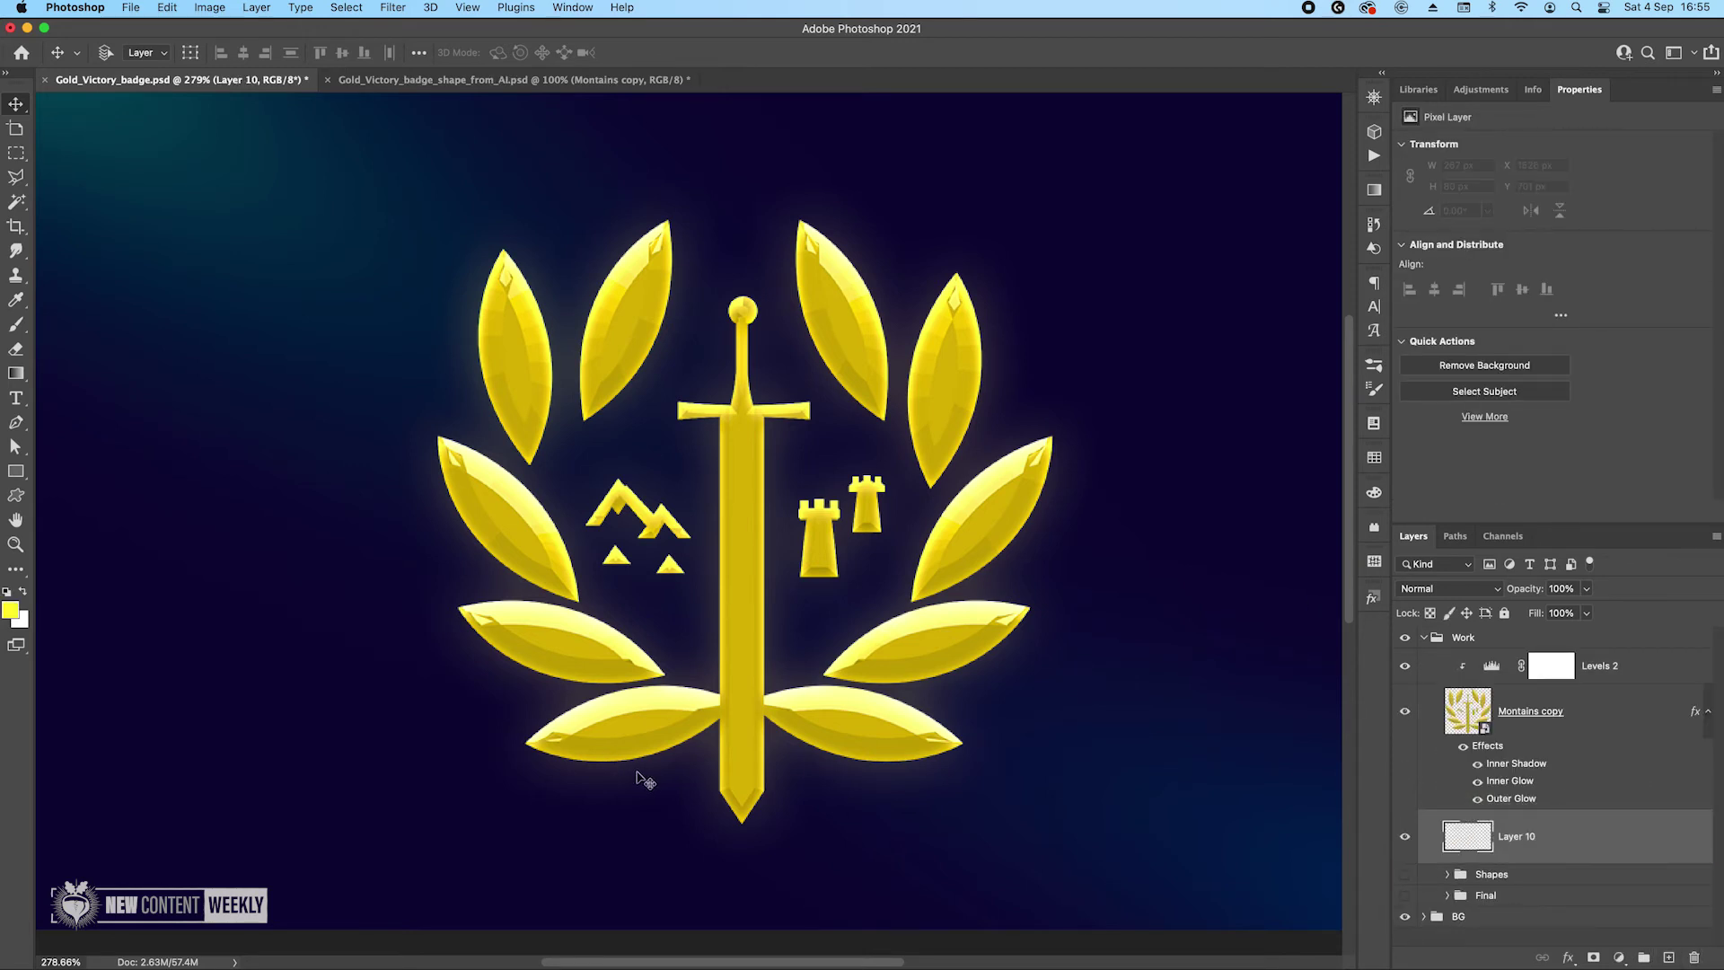
# Paint soft yellow Brush dabs behind the middle of the sword at 200 px and 250 px, with 34% opacity and 56% flow.
pyautogui.scroll(-1, 761, 799)
pyautogui.scroll(-2, 762, 799)
pyautogui.scroll(2, 740, 708)
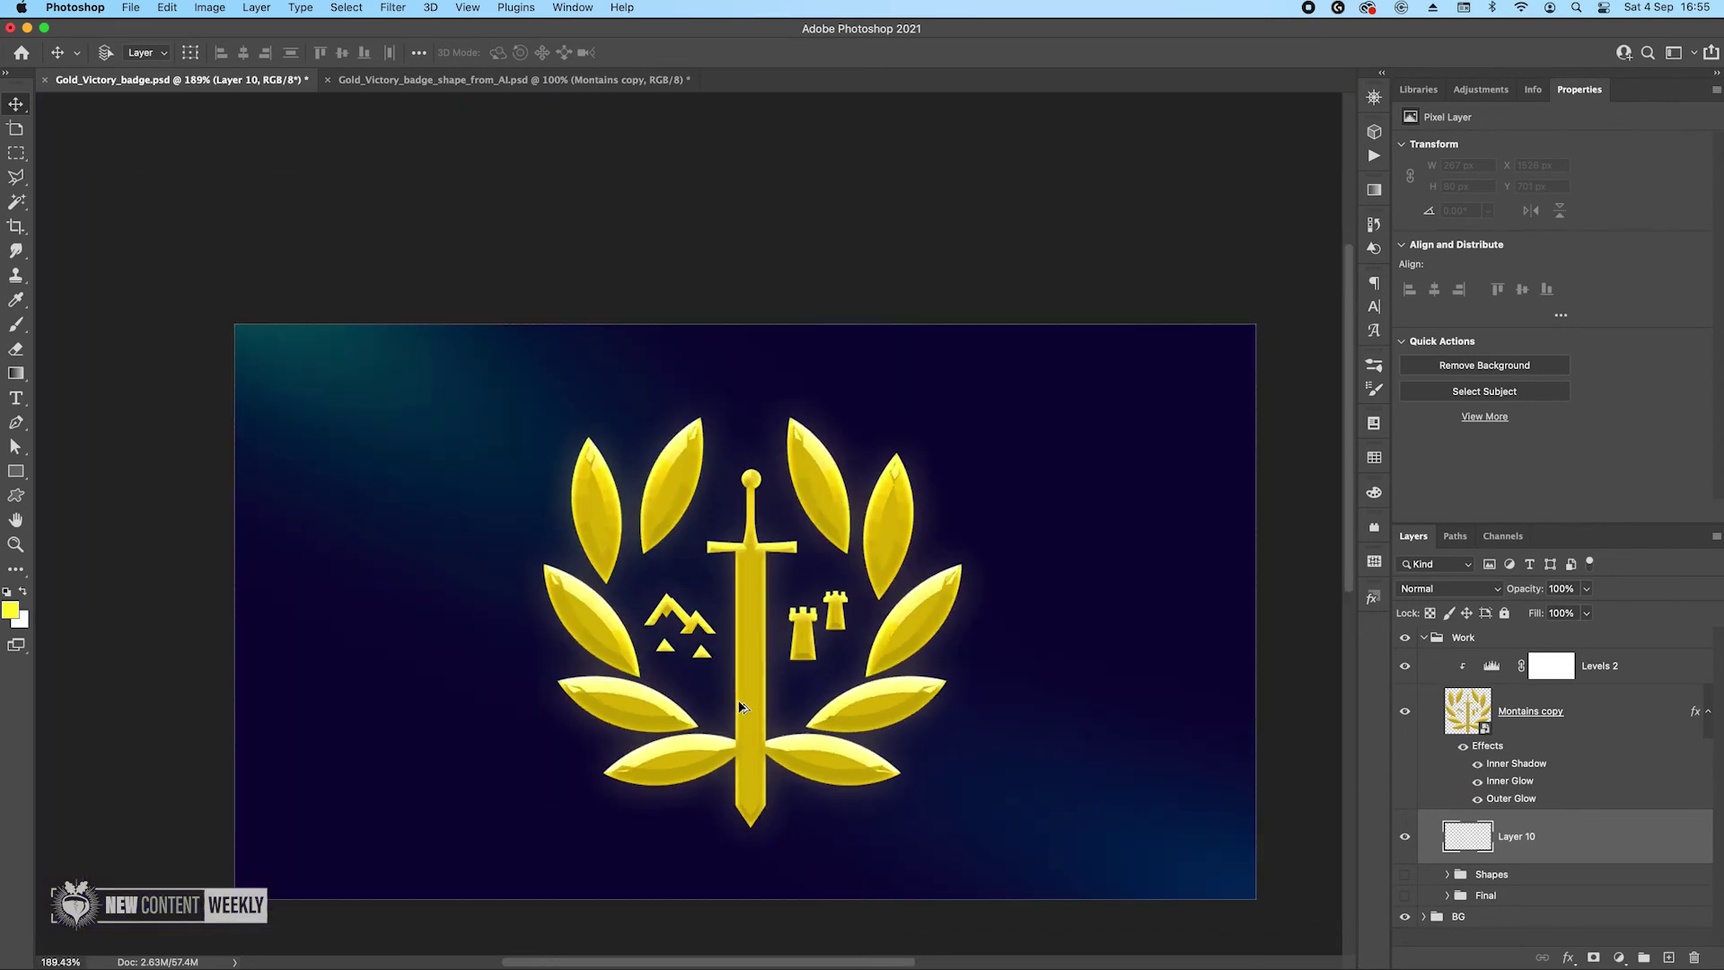
pyautogui.press('b')
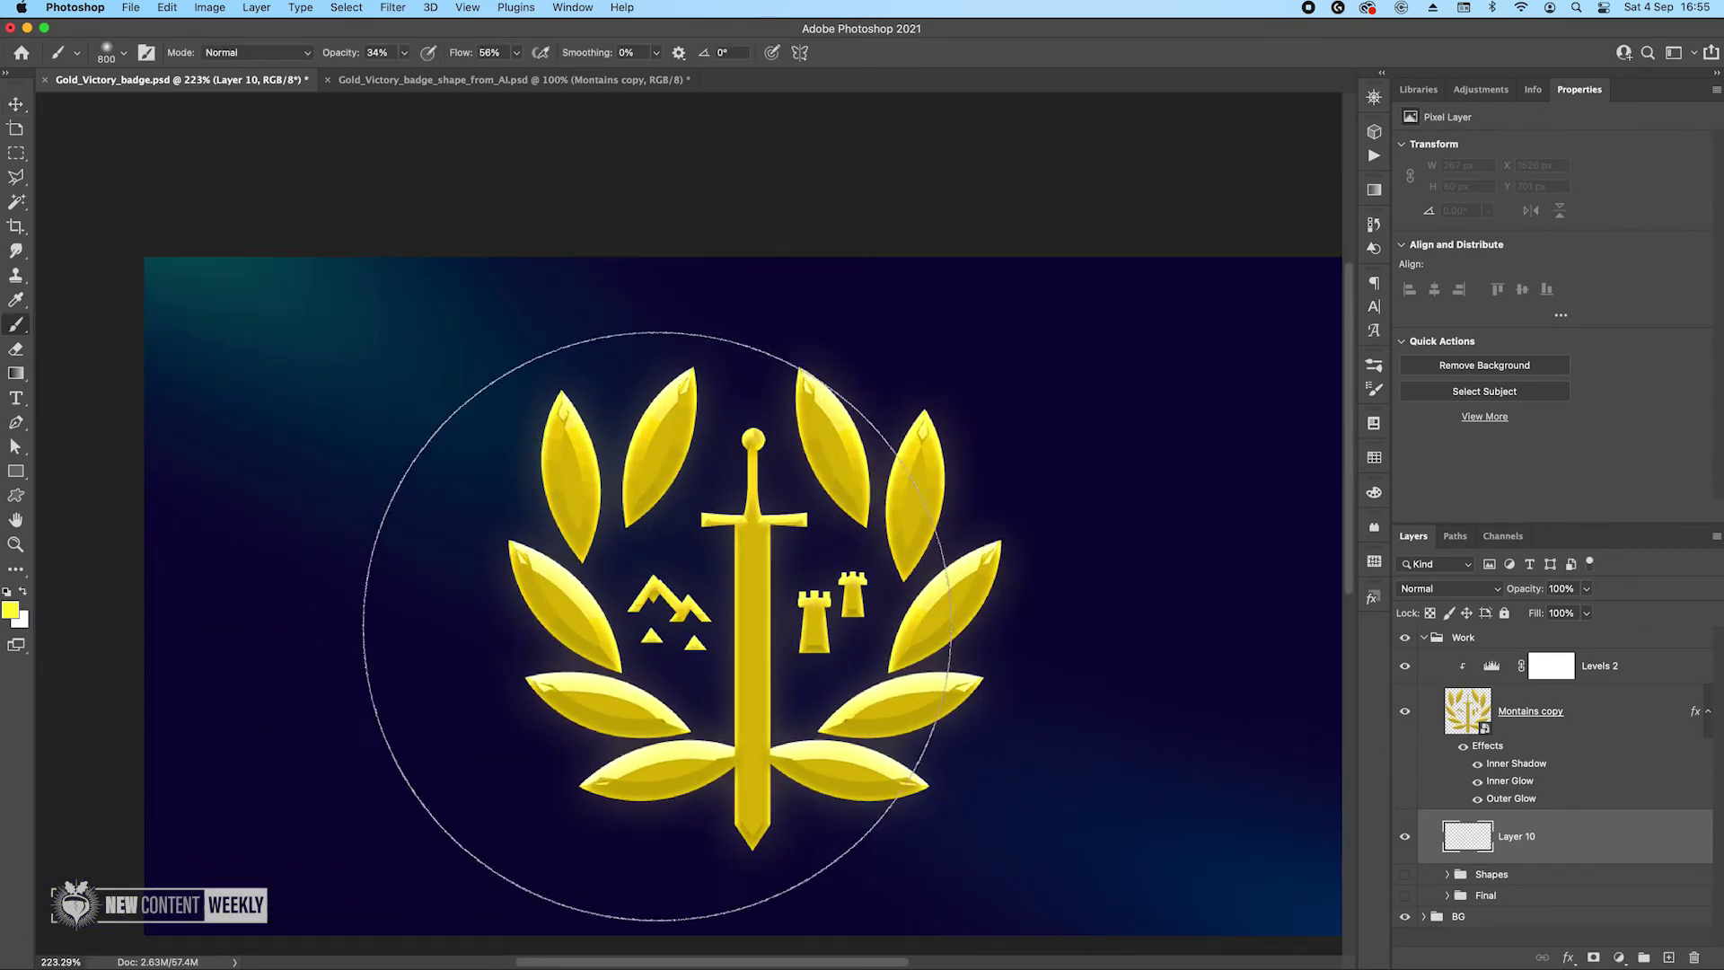
pyautogui.click(377, 52)
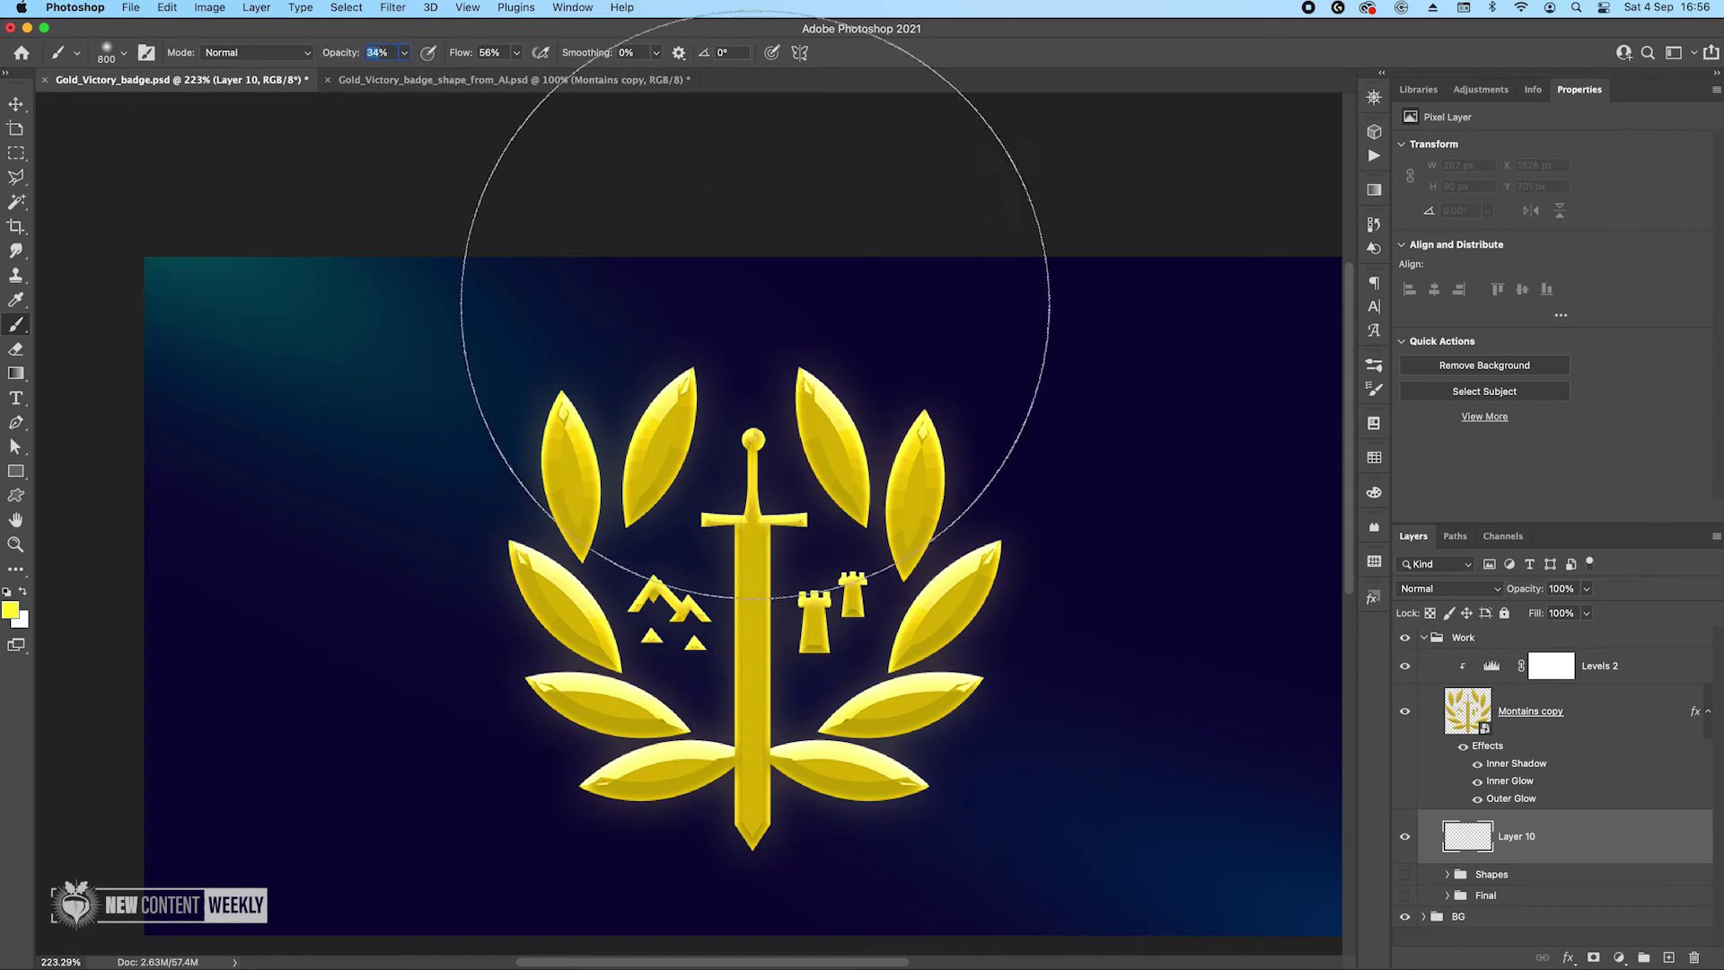
pyautogui.click(916, 55)
pyautogui.press('[')
pyautogui.press('[')
pyautogui.press('[')
pyautogui.press('[')
pyautogui.press('[')
pyautogui.press('[')
pyautogui.press('[')
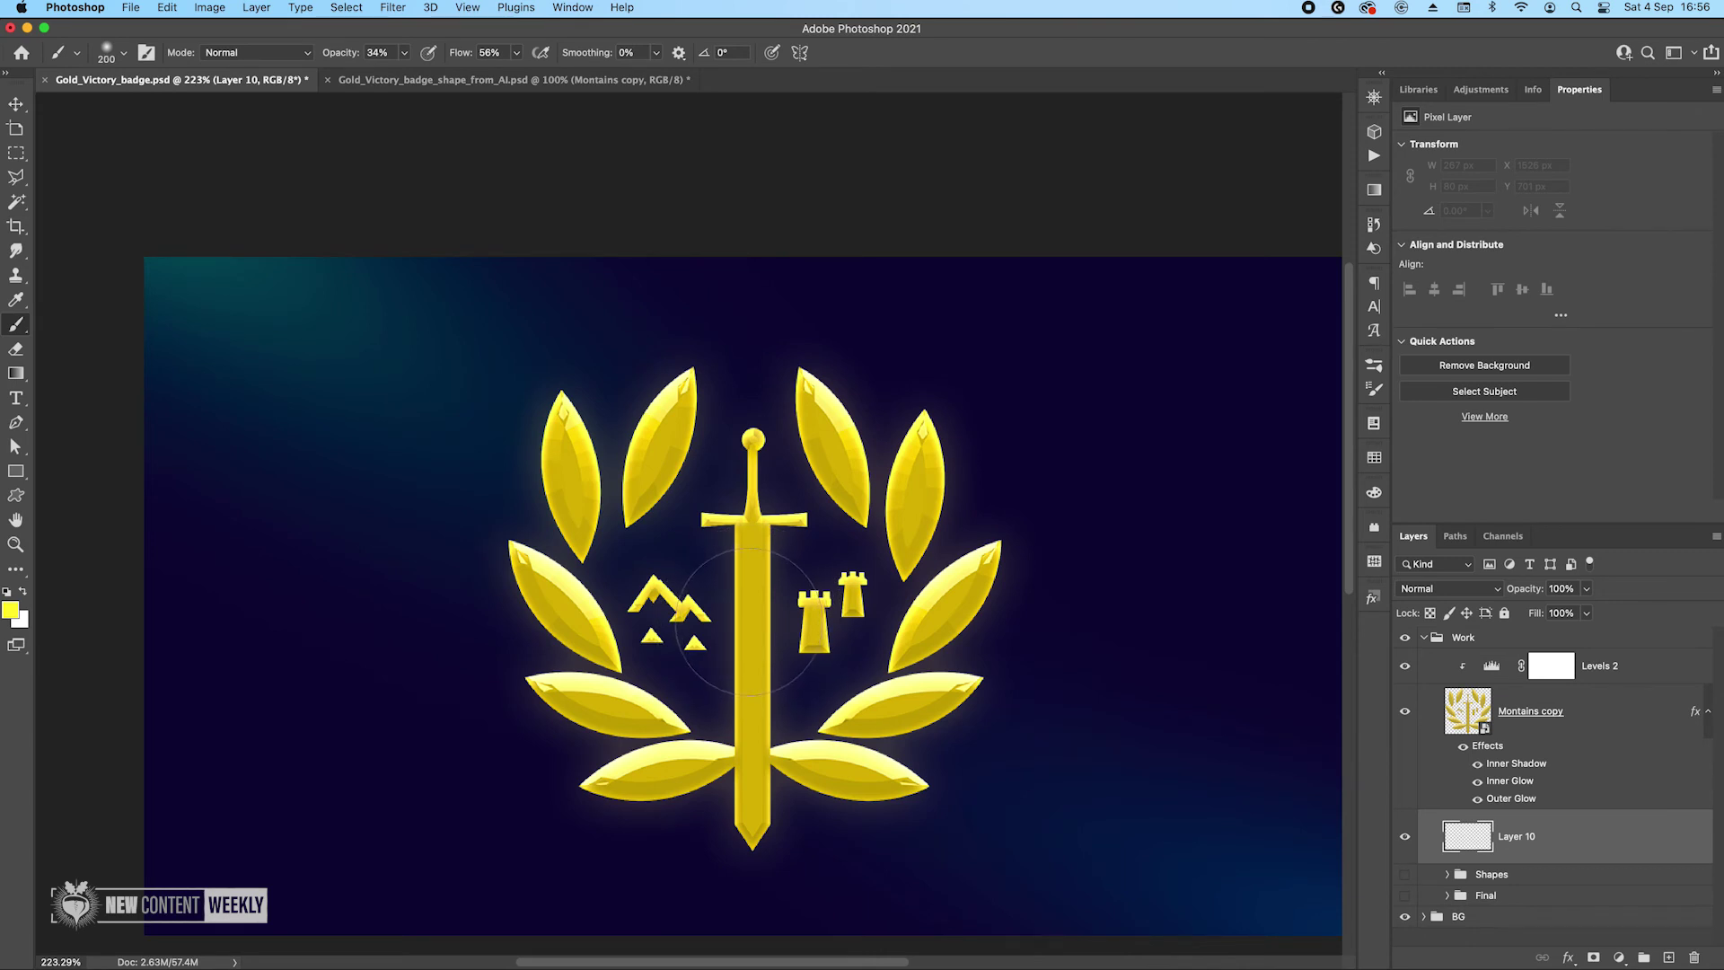
pyautogui.click(747, 621)
pyautogui.press(']')
pyautogui.click(748, 622)
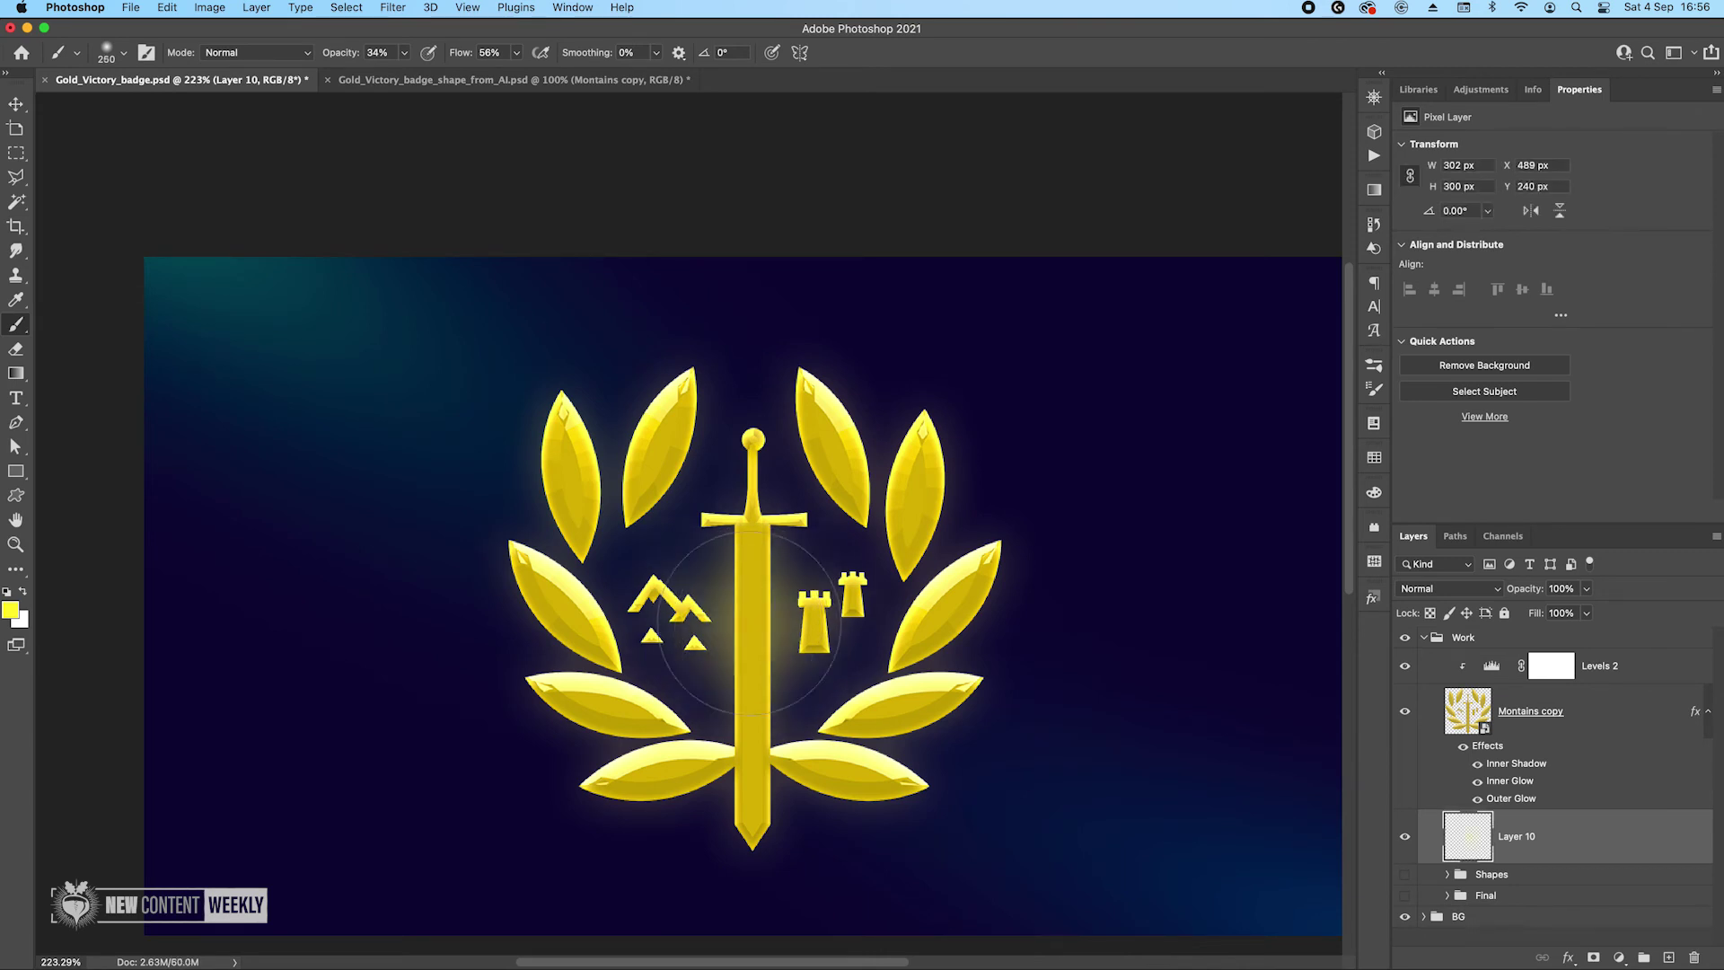
# Build up a wide yellow glow from the sword's centre with dabs of increasing brush size, up to 800 px.
pyautogui.press(']')
pyautogui.press(']')
pyautogui.press(']')
pyautogui.press(']')
pyautogui.click(750, 623)
pyautogui.click(751, 626)
pyautogui.click(750, 627)
pyautogui.press(']')
pyautogui.press(']')
pyautogui.click(751, 627)
pyautogui.click(751, 628)
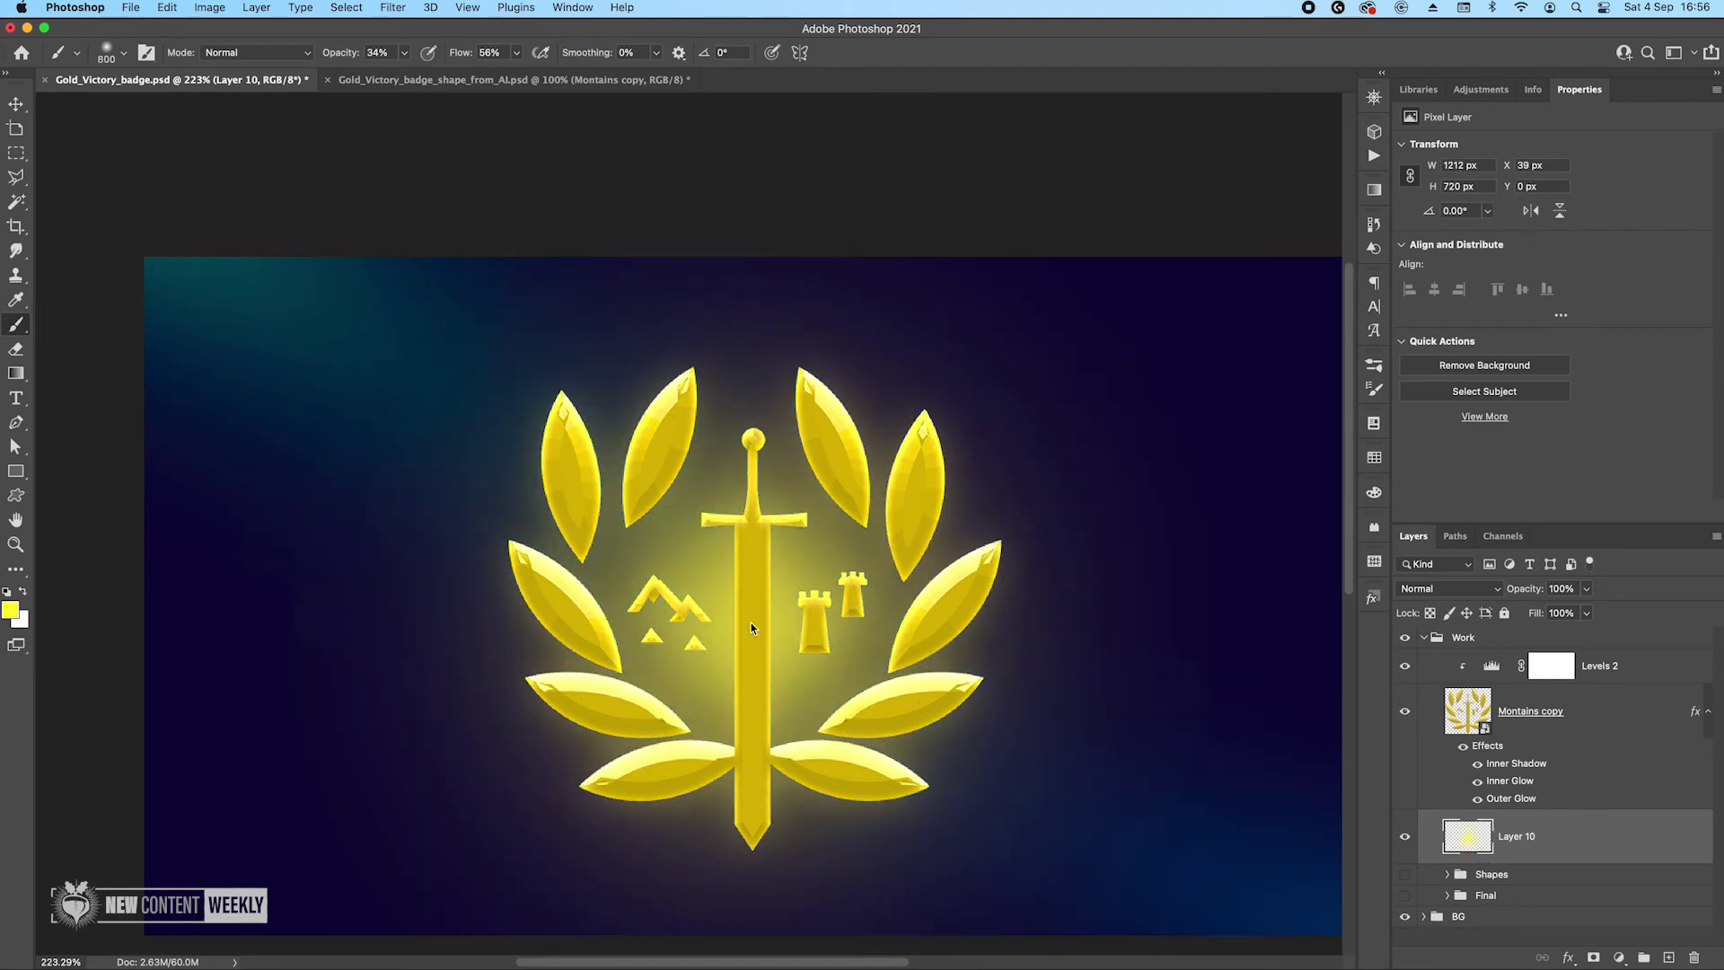
# Lower the painted glow layer's opacity to 25%.
pyautogui.click(1589, 592)
pyautogui.moveTo(1590, 608); pyautogui.dragTo(1529, 612)
pyautogui.click(1606, 849)
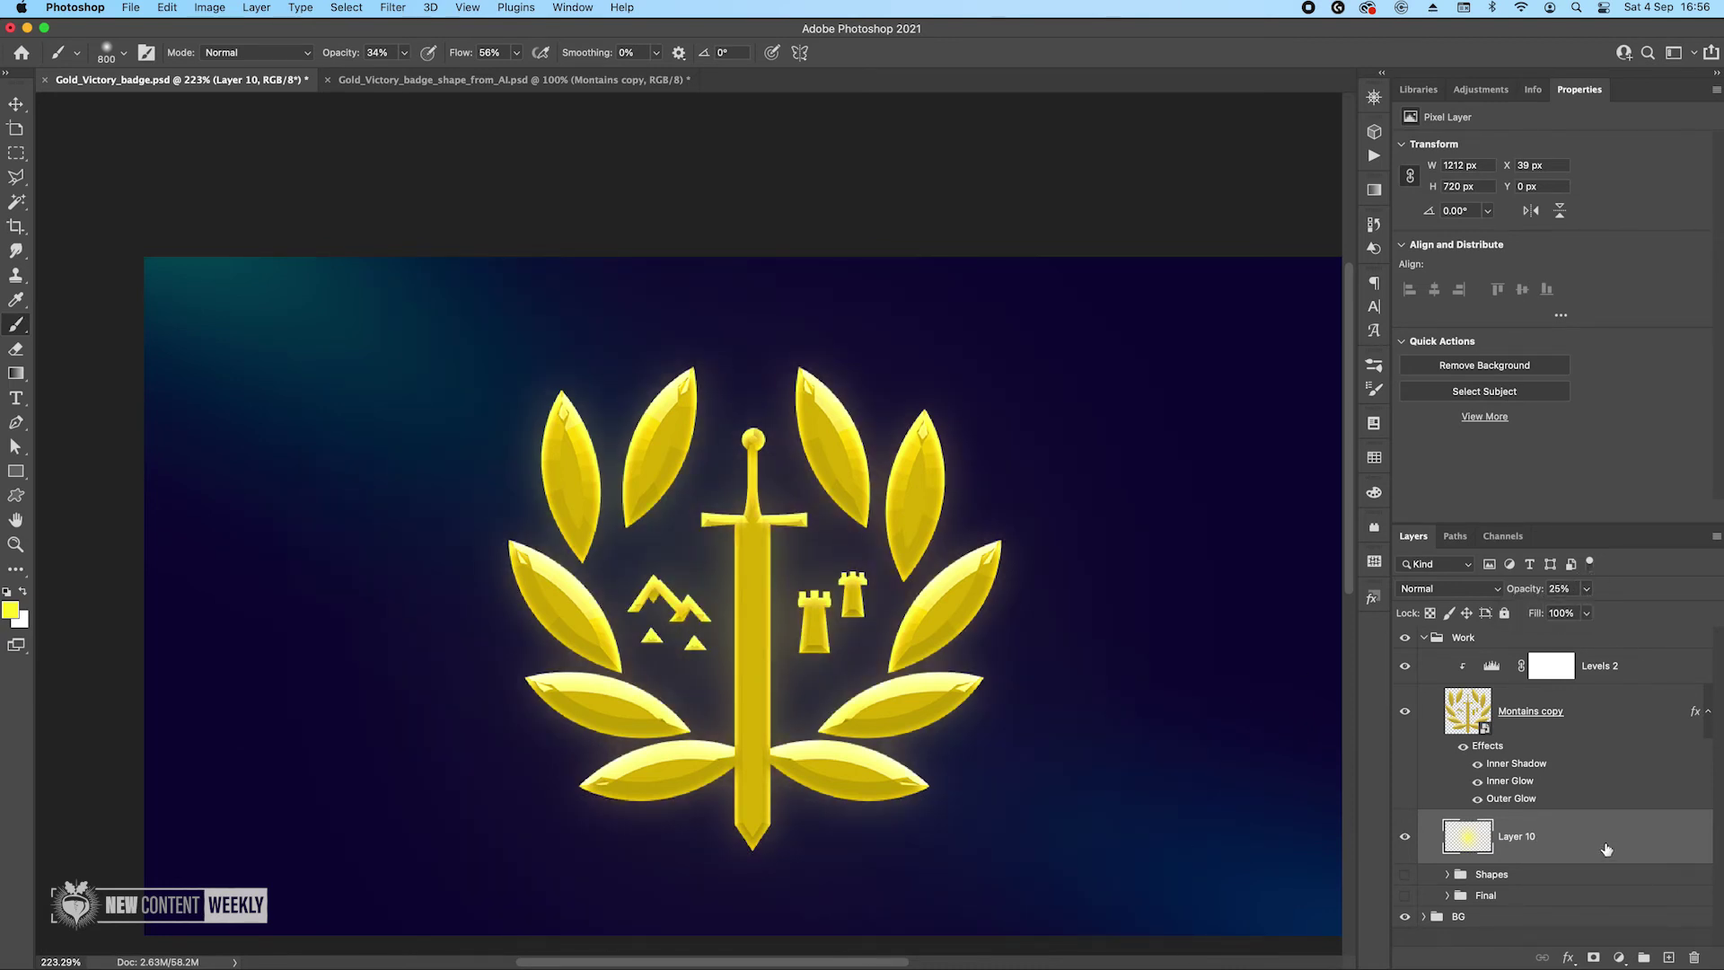
# Duplicate the gold badge layer beneath the original and flip the copy vertically.
pyautogui.moveTo(1531, 737); pyautogui.dragTo(1592, 787)
pyautogui.hotkey('ctrl', 't')
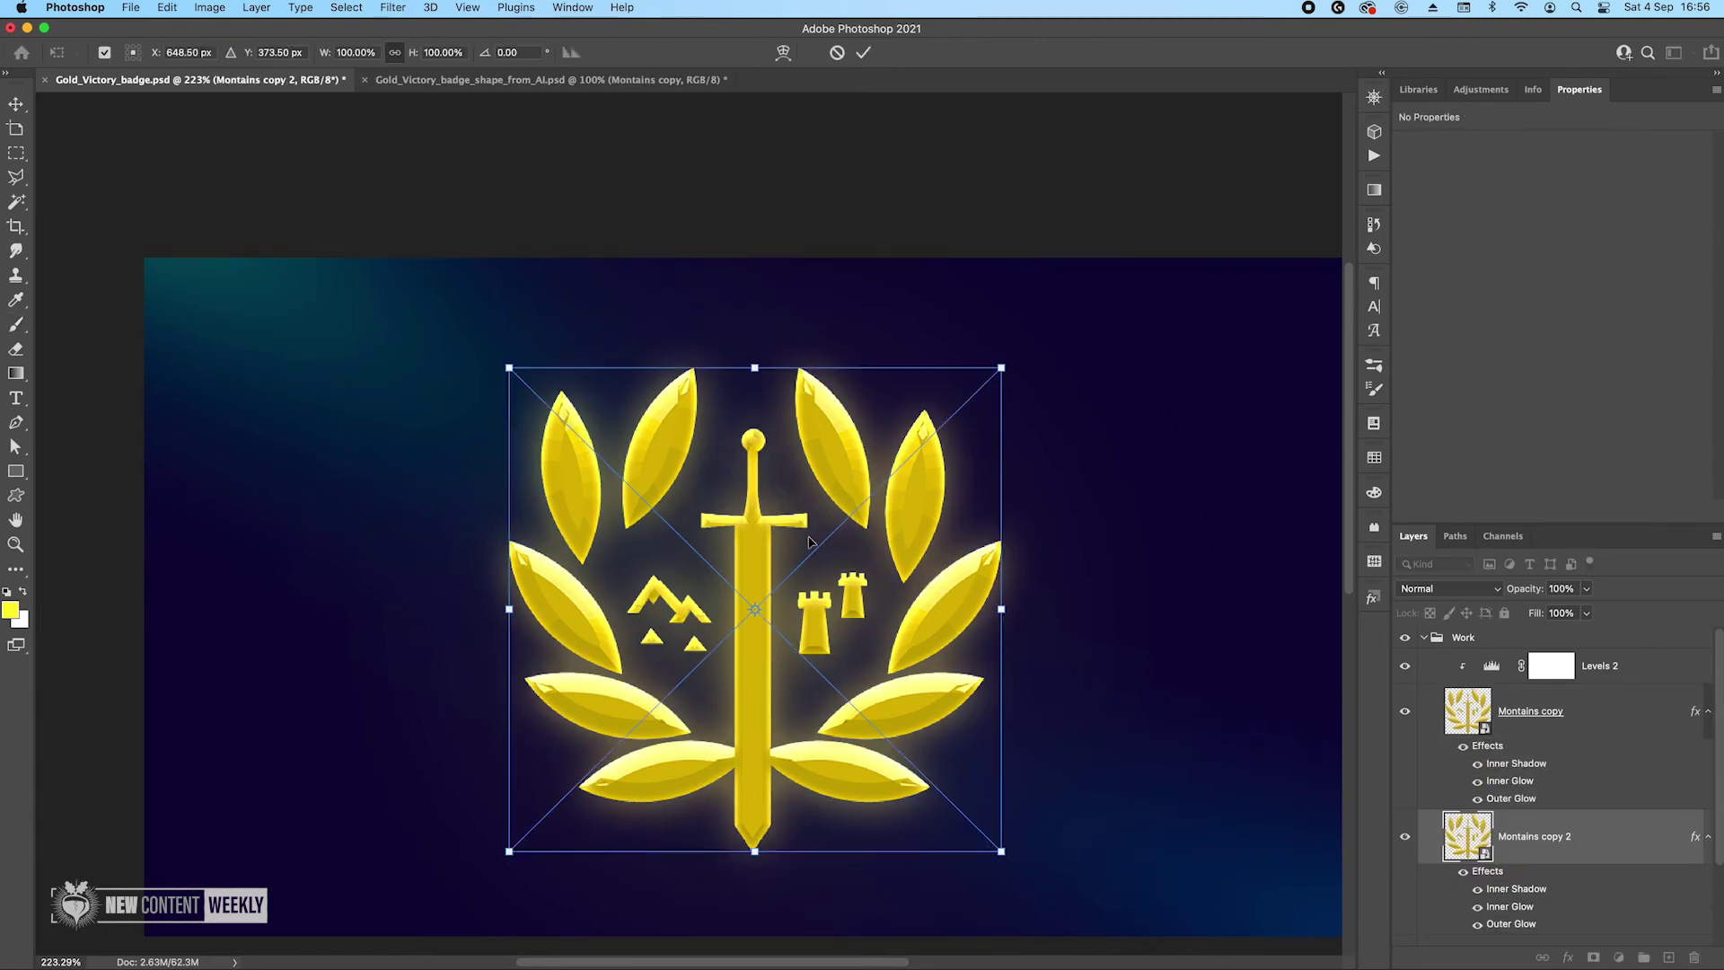
pyautogui.rightClick(812, 520)
pyautogui.click(848, 905)
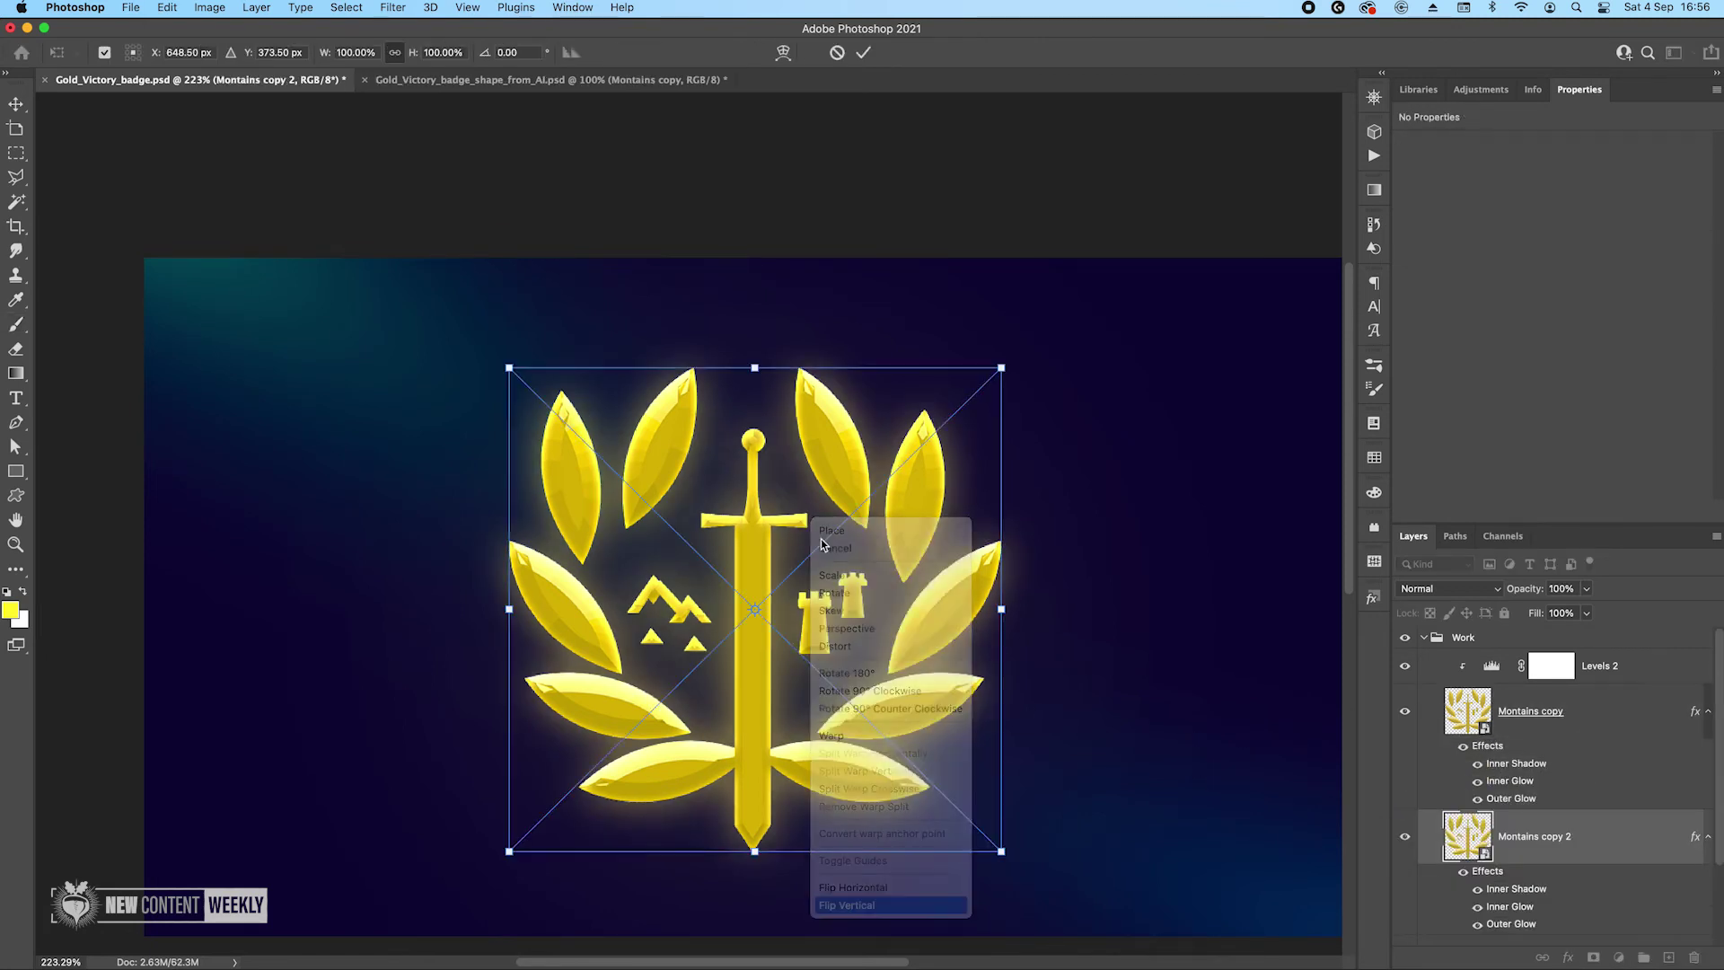
# Move the flipped badge copy down until its sword tip meets the original's tip, ending at Y 631 px.
pyautogui.moveTo(770, 465); pyautogui.dragTo(738, 889)
pyautogui.press('Return')
pyautogui.press('b')
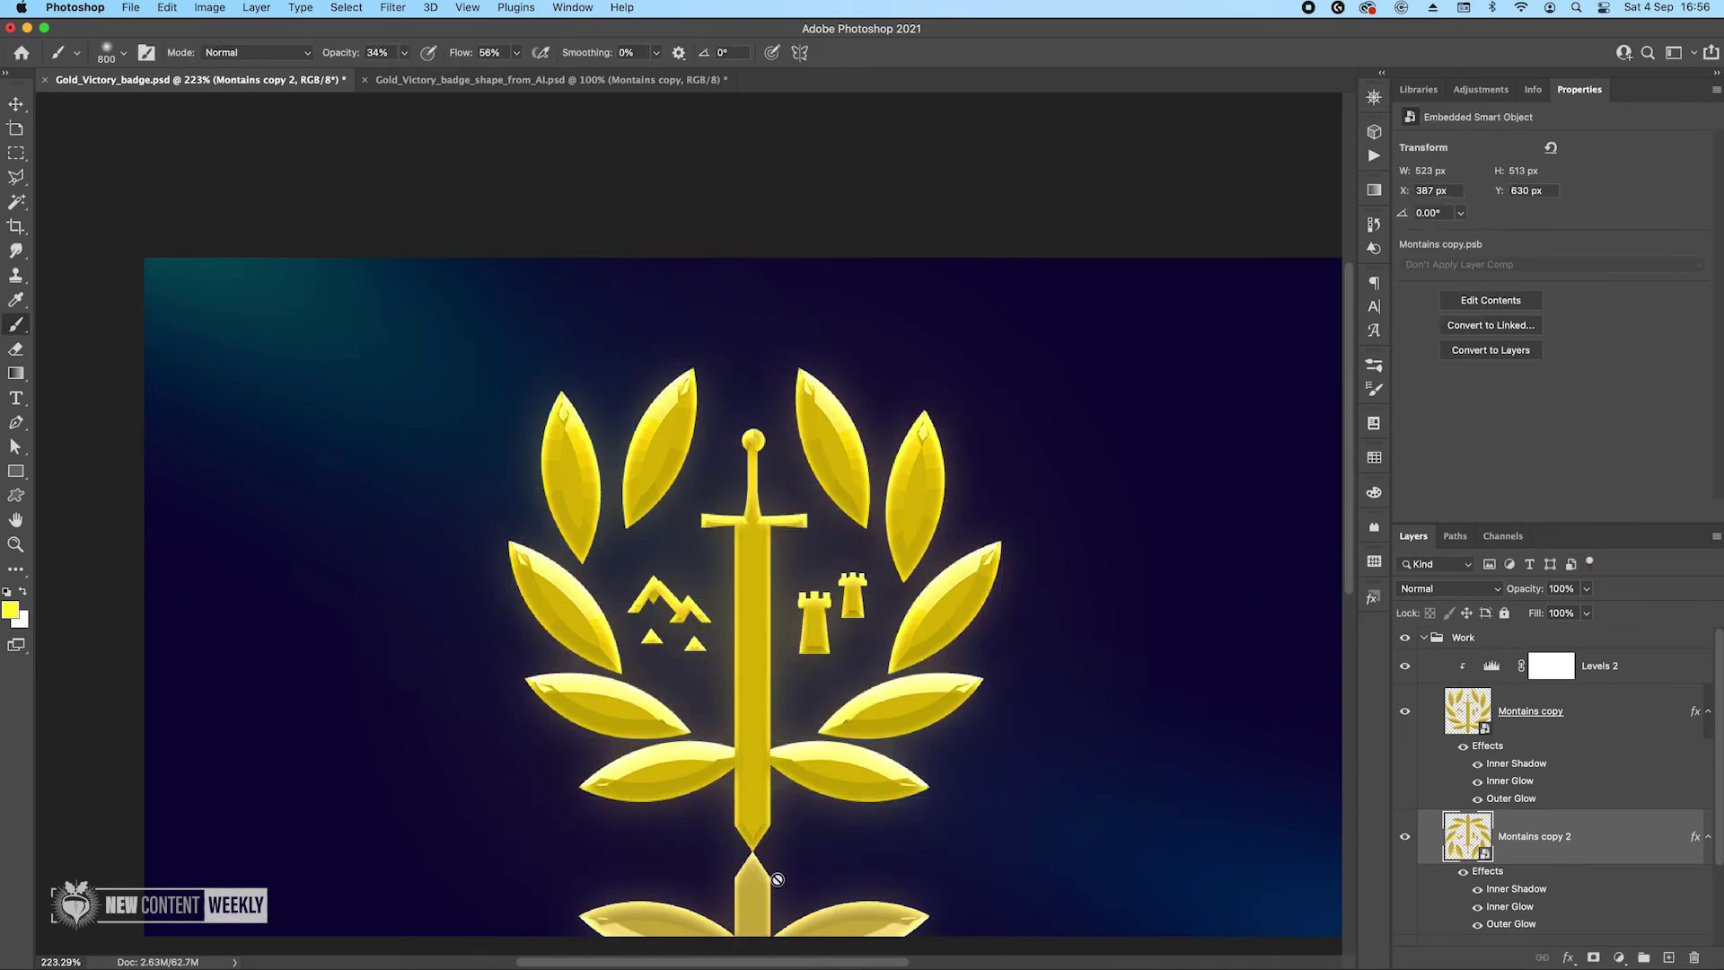
pyautogui.press('v')
pyautogui.press('Down')
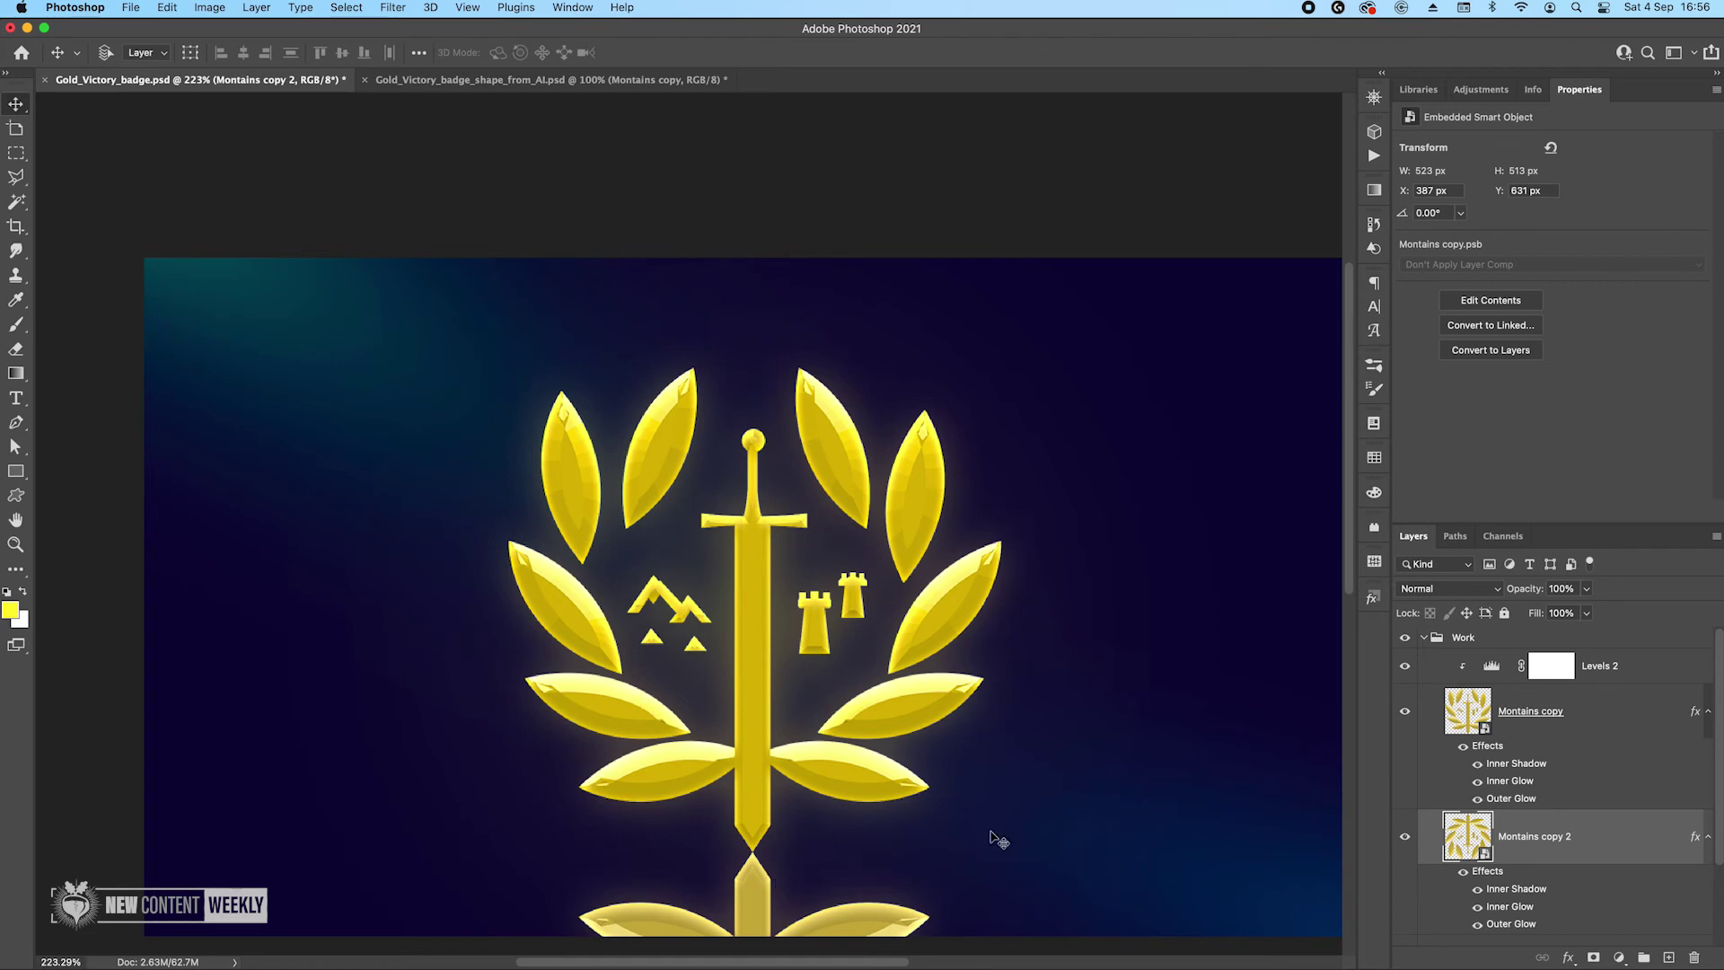
# Add a layer mask to the flipped badge copy and fade it out toward the canvas's lower edge with a gradient.
pyautogui.click(1594, 957)
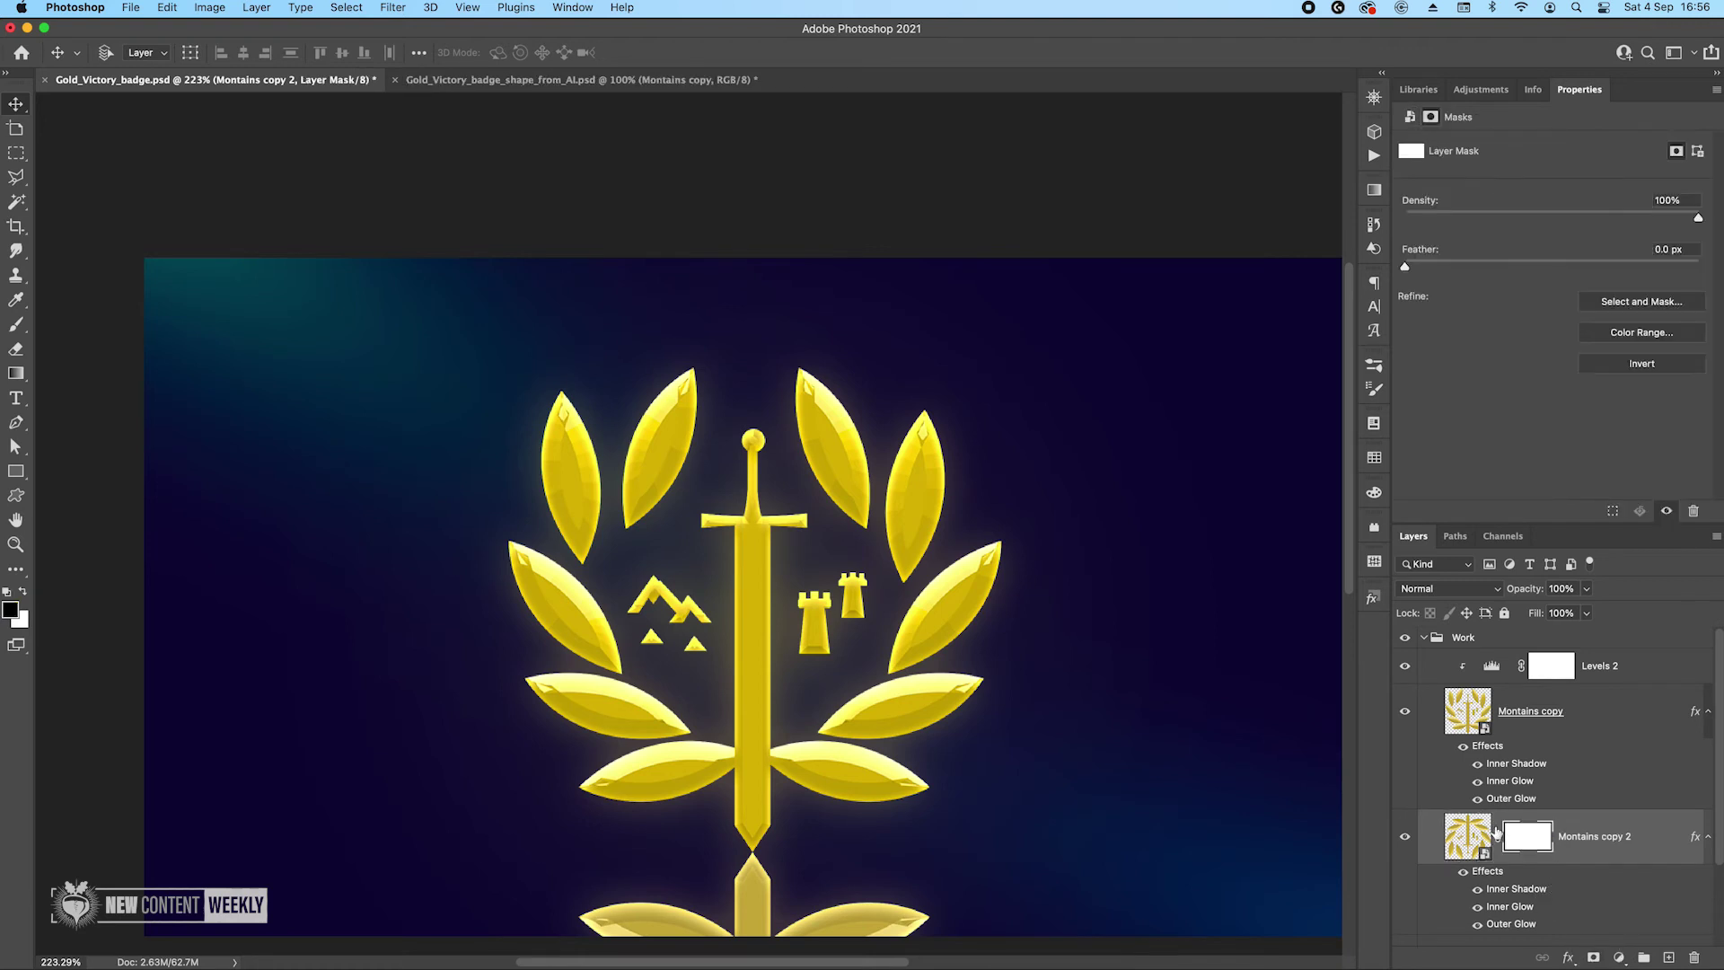
pyautogui.press('g')
pyautogui.scroll(-3, 929, 804)
pyautogui.moveTo(892, 841); pyautogui.dragTo(892, 756)
pyautogui.moveTo(948, 880); pyautogui.dragTo(944, 692)
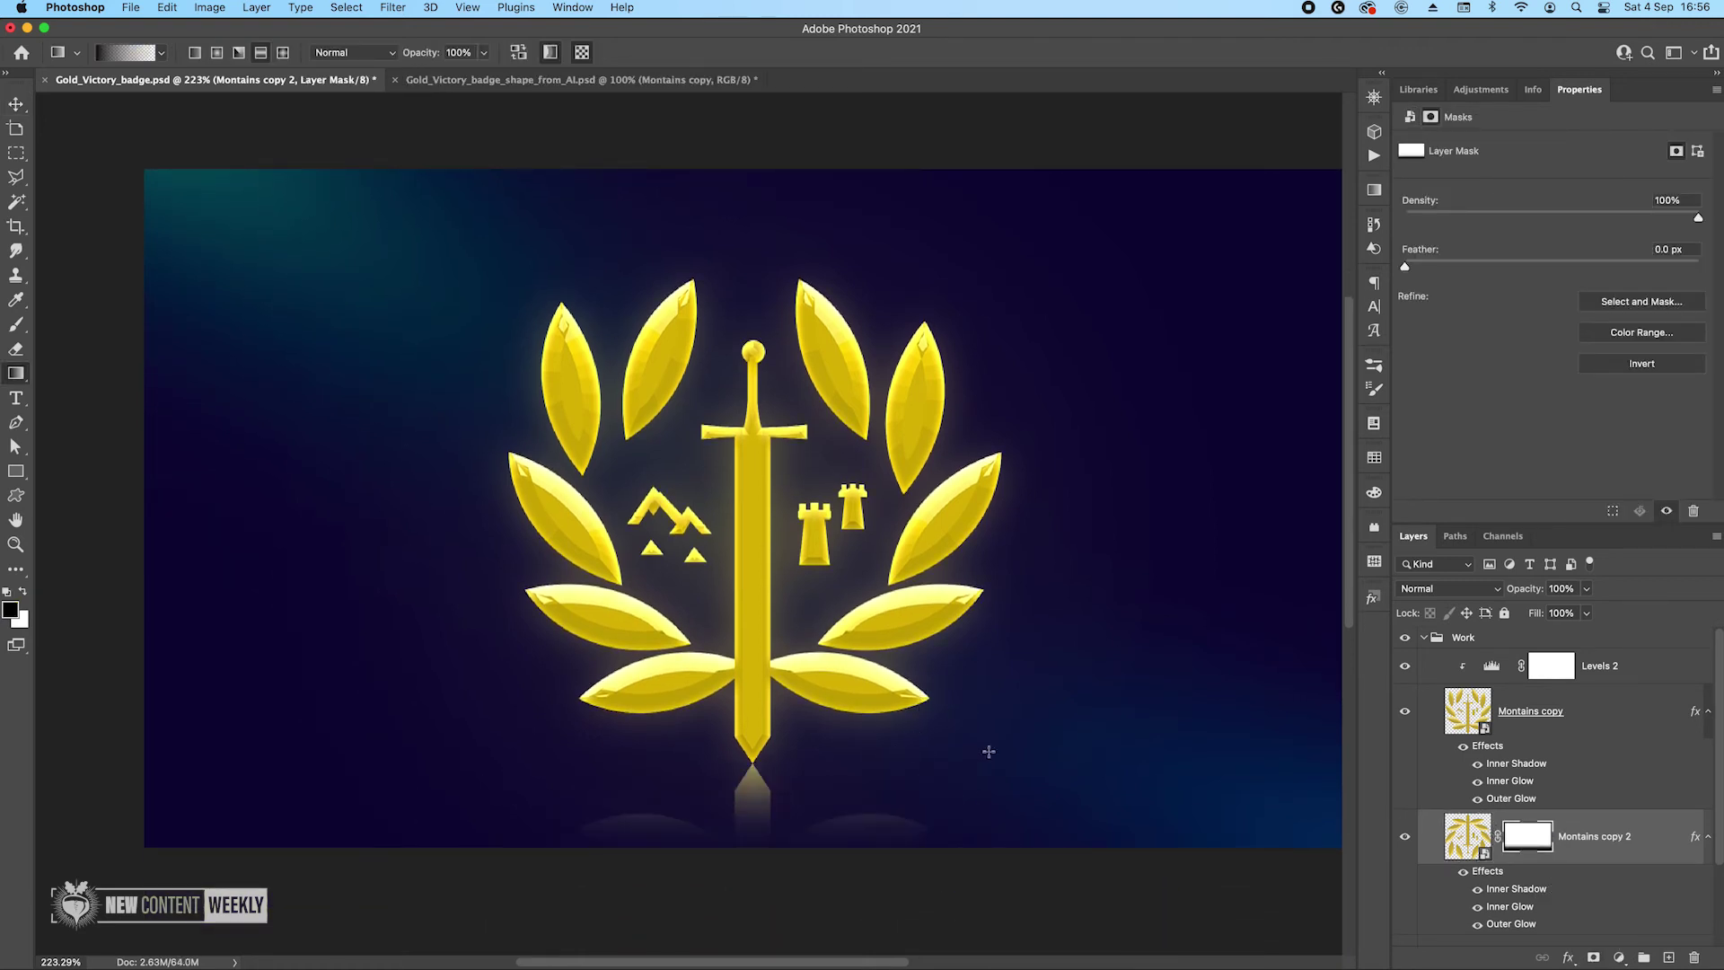
pyautogui.moveTo(969, 913); pyautogui.dragTo(970, 611)
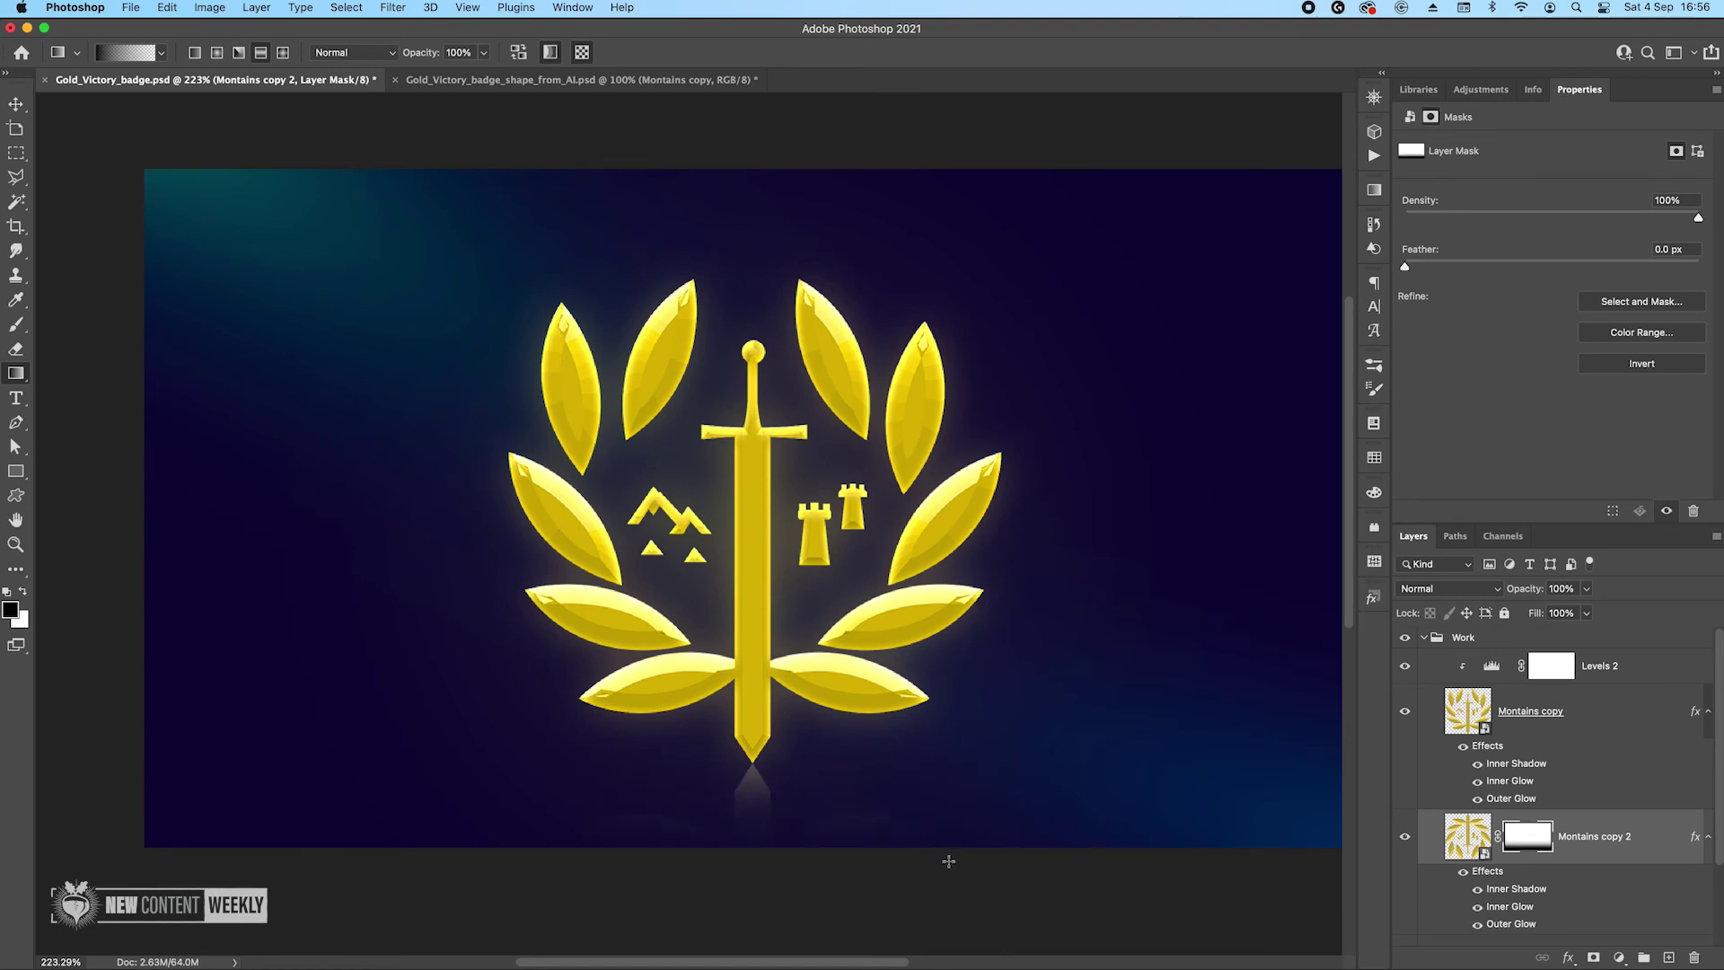
pyautogui.press('super+z')
pyautogui.moveTo(963, 949); pyautogui.dragTo(950, 744)
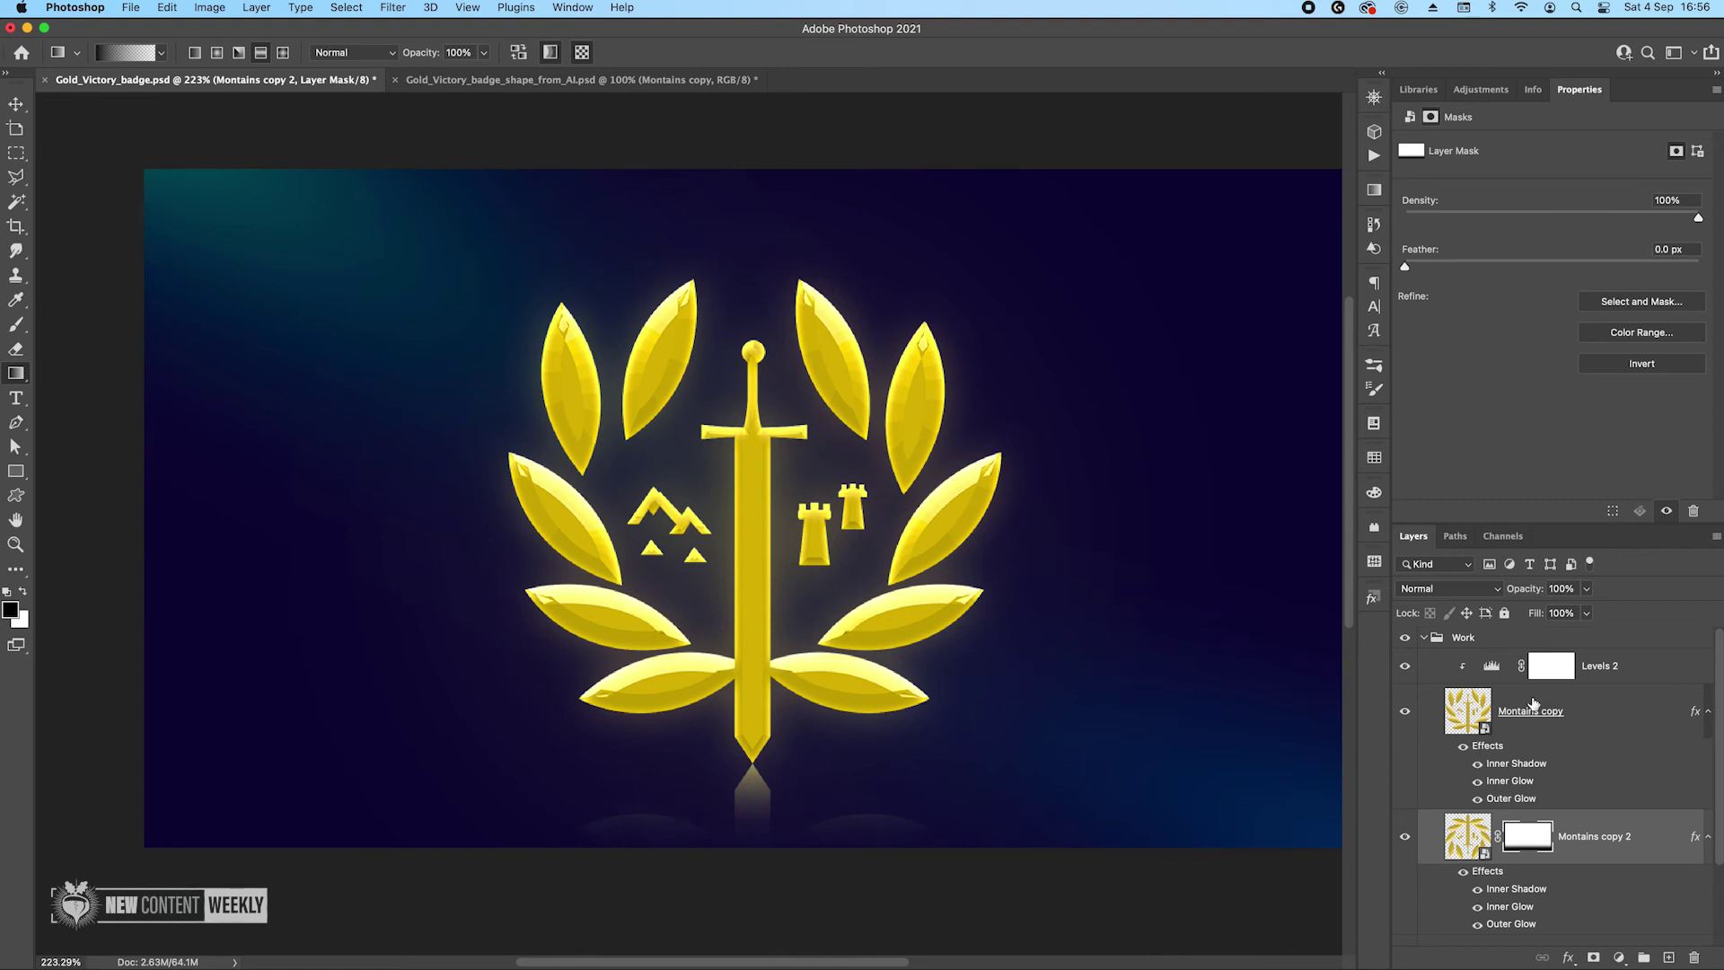
# Expand the BG group and make the Texturelabs_Atmosphere_149L and Layer 5 layers visible.
pyautogui.scroll(-1, 1603, 750)
pyautogui.scroll(-4, 1598, 741)
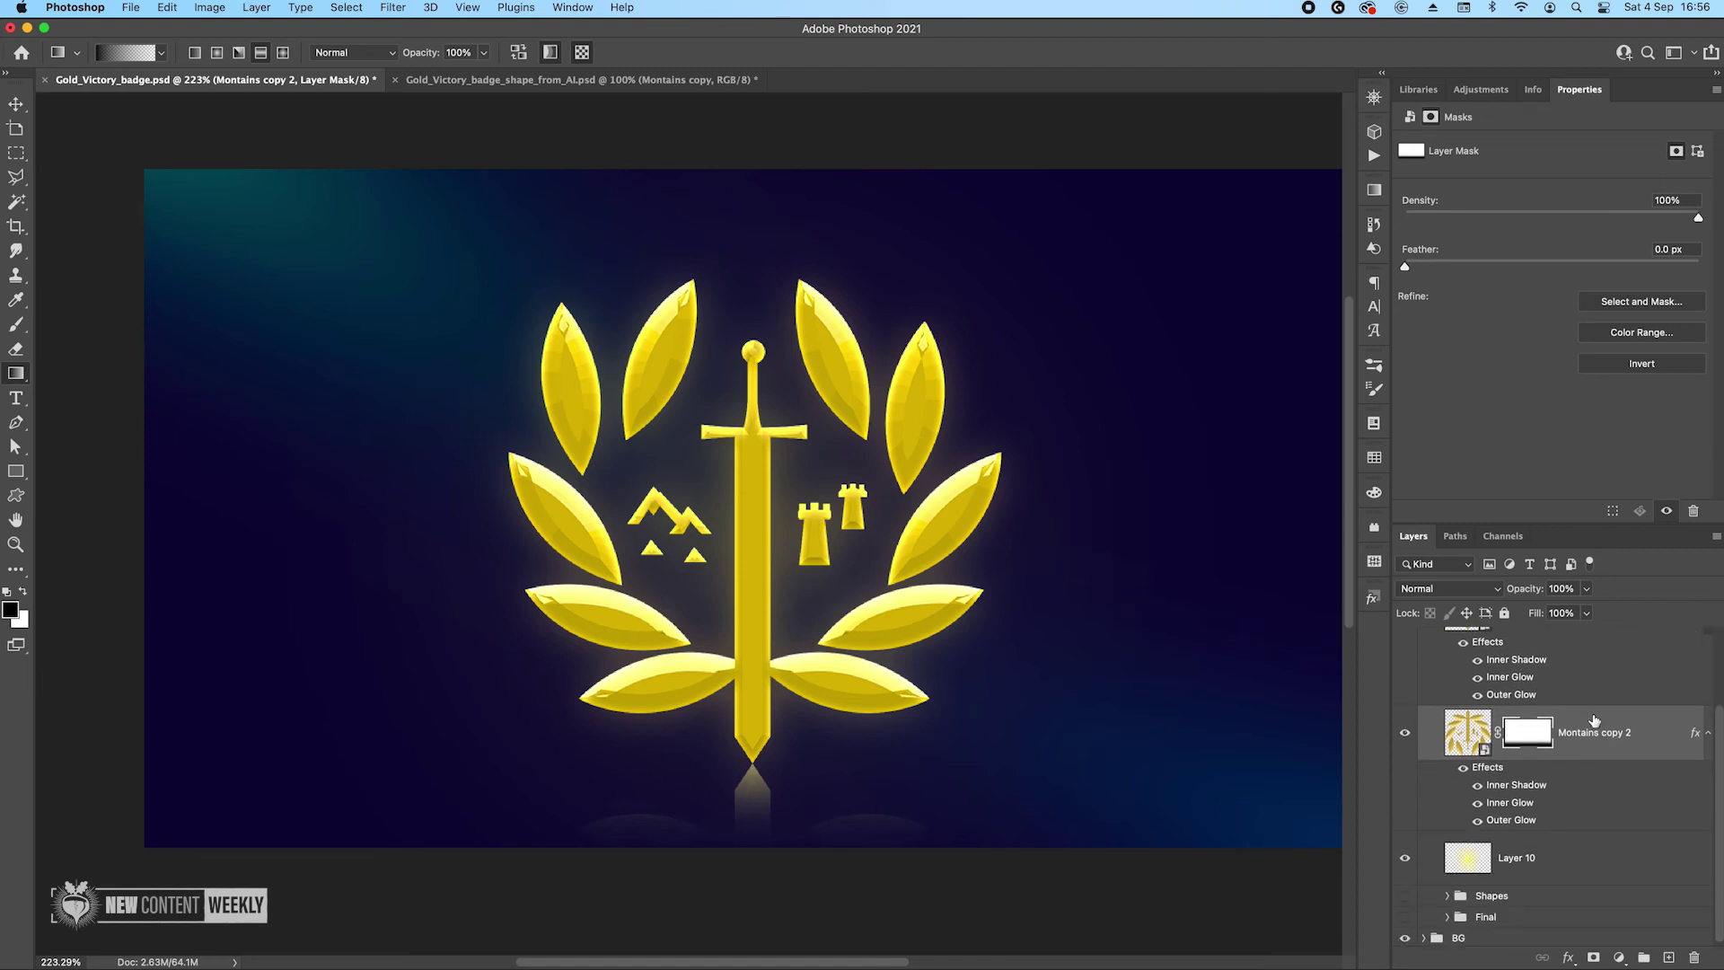
pyautogui.scroll(-1, 1586, 729)
pyautogui.click(1424, 935)
pyautogui.scroll(-6, 1578, 833)
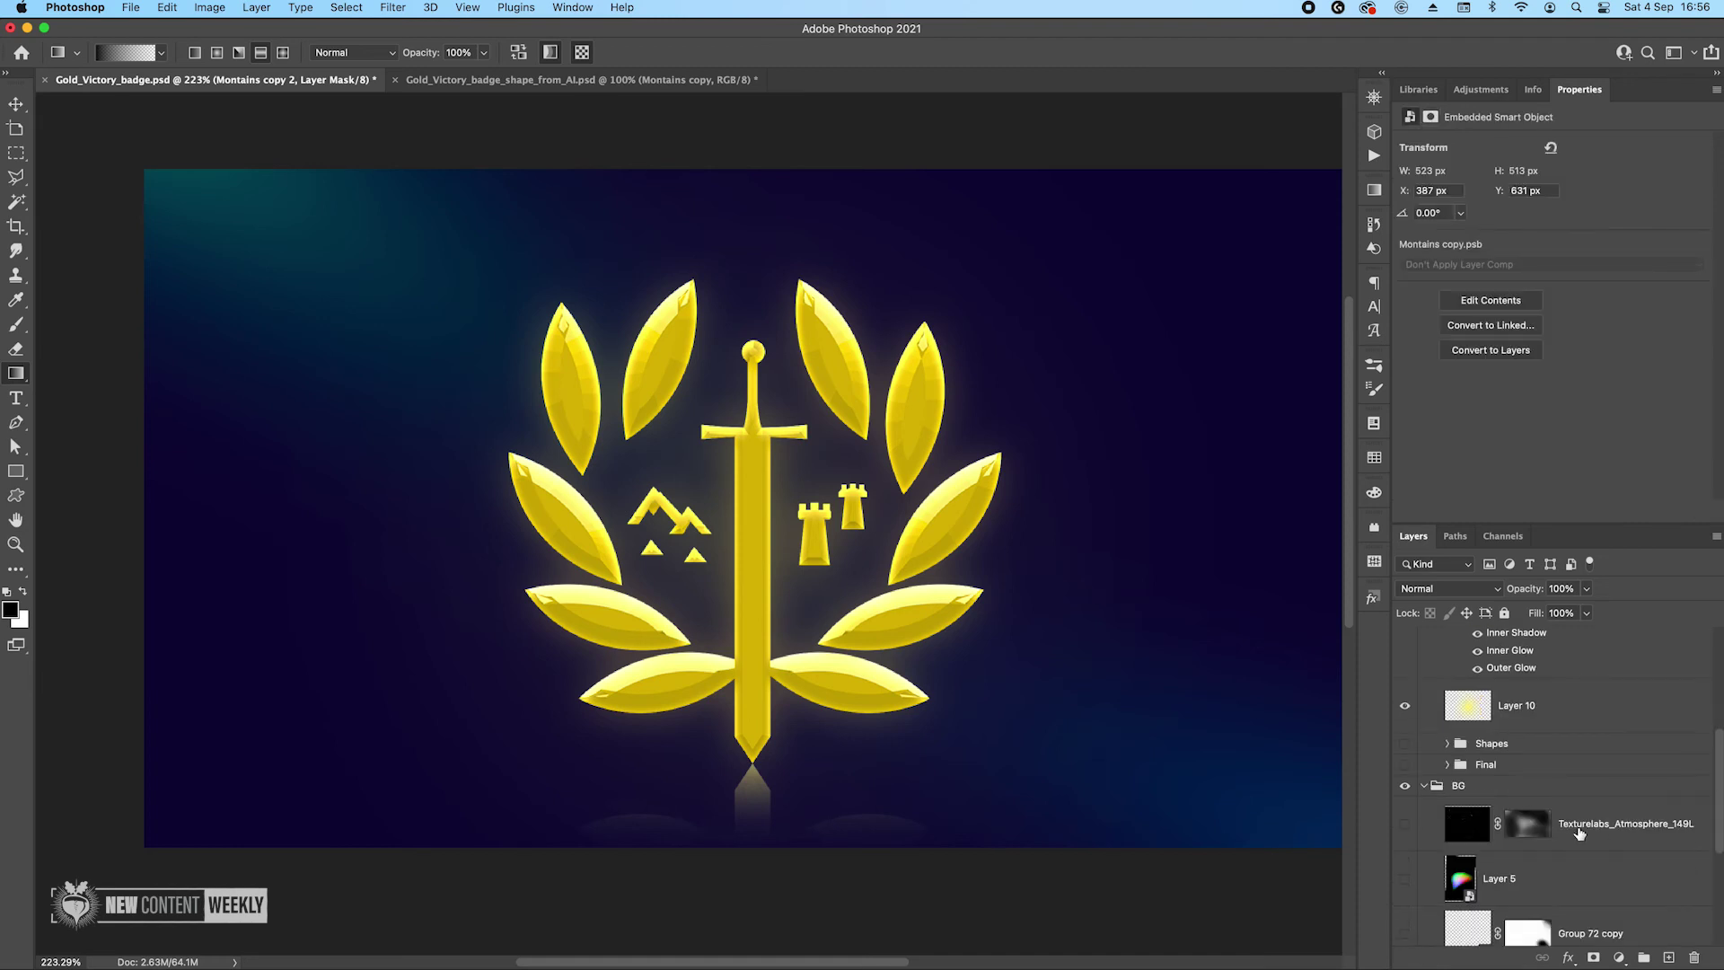
pyautogui.click(1405, 824)
pyautogui.click(1467, 824)
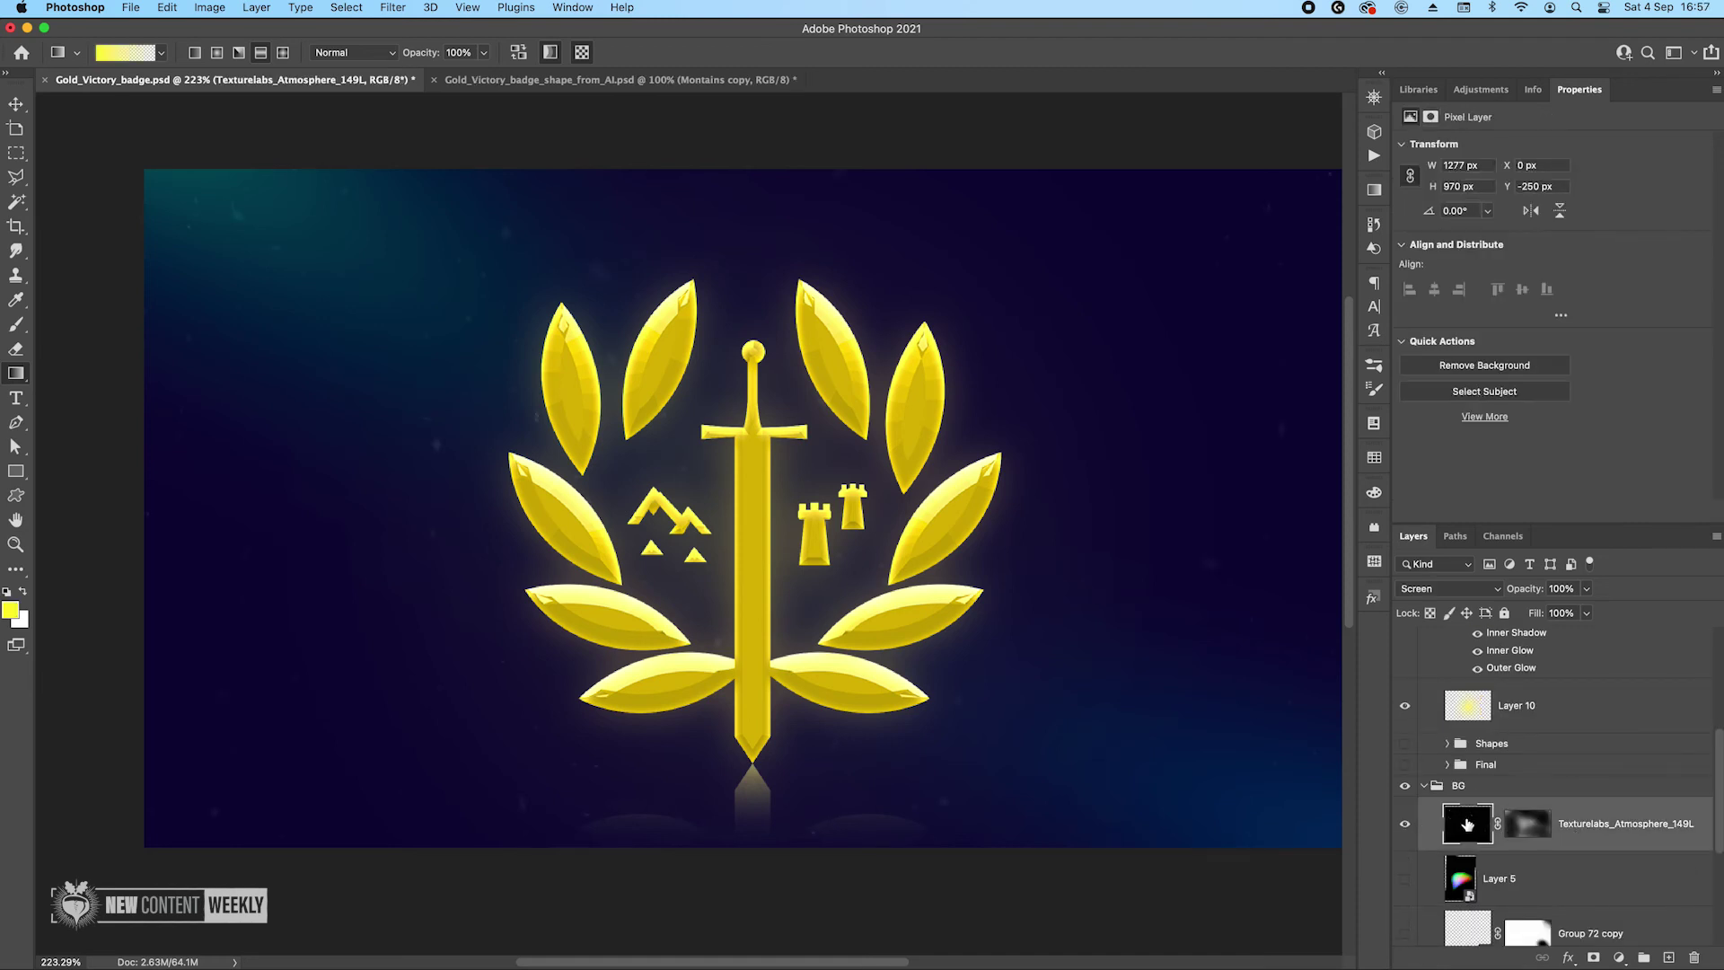
pyautogui.click(1405, 880)
pyautogui.click(1552, 878)
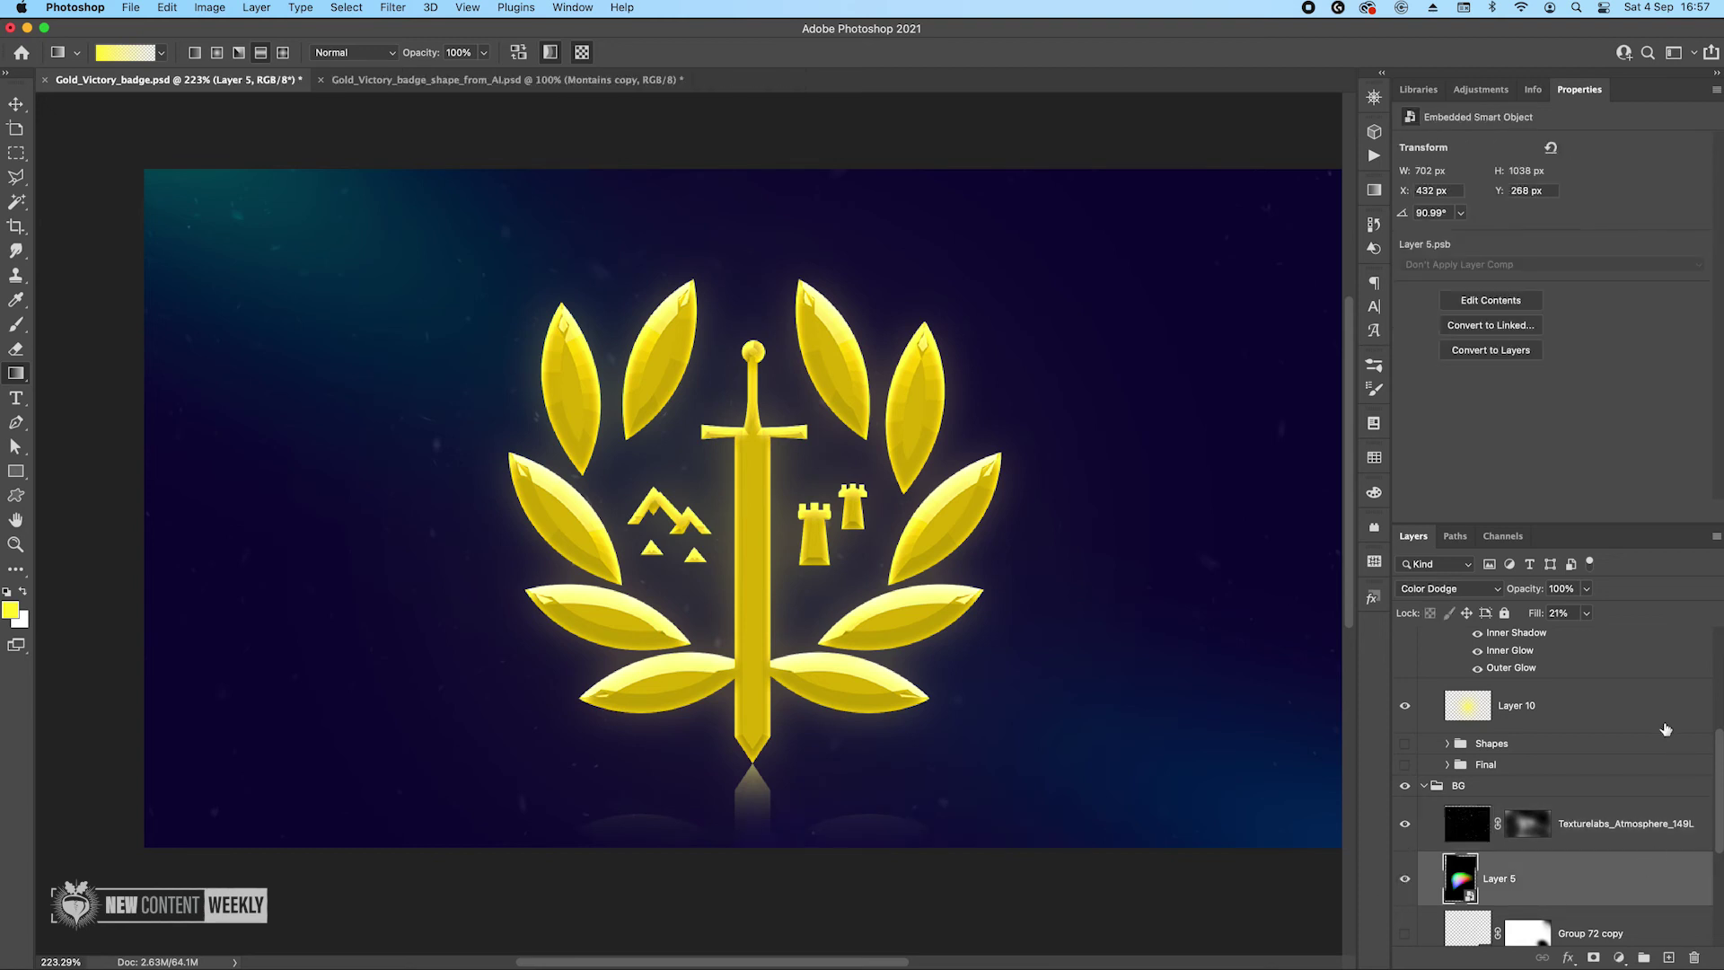
# Set Layer 5's fill to 40% and move its colour flare leftward to about X 236 px, Y 277 px.
pyautogui.click(1563, 612)
pyautogui.write('40')
pyautogui.write('v')
pyautogui.moveTo(821, 818); pyautogui.dragTo(631, 828)
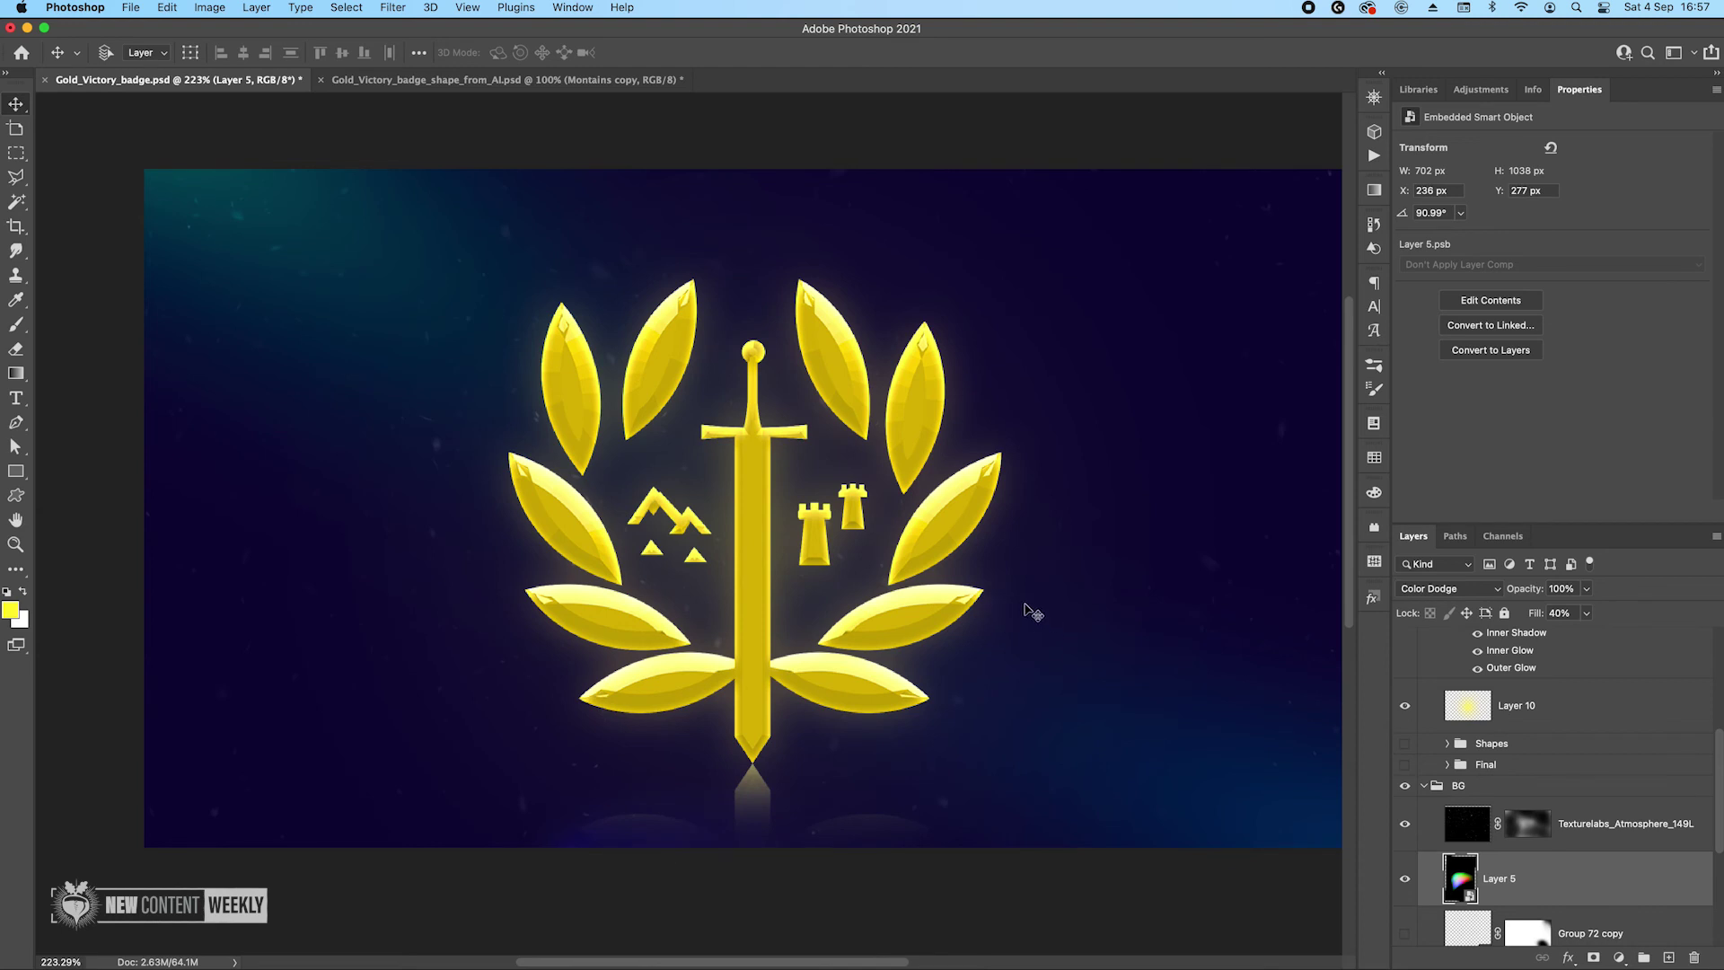
# Collapse the Work and BG groups and select the Work group.
pyautogui.moveTo(1115, 501); pyautogui.dragTo(1062, 478)
pyautogui.scroll(1, 660, 323)
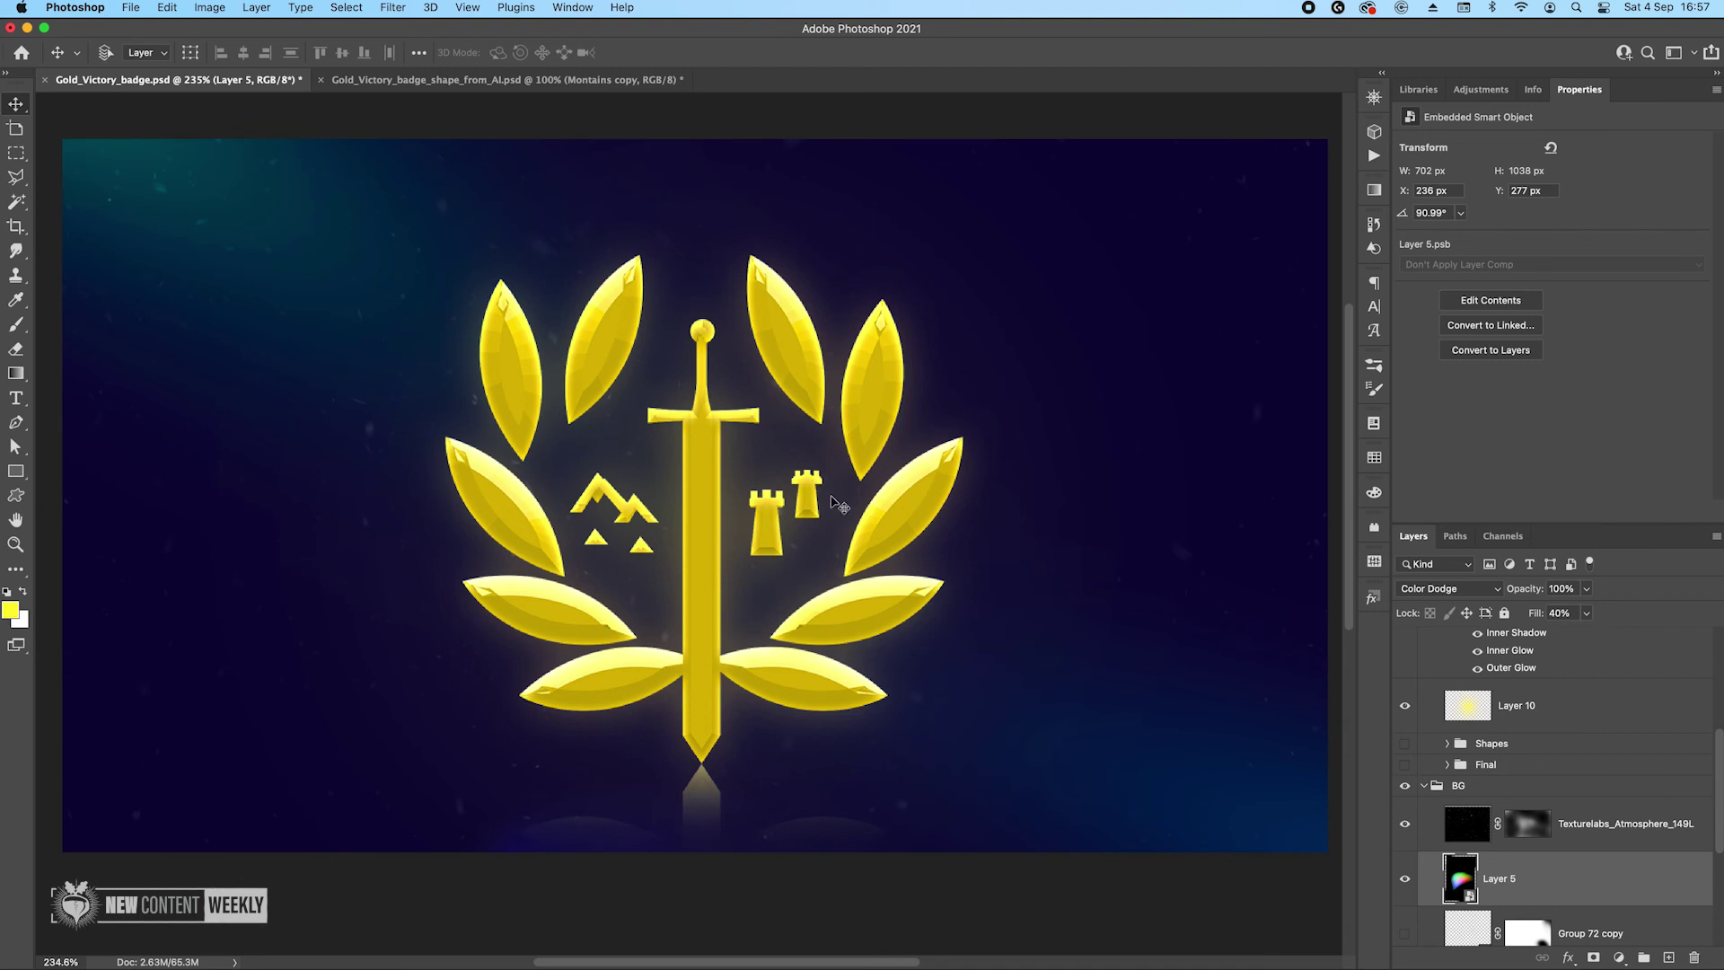
pyautogui.scroll(5, 1654, 696)
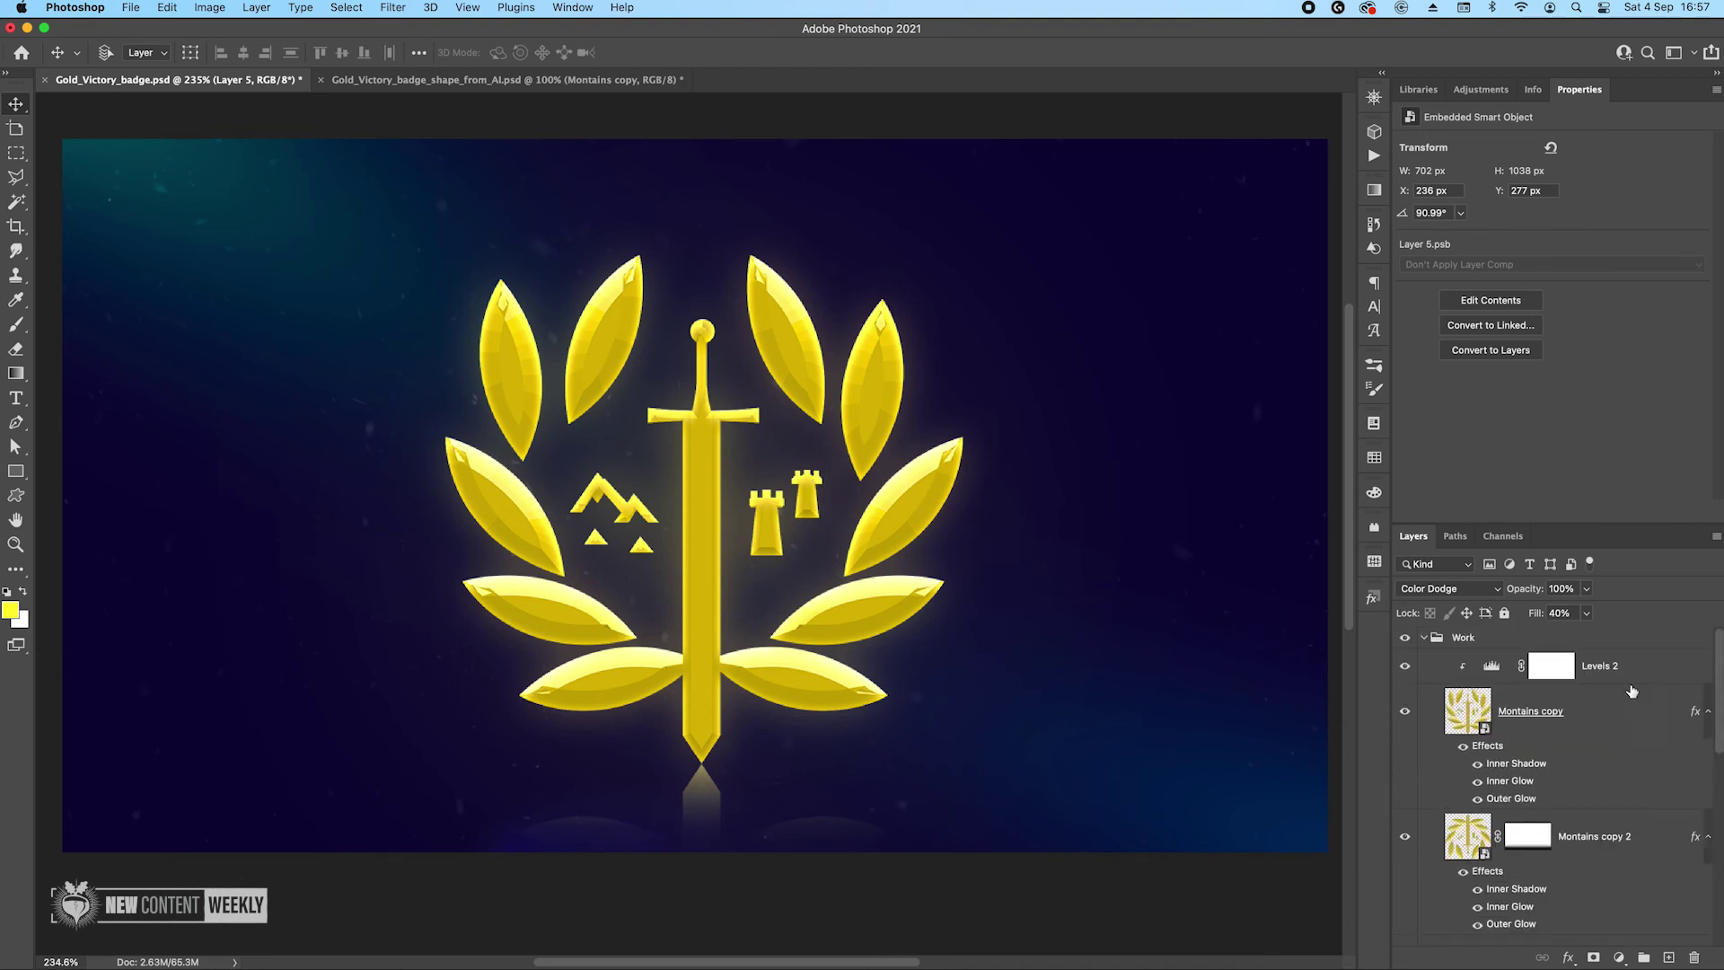
pyautogui.click(1426, 638)
pyautogui.click(1501, 639)
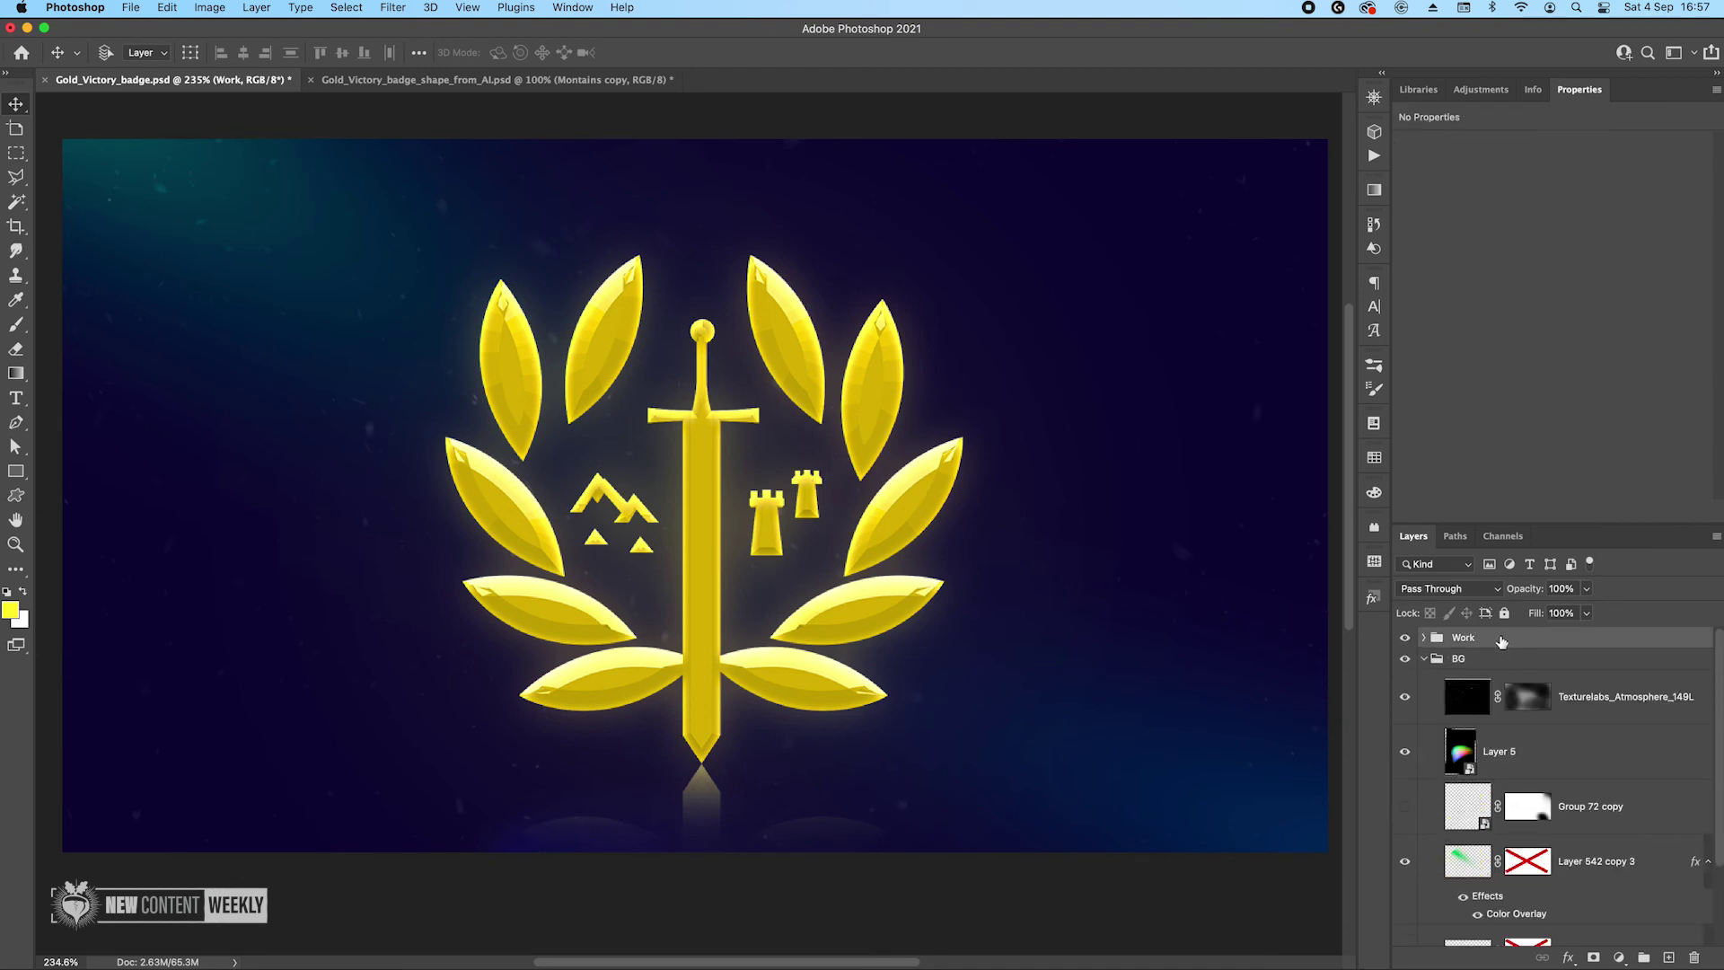
pyautogui.click(1424, 661)
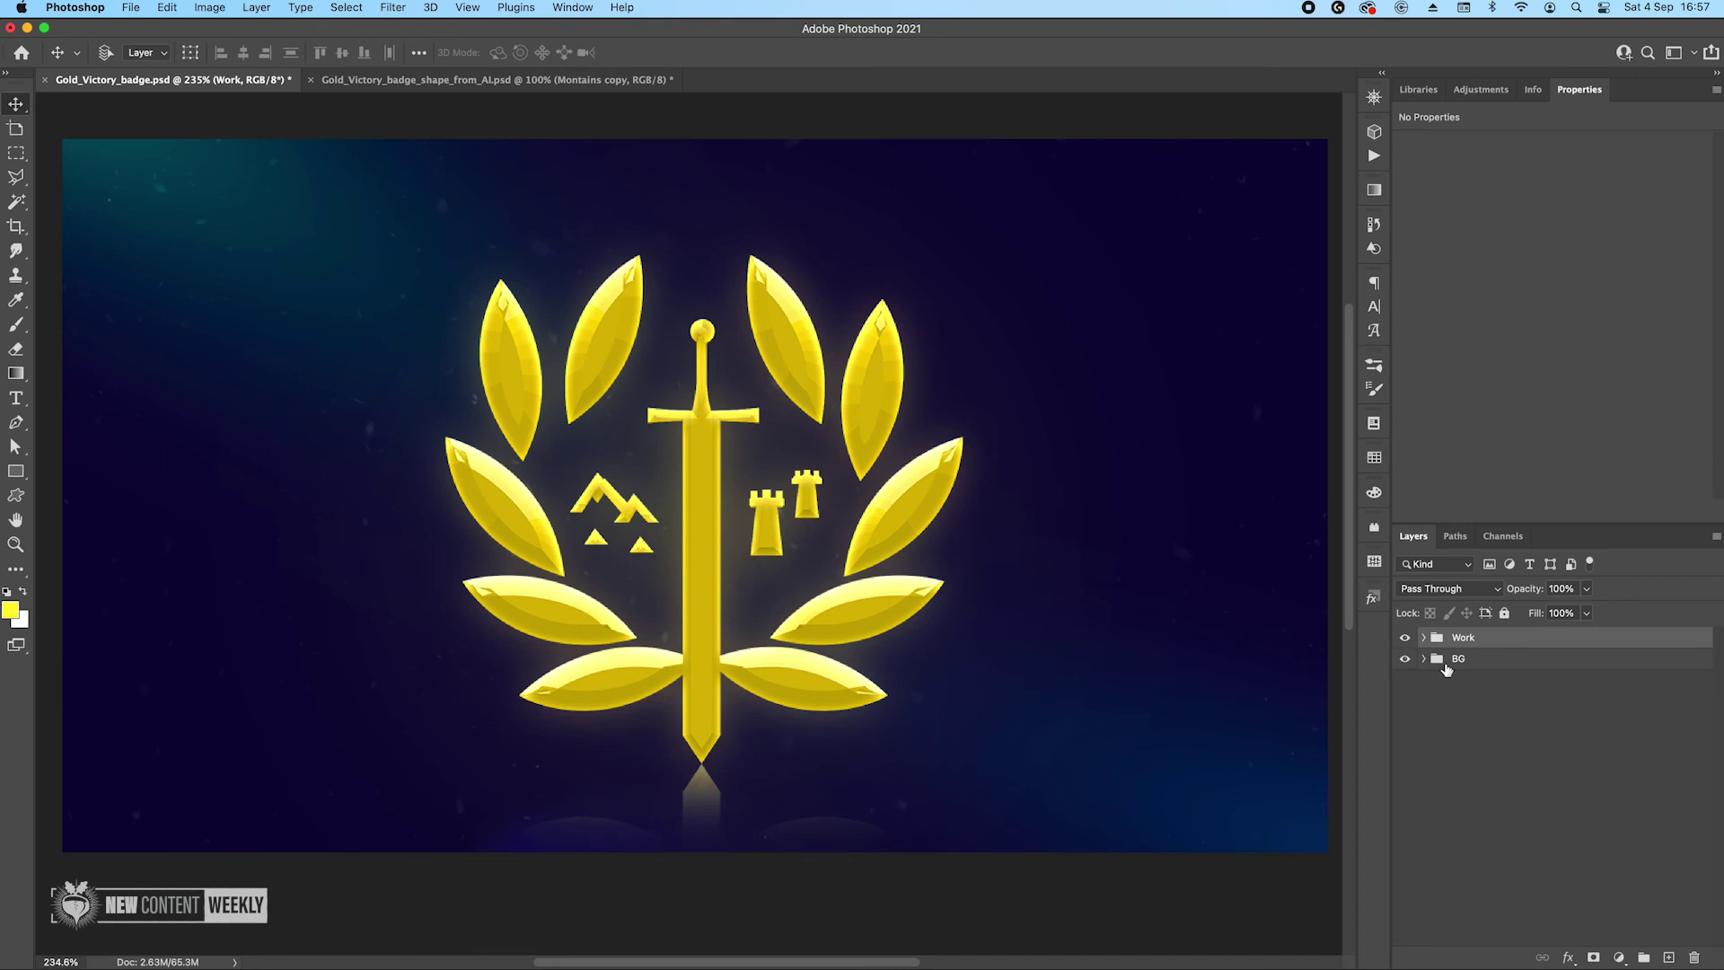
# Draw the Fantasy set's custom shape of a circle with a square inside, about 193 px wide, near the canvas's upper-left corner.
pyautogui.click(17, 495)
pyautogui.click(702, 54)
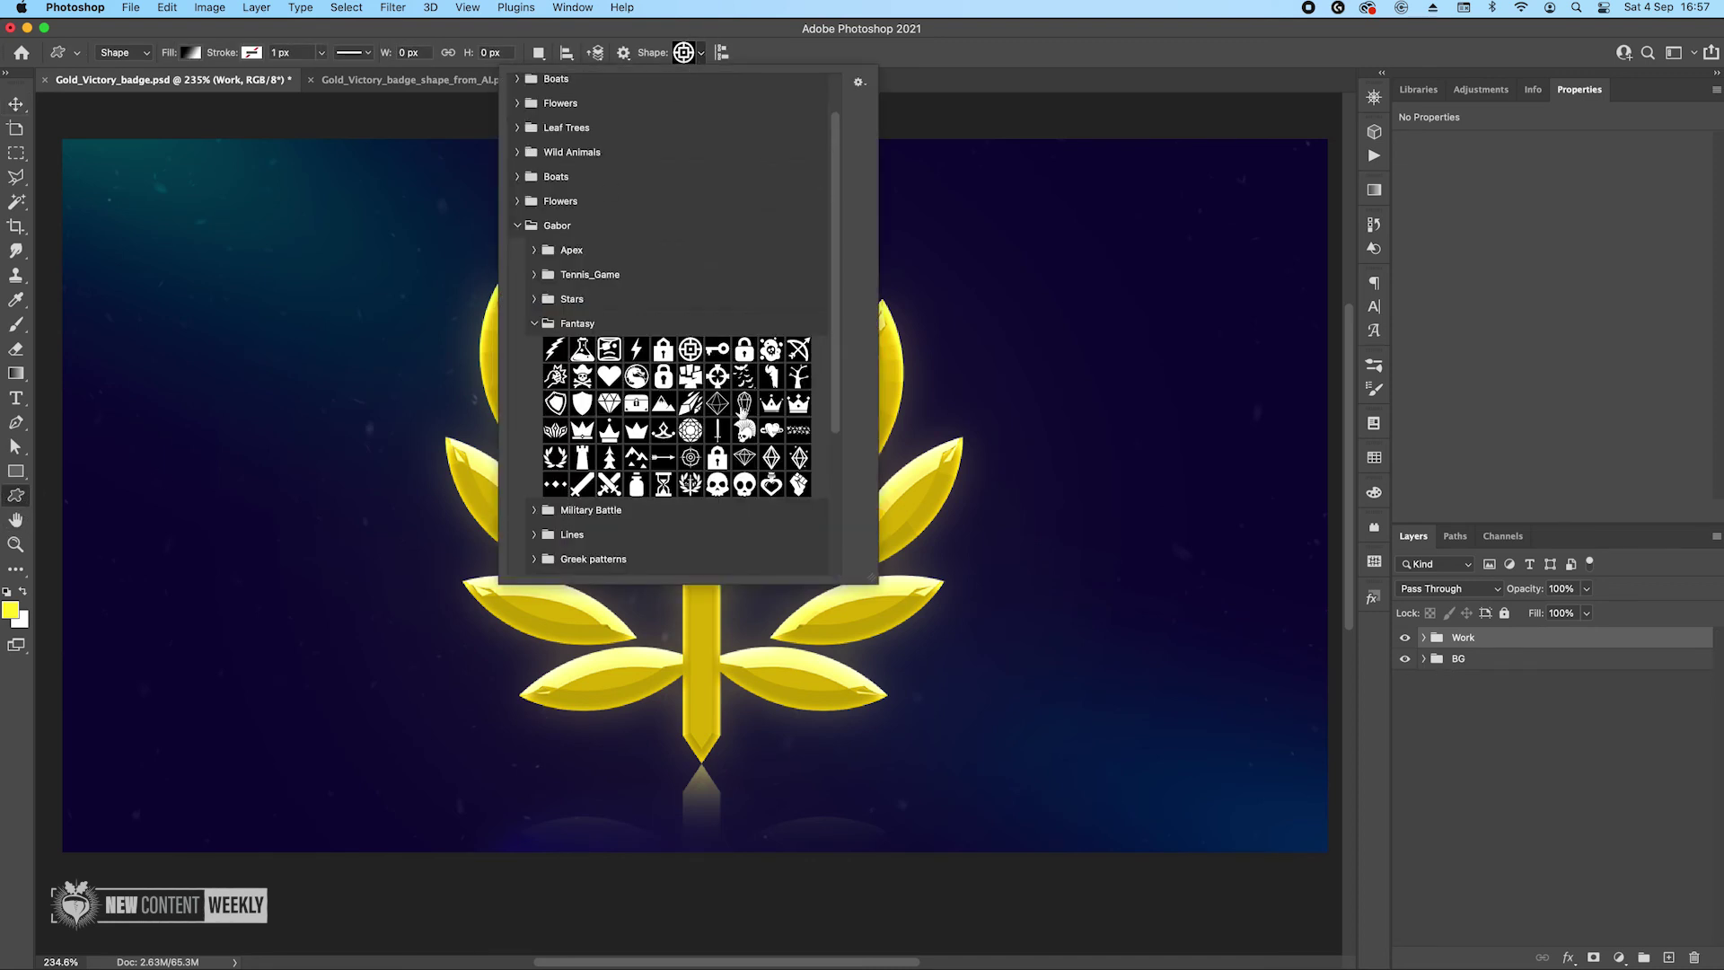
pyautogui.click(691, 349)
pyautogui.click(1035, 69)
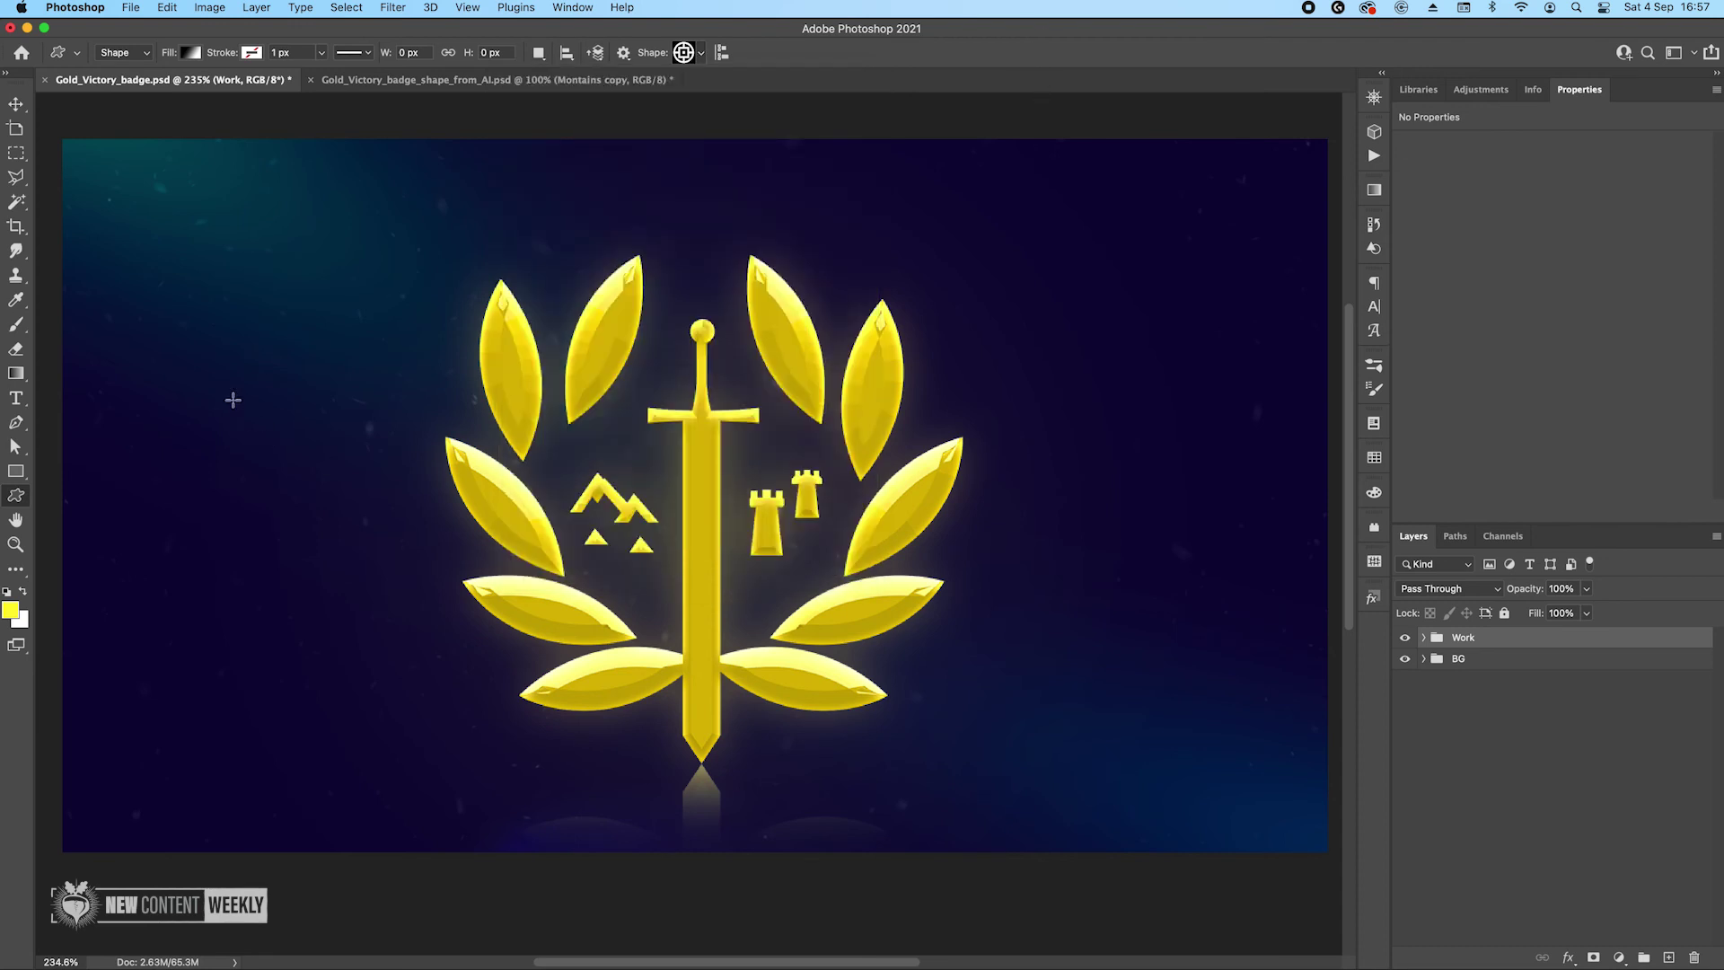
pyautogui.moveTo(141, 251); pyautogui.dragTo(331, 441)
# Change the new circular shape's gradient fill to solid white.
pyautogui.click(191, 53)
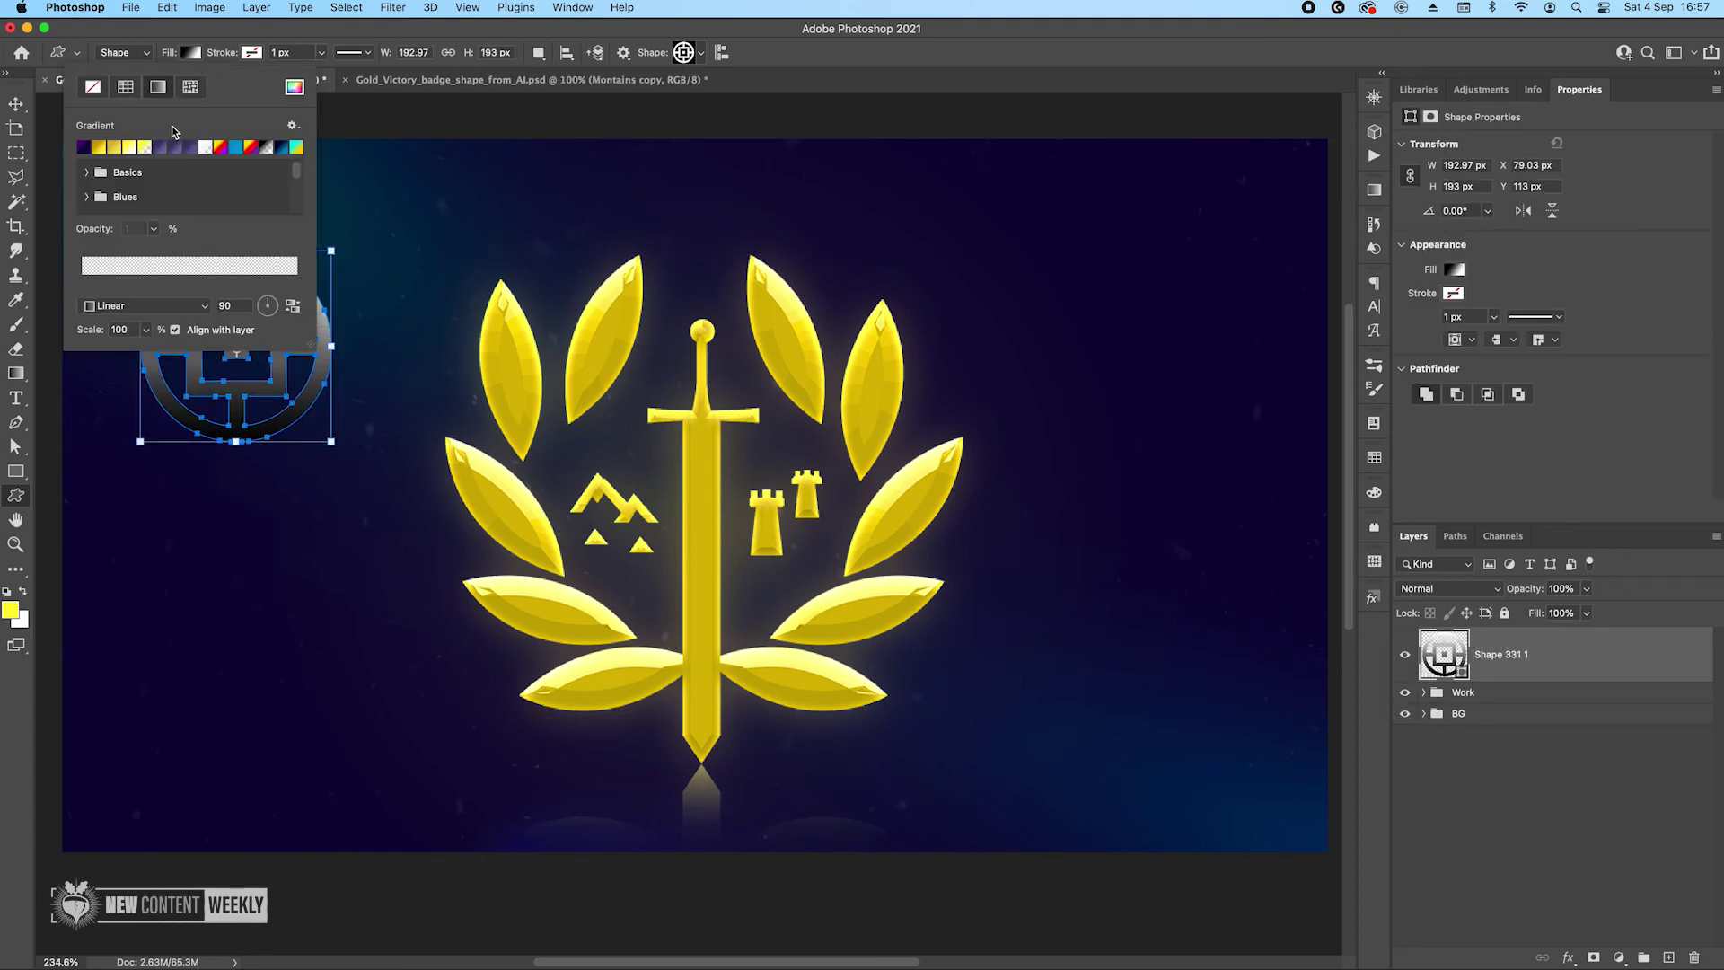
pyautogui.click(125, 87)
pyautogui.click(159, 146)
pyautogui.click(17, 105)
# Copy the circular shape's path and switch to the badge artwork in Illustrator.
pyautogui.press('p')
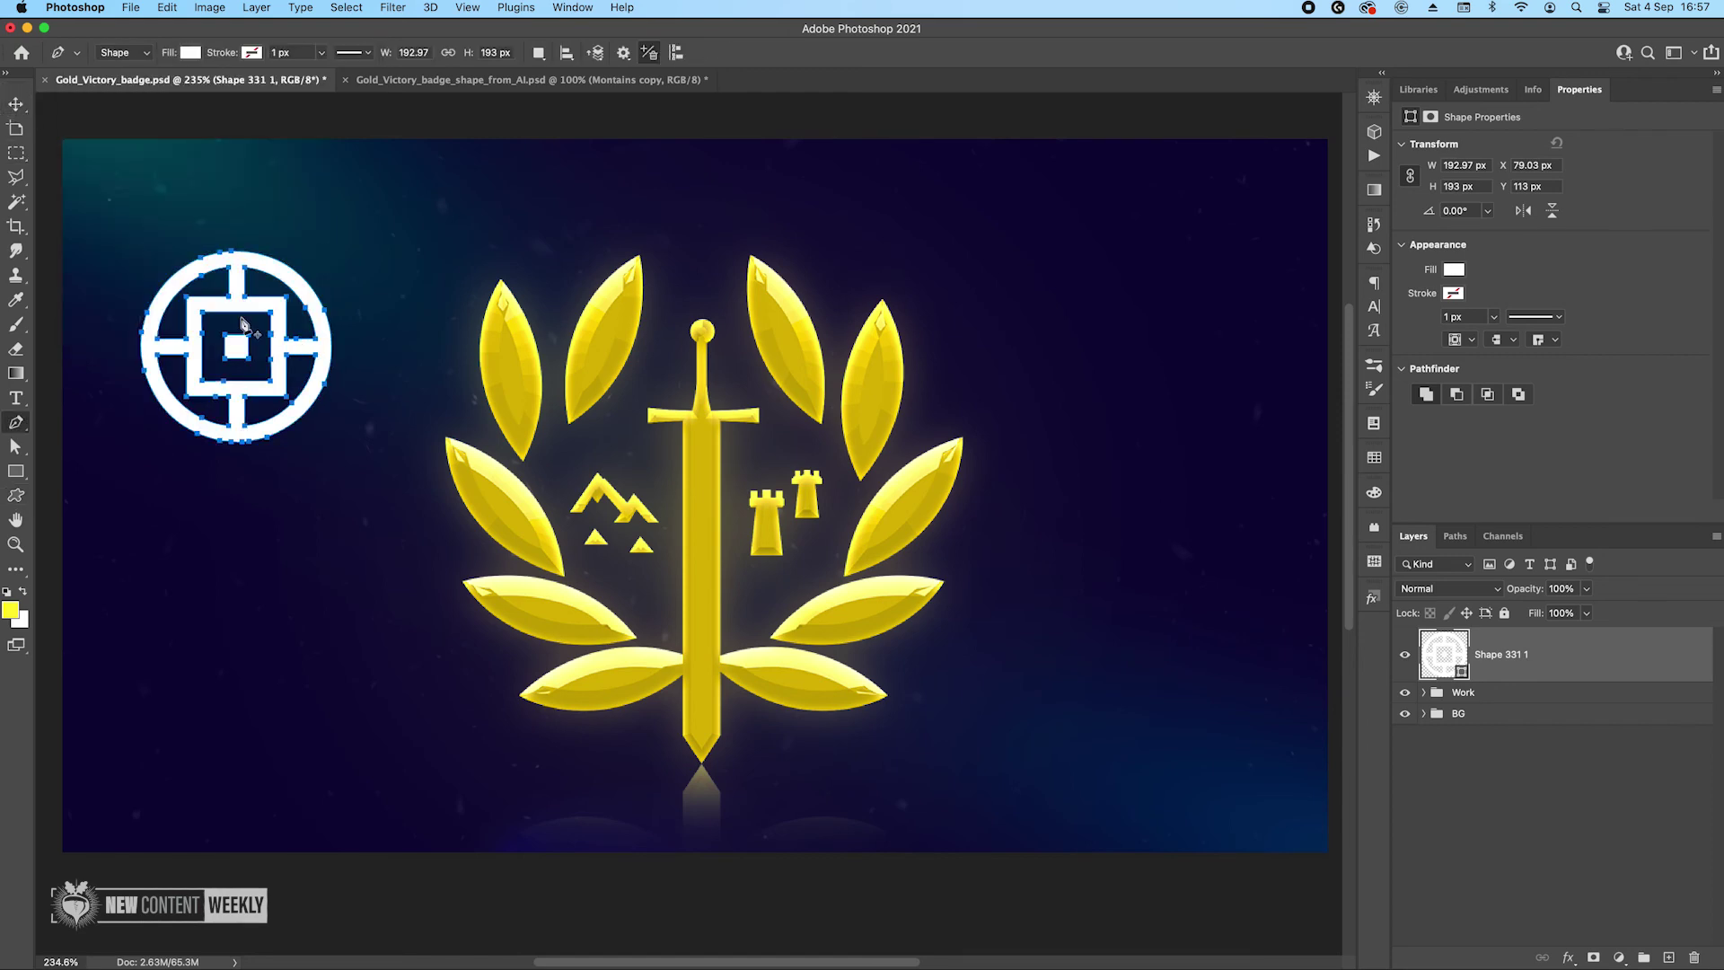
pyautogui.press('super+c')
pyautogui.press('super+Tab')
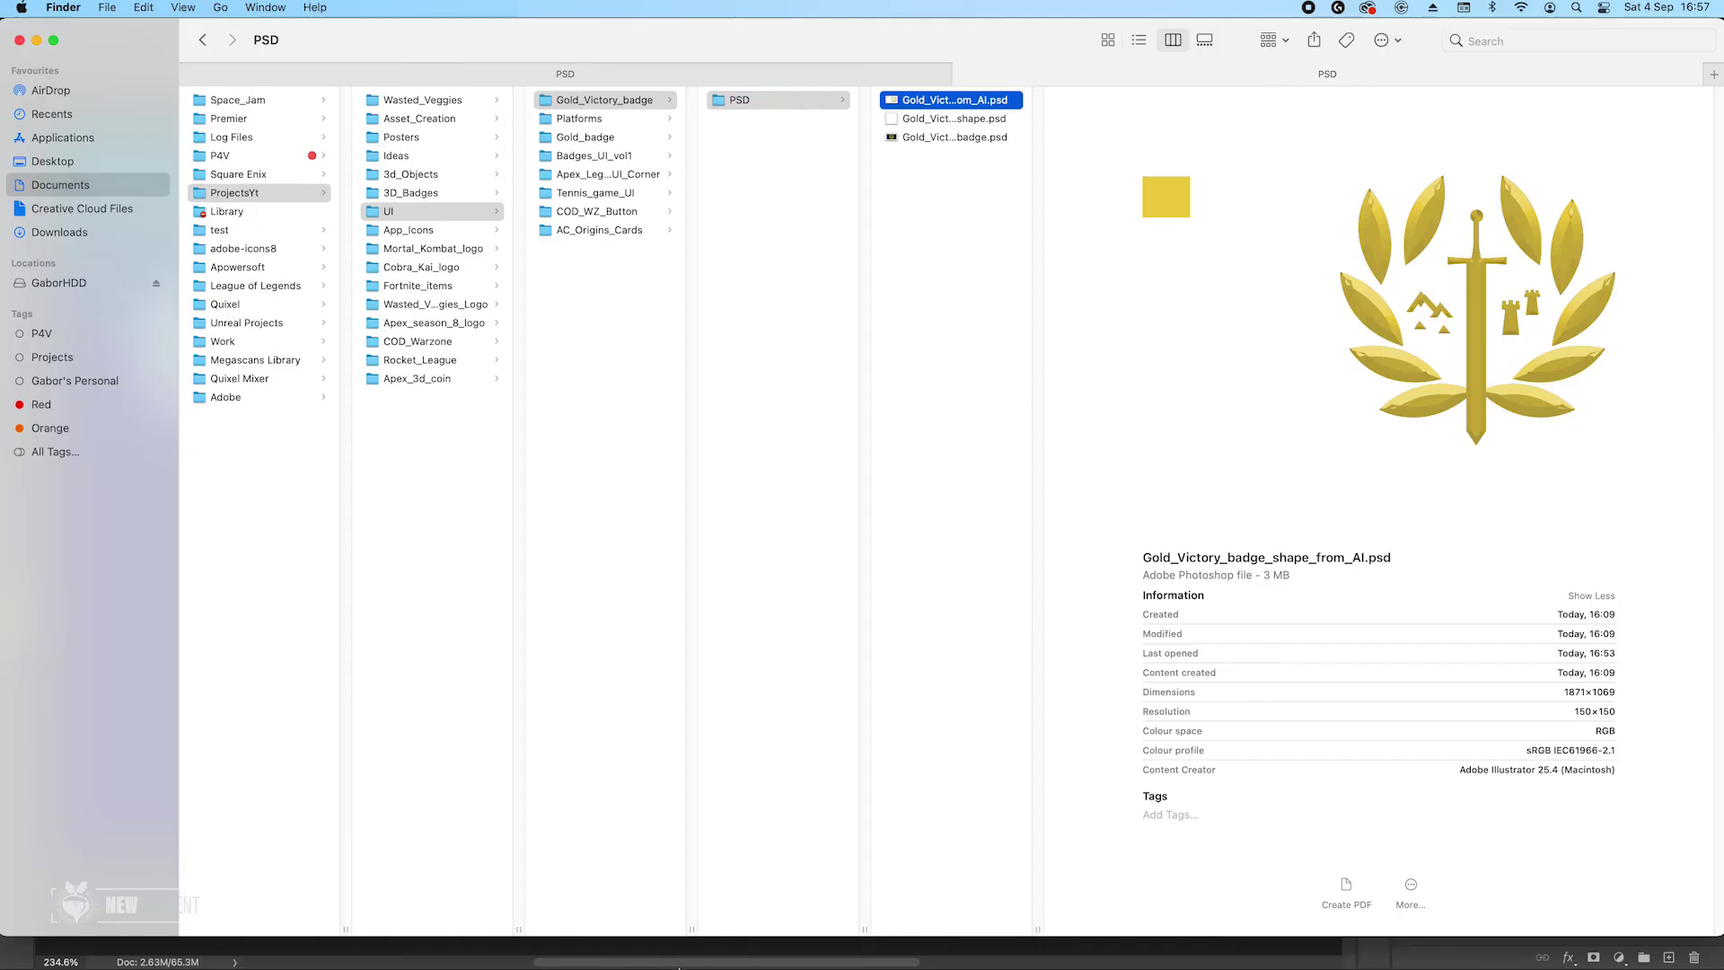
pyautogui.click(465, 939)
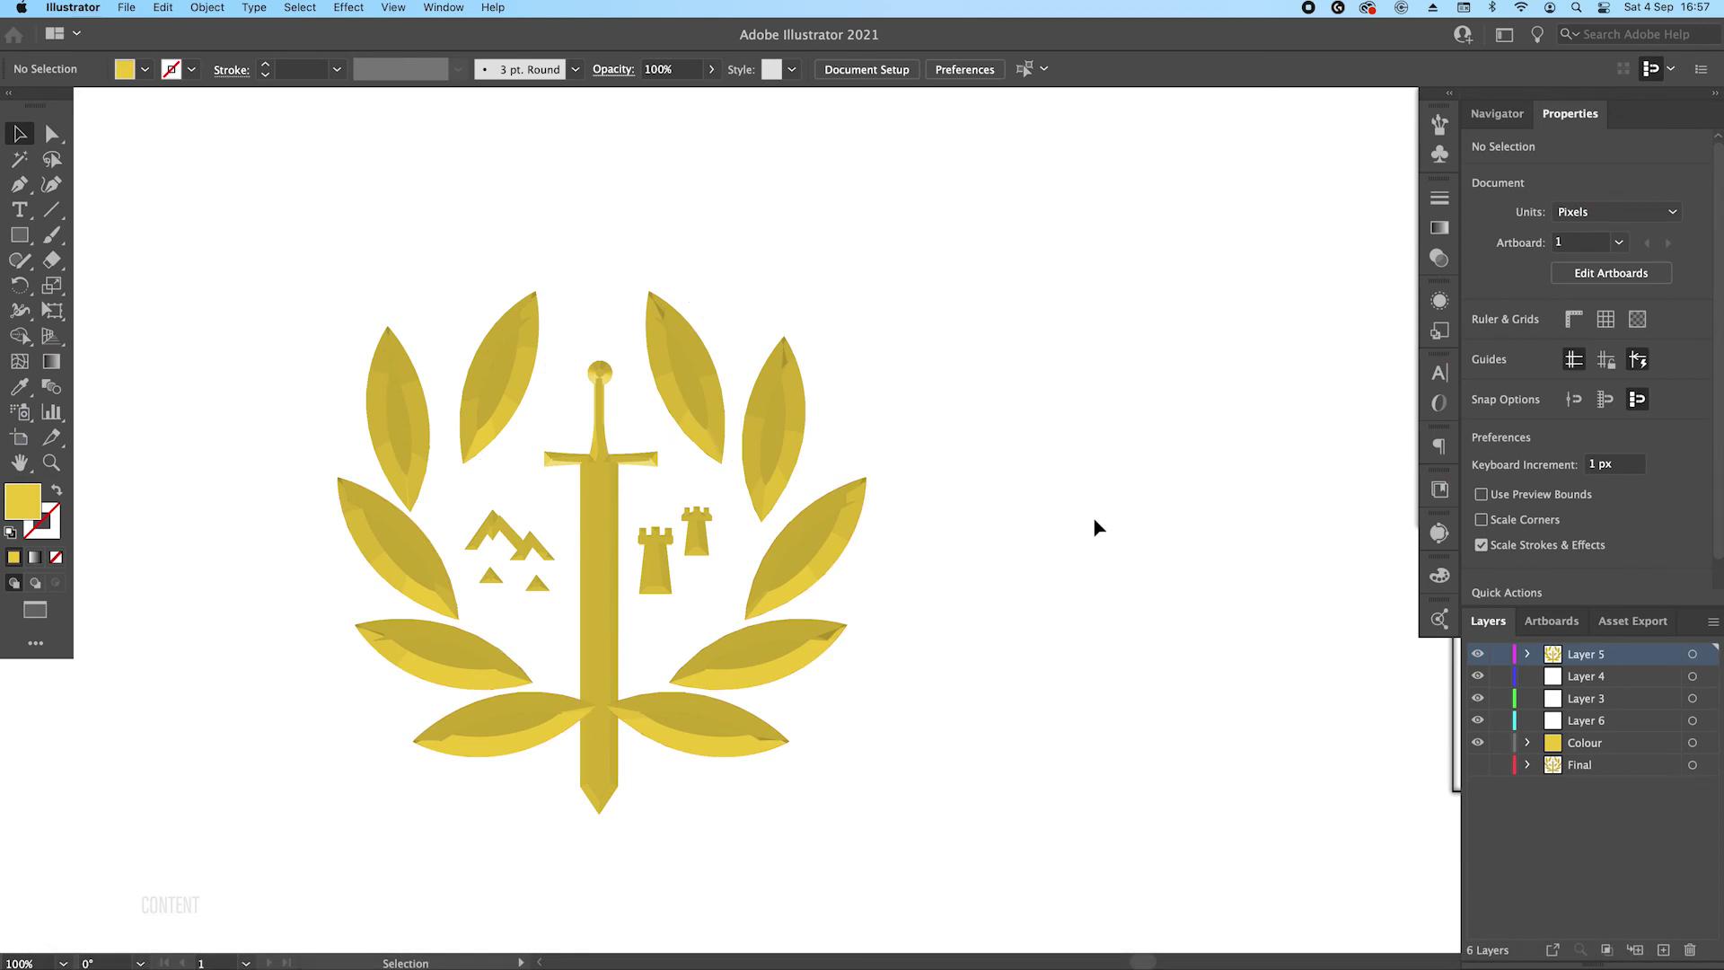
pyautogui.moveTo(1162, 470); pyautogui.dragTo(908, 461)
pyautogui.press('super+v')
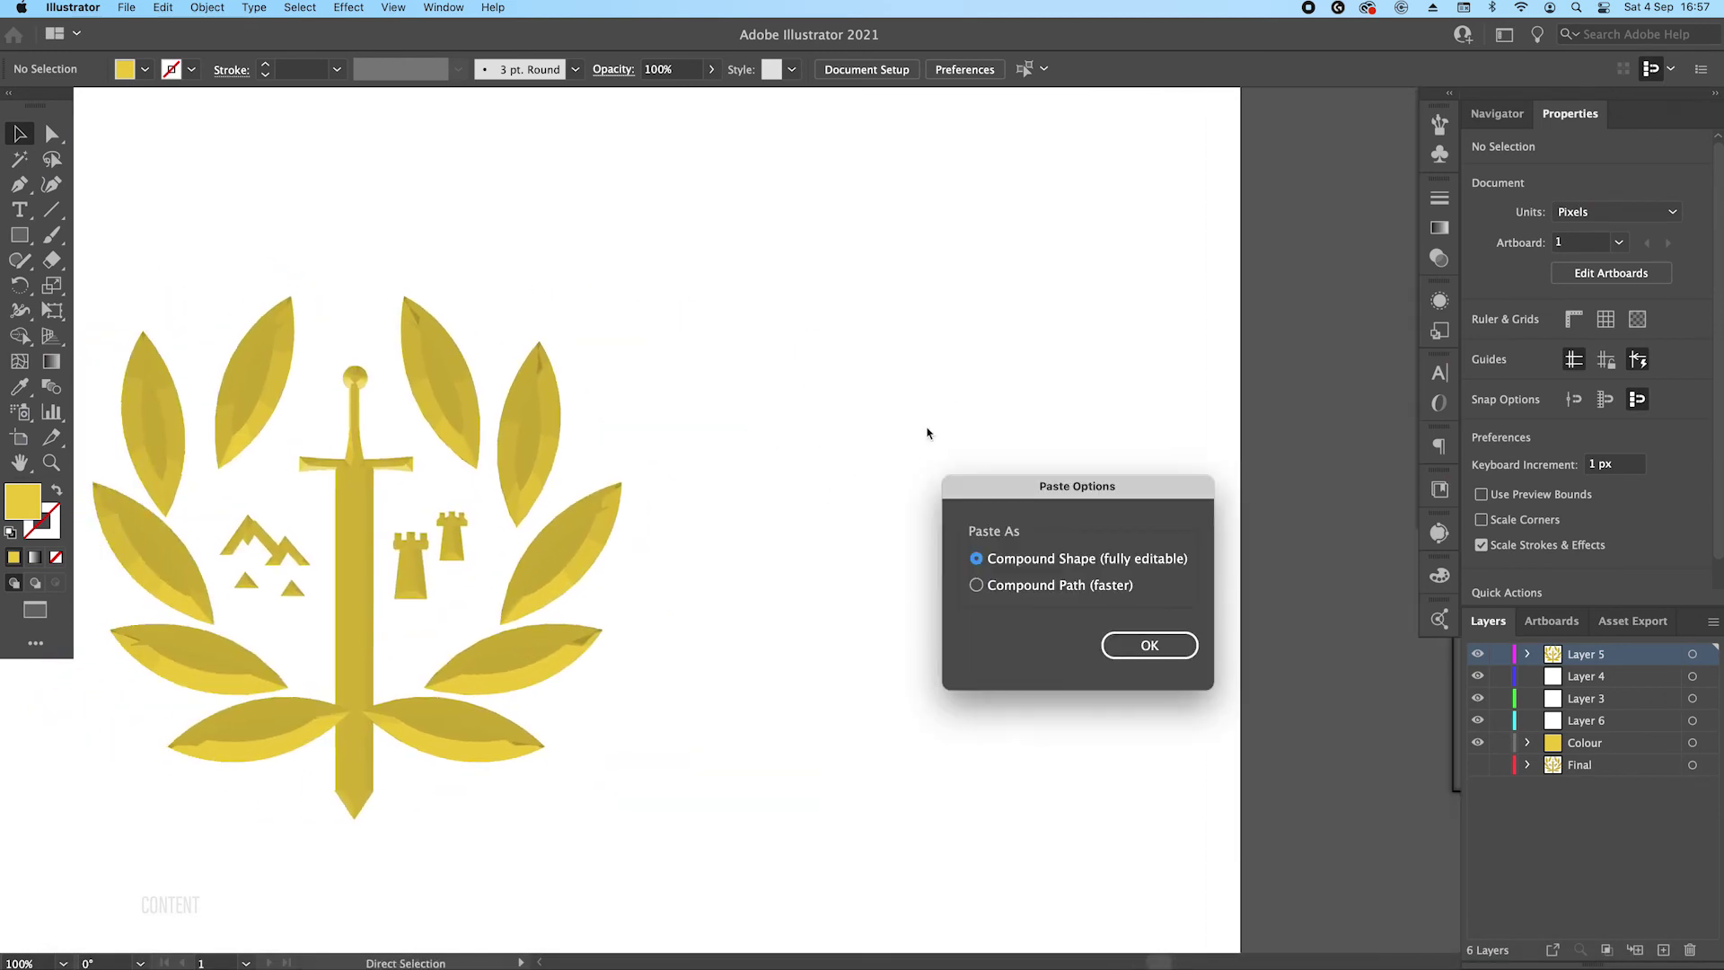
pyautogui.click(1143, 645)
pyautogui.click(1152, 646)
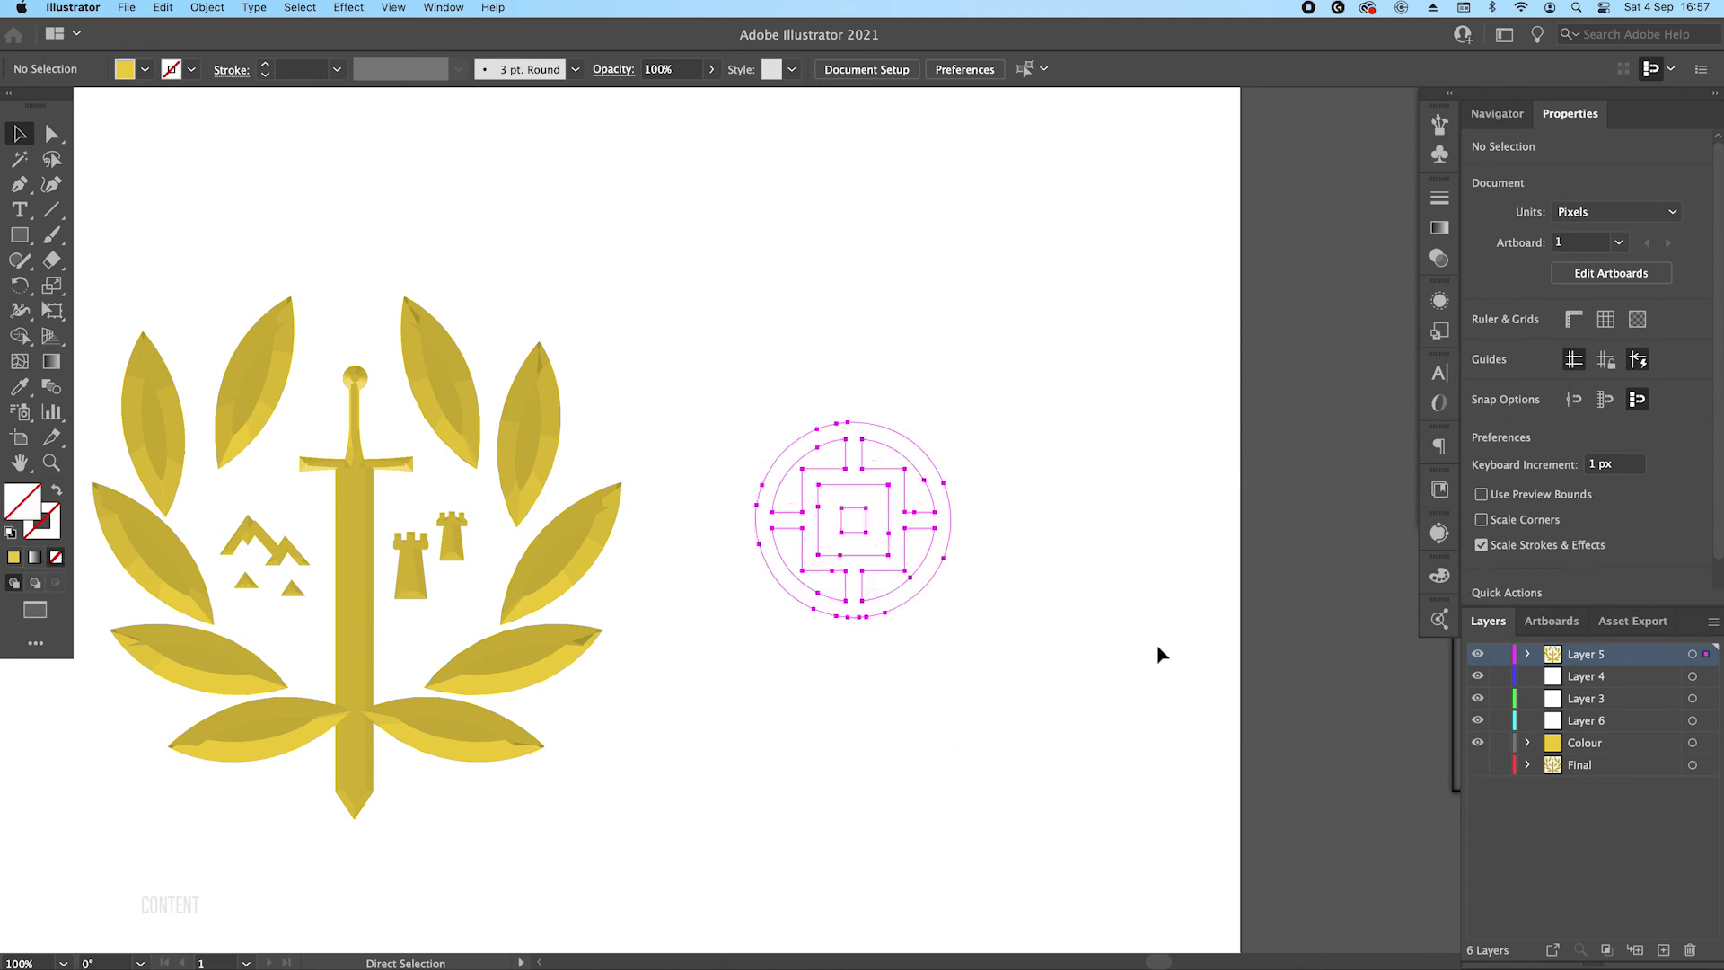
pyautogui.click(1158, 654)
# Create a new layer above Layer 5 and paste the copied circular shape into it.
pyautogui.click(1663, 949)
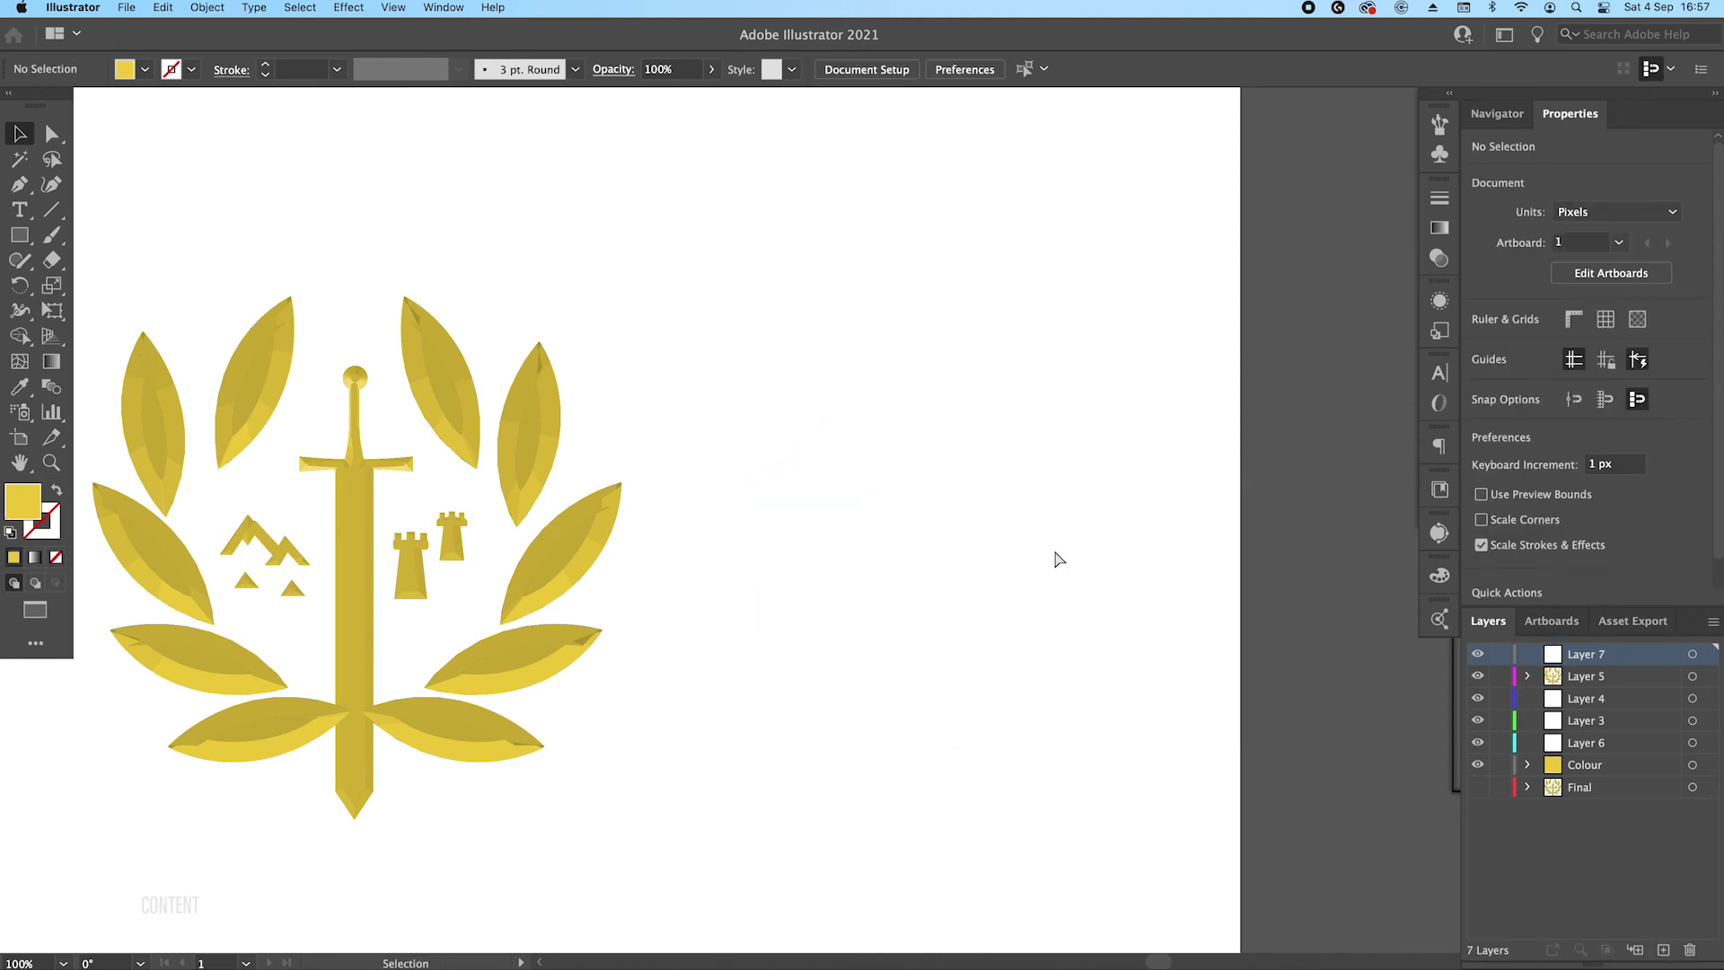
pyautogui.press('super+v')
pyautogui.click(1133, 646)
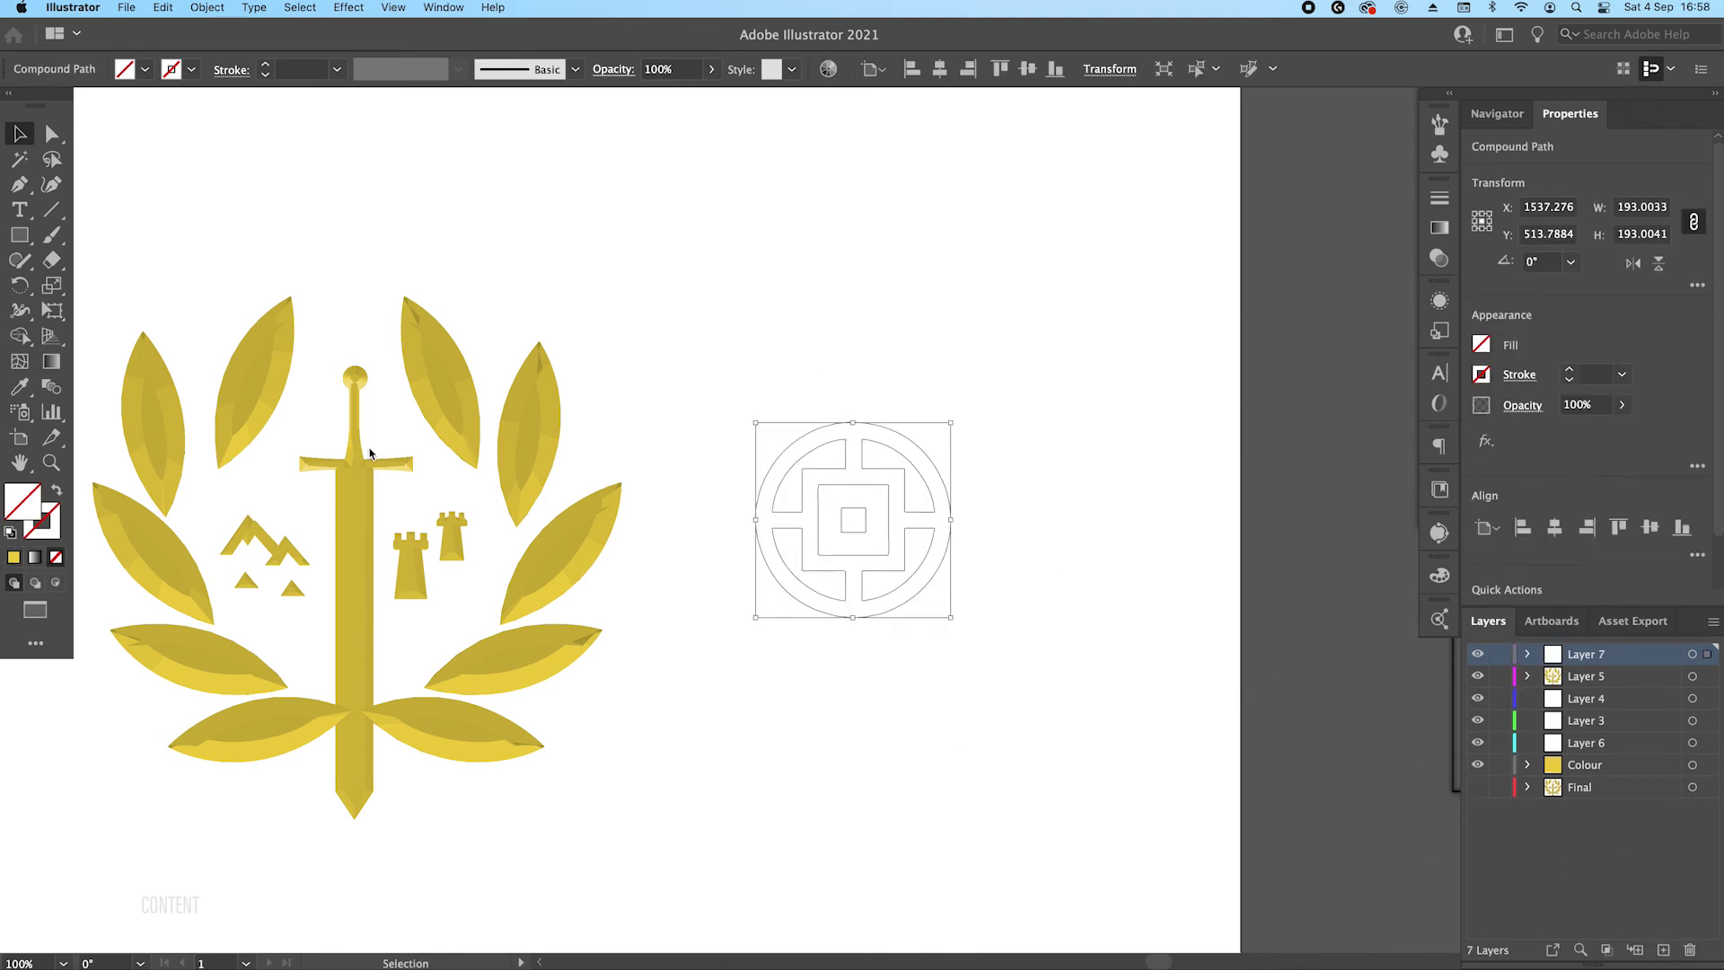
# Sample a laurel leaf with the Eyedropper to give the pasted shape its gold fill and 3D Extrude & Bevel effect.
pyautogui.press('i')
pyautogui.click(536, 453)
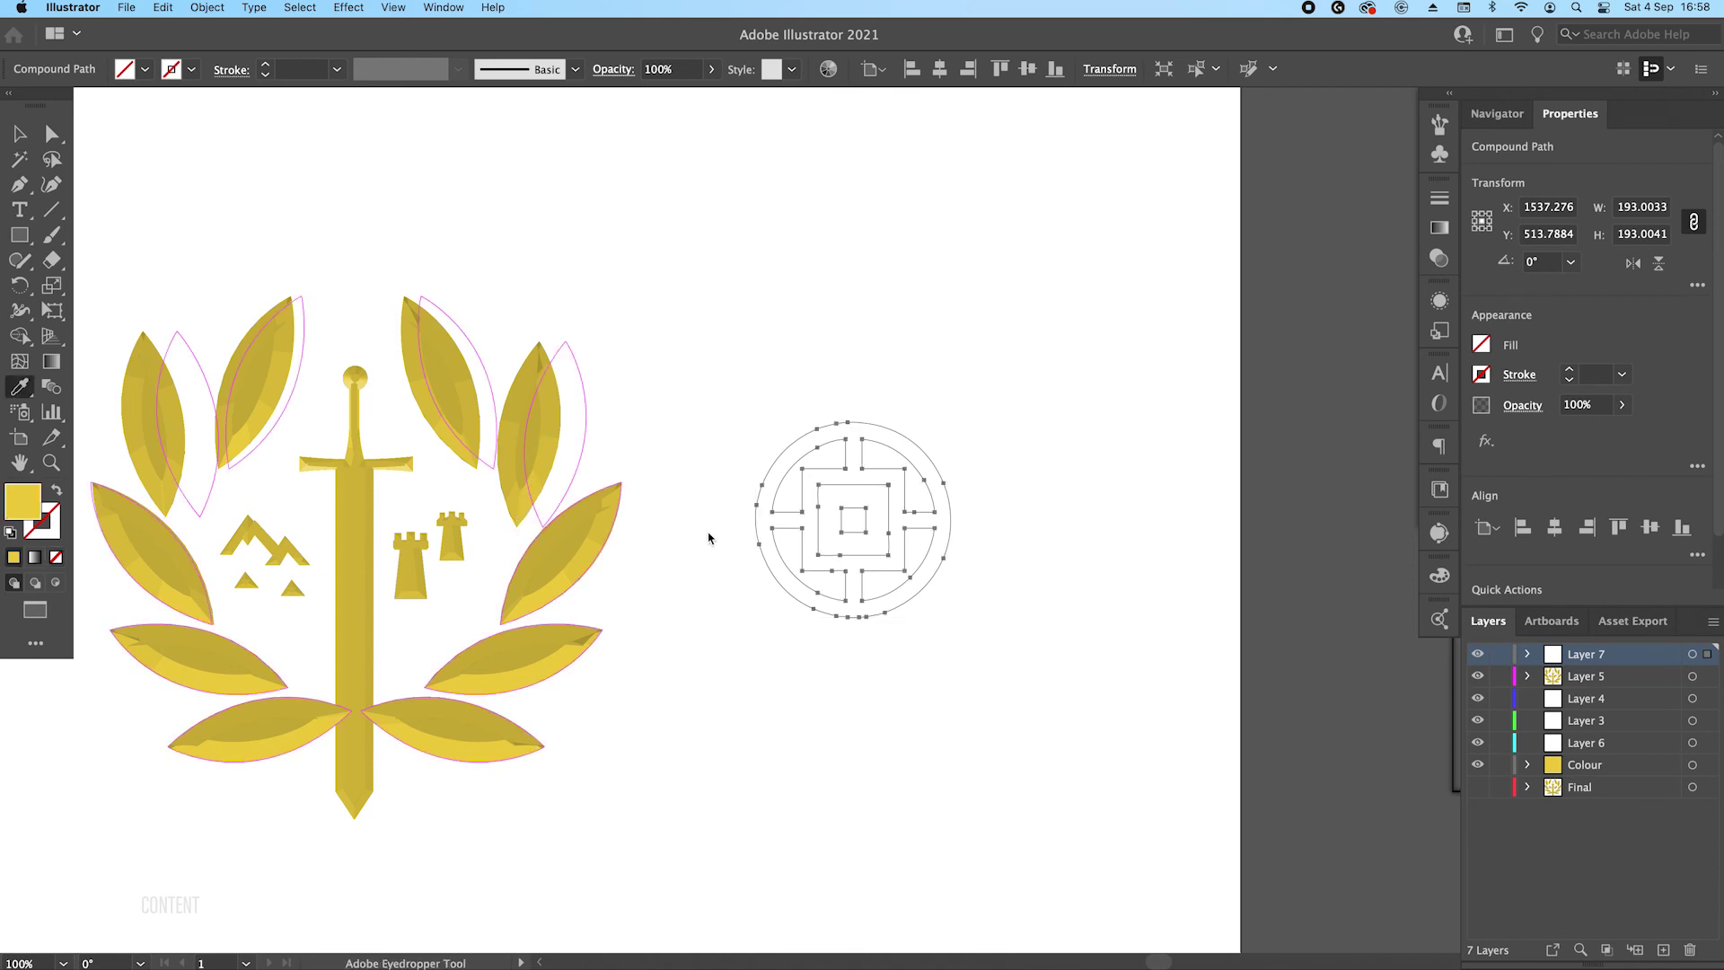
pyautogui.scroll(3, 821, 582)
pyautogui.scroll(-1, 868, 579)
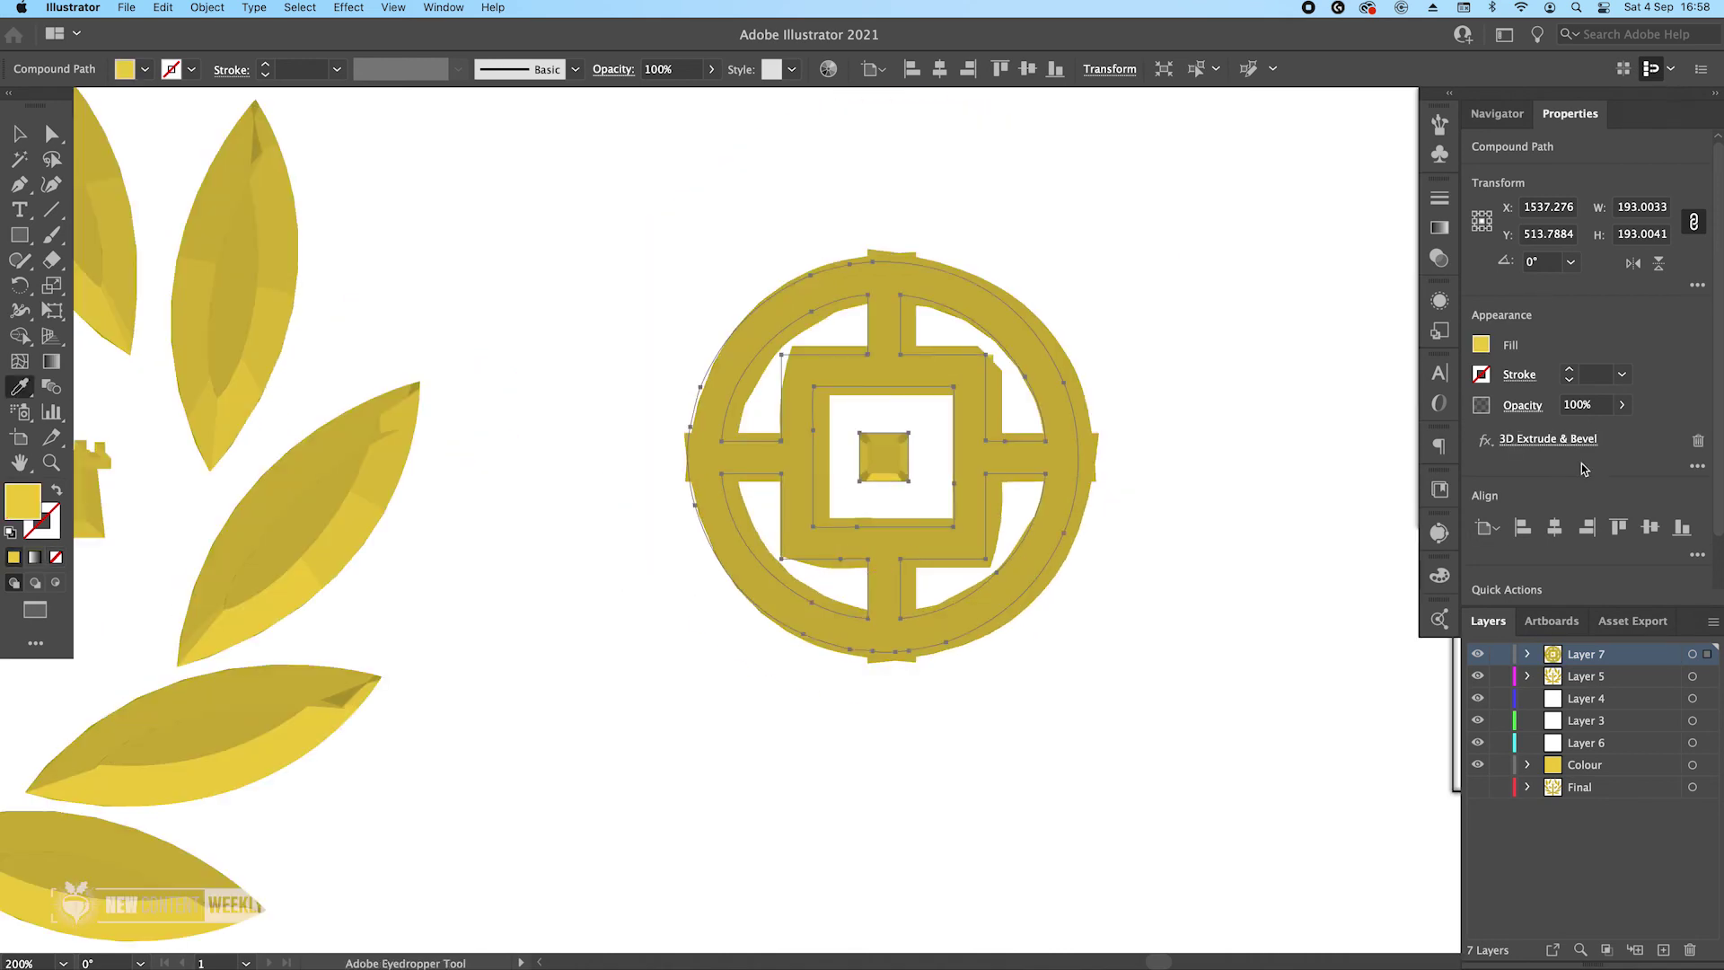
# Set the circular shape's 3D Extrude & Bevel effect to a bevel height of 8 pt and an extrude depth of 100 pt.
pyautogui.click(1574, 444)
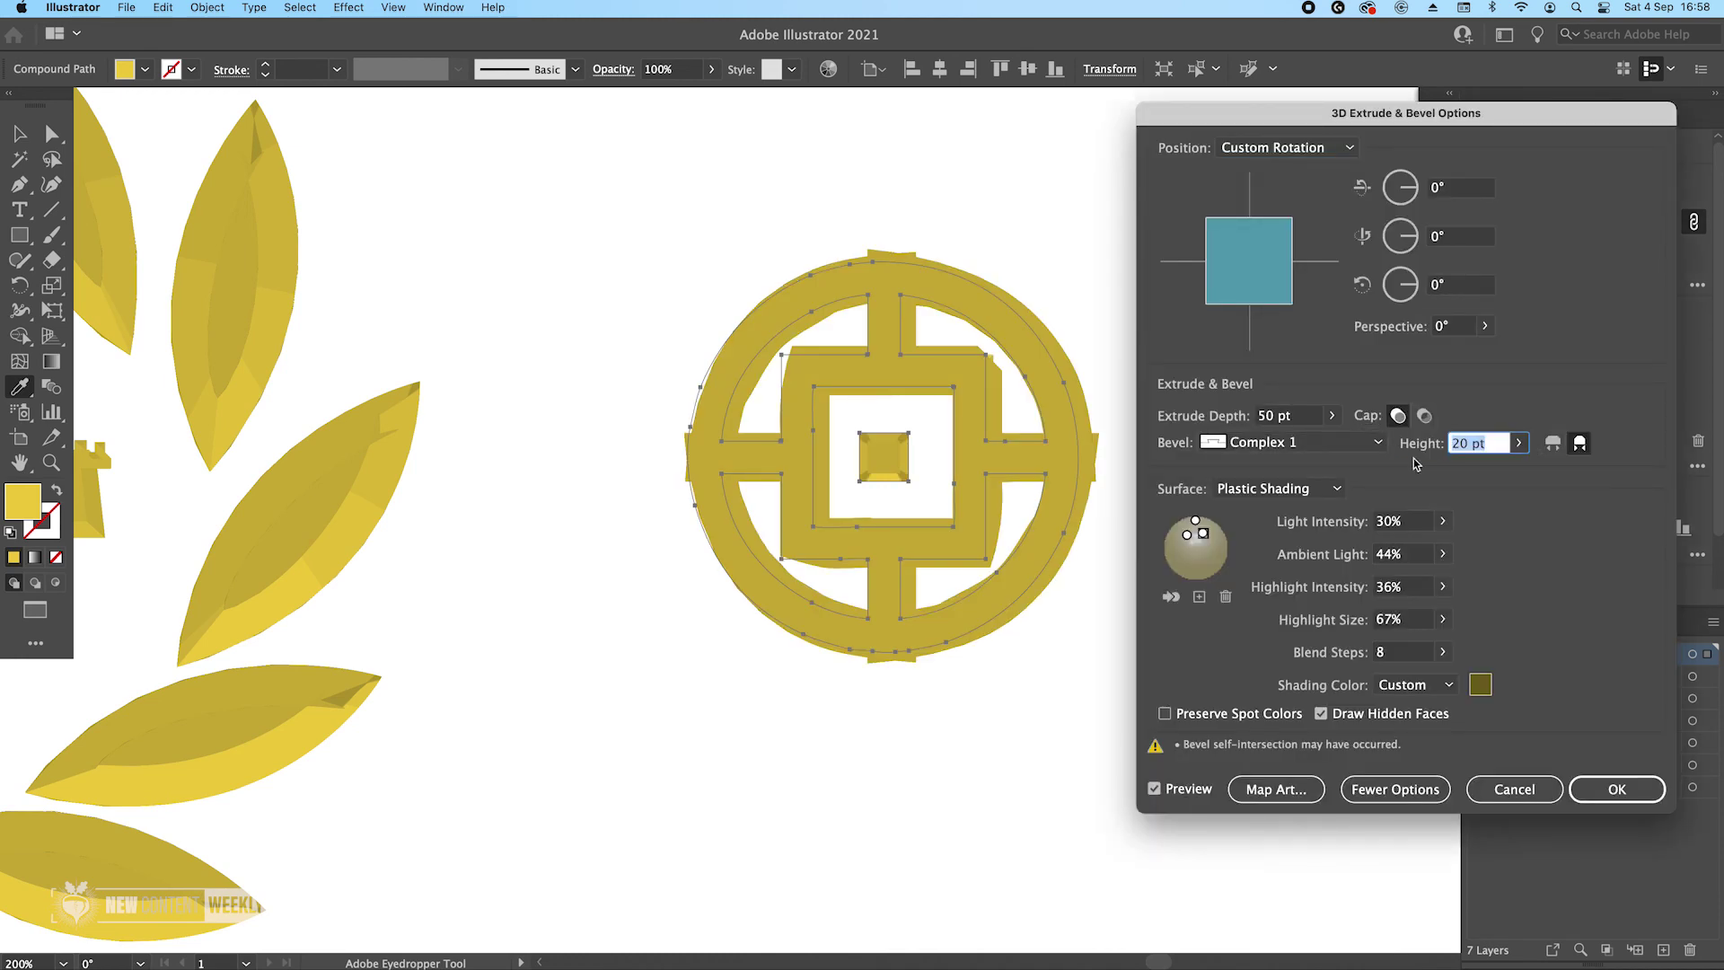
pyautogui.write('8')
pyautogui.press('Tab')
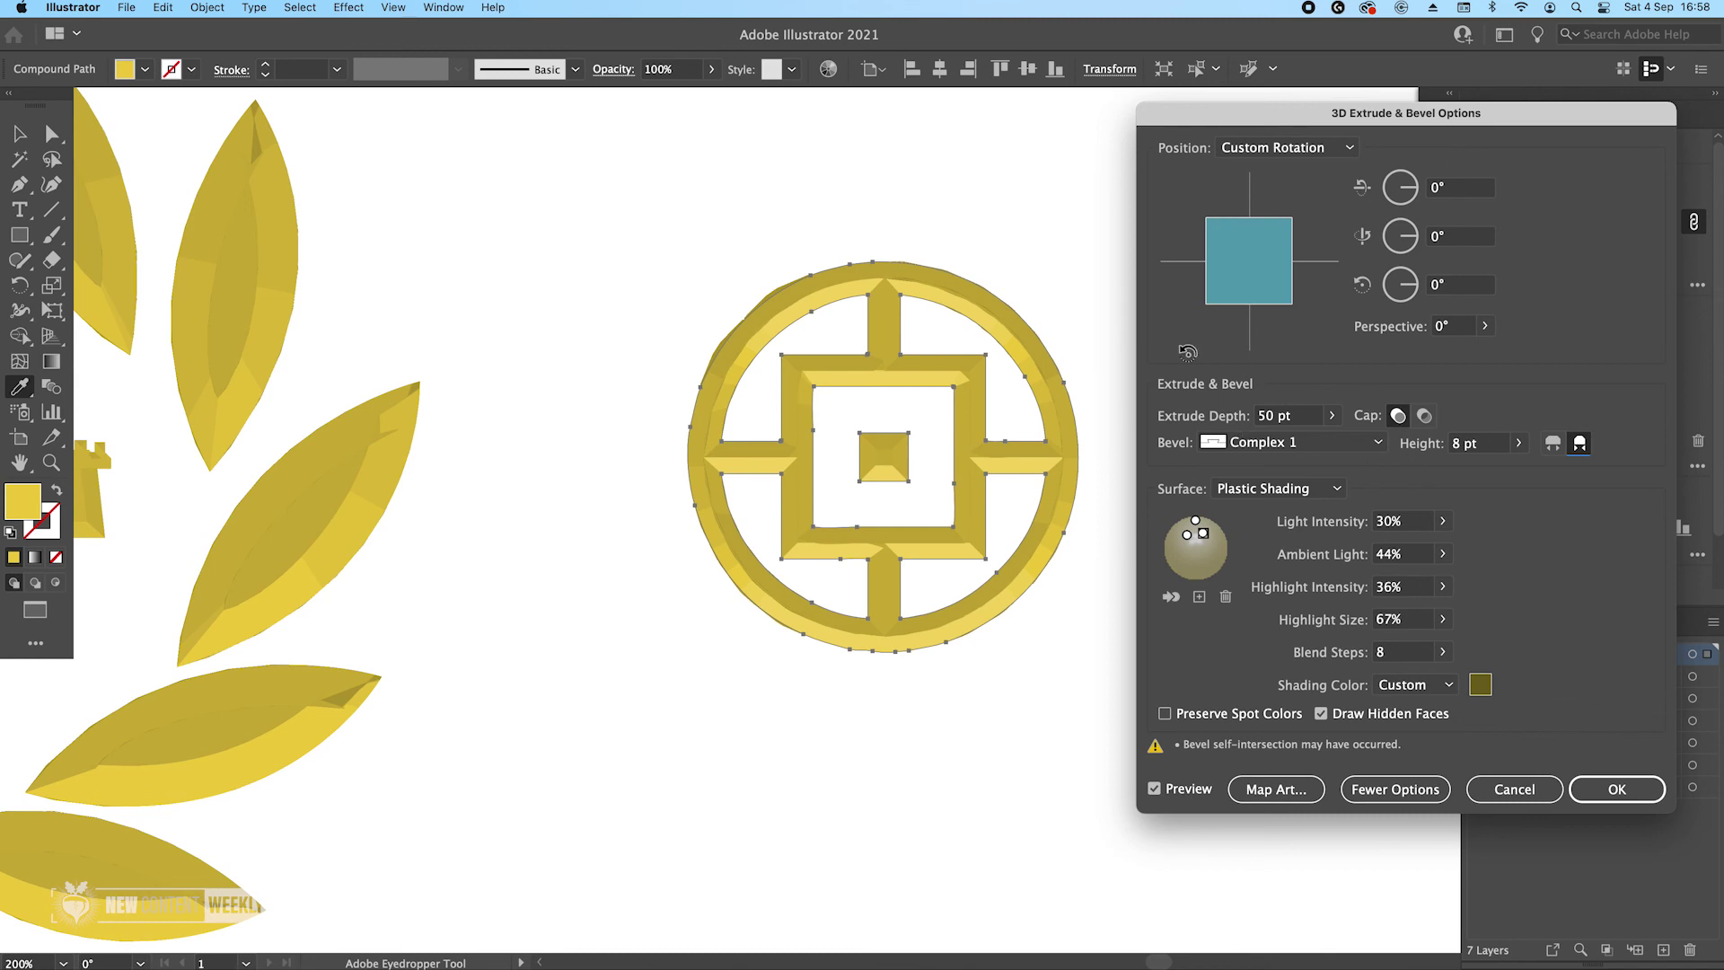
pyautogui.click(1301, 415)
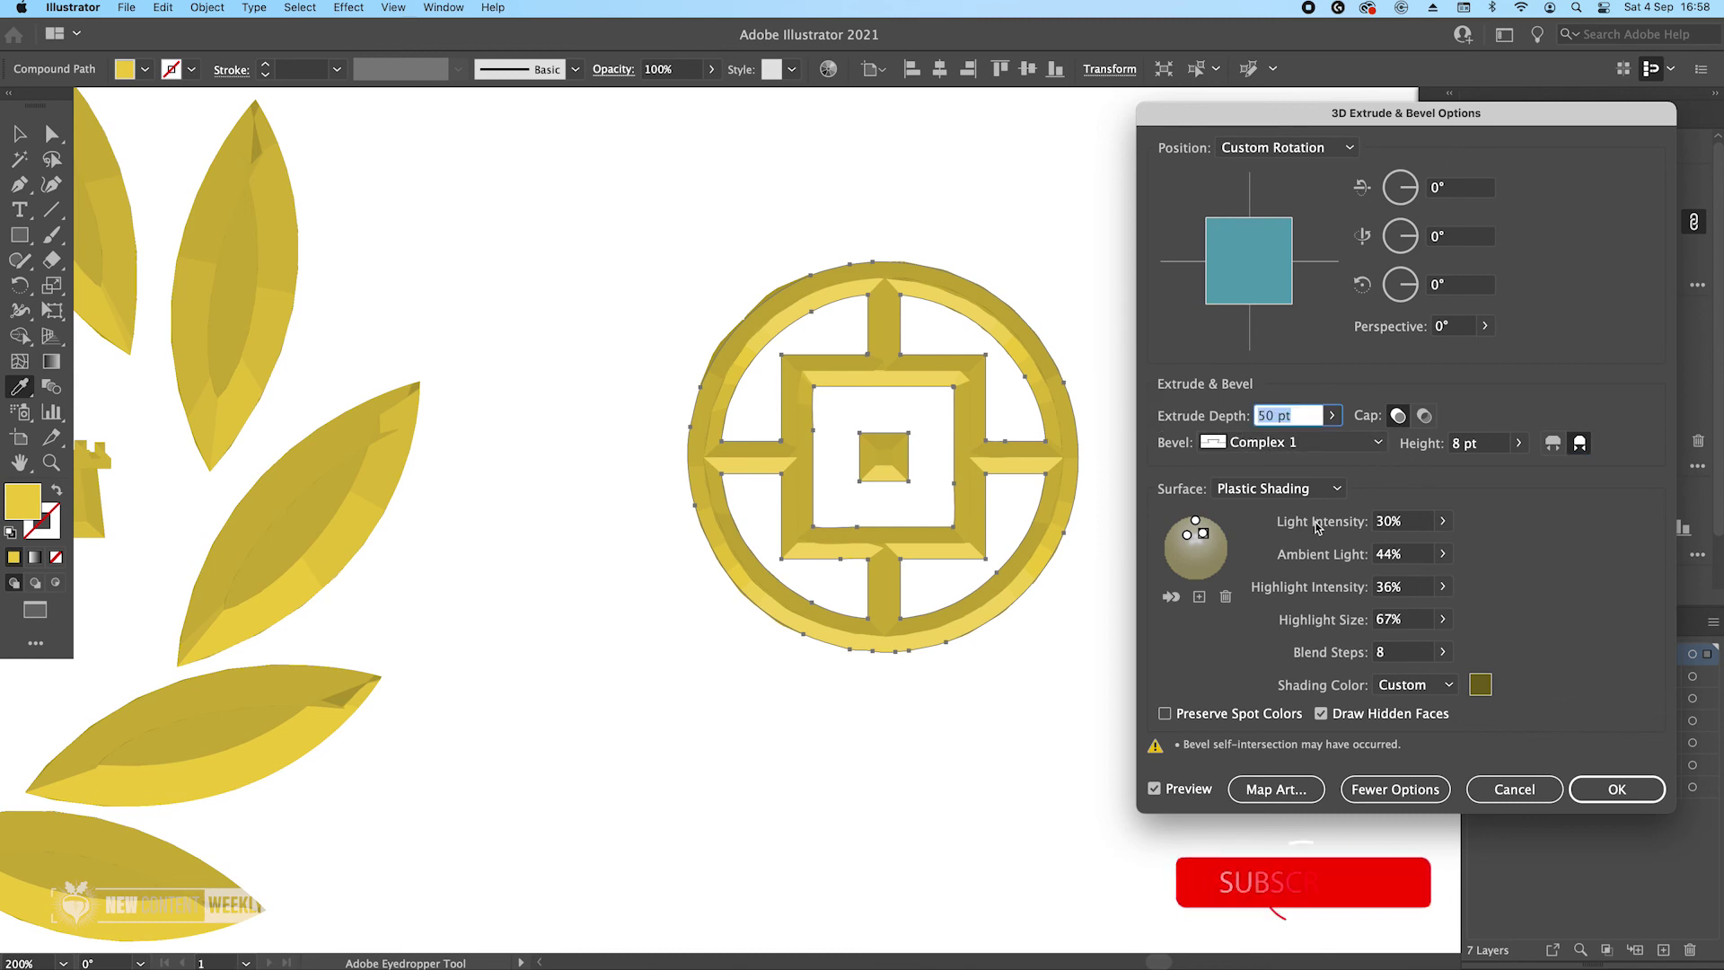
pyautogui.write('100')
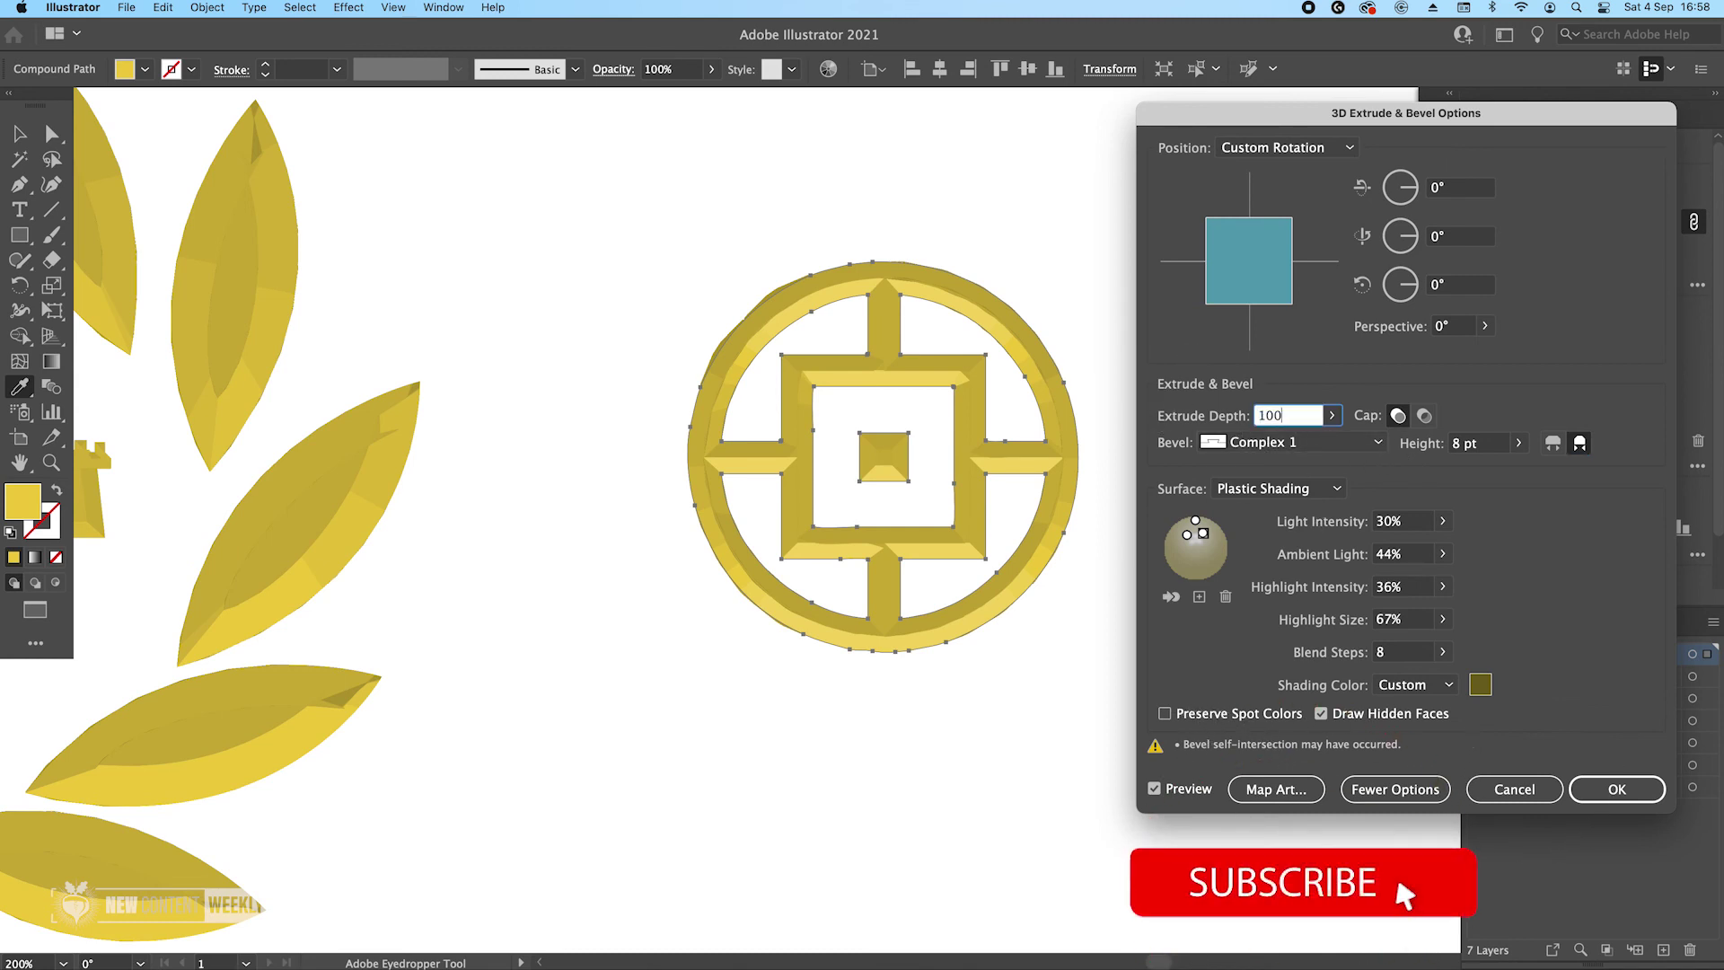
pyautogui.press('Tab')
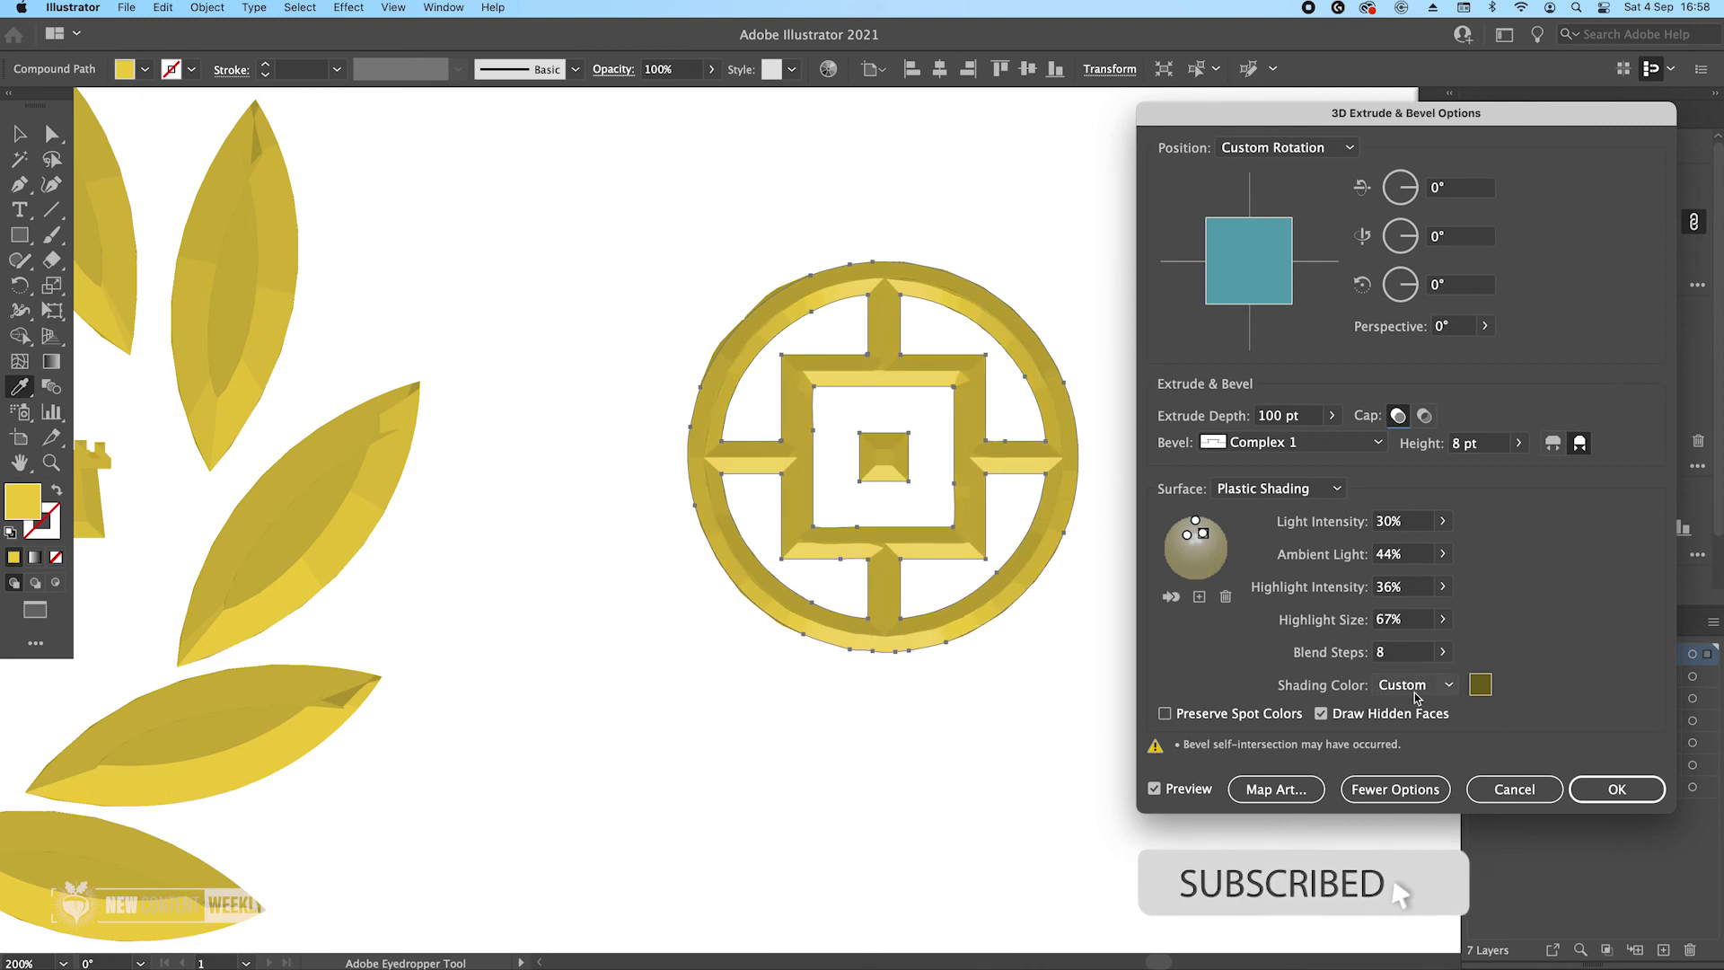
# Try 14, 10 and 6 blend steps for the circular shape's 3D shading.
pyautogui.click(1392, 652)
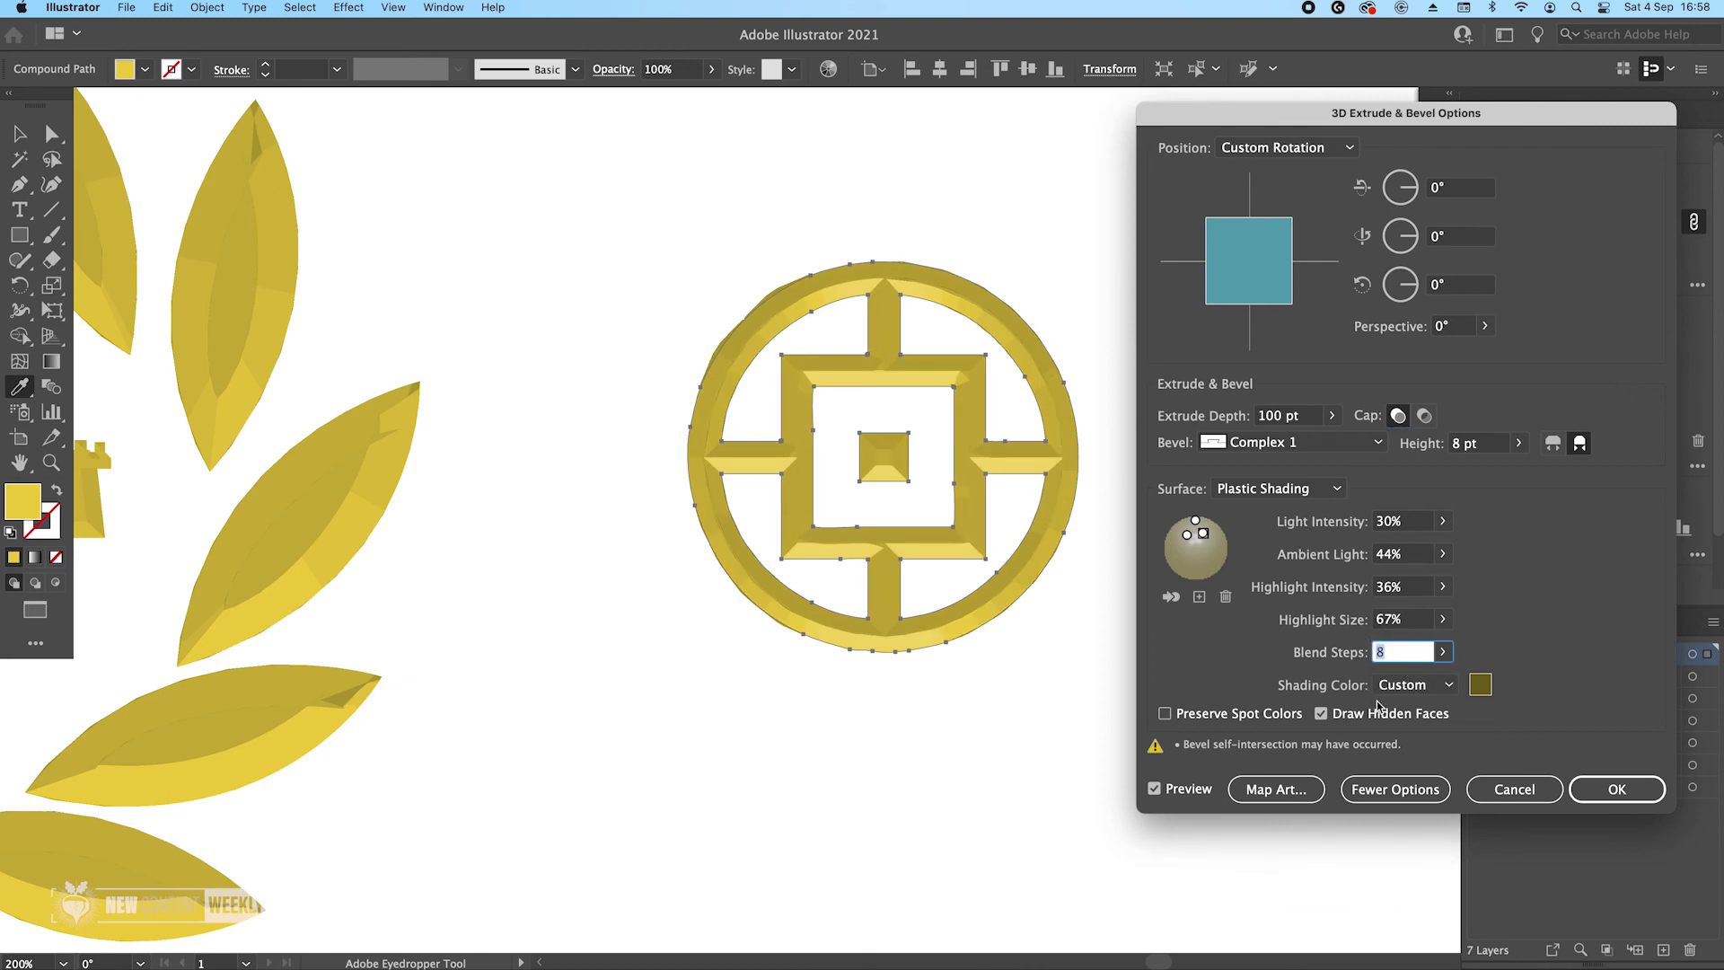
pyautogui.press('Tab')
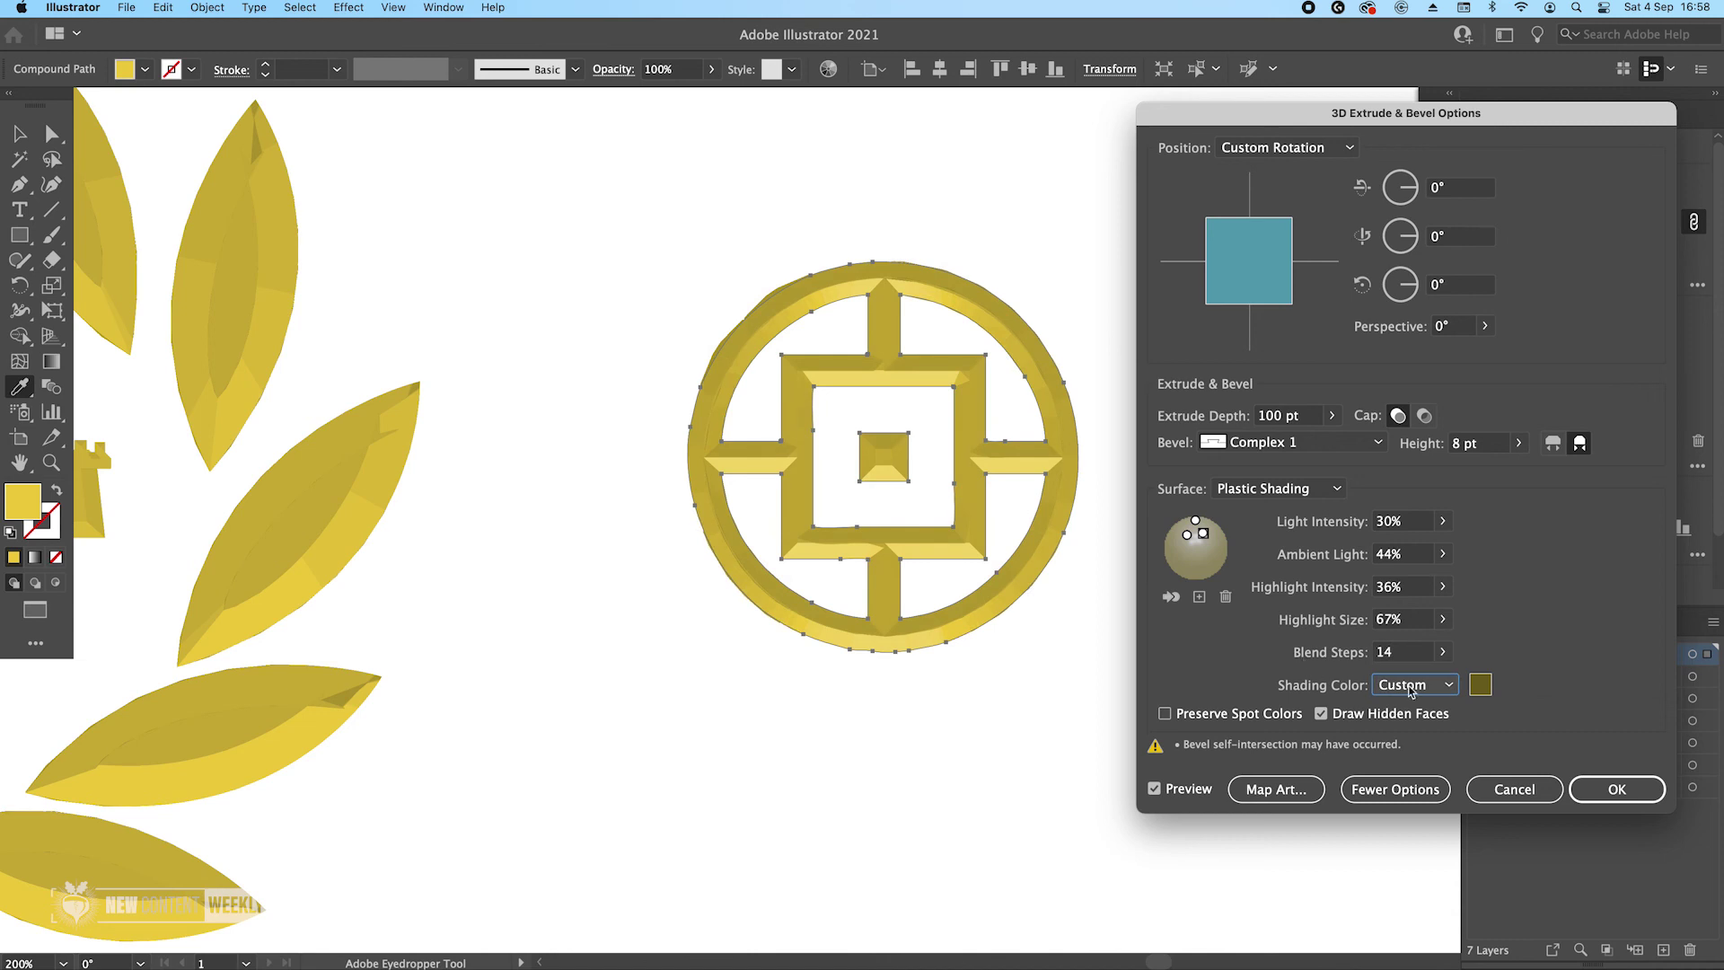
pyautogui.click(1331, 653)
pyautogui.write('10')
pyautogui.press('Tab')
pyautogui.click(1376, 653)
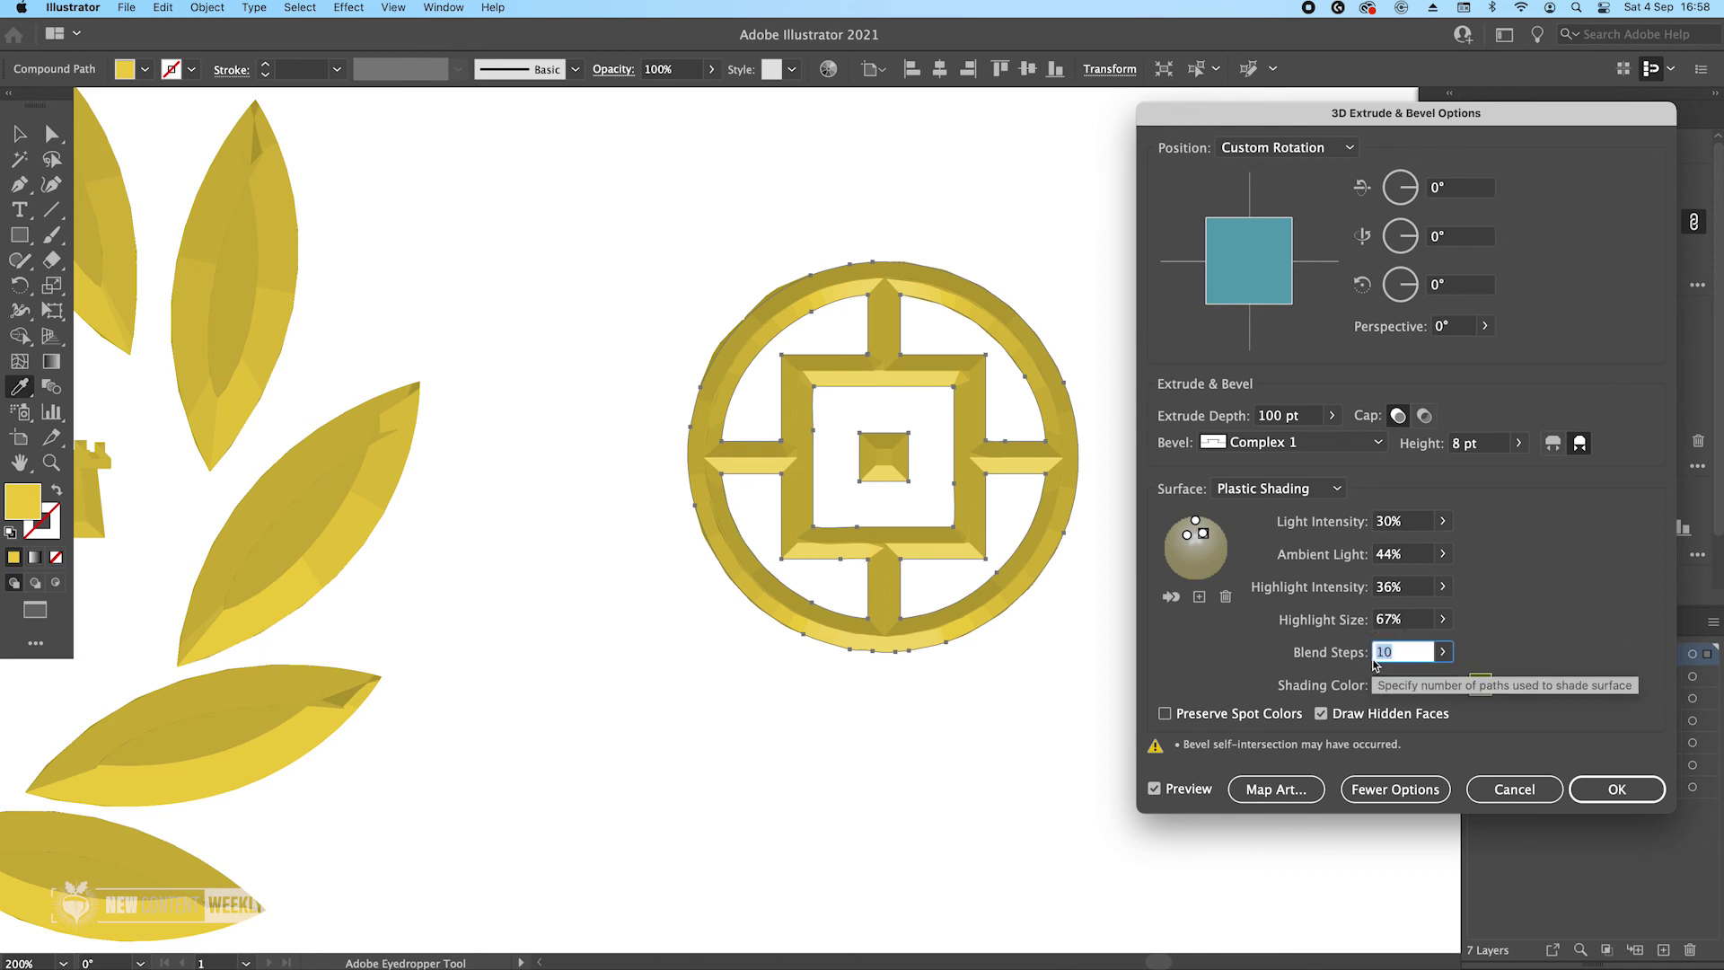
pyautogui.write('6')
pyautogui.press('Tab')
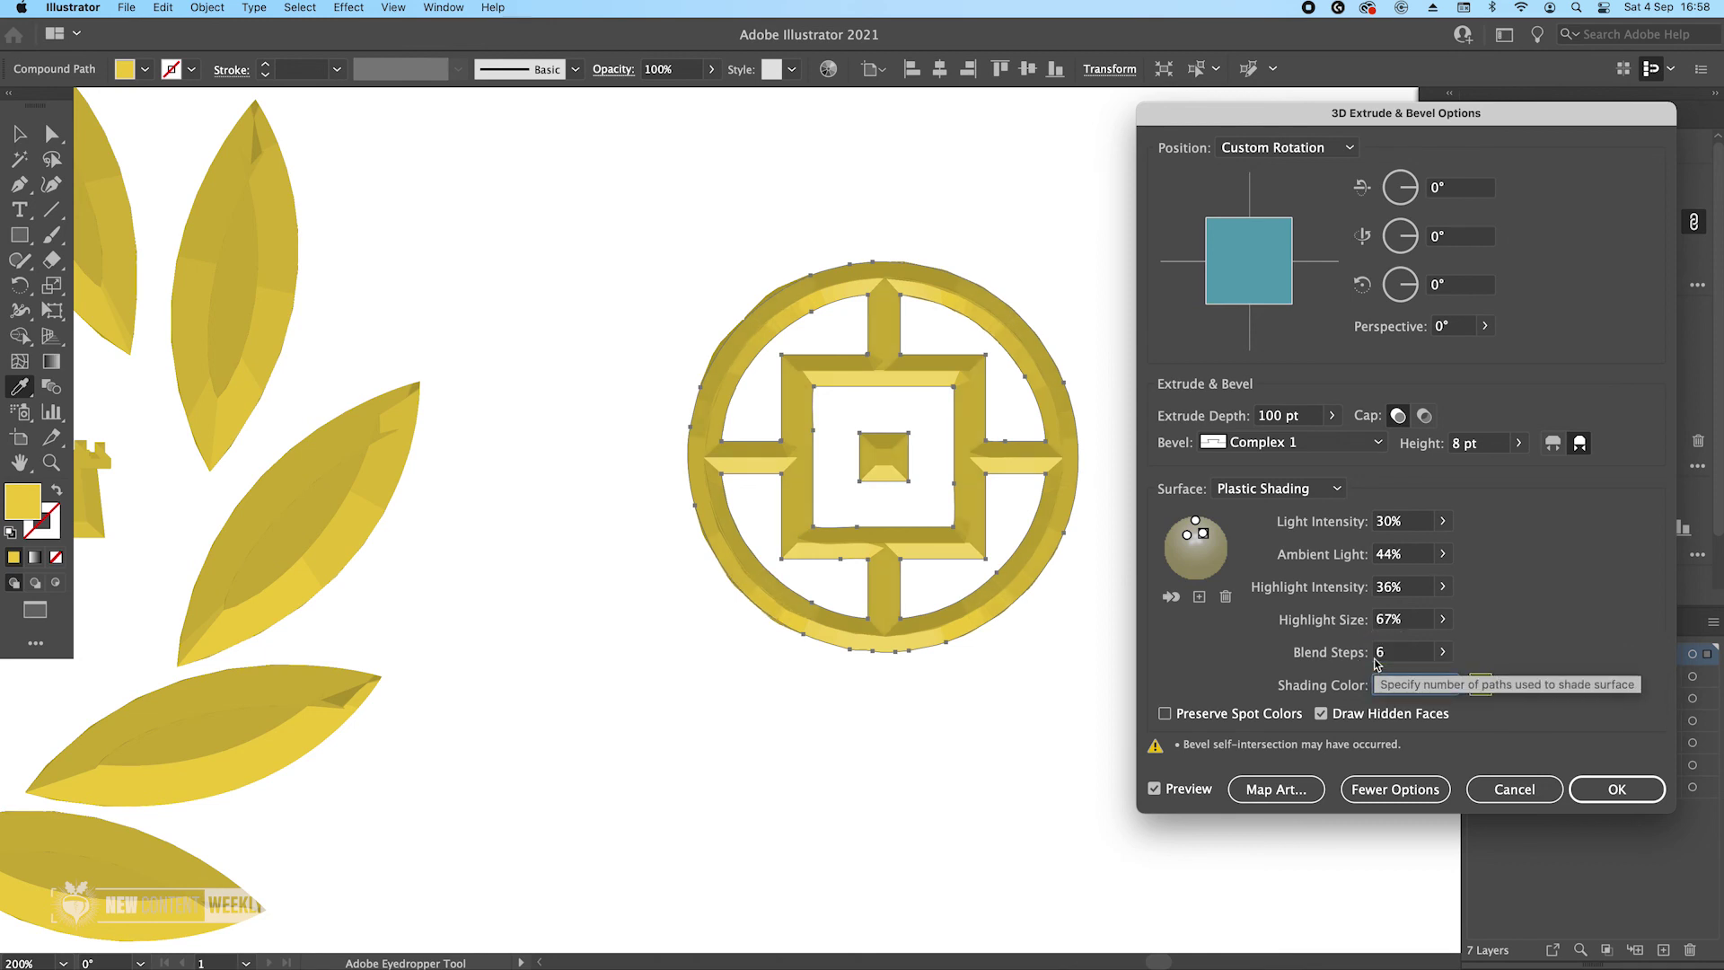
# Try the Complex 4 bevel on the circular shape and settle on the Cove bevel shape.
pyautogui.click(1374, 443)
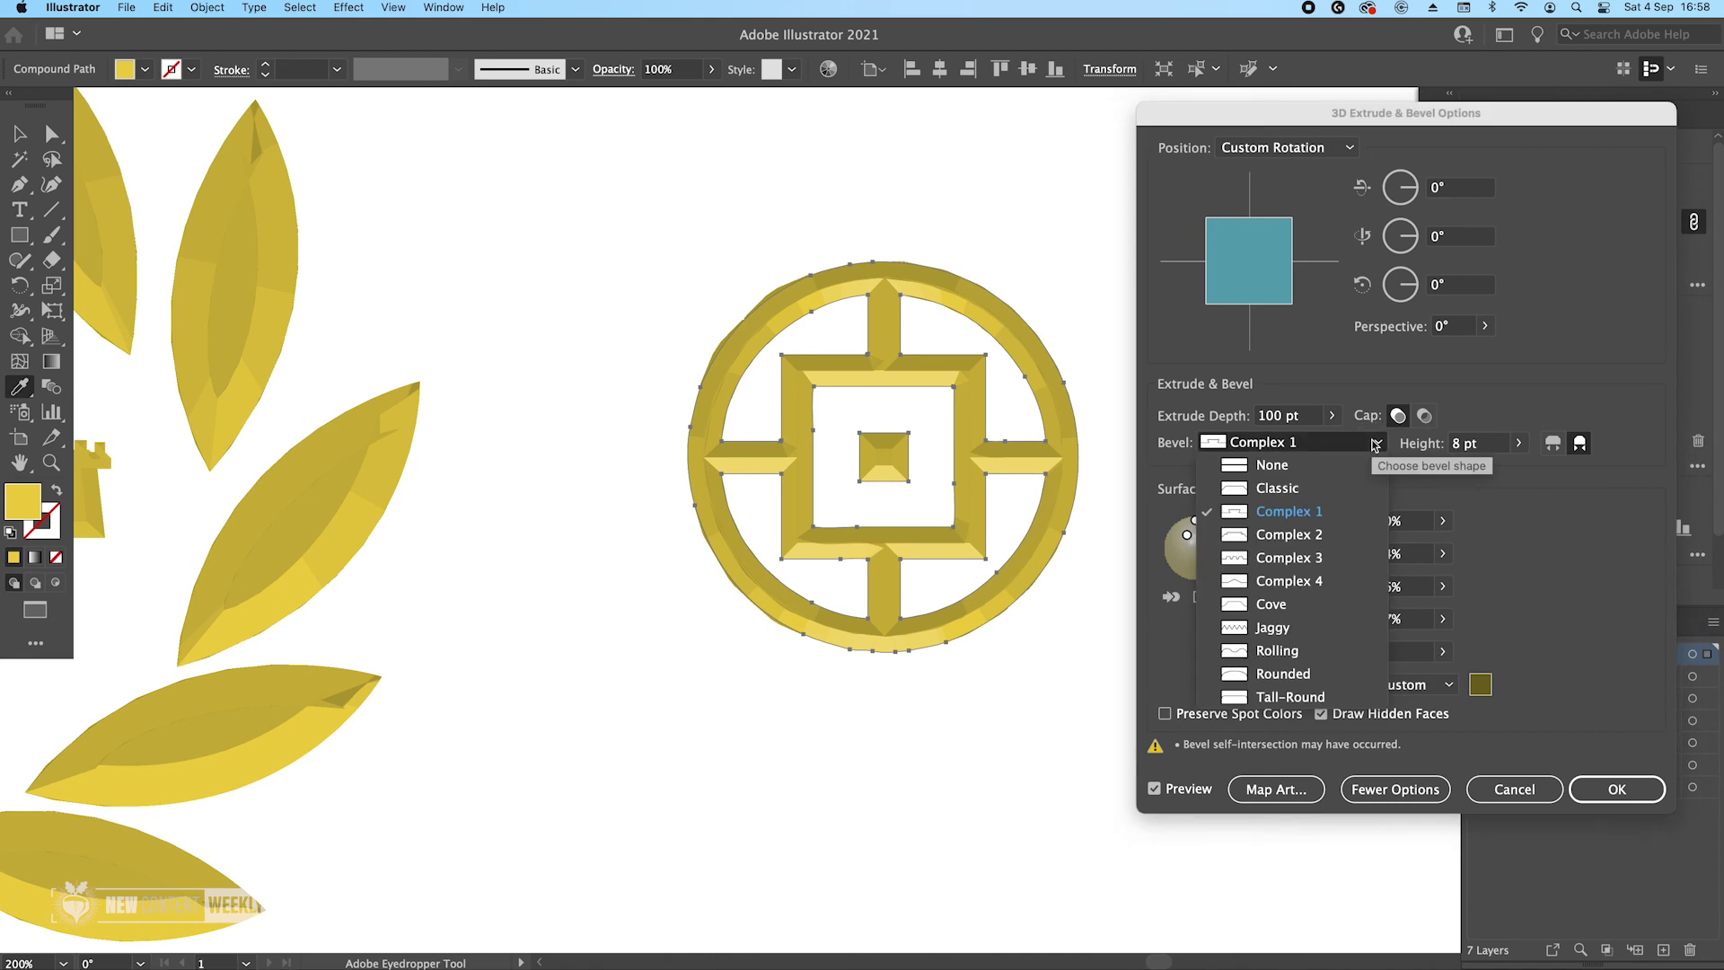
pyautogui.click(1280, 582)
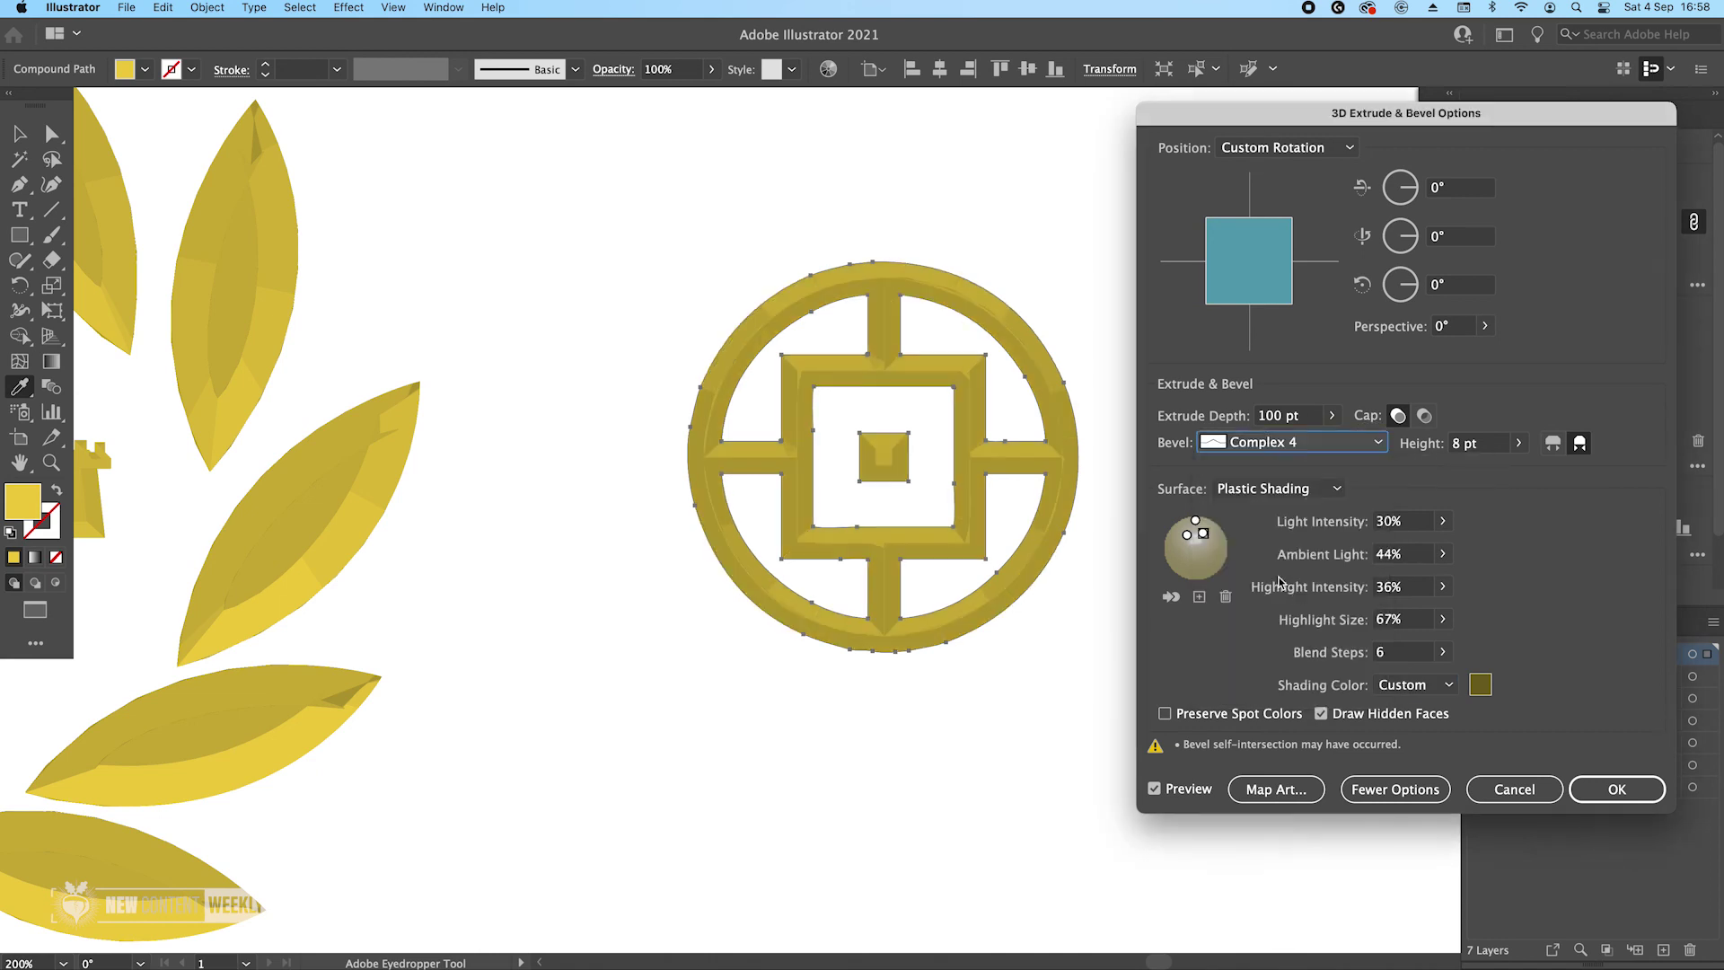
pyautogui.click(1286, 487)
pyautogui.click(1293, 442)
pyautogui.click(1293, 442)
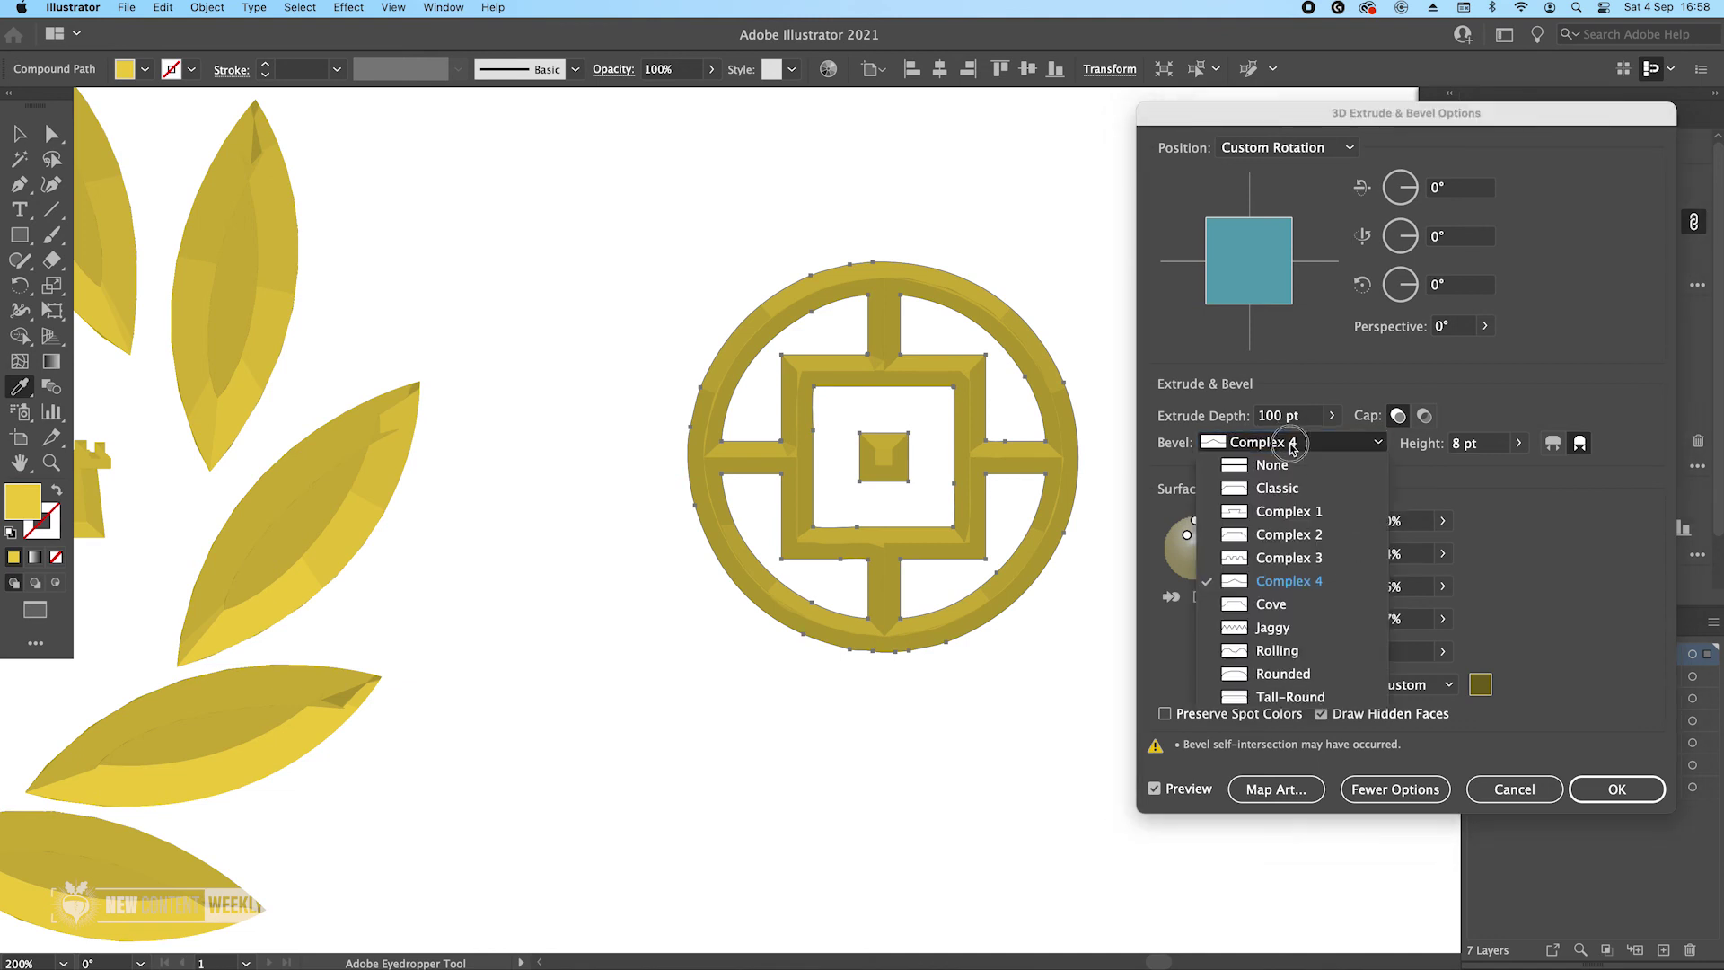
pyautogui.click(1266, 608)
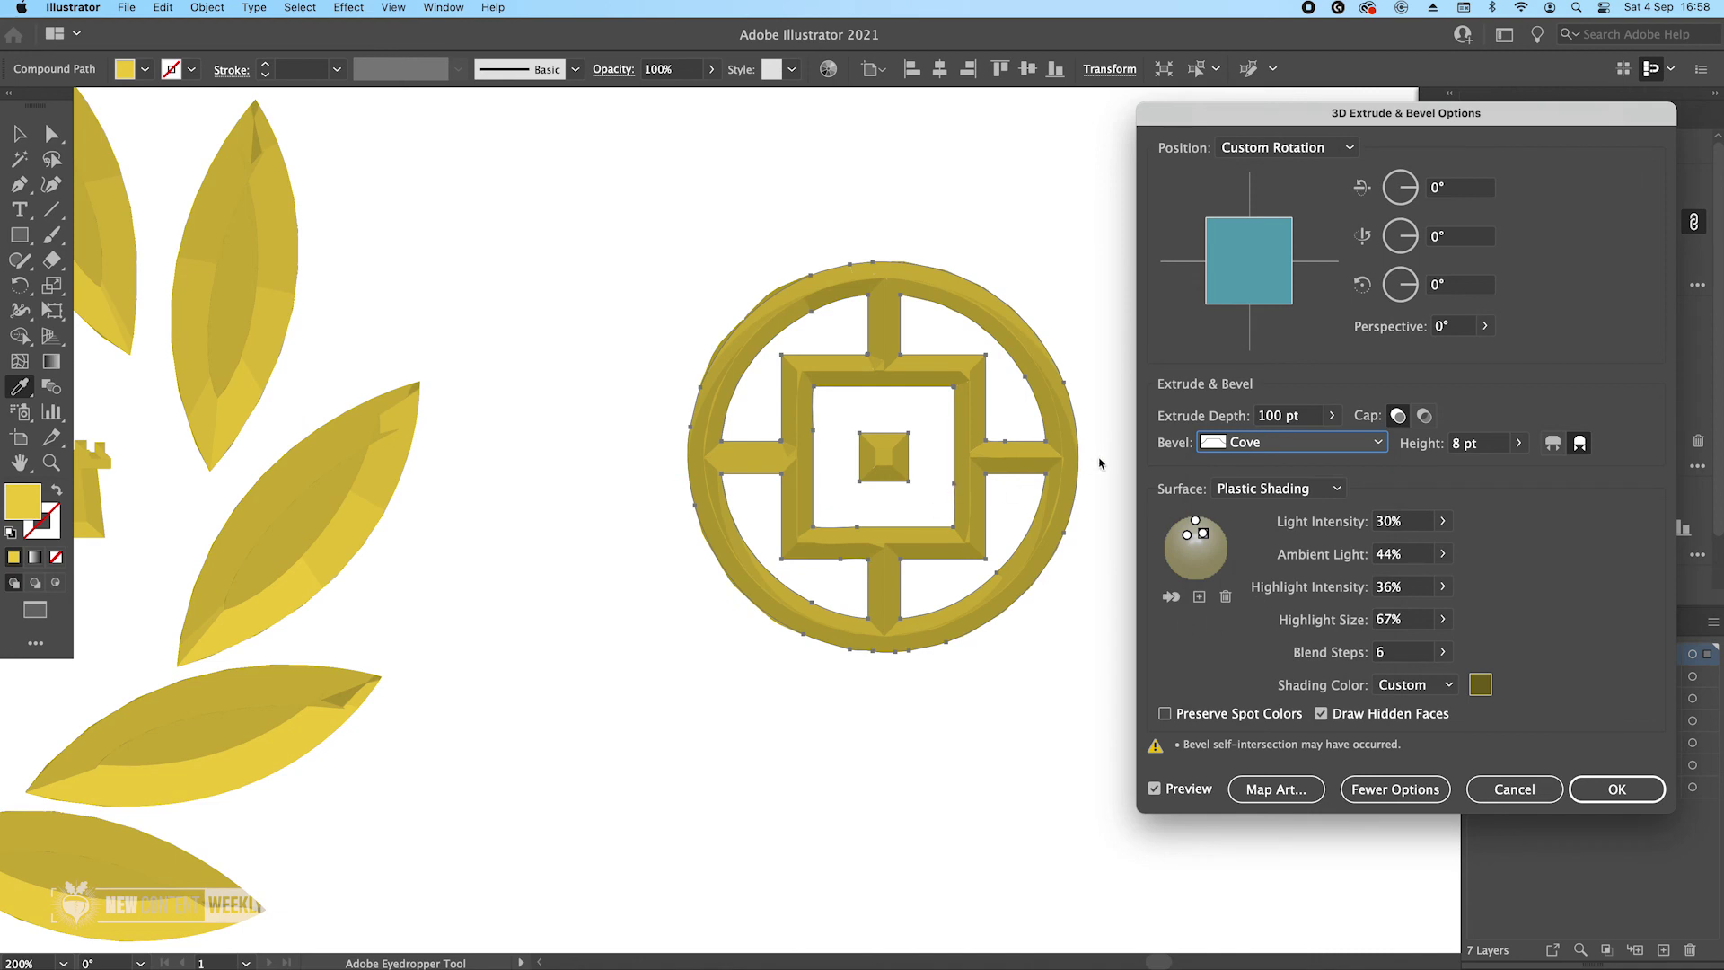
# Set the circular shape's extrude depth to 154 pt and its bevel height to 5 pt.
pyautogui.click(1332, 416)
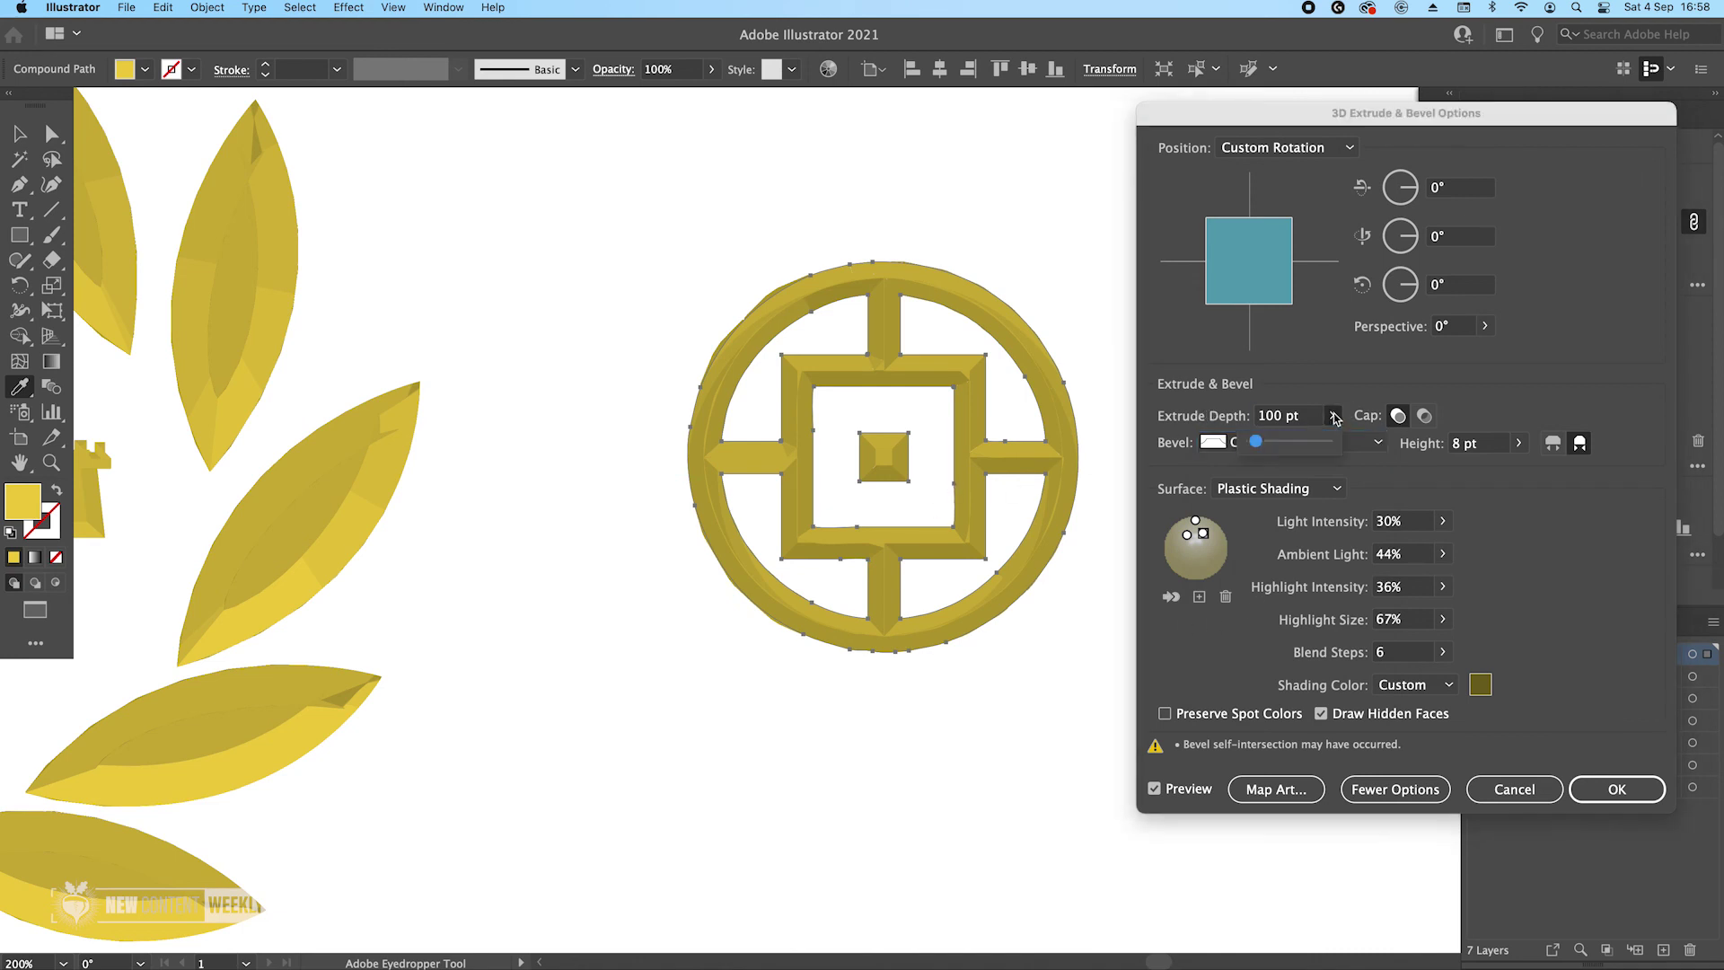
pyautogui.moveTo(1255, 441)
pyautogui.mouseDown()
pyautogui.moveTo(1282, 444)
pyautogui.moveTo(1255, 446)
pyautogui.mouseUp()
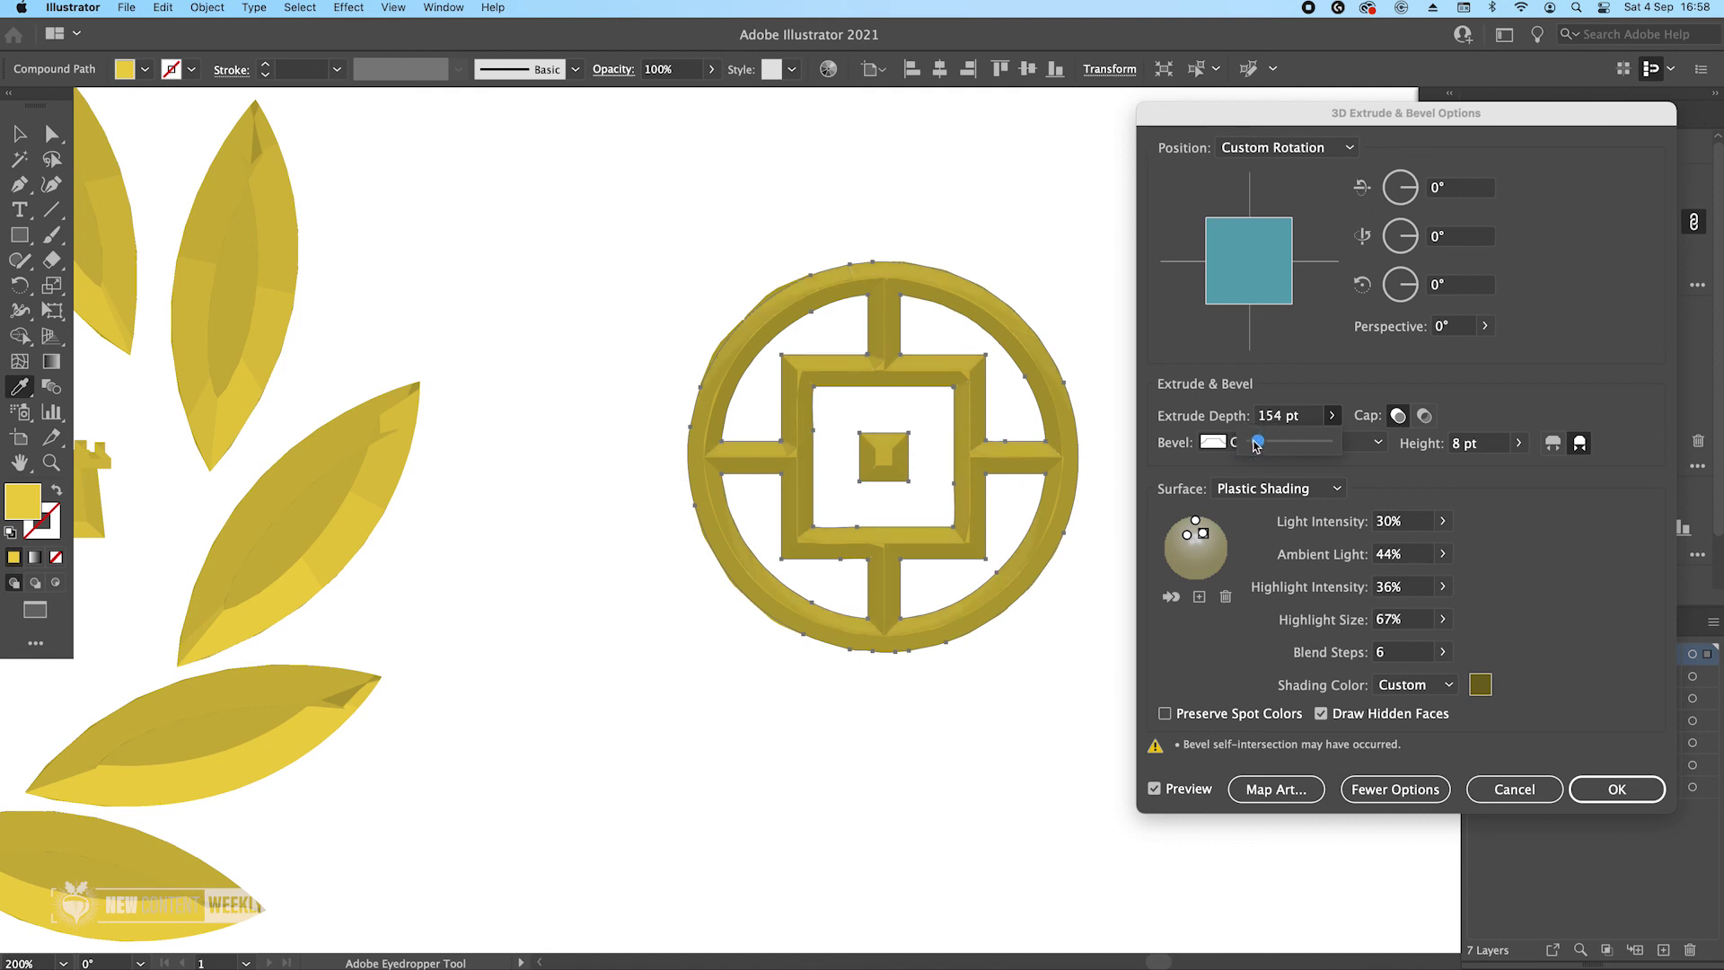
pyautogui.click(1471, 445)
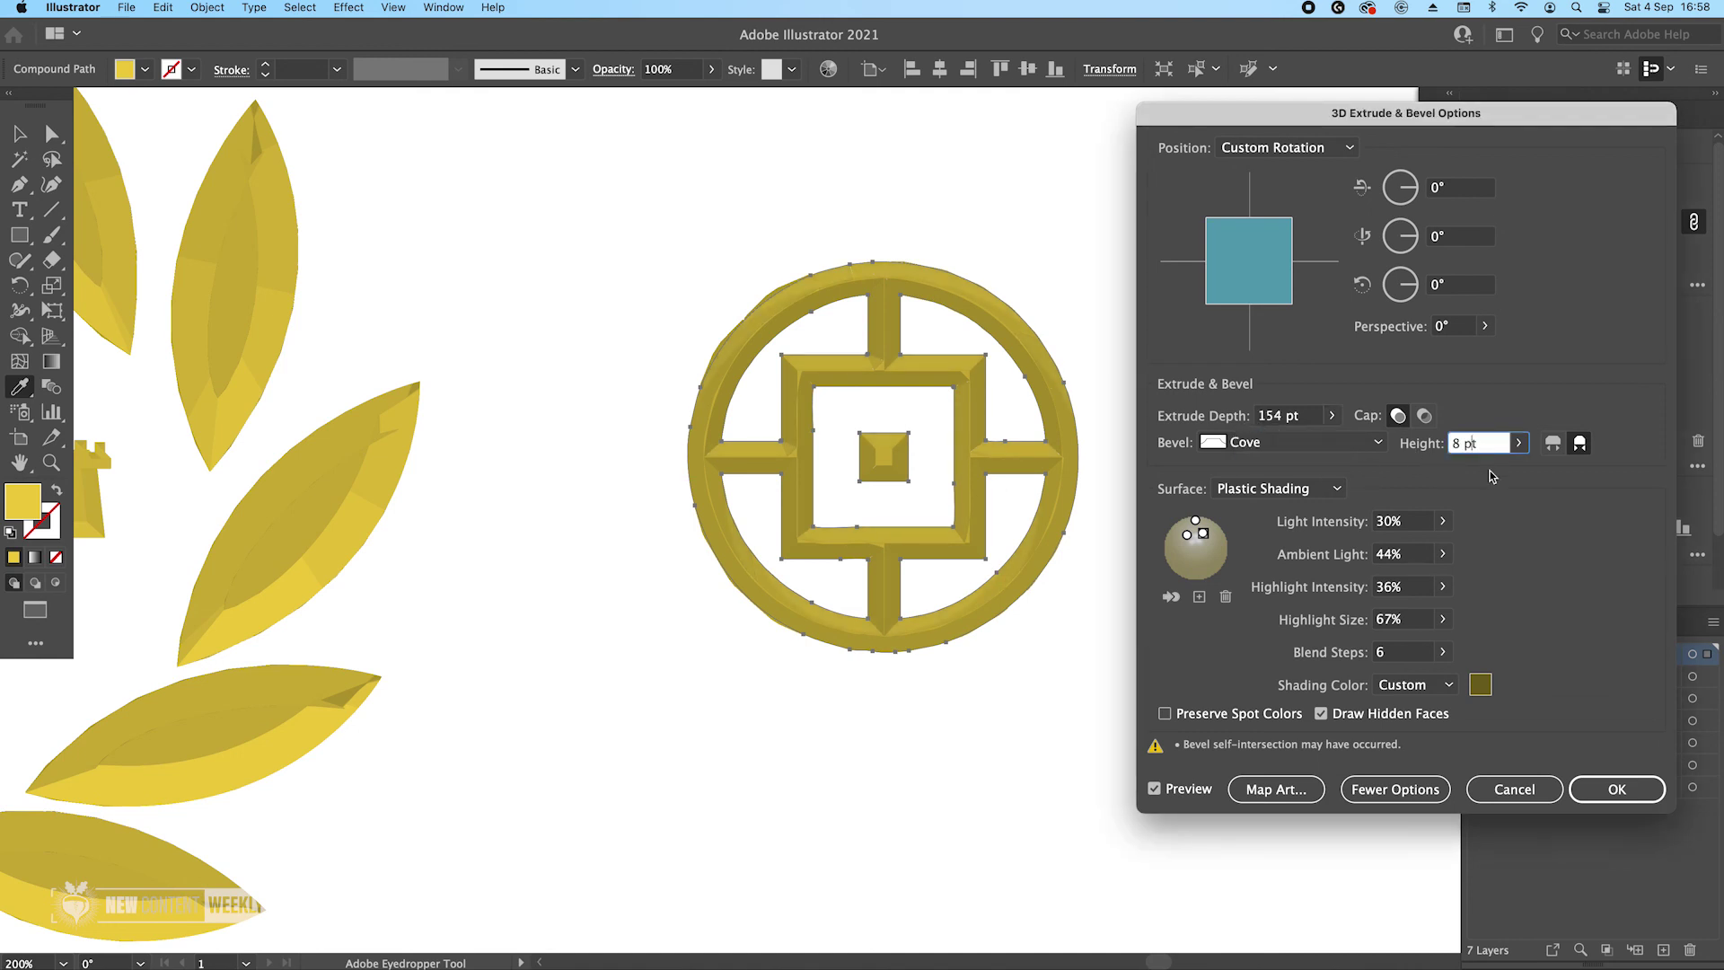
pyautogui.press('Down')
pyautogui.press('Down')
pyautogui.press('Down')
pyautogui.press('Down')
pyautogui.press('Down')
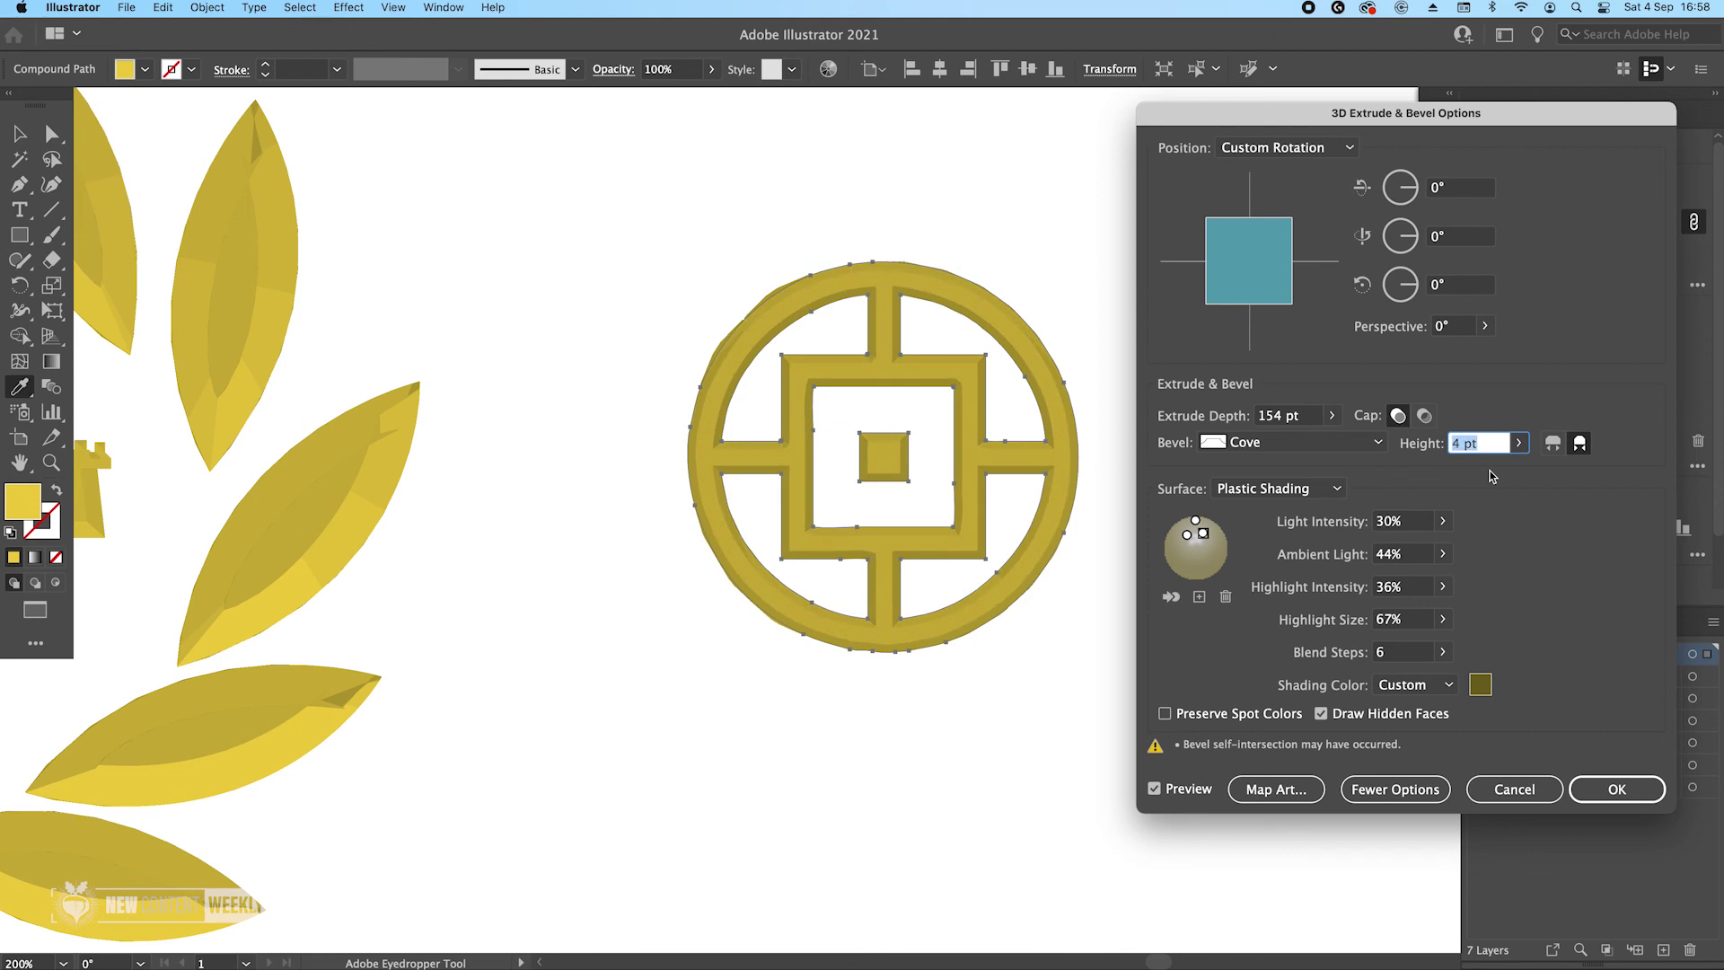
pyautogui.press('Up')
pyautogui.press('Up')
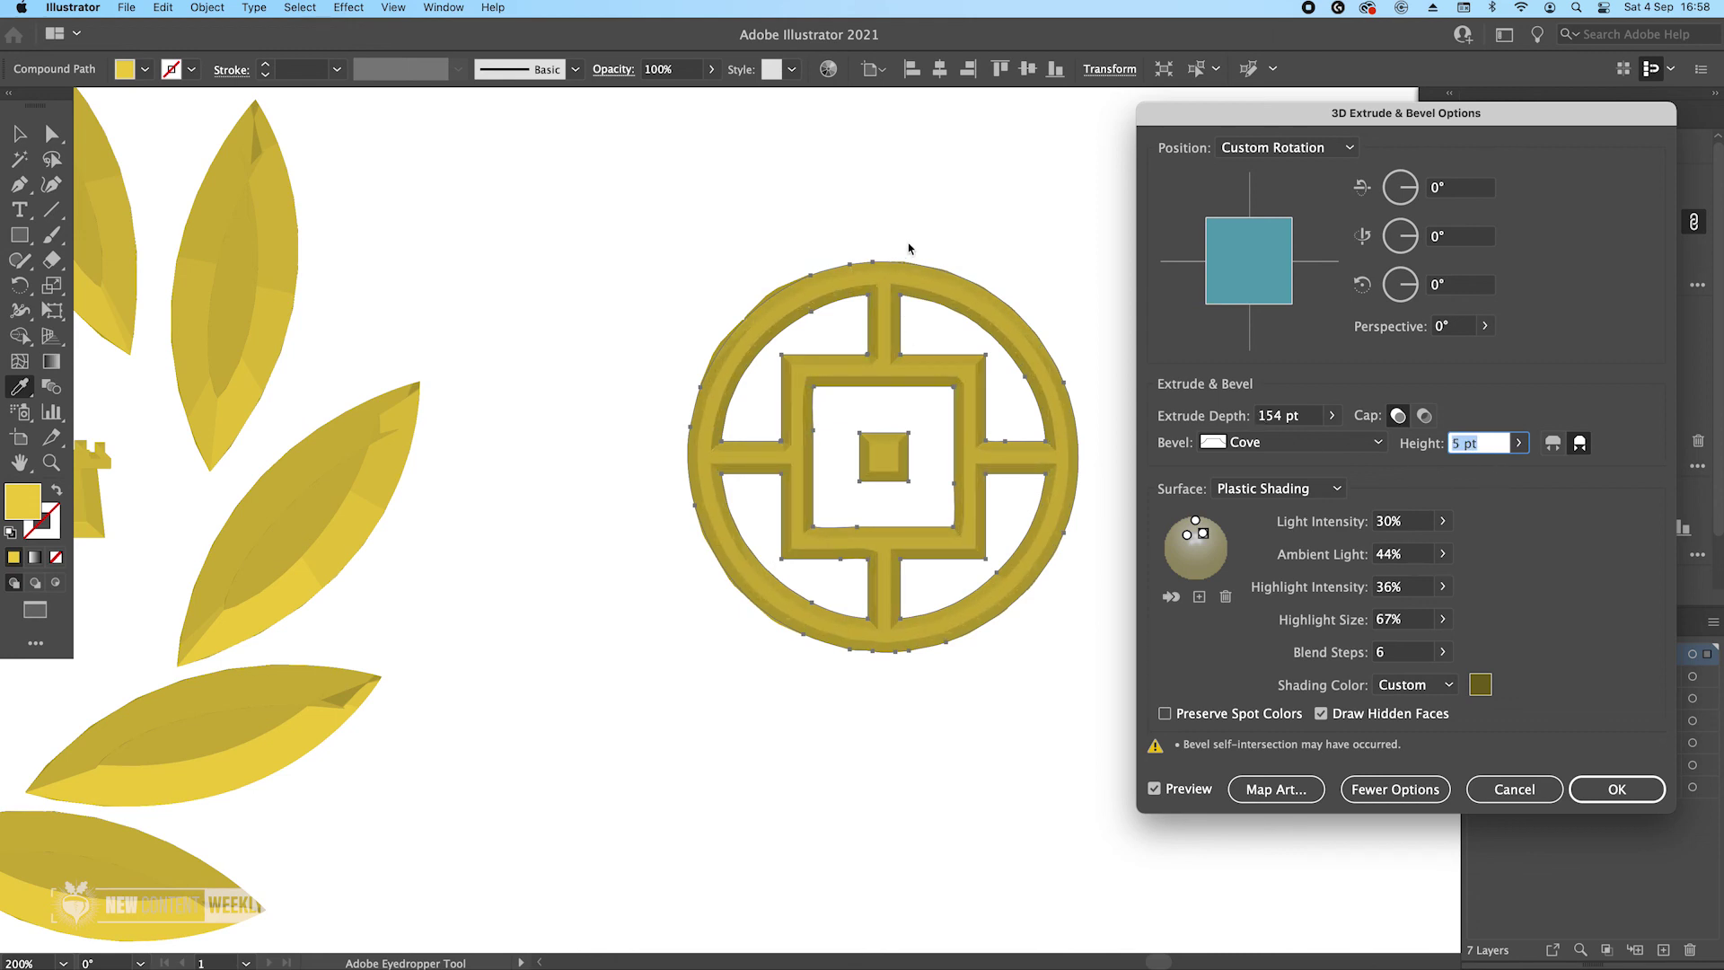
# Set the shading to 4 blend steps after trying 200, and apply the 3D Extrude & Bevel effect to the circular shape.
pyautogui.click(1399, 652)
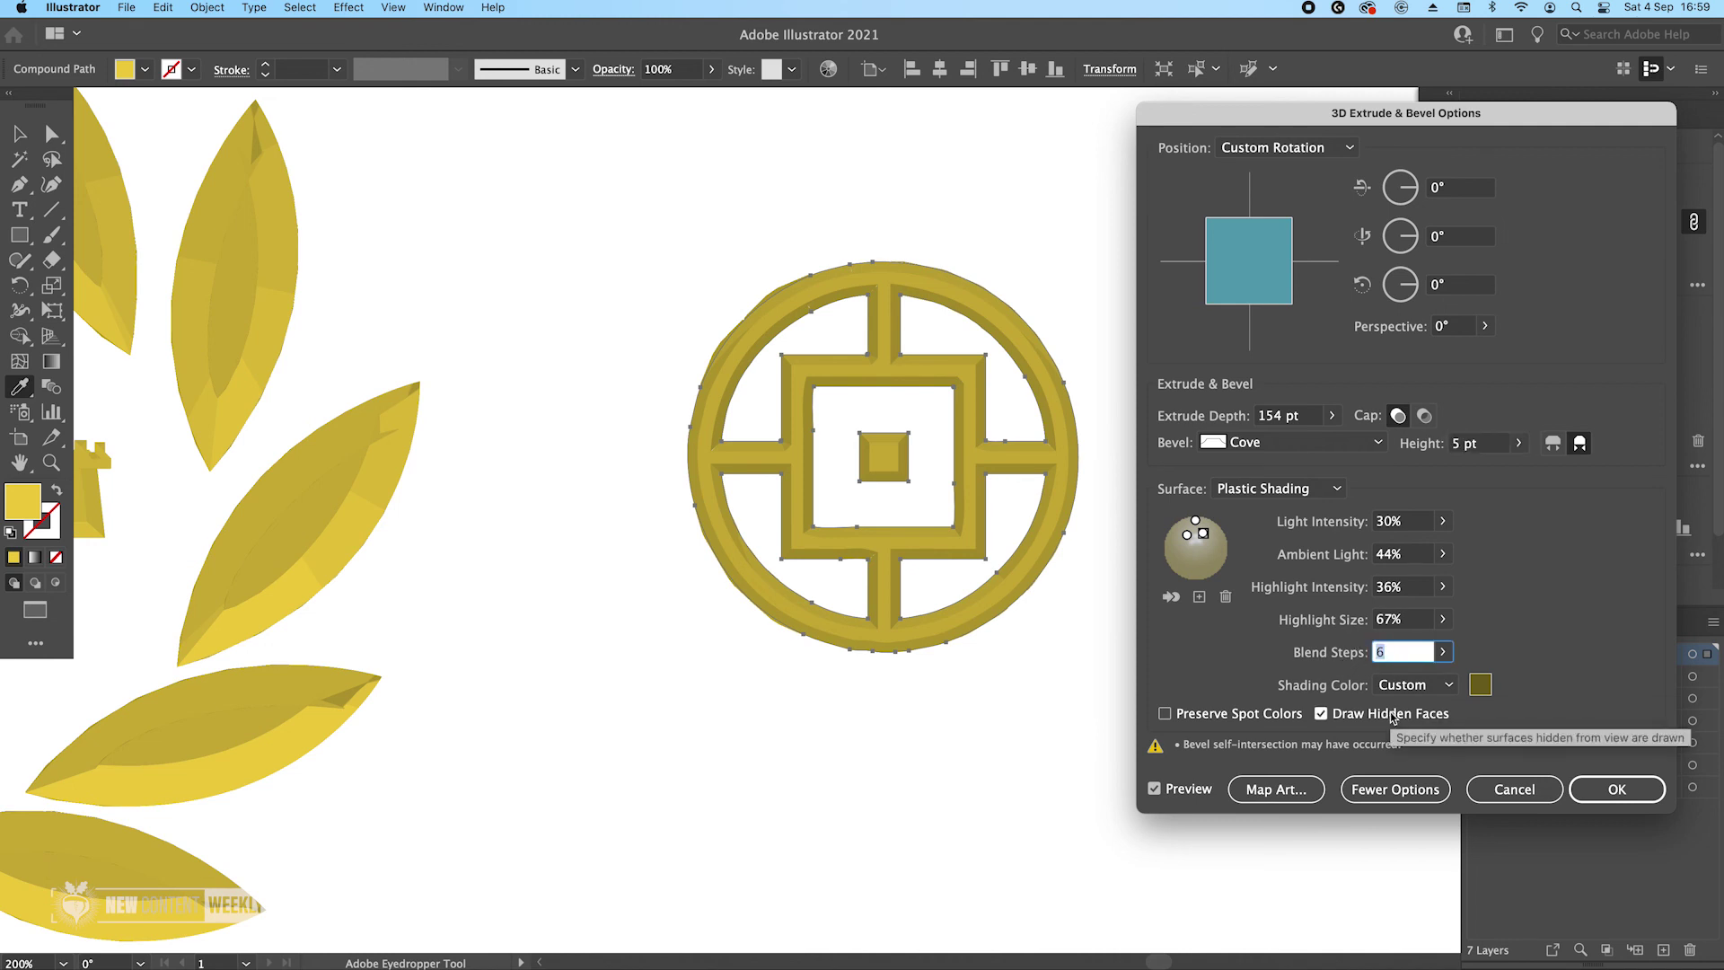
pyautogui.write('200')
pyautogui.press('Tab')
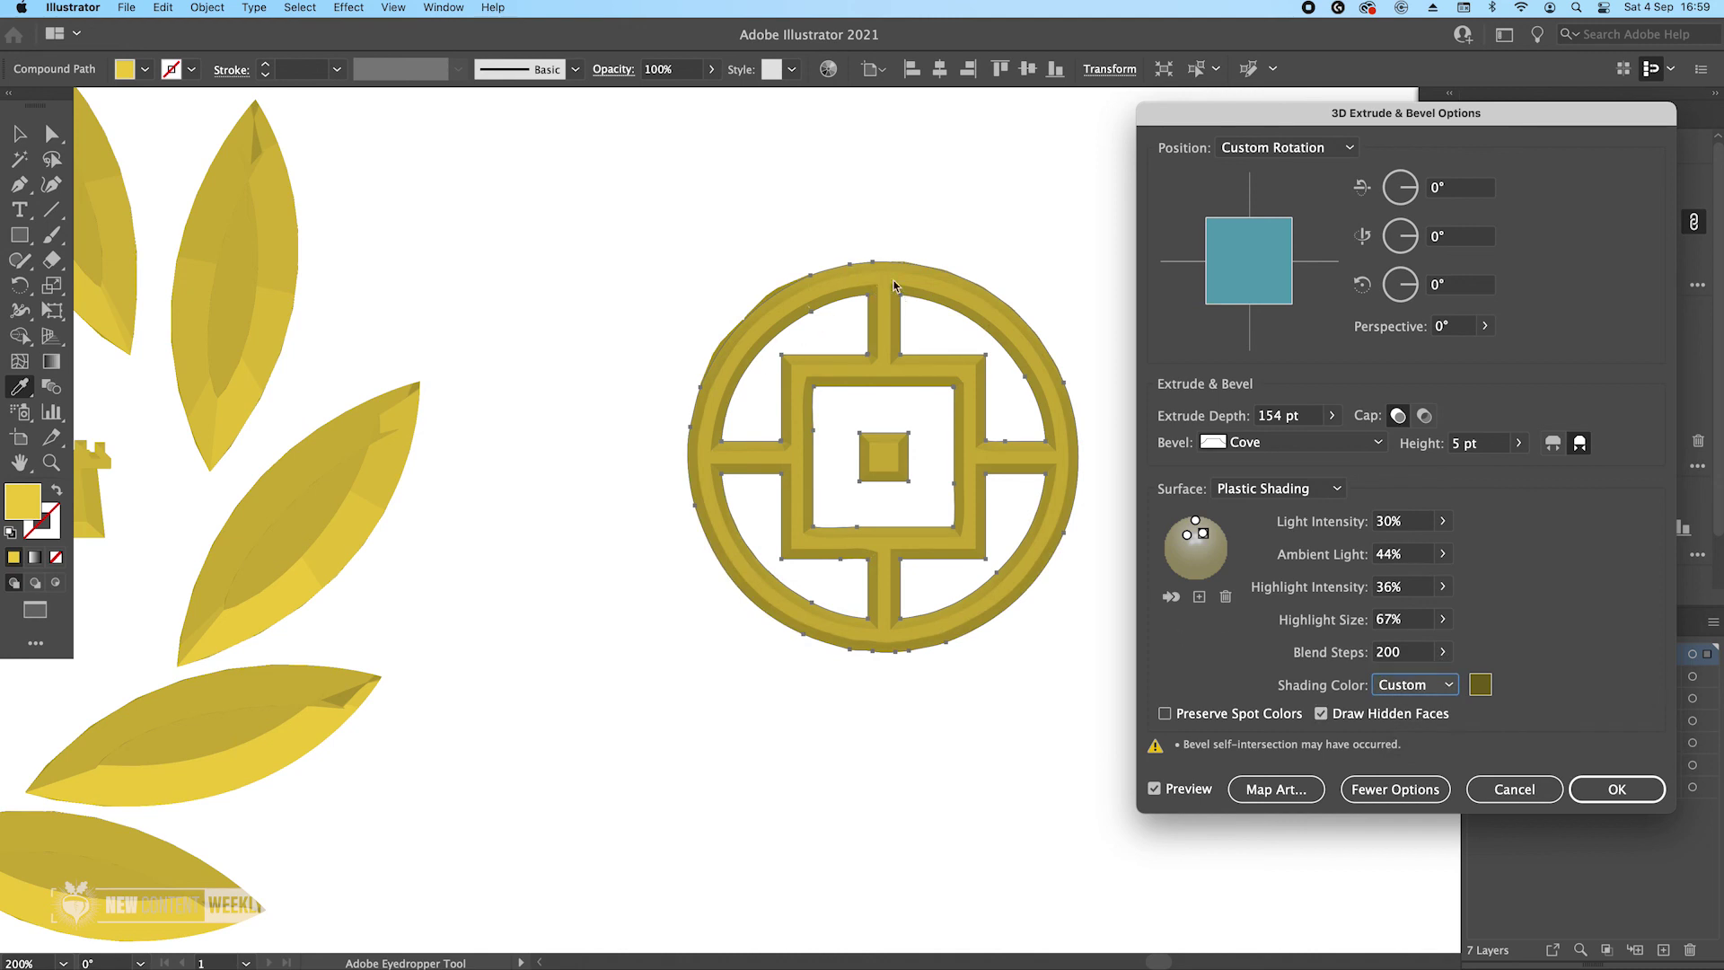
pyautogui.hotkey('shift', 'Tab')
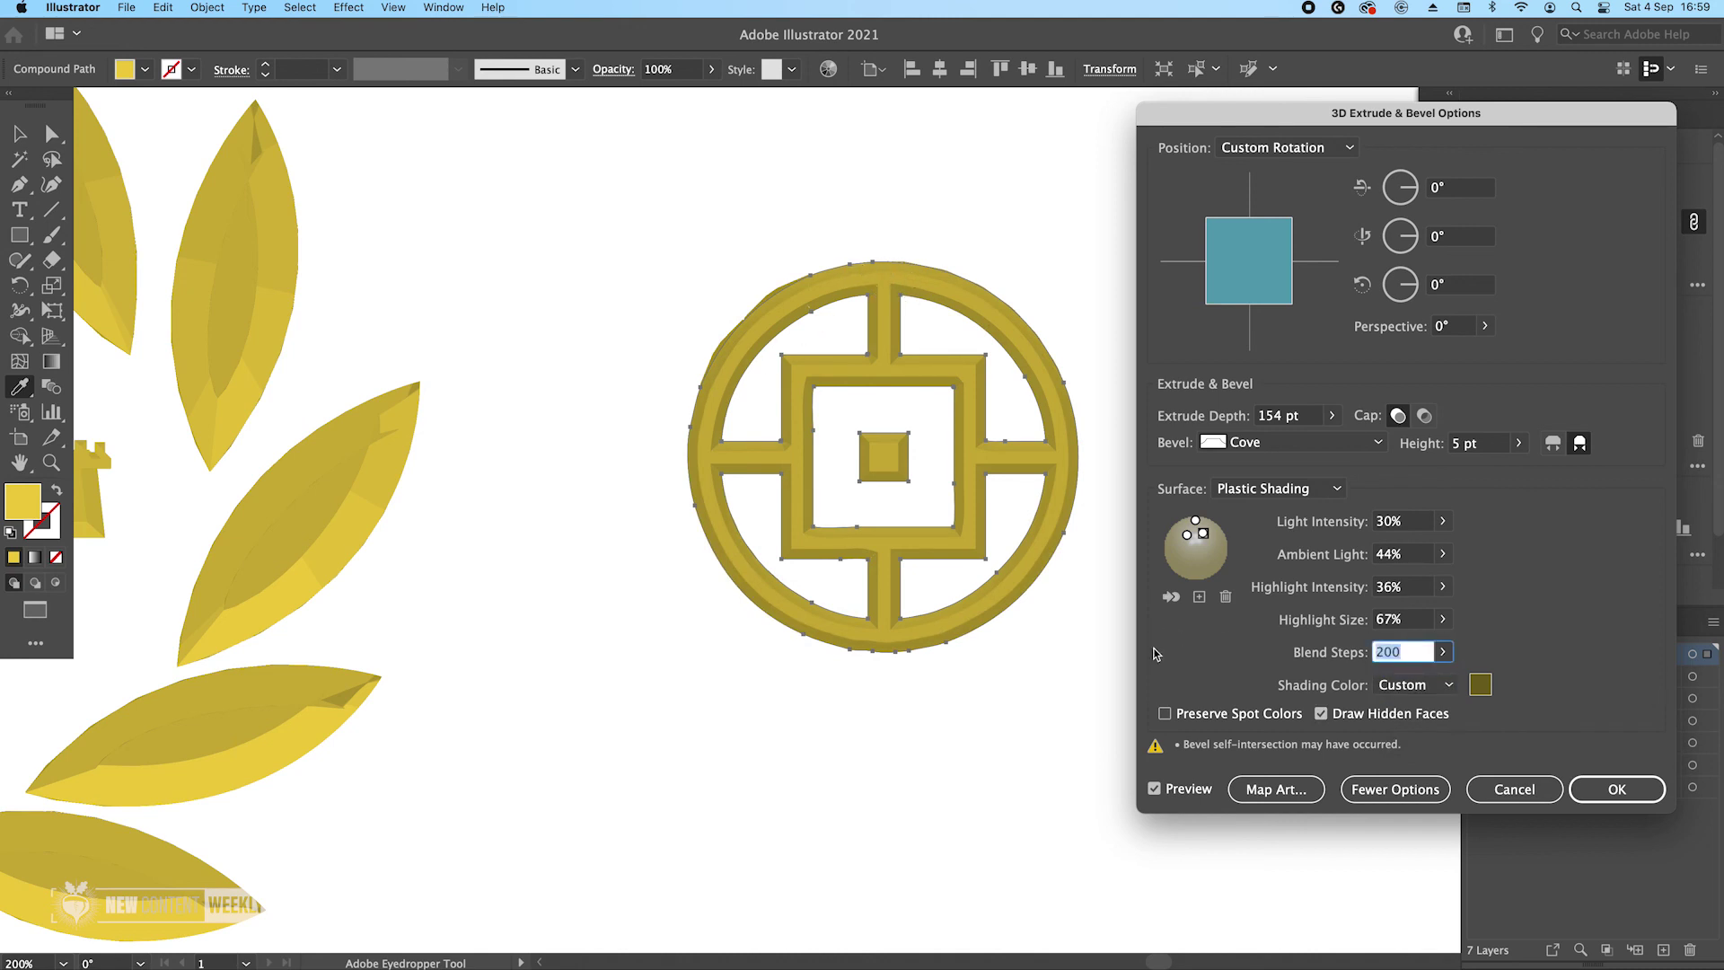
pyautogui.write('4')
pyautogui.press('Tab')
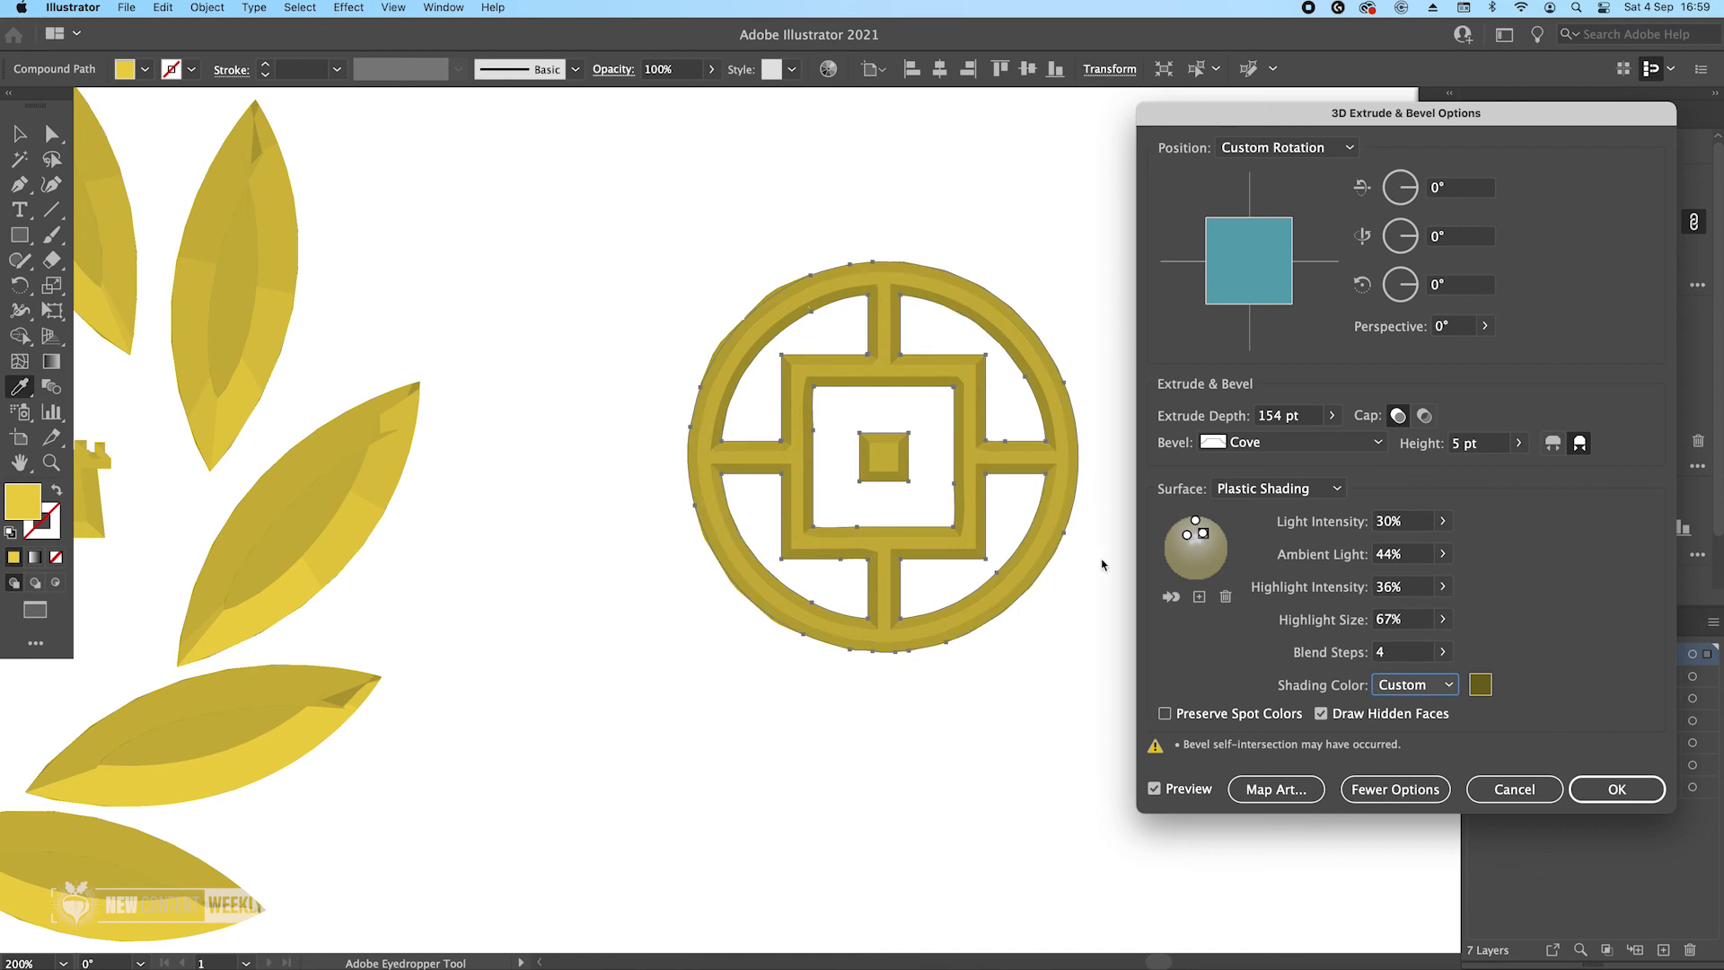
pyautogui.hotkey('shift', 'Tab')
pyautogui.hotkey('shift', 'Tab')
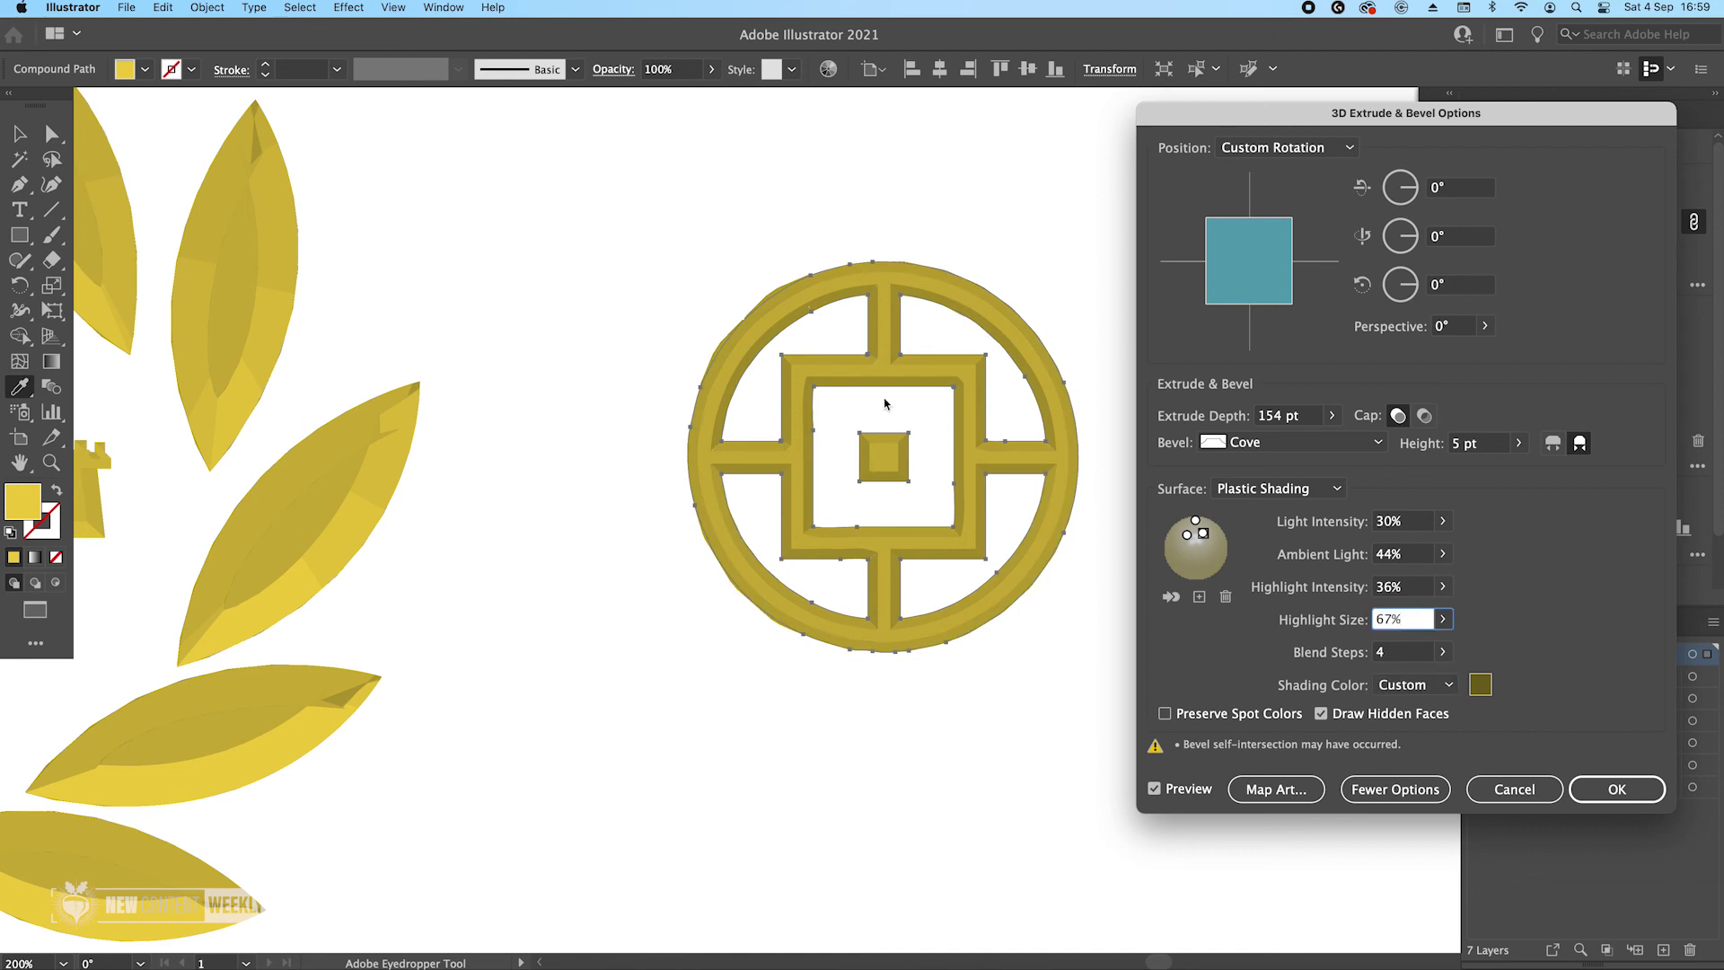
pyautogui.click(1610, 790)
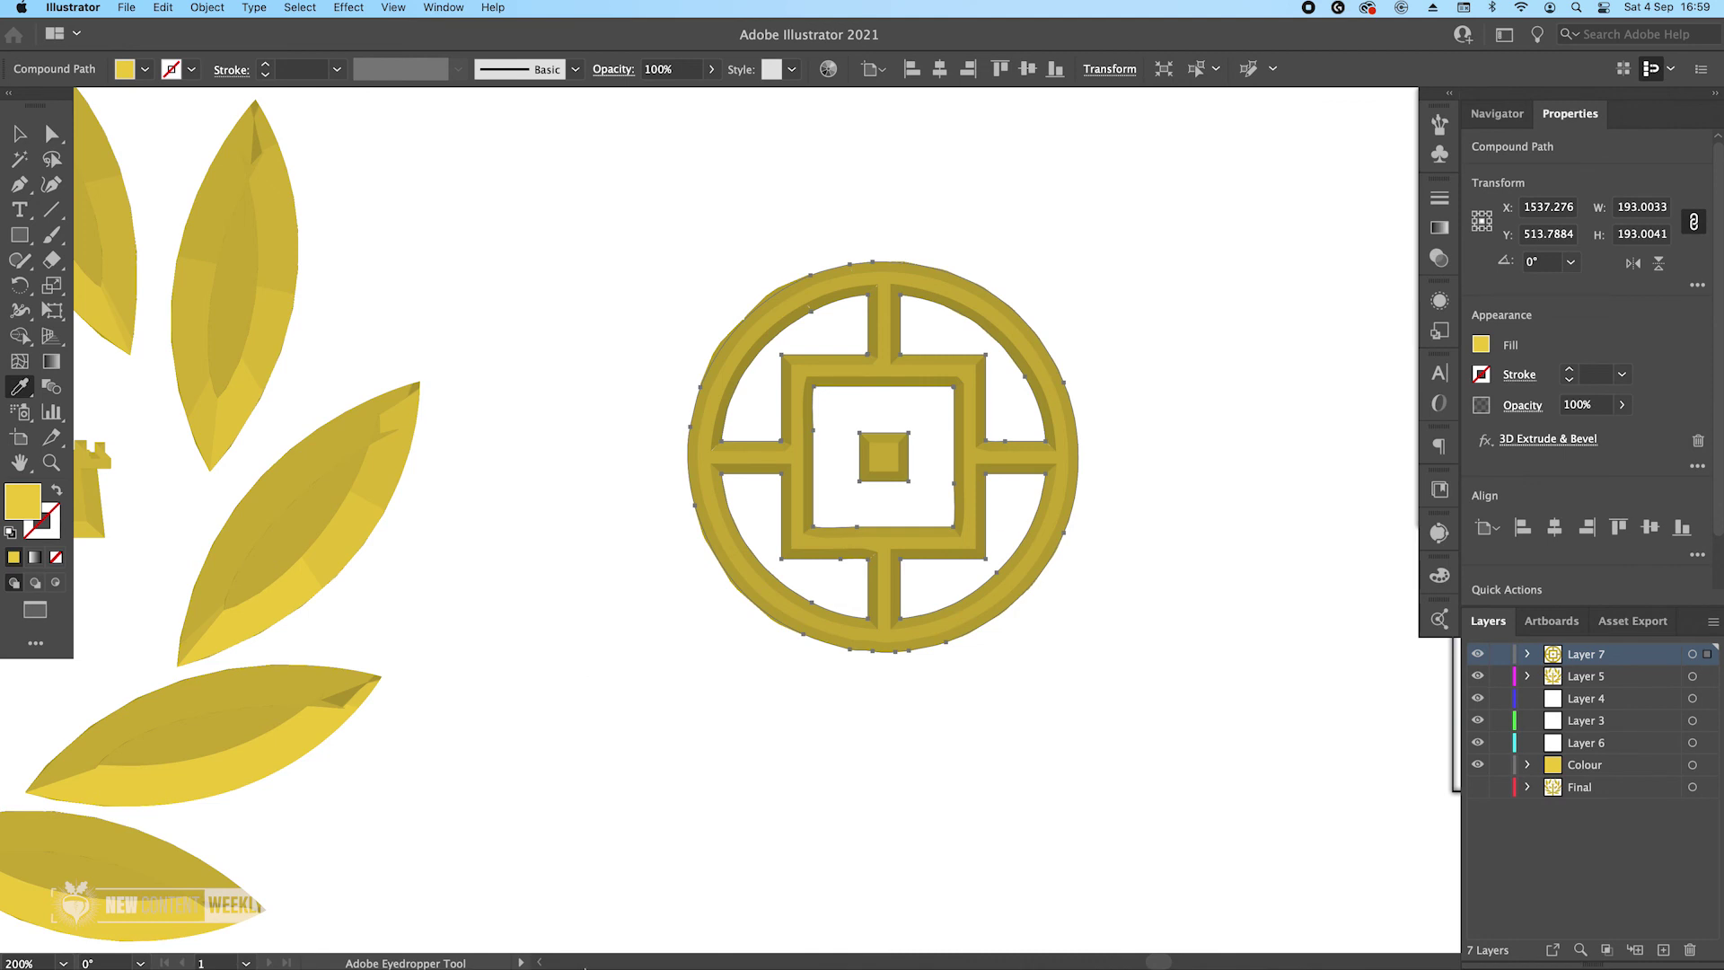
# Switch to the Gold_Victory_badge.psd document in Photoshop.
pyautogui.click(527, 934)
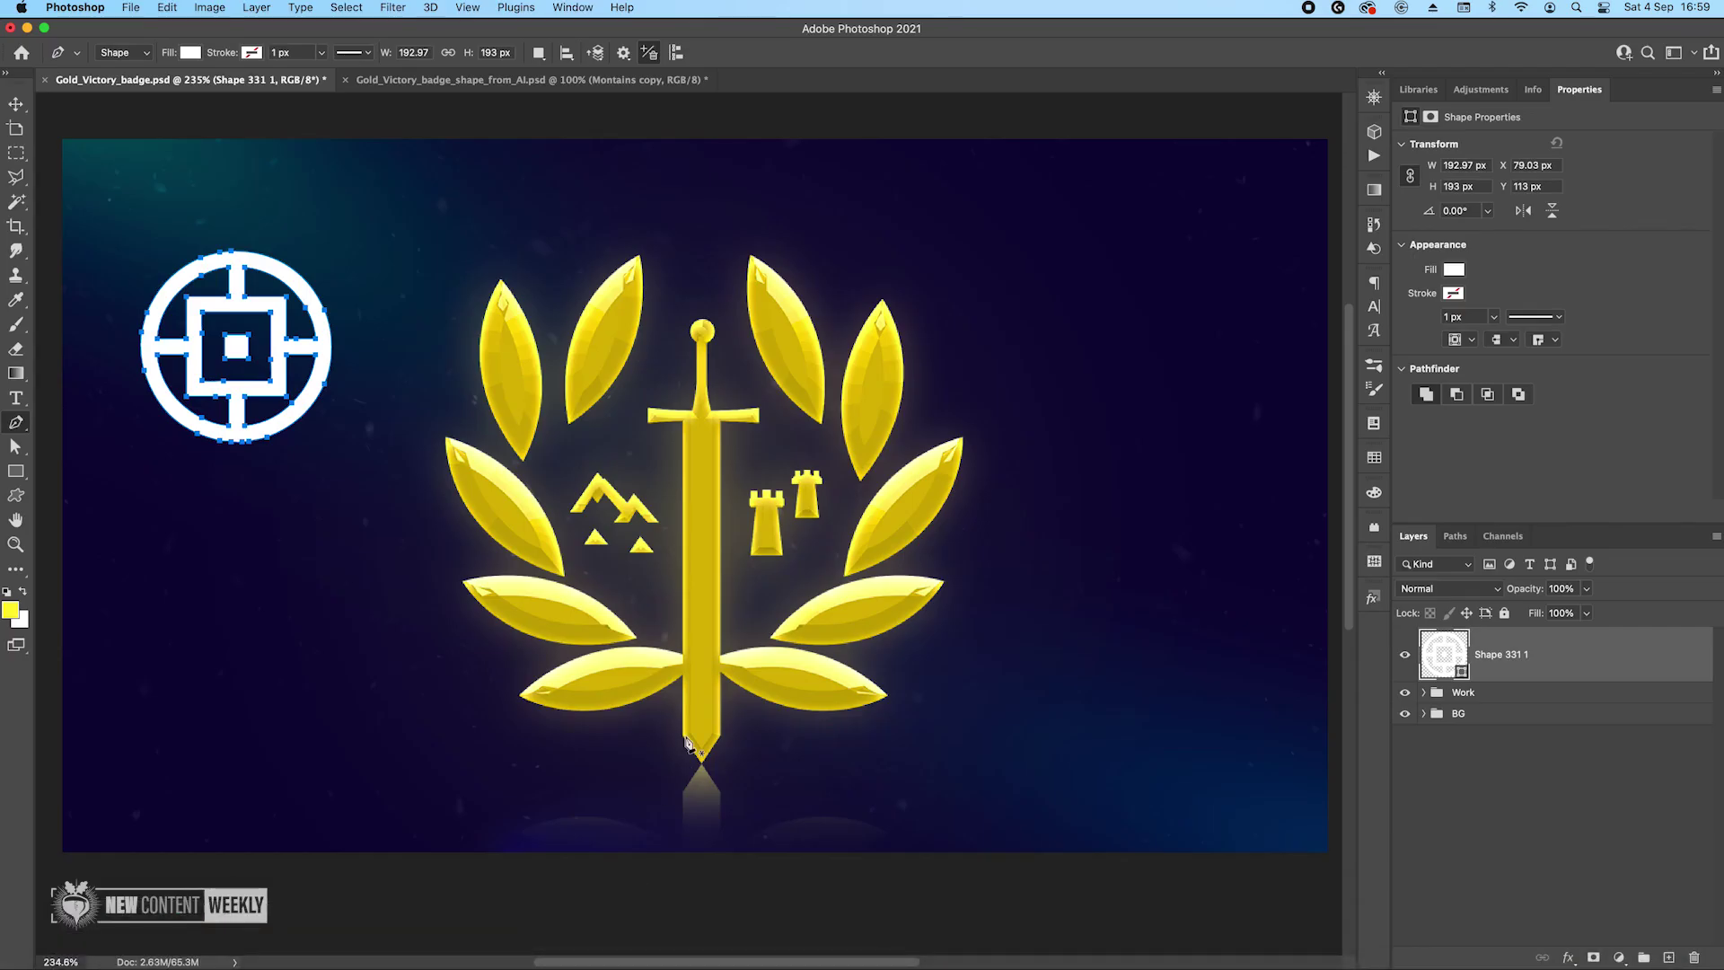